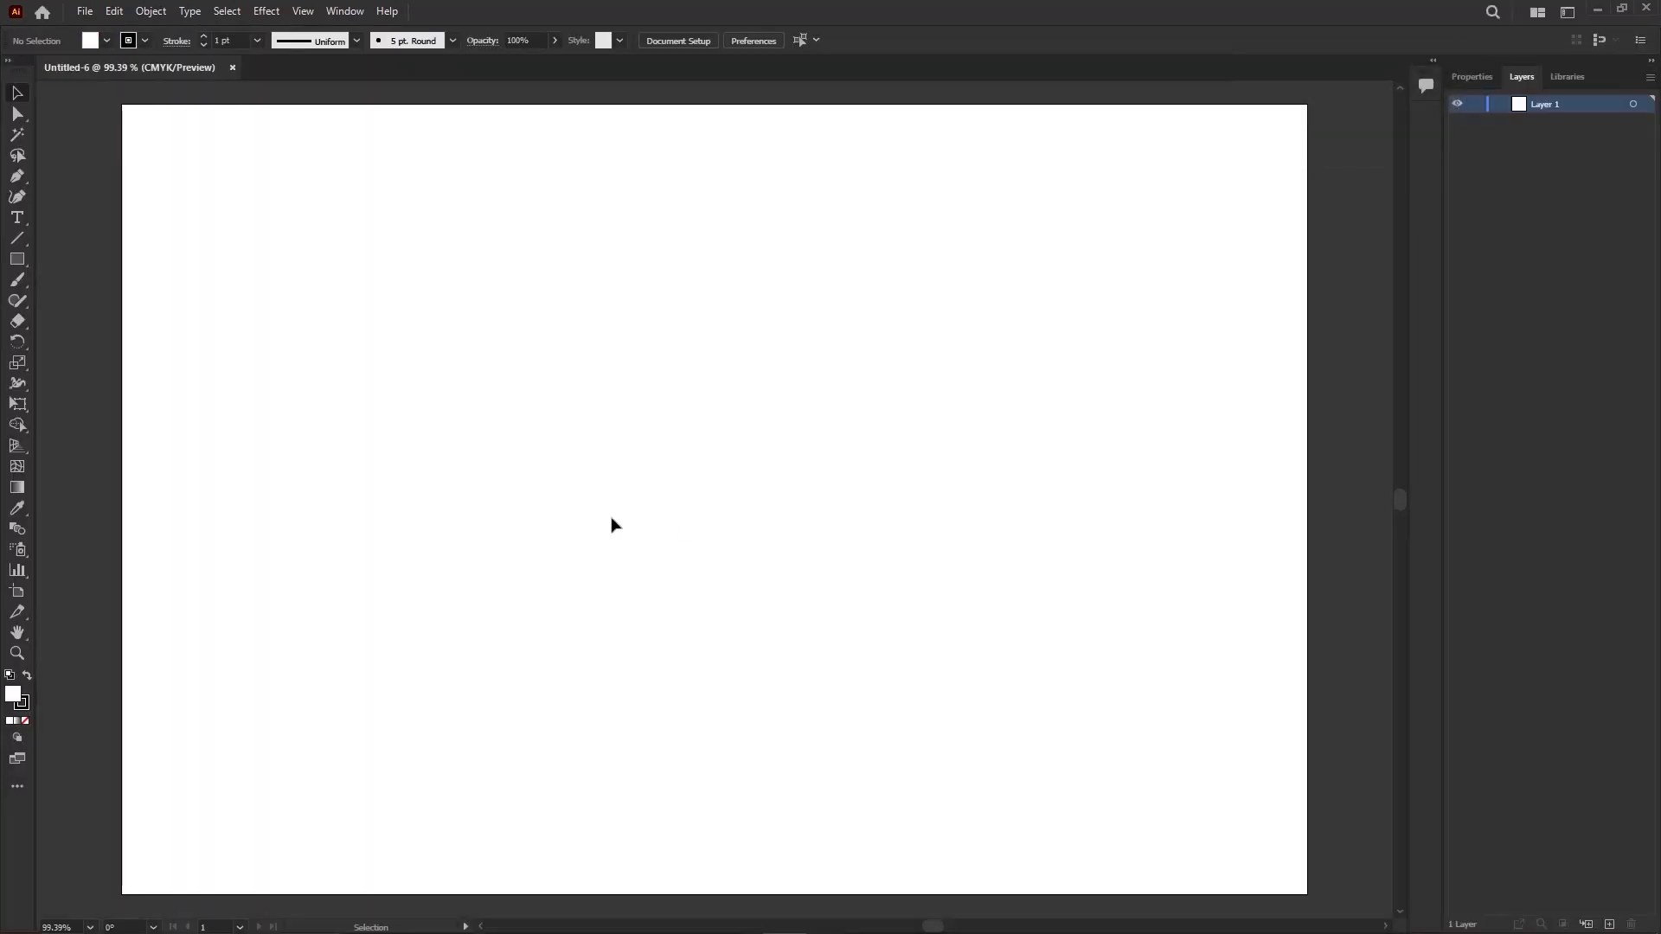
Step: Paint one continuous black freehand stroke with a tall loop followed by two smaller loops across the middle of the artboard
left_click(610, 525)
left_click(16, 285)
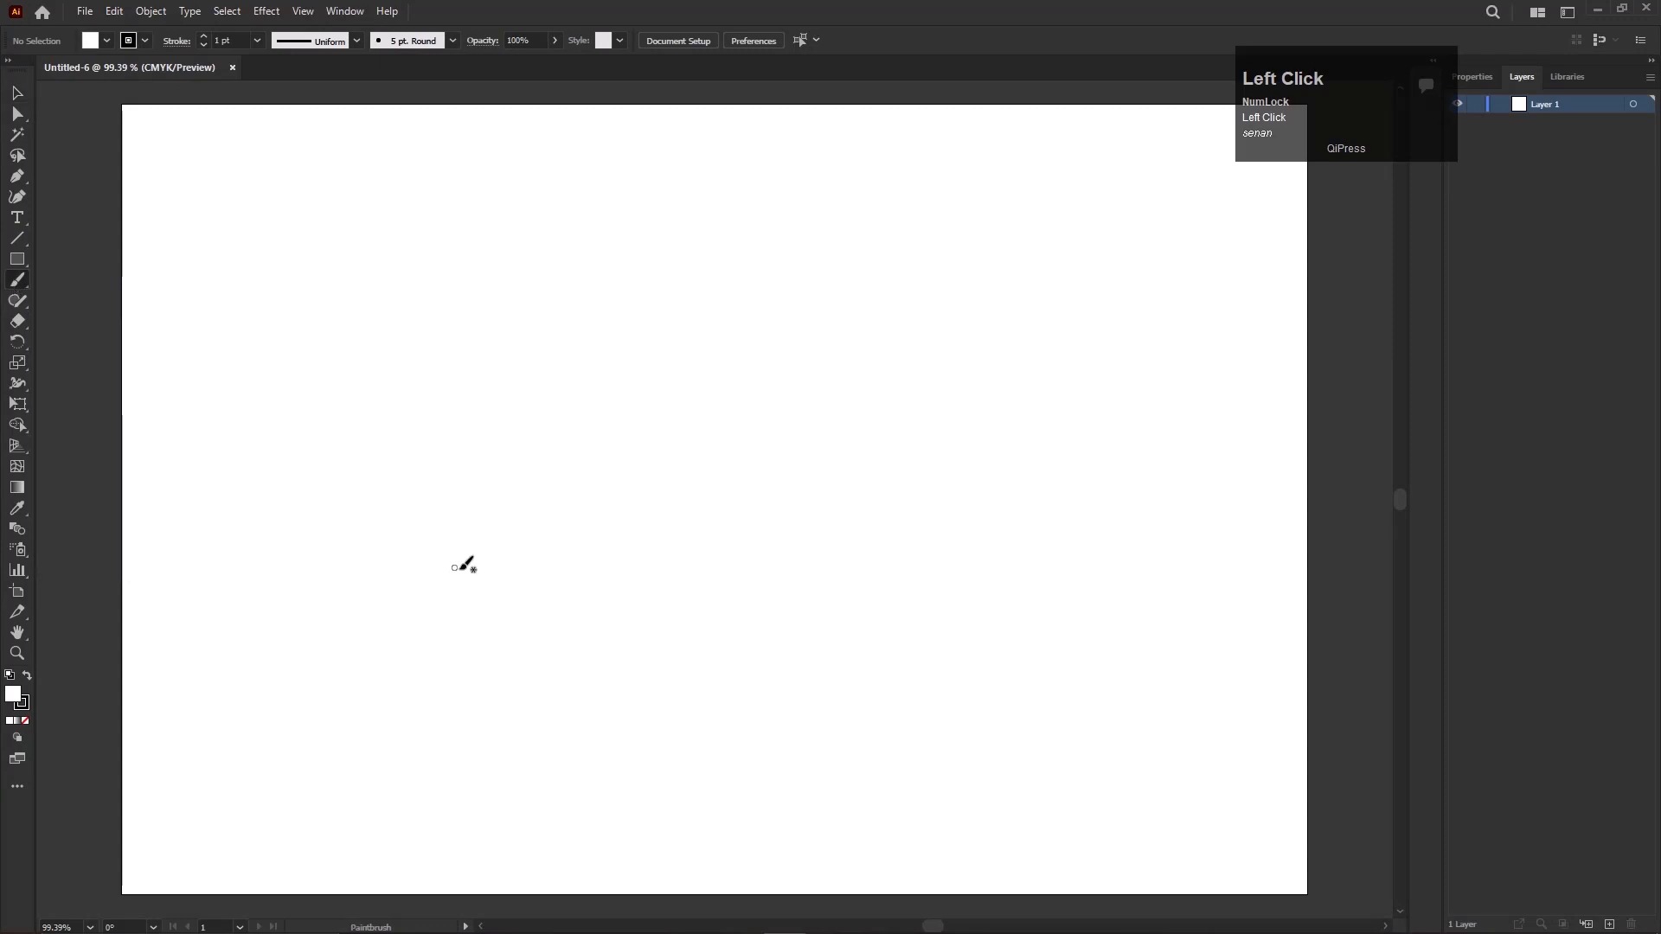
mouse_move(342, 632)
left_mouse_down()
mouse_move(535, 591)
mouse_move(613, 512)
mouse_move(631, 426)
mouse_move(600, 351)
mouse_move(546, 340)
mouse_move(488, 398)
mouse_move(489, 559)
mouse_move(650, 637)
mouse_move(747, 546)
mouse_move(729, 482)
mouse_move(681, 570)
mouse_move(897, 544)
mouse_move(867, 509)
mouse_move(997, 577)
mouse_move(1063, 498)
left_mouse_up()
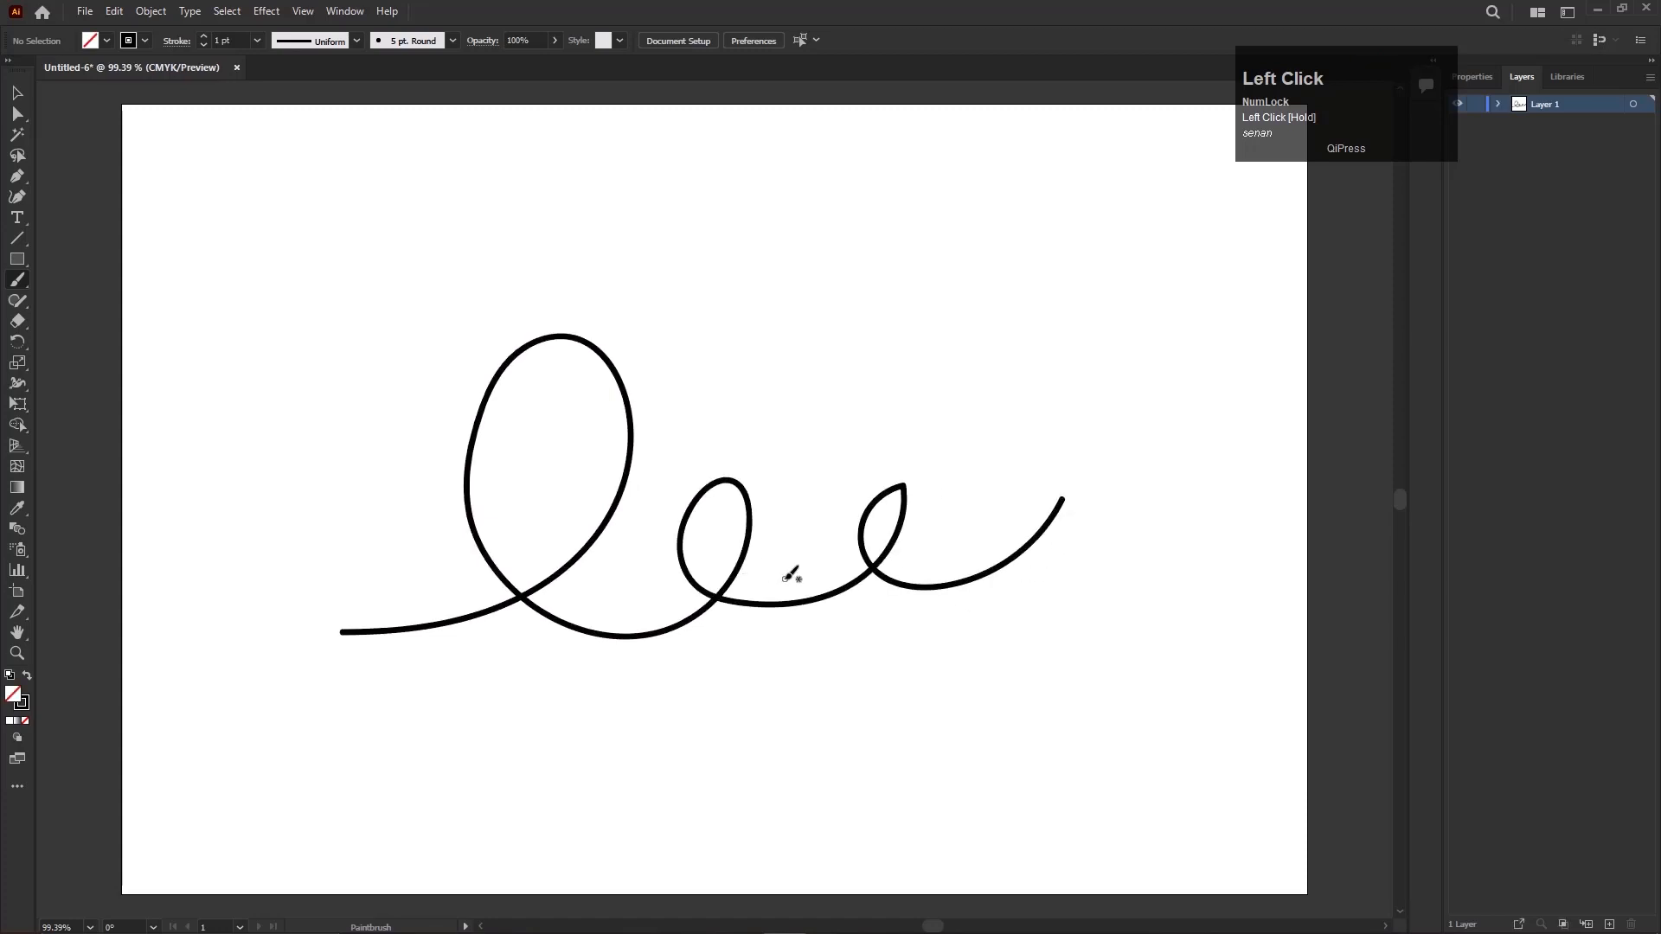
scroll(792, 573, "down", 1)
key("v")
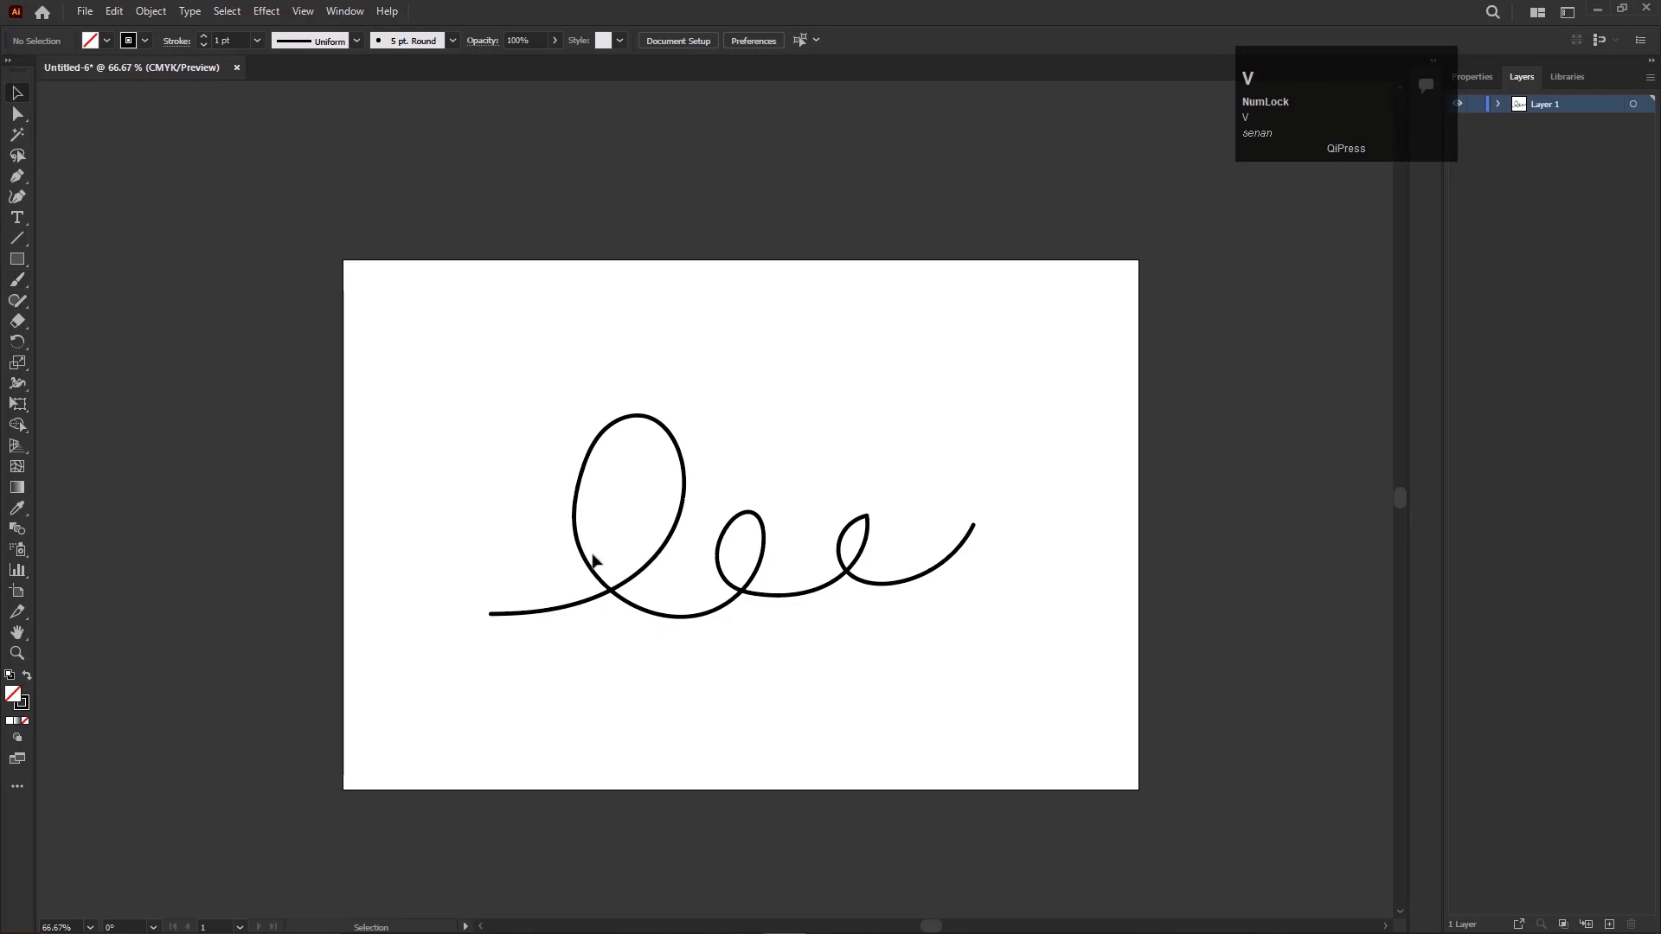
Step: Draw a circle about 0.93 in wide below the stroke's starting end and give it a linear white-to-black gradient fill
key("ctrl+0")
scroll(606, 526, "down", 1)
scroll(678, 539, "up", 1)
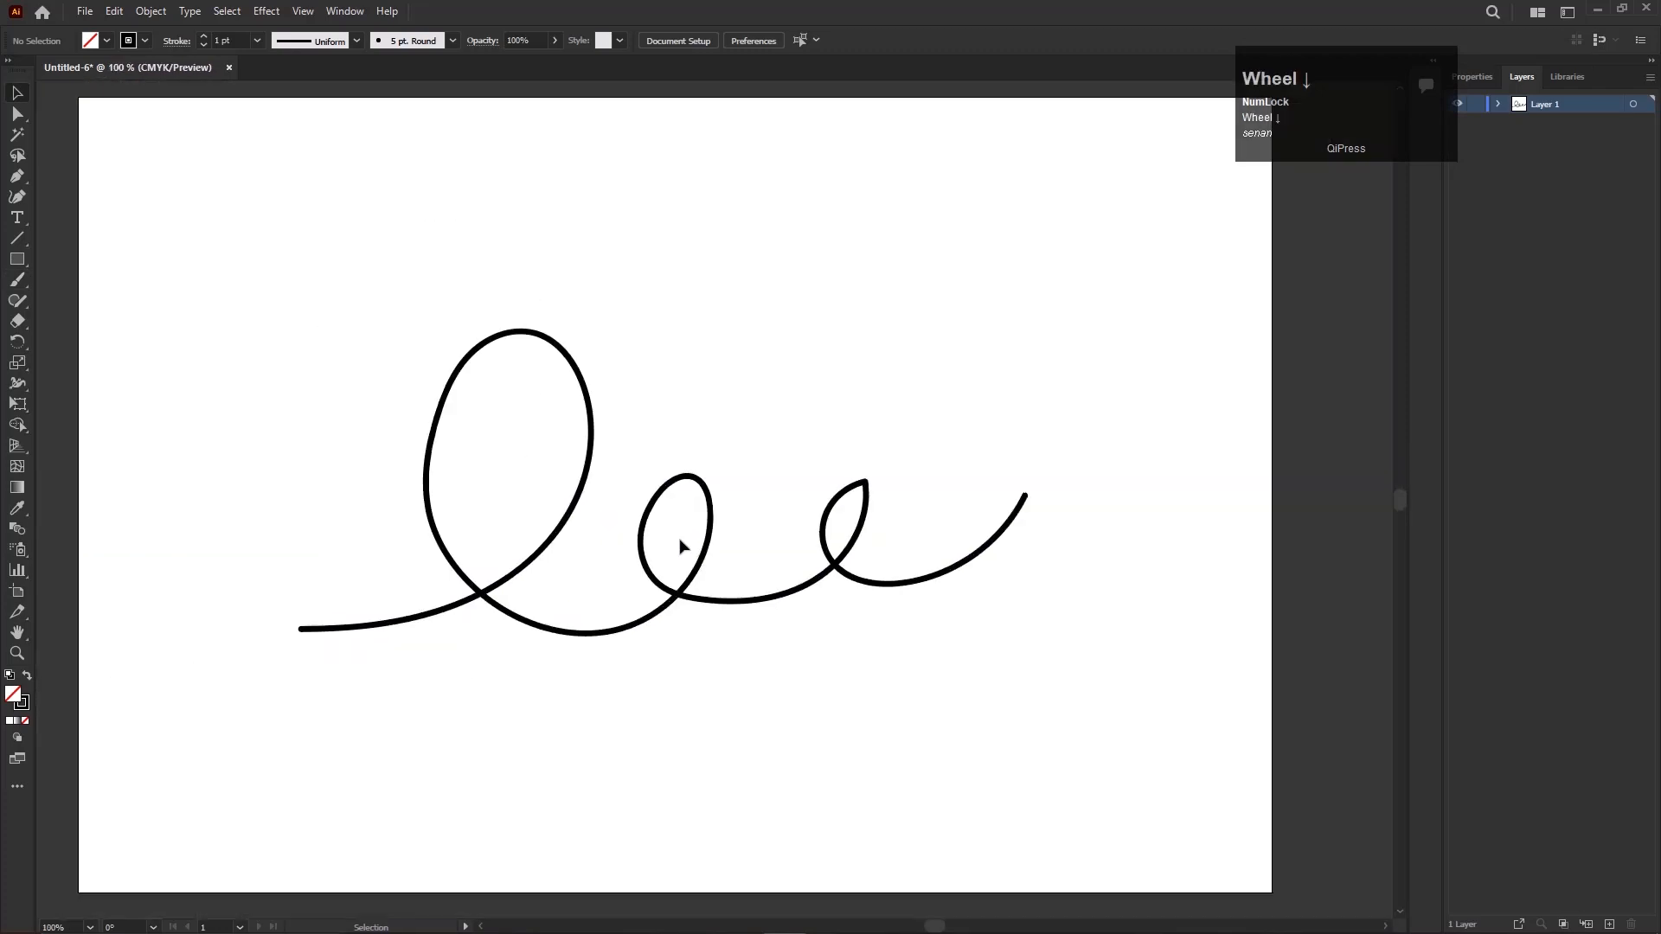
scroll(706, 597, "down", 1)
scroll(606, 575, "up", 1)
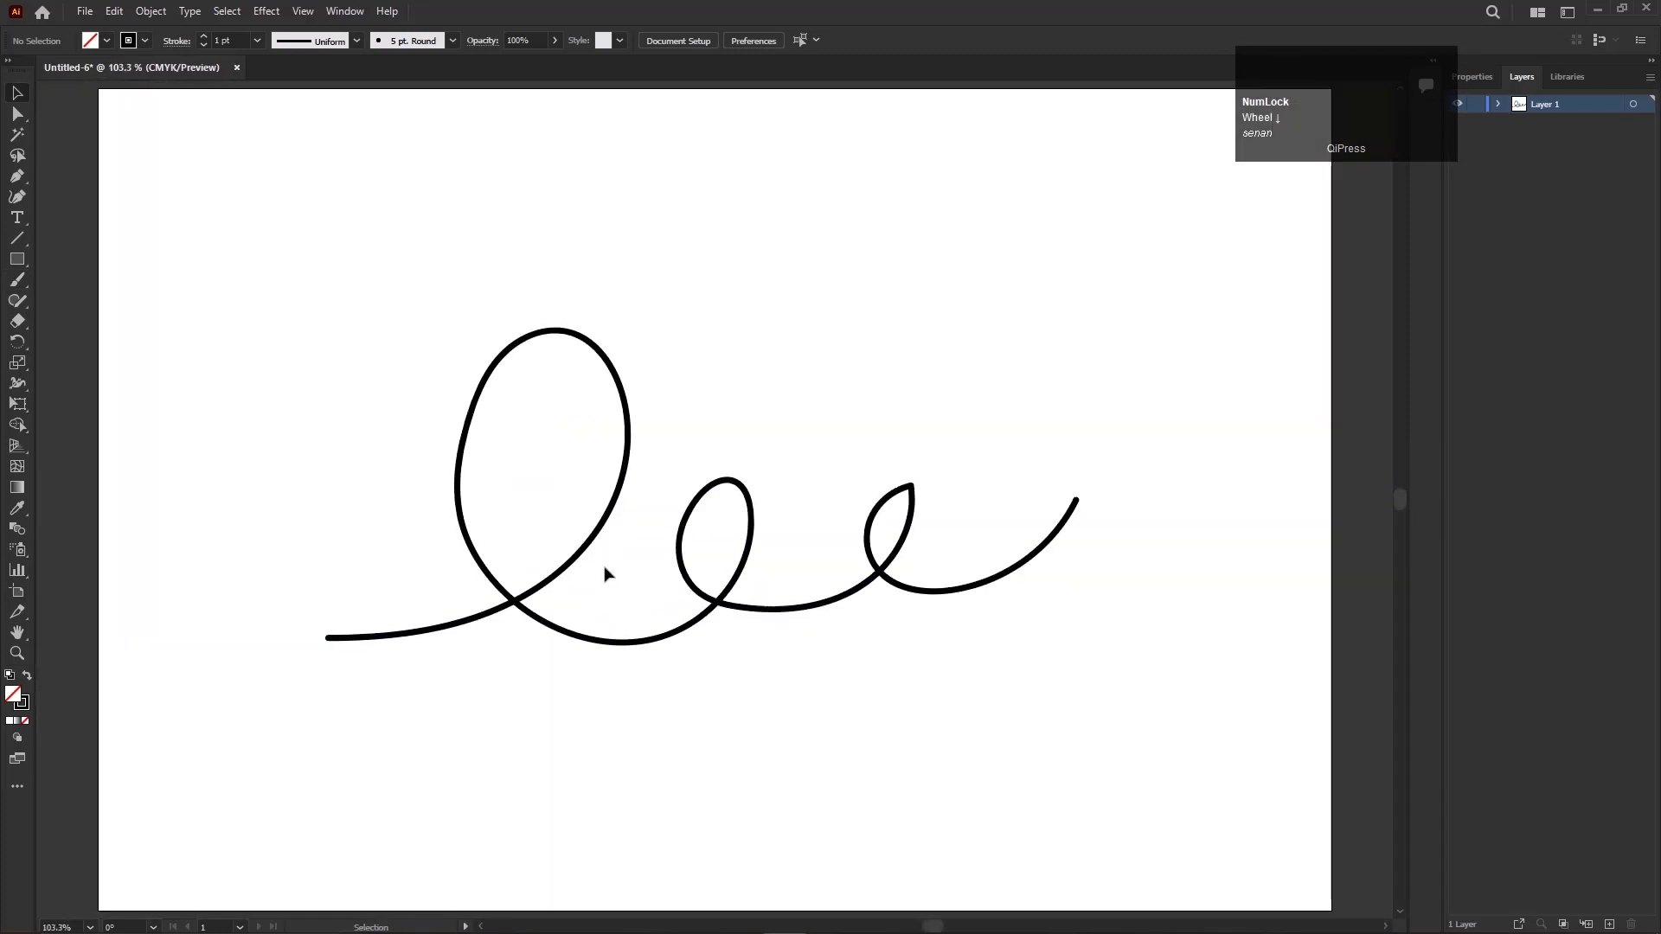
left_click_drag(22, 264, 92, 303)
scroll(504, 564, "down", 3)
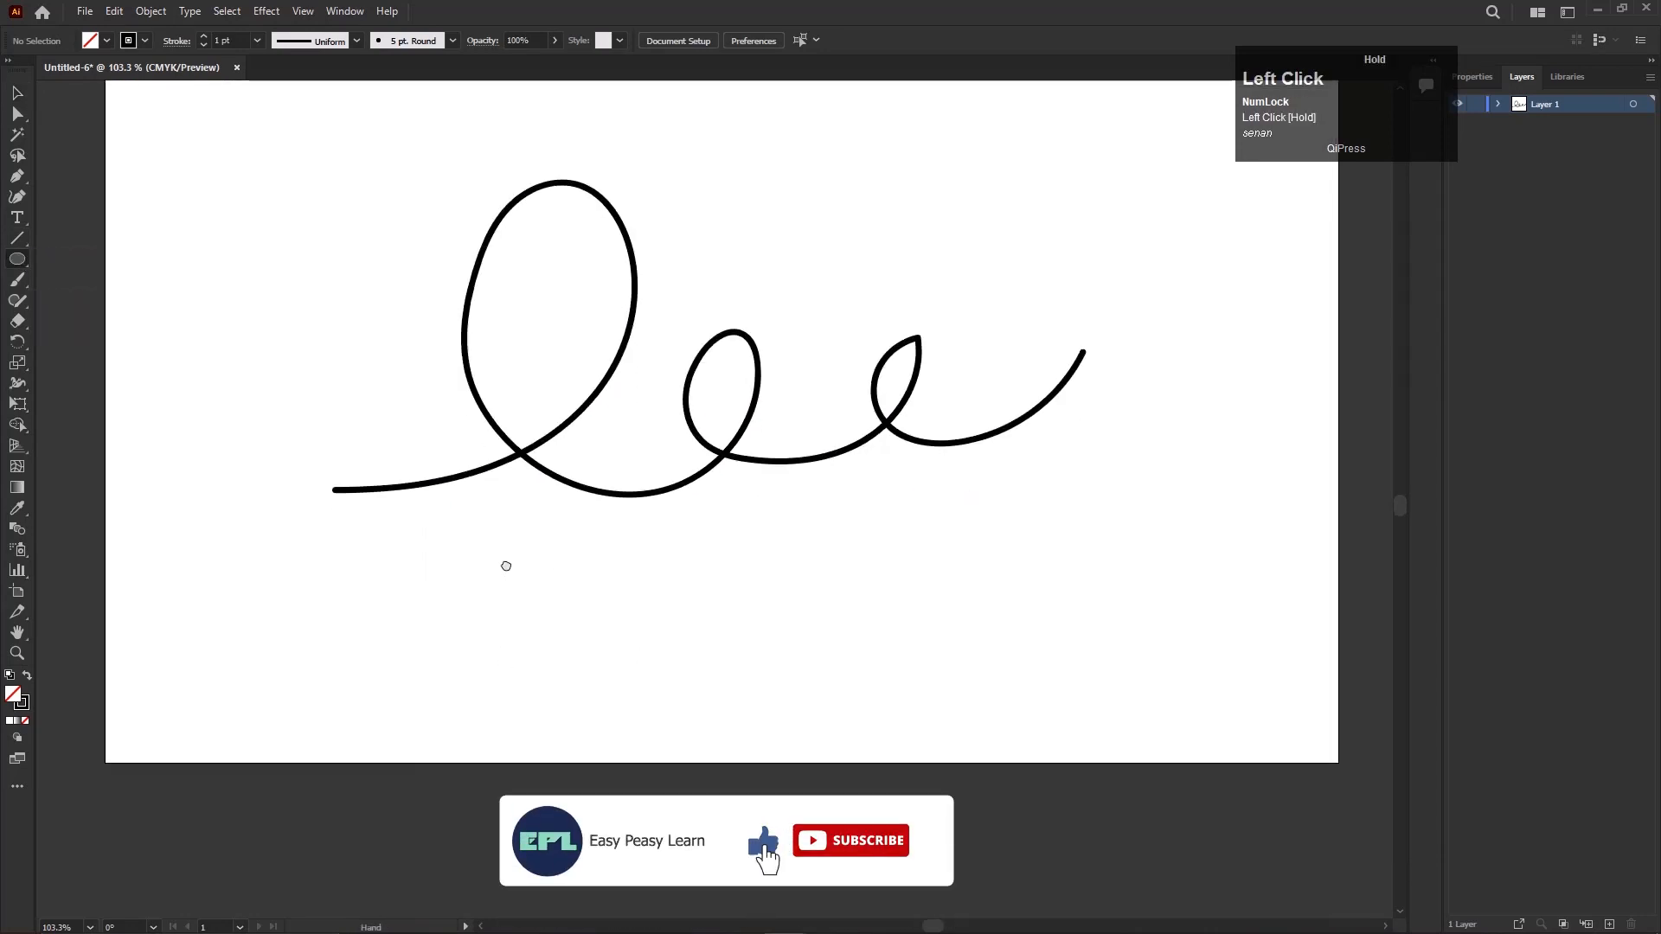
left_click_drag(364, 579, 378, 608)
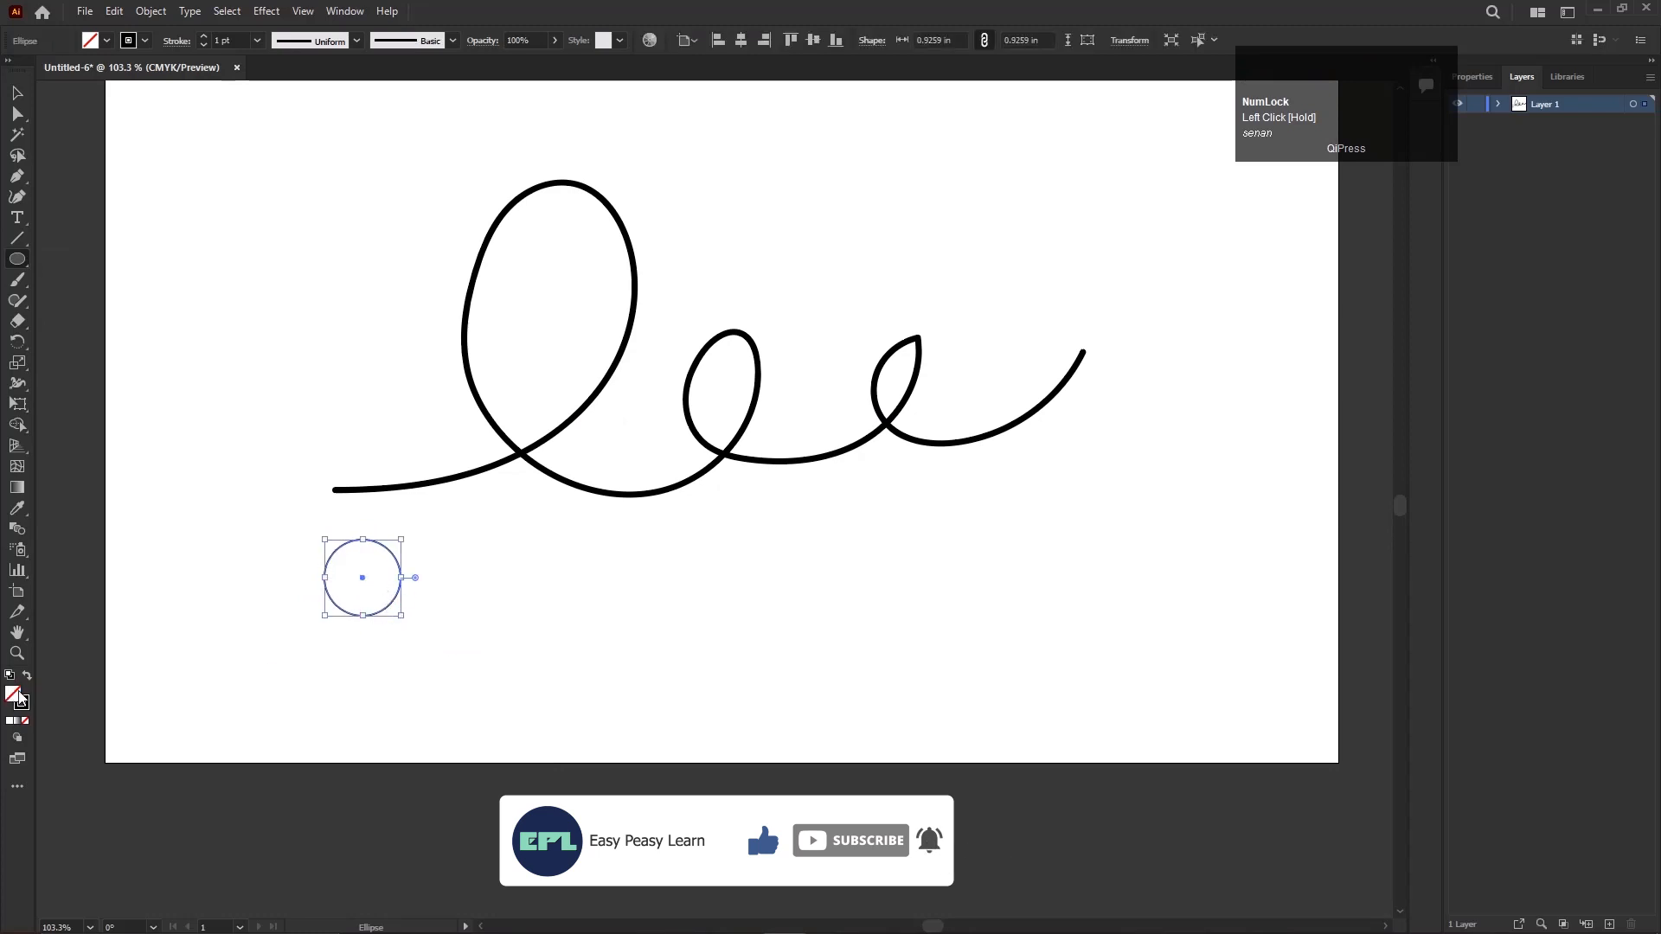
left_click(9, 675)
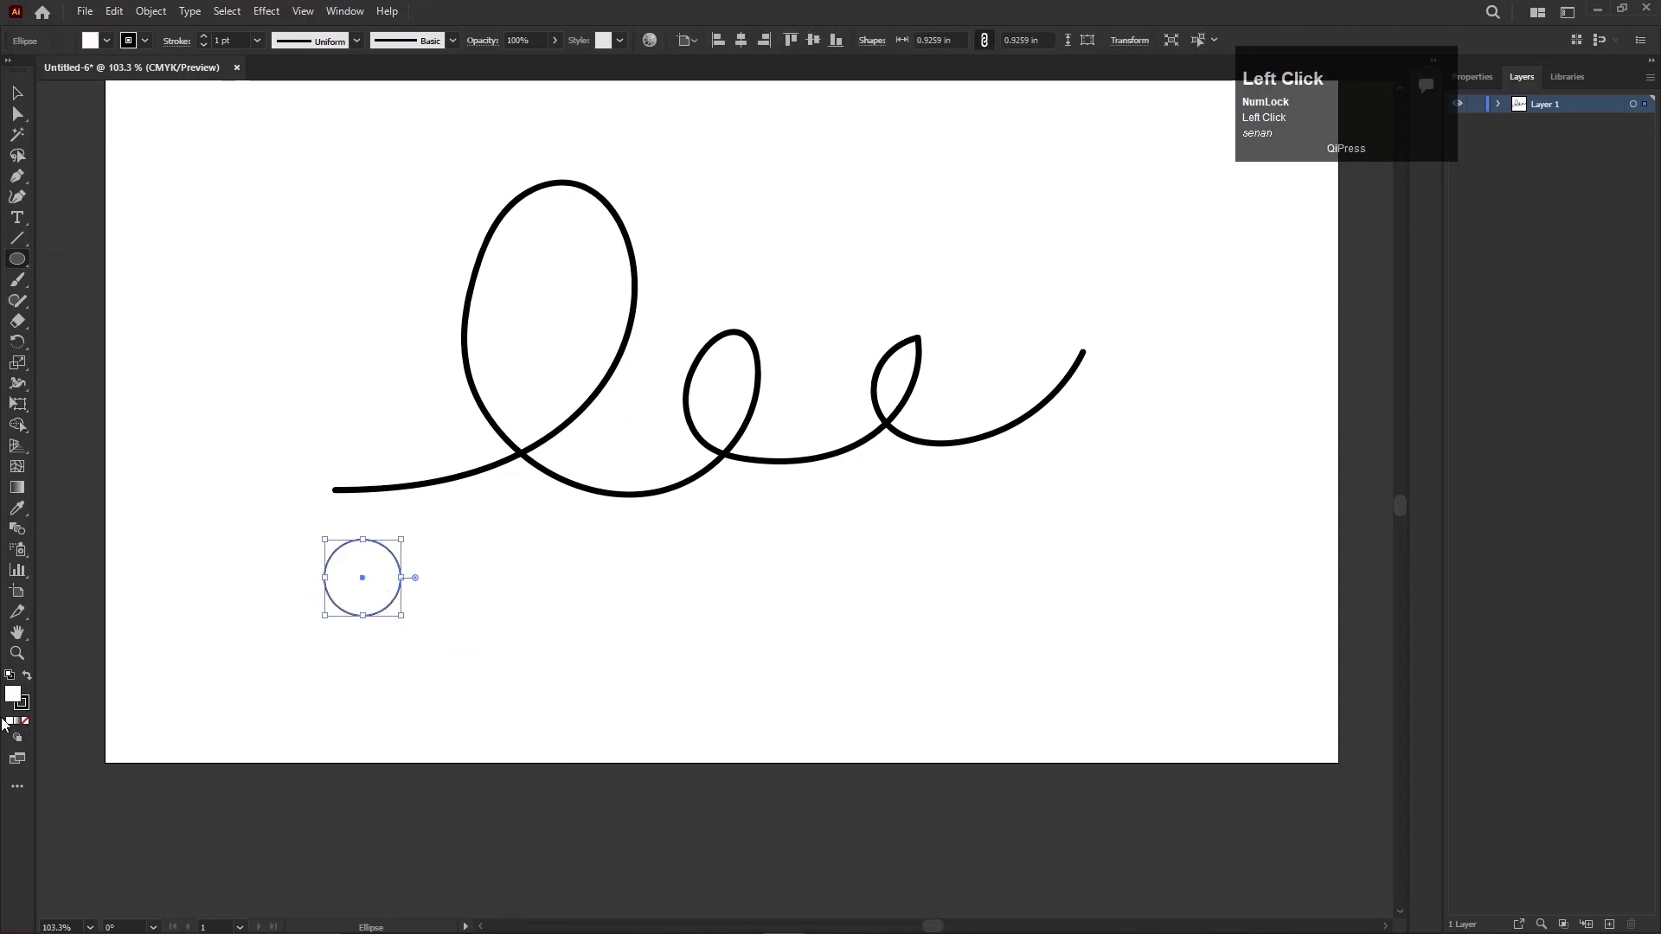
left_click(17, 722)
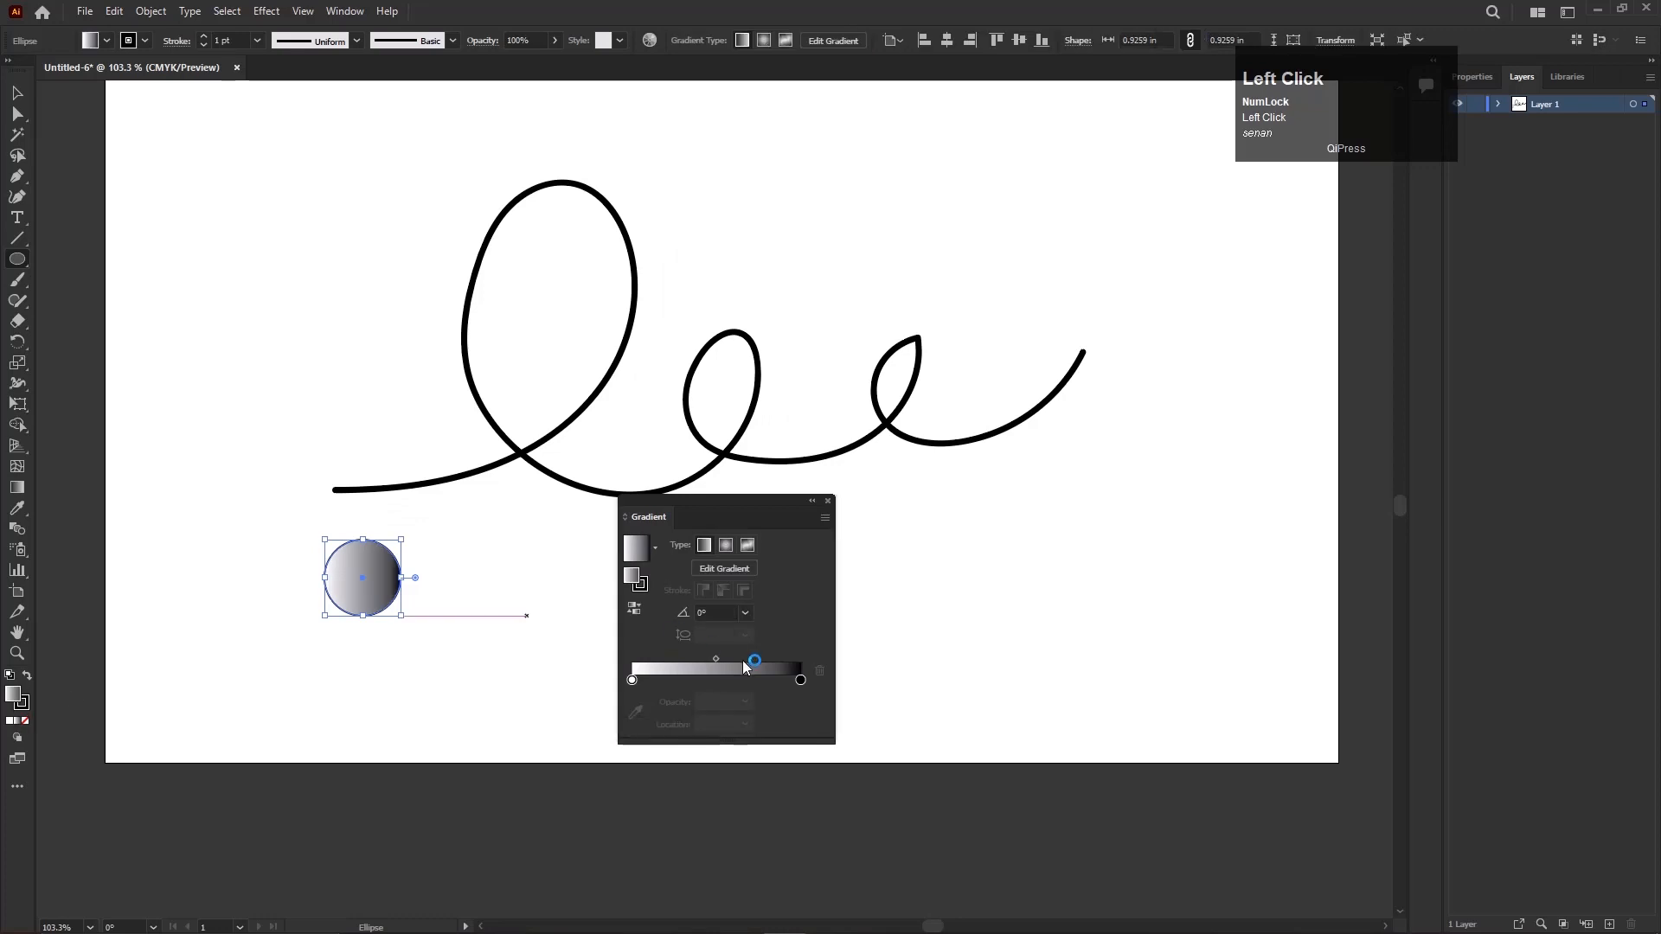
Step: Set the starting colour stop of the circle's gradient to dark green
left_click(632, 681)
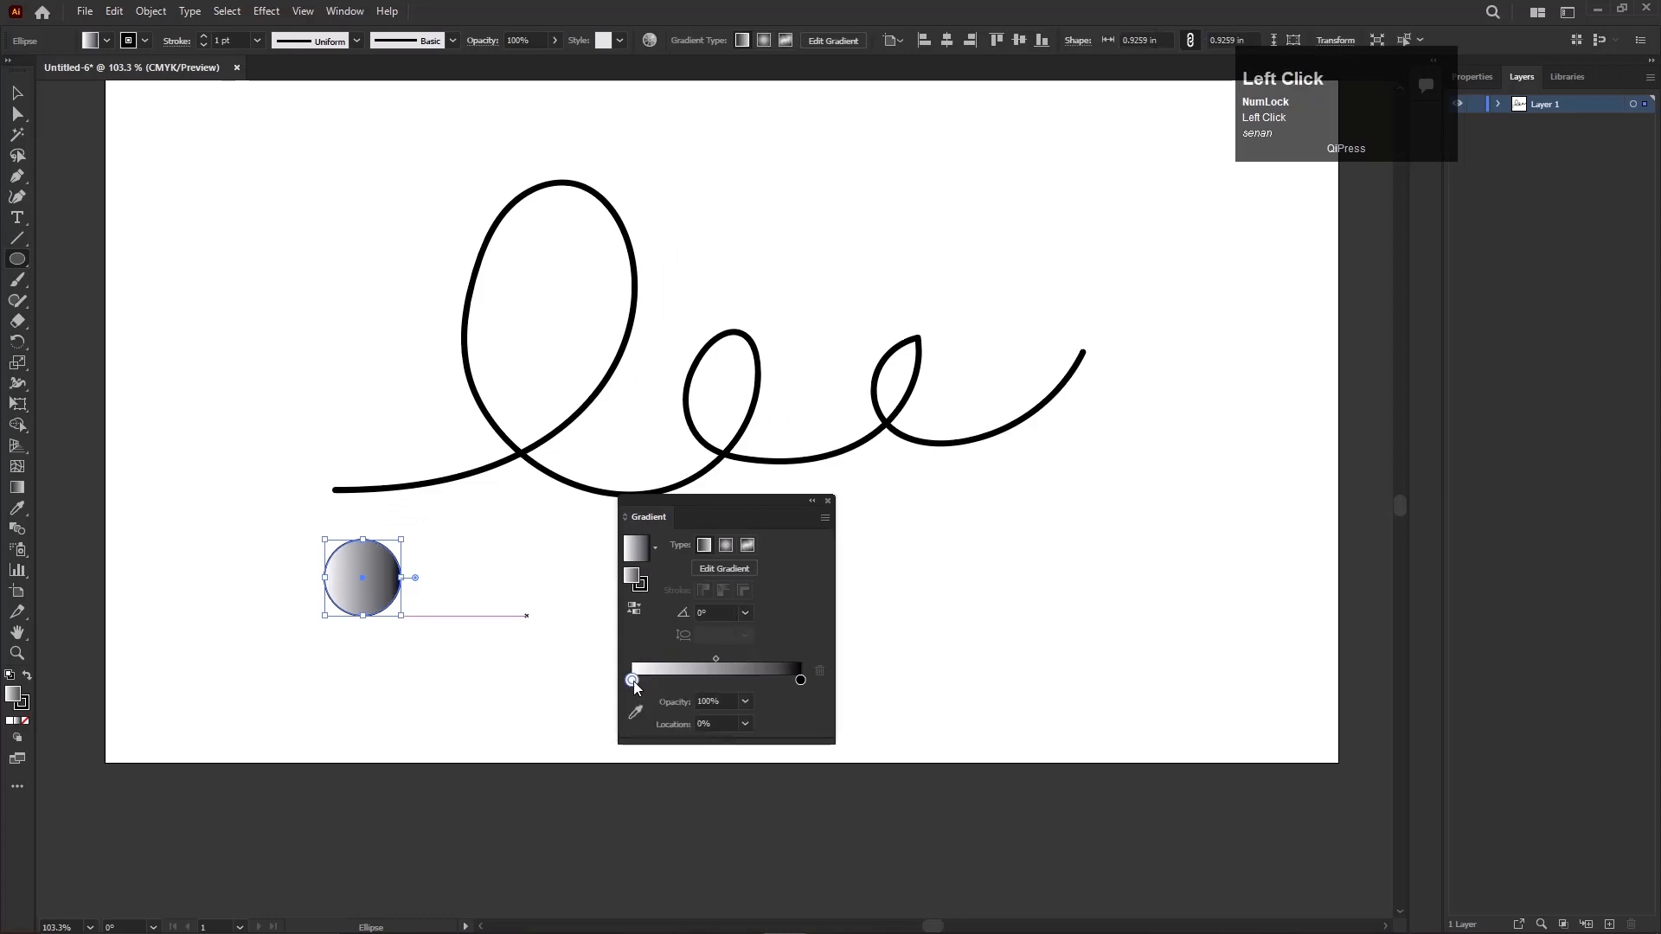
double_click(631, 680)
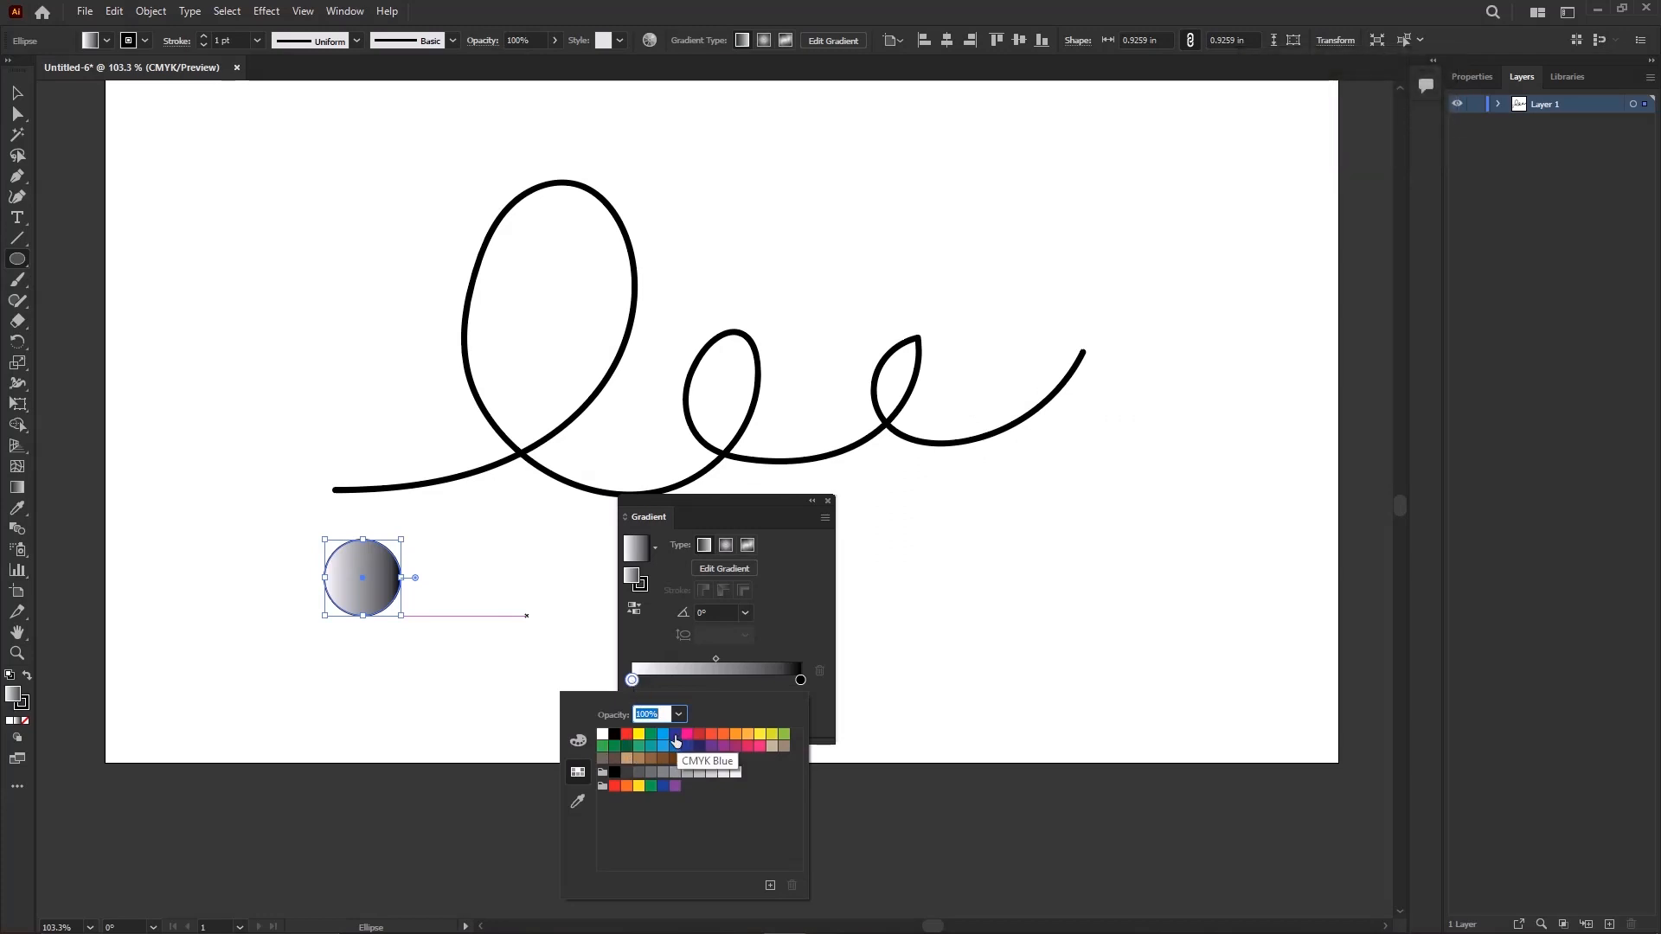
left_click(626, 735)
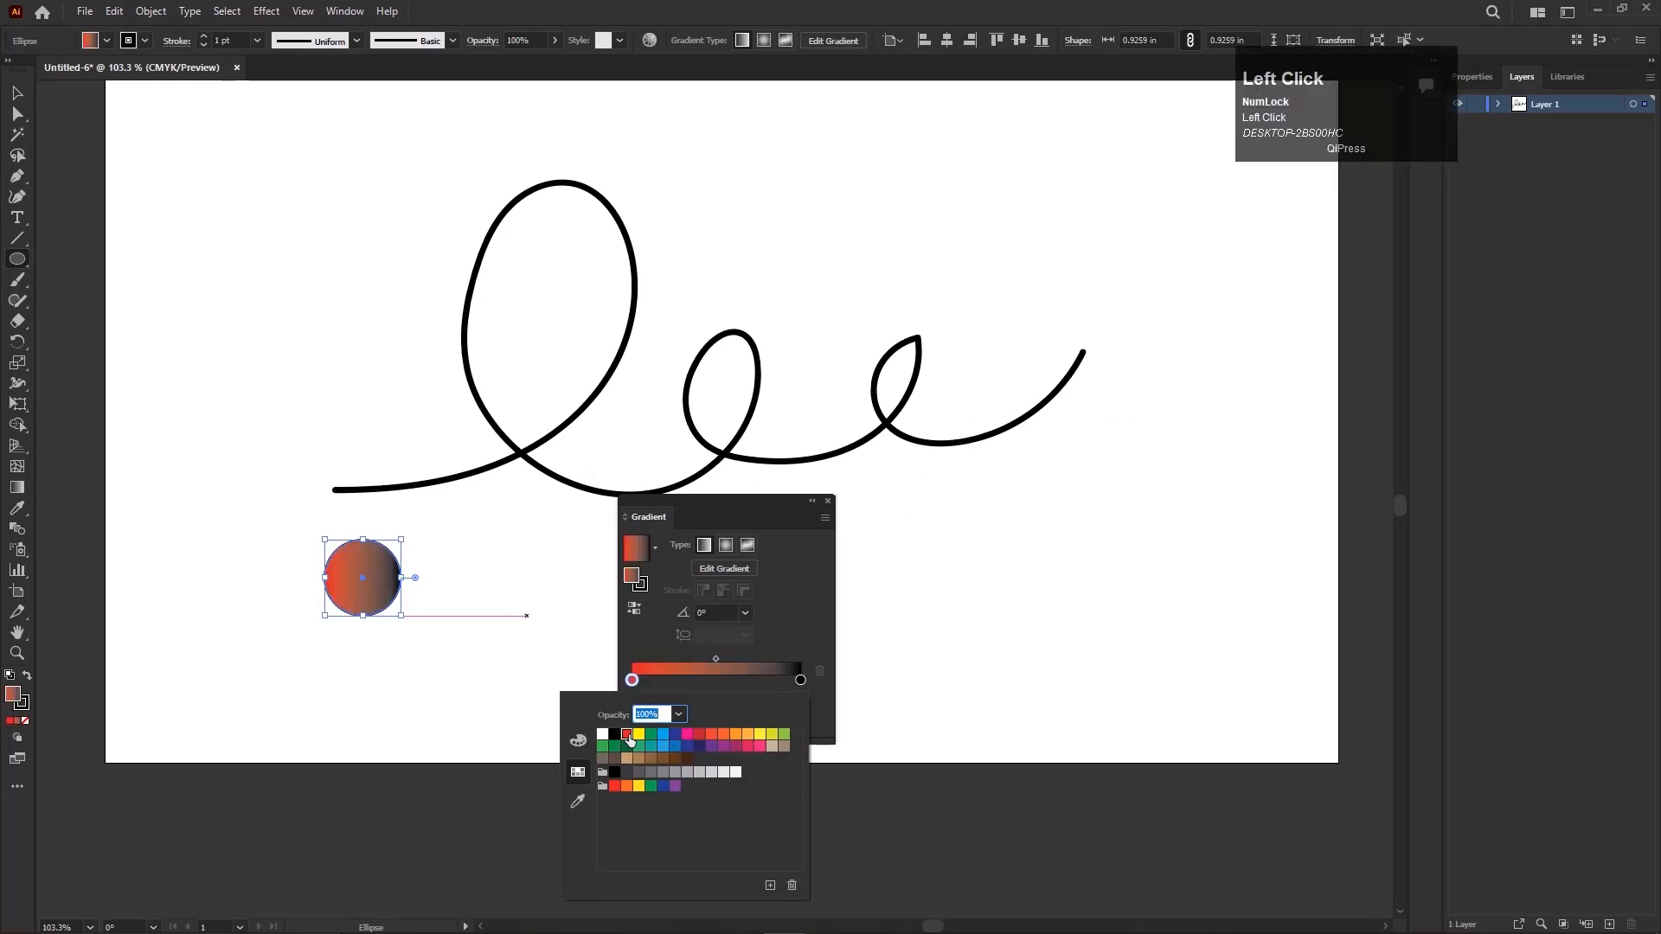
left_click(627, 745)
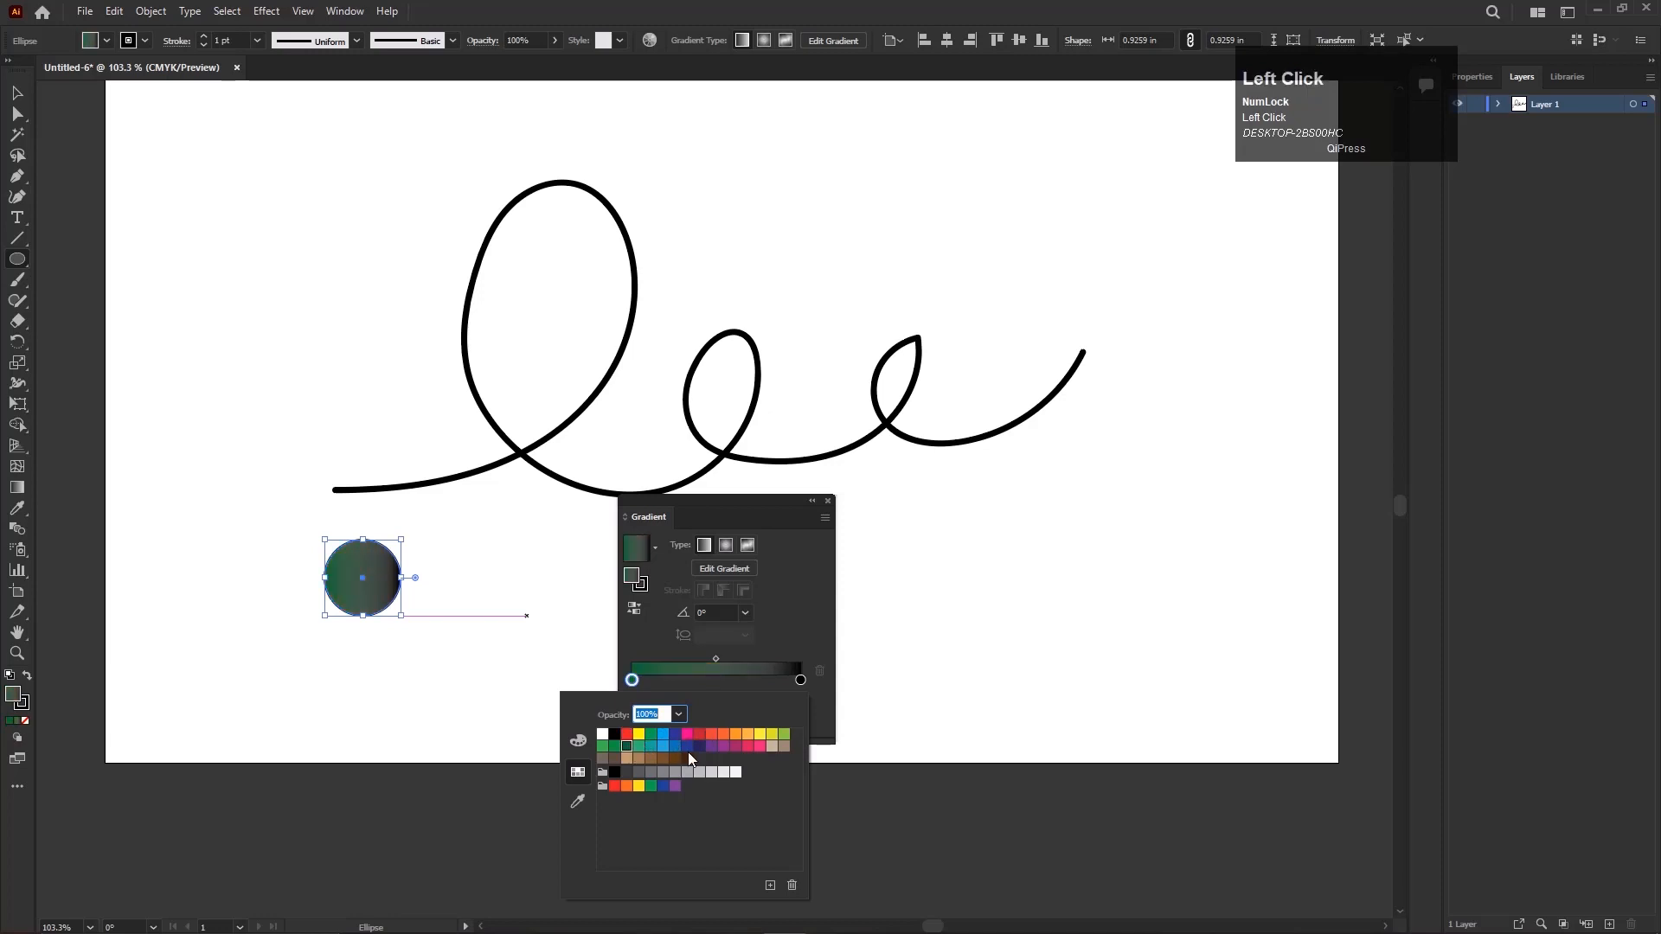
Step: Set the ending colour stop of the circle's gradient to white
left_click(801, 680)
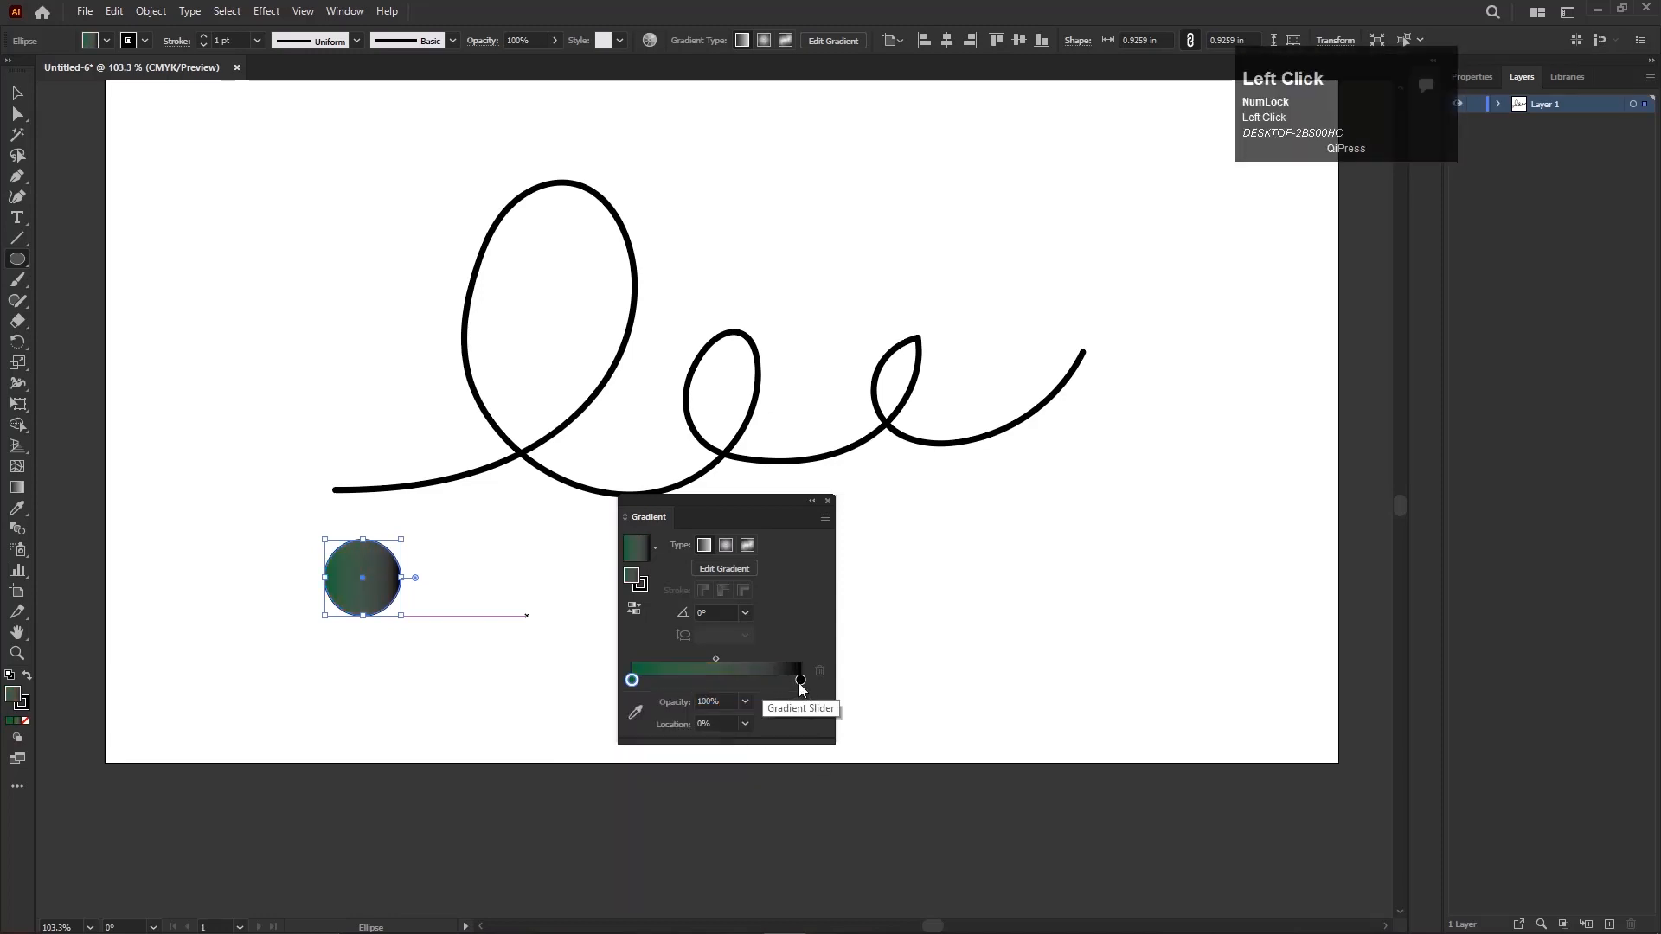
double_click(800, 681)
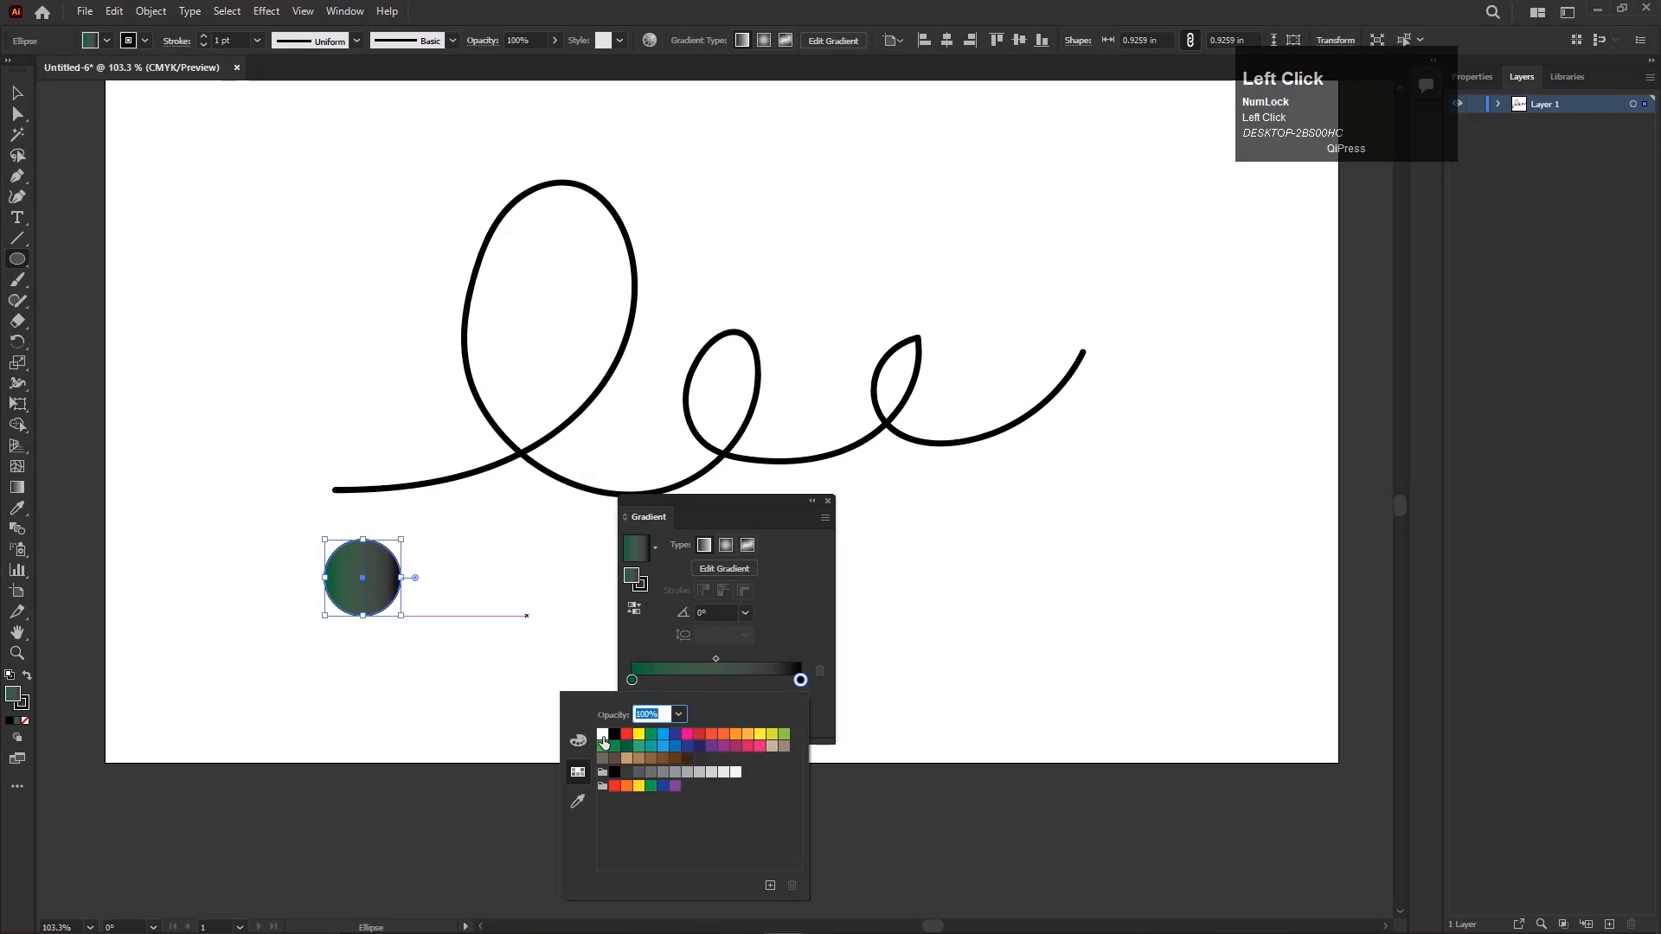
left_click(603, 735)
left_click(639, 735)
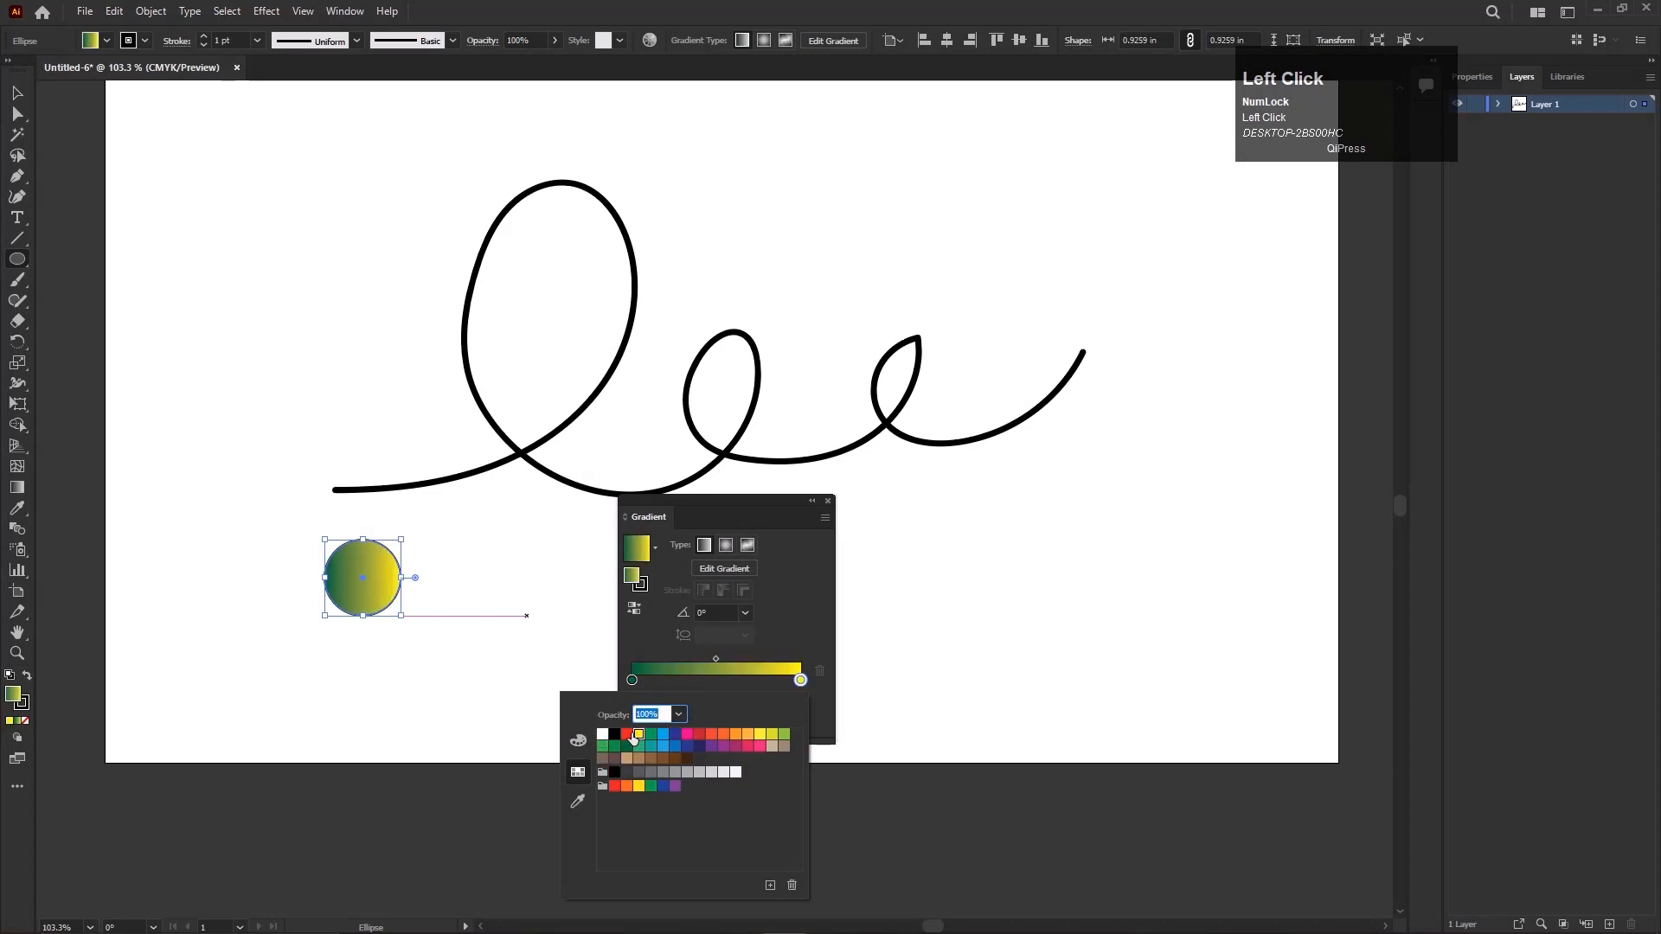
left_click(603, 736)
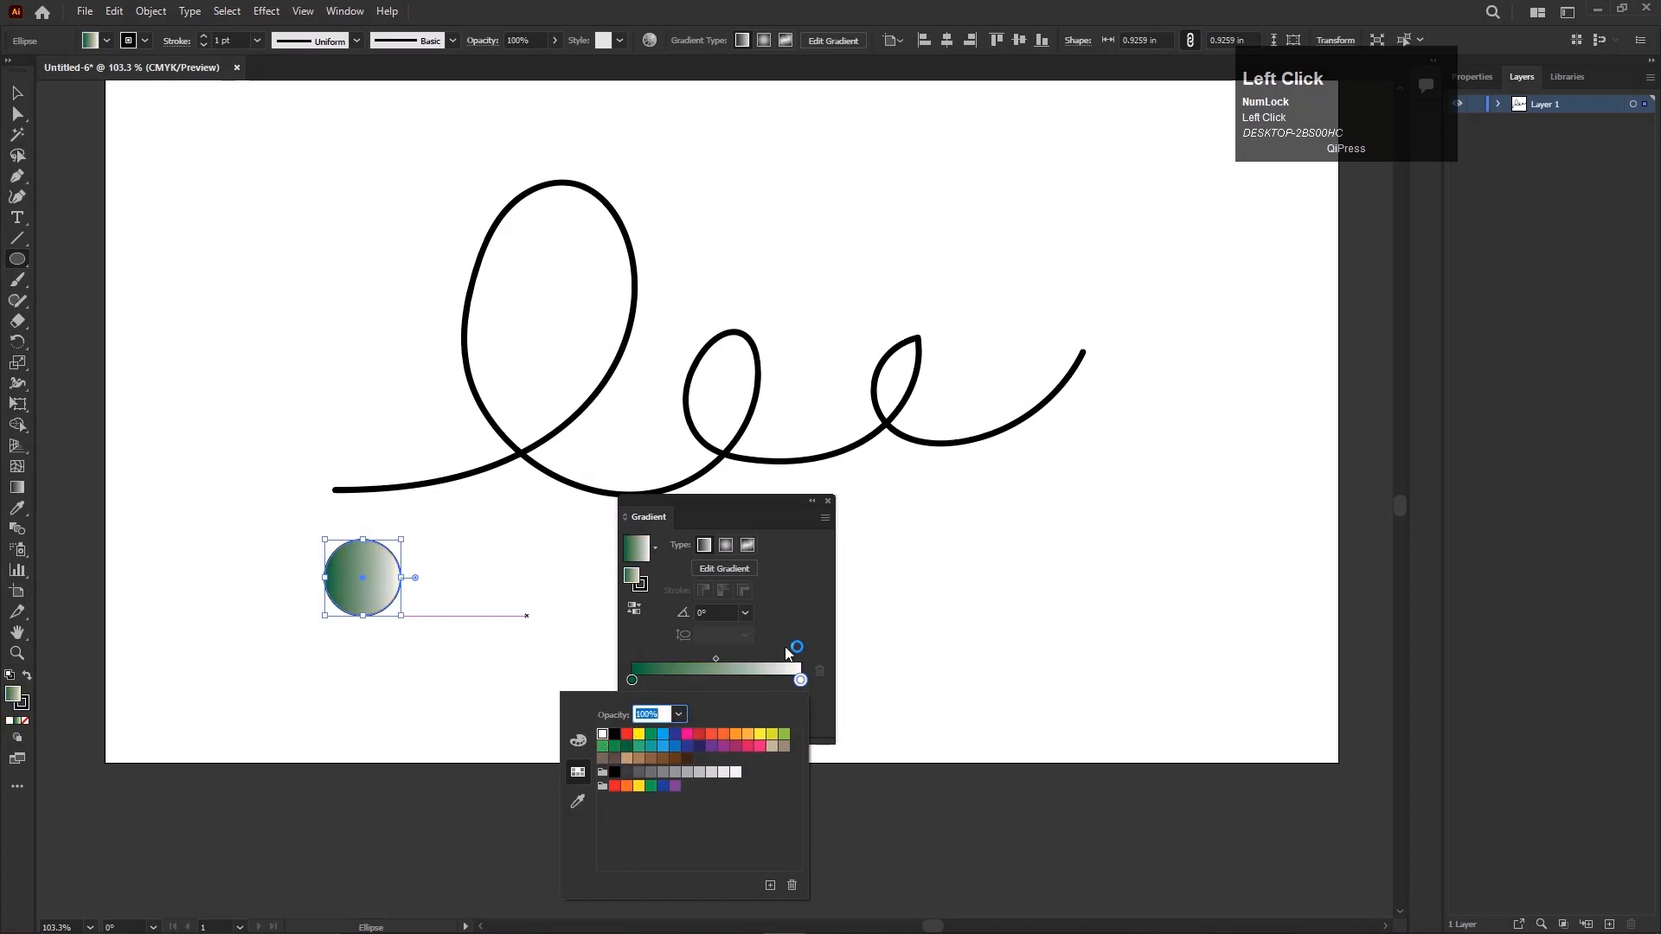
left_click(797, 614)
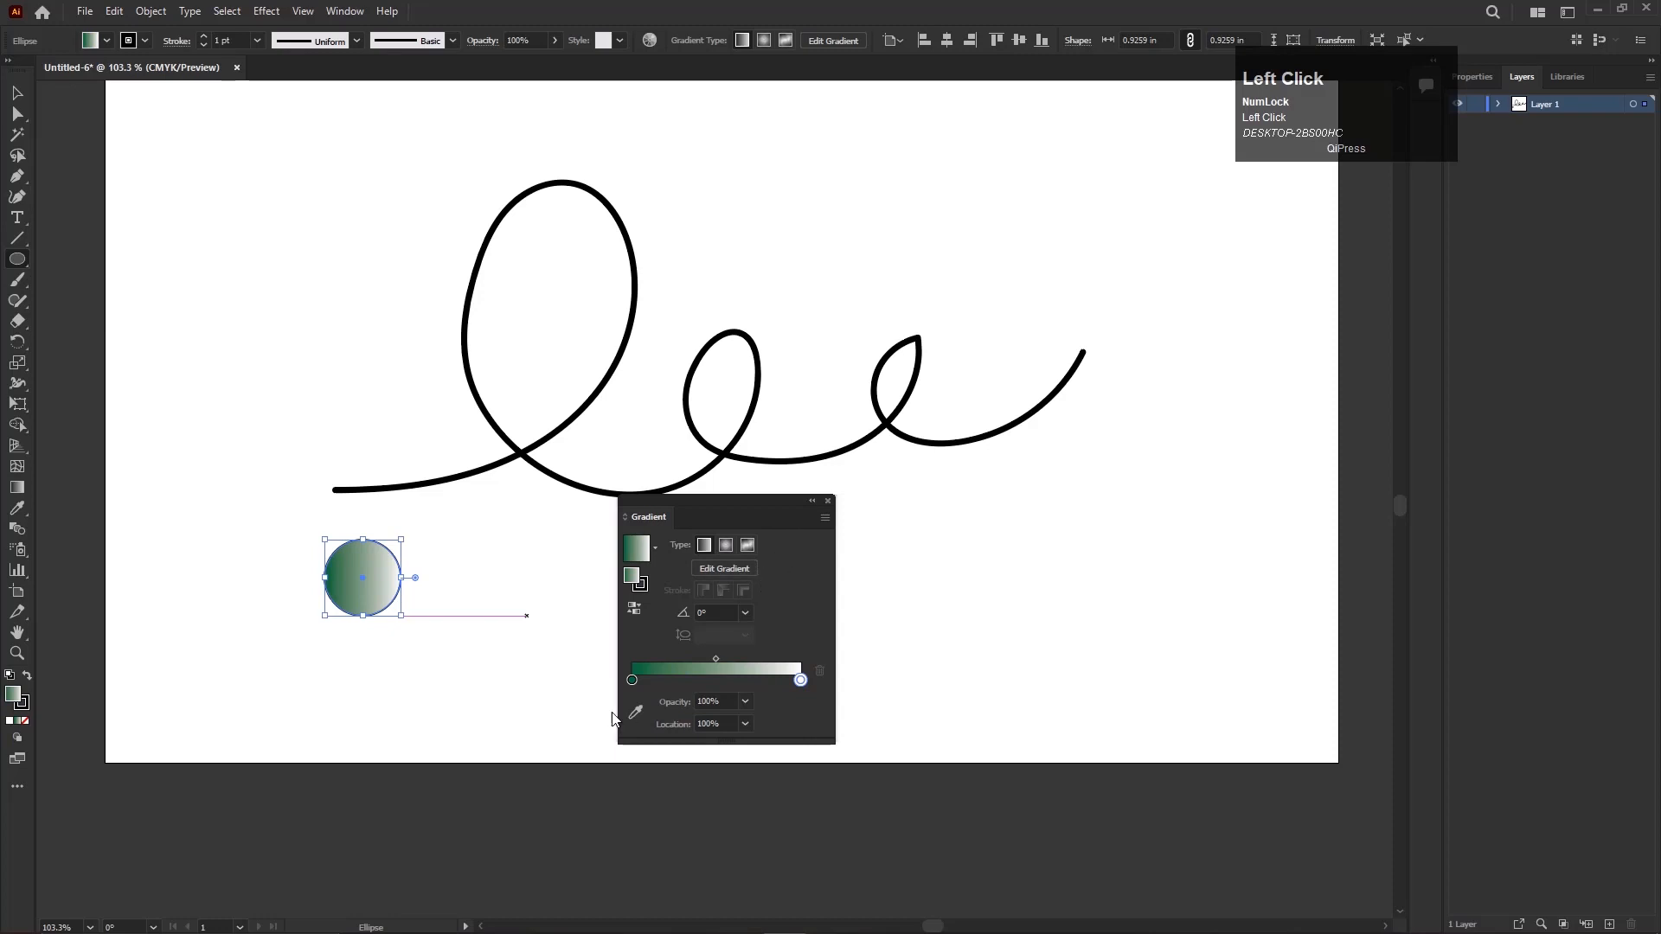
Step: Set the starting colour stop of the circle's gradient to CMYK Blue
double_click(632, 679)
left_click(663, 735)
left_click(676, 733)
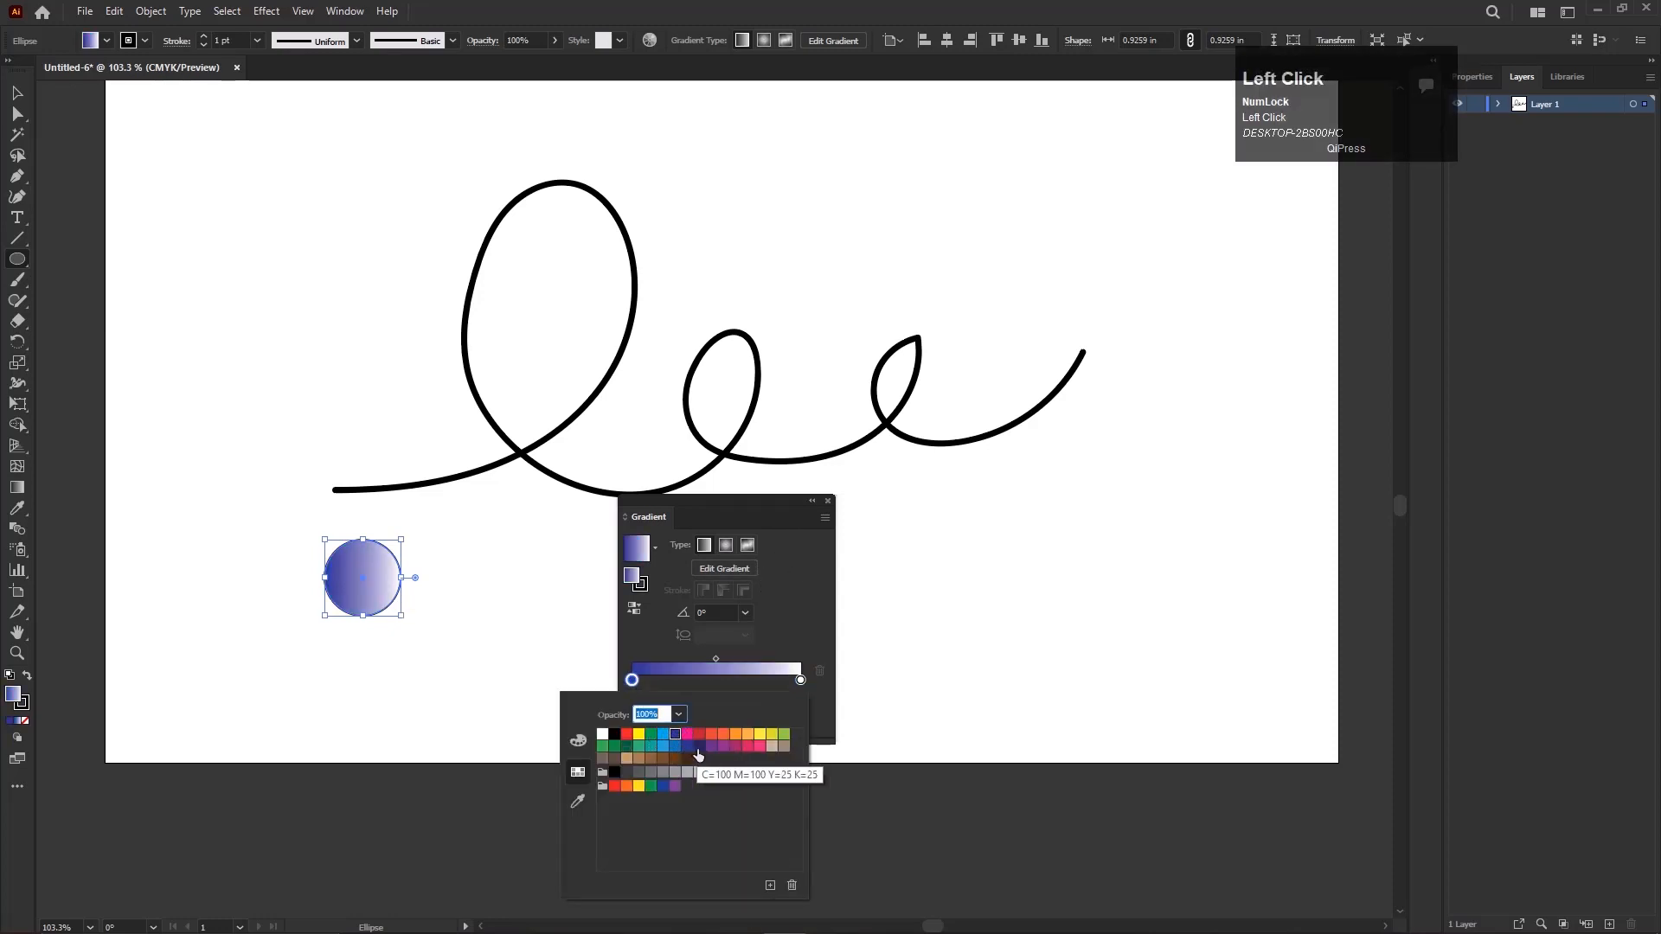
left_click(697, 749)
left_click(676, 735)
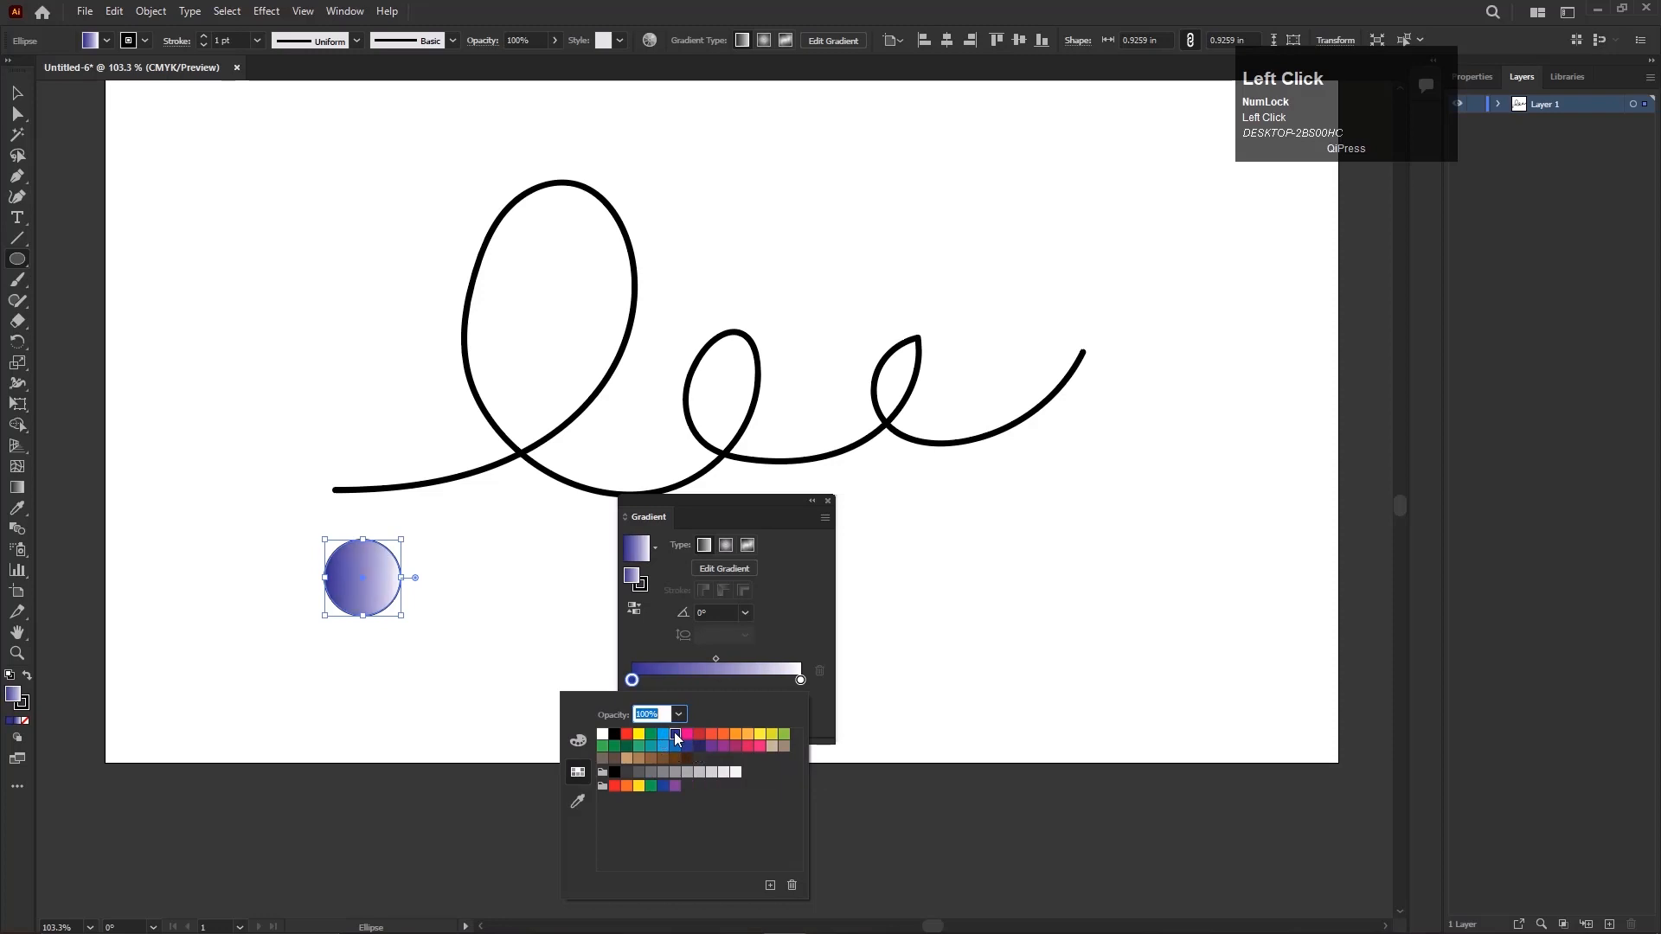
Step: Close the gradient settings and remove the outline stroke from the gradient circle
left_click(828, 500)
key("v")
left_click(427, 632)
left_click(338, 583)
left_click(144, 41)
left_click(12, 70)
Step: Place a copy of the gradient circle to its right at the same height, so the pair spans about 7.1 in
scroll(497, 625, "up", 3)
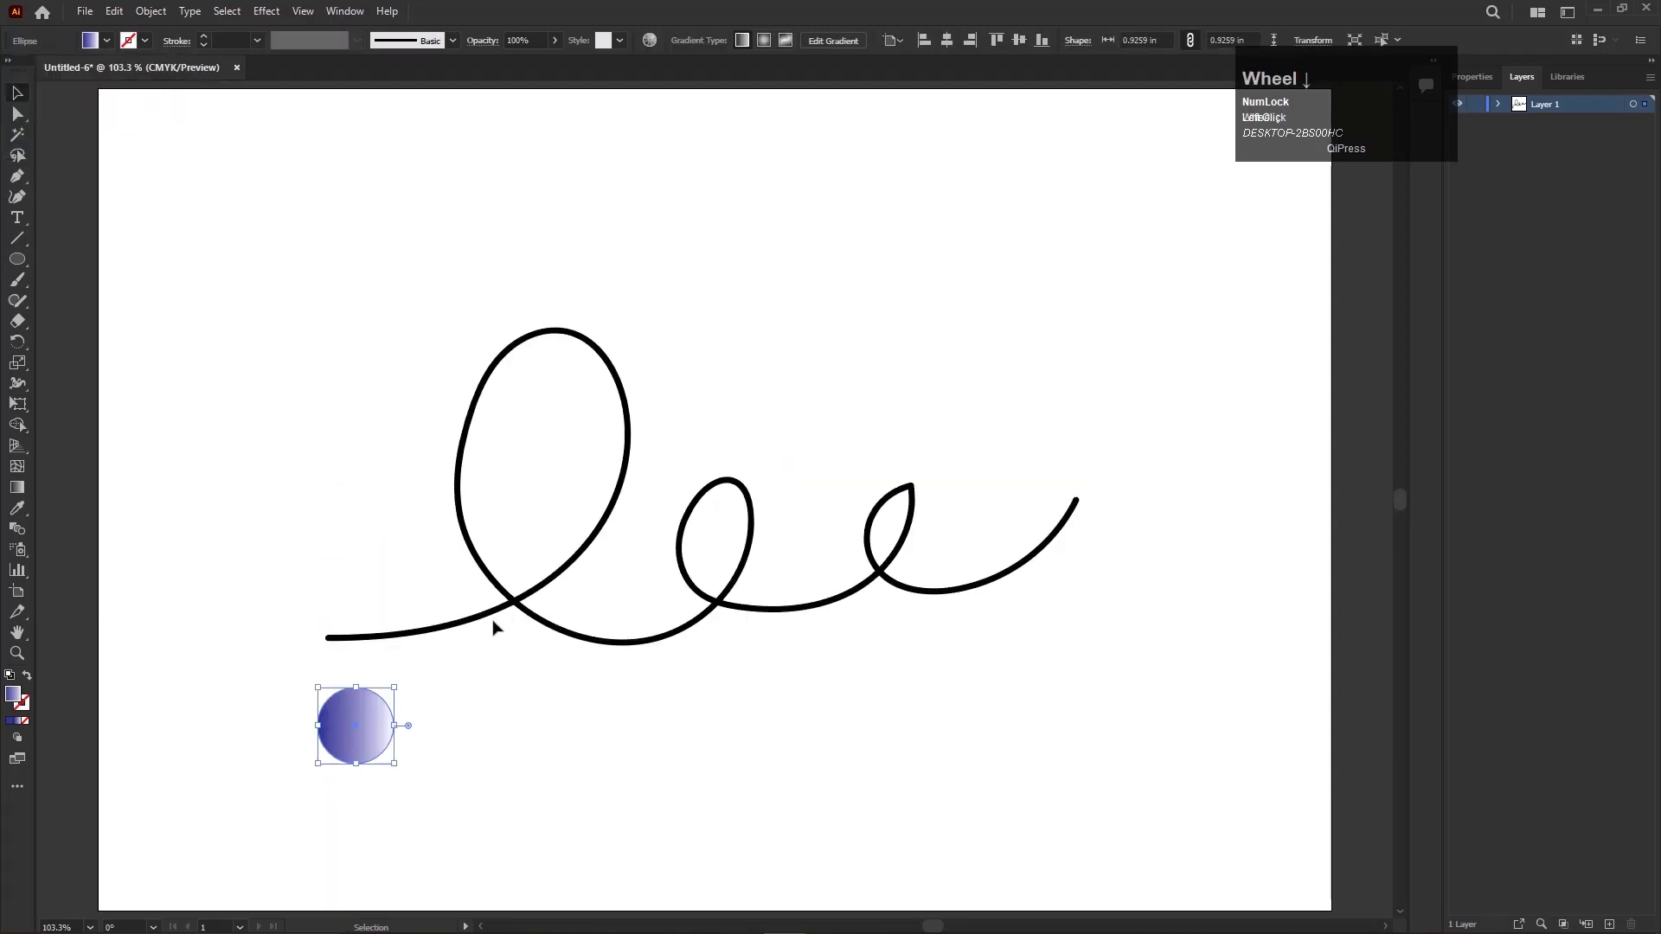
scroll(493, 627, "down", 1)
left_click_drag(371, 731, 877, 761)
key("alt")
left_click_drag(1038, 824, 294, 692)
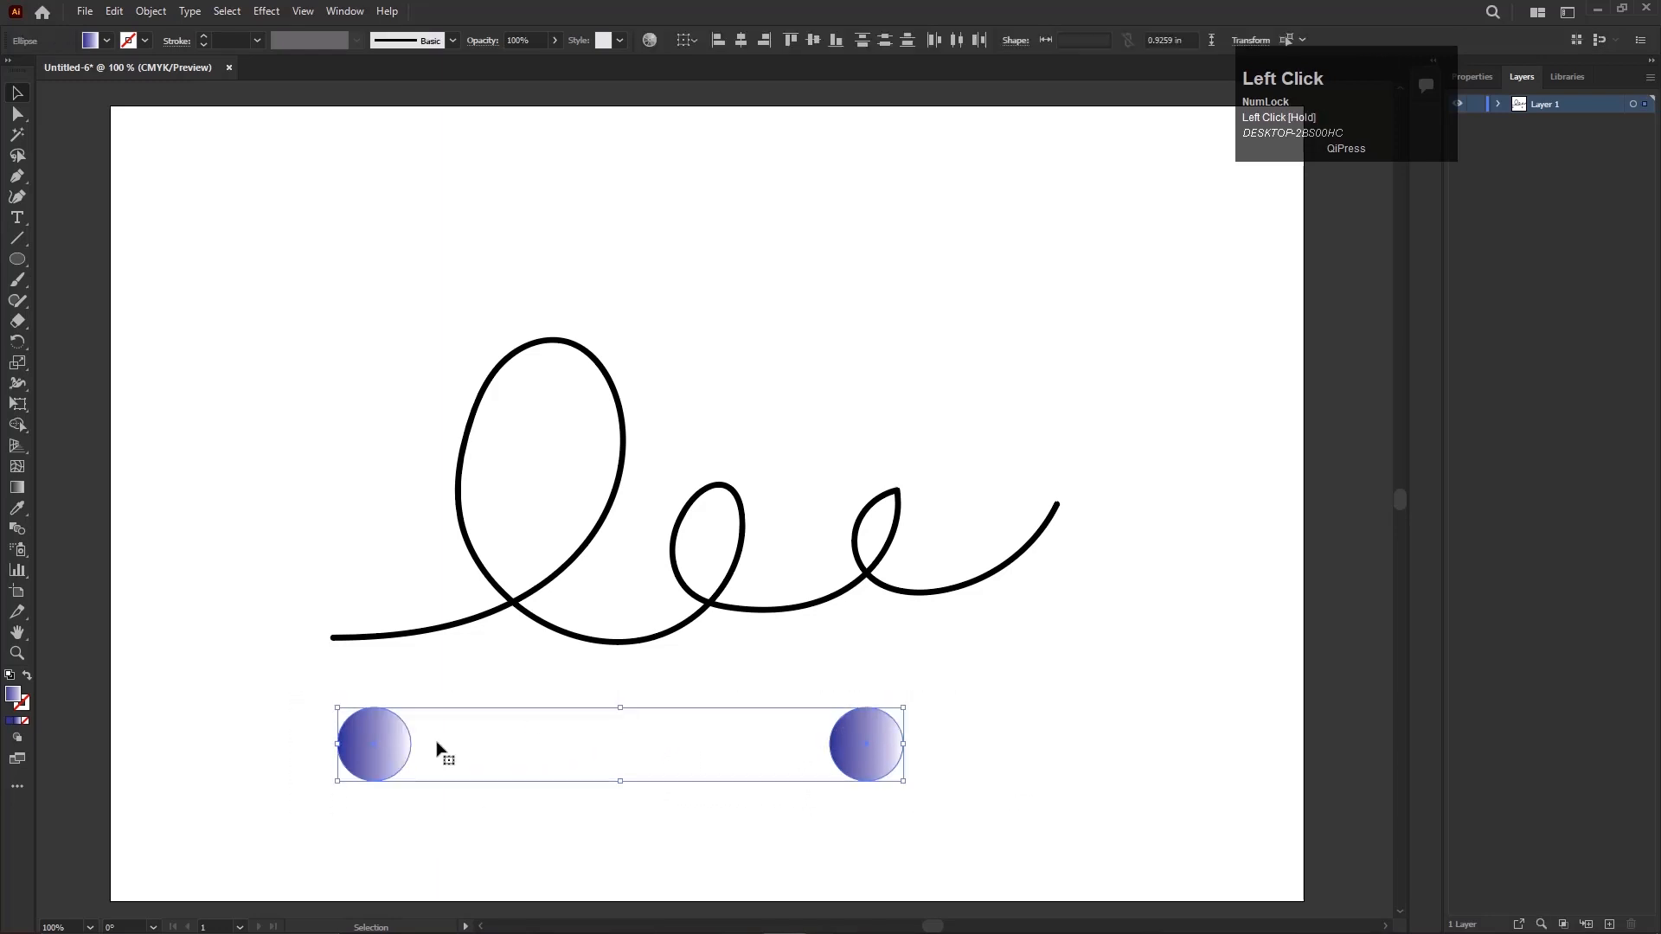
left_click(473, 818)
left_click_drag(324, 702, 1000, 735)
left_click(995, 779)
left_click(389, 767)
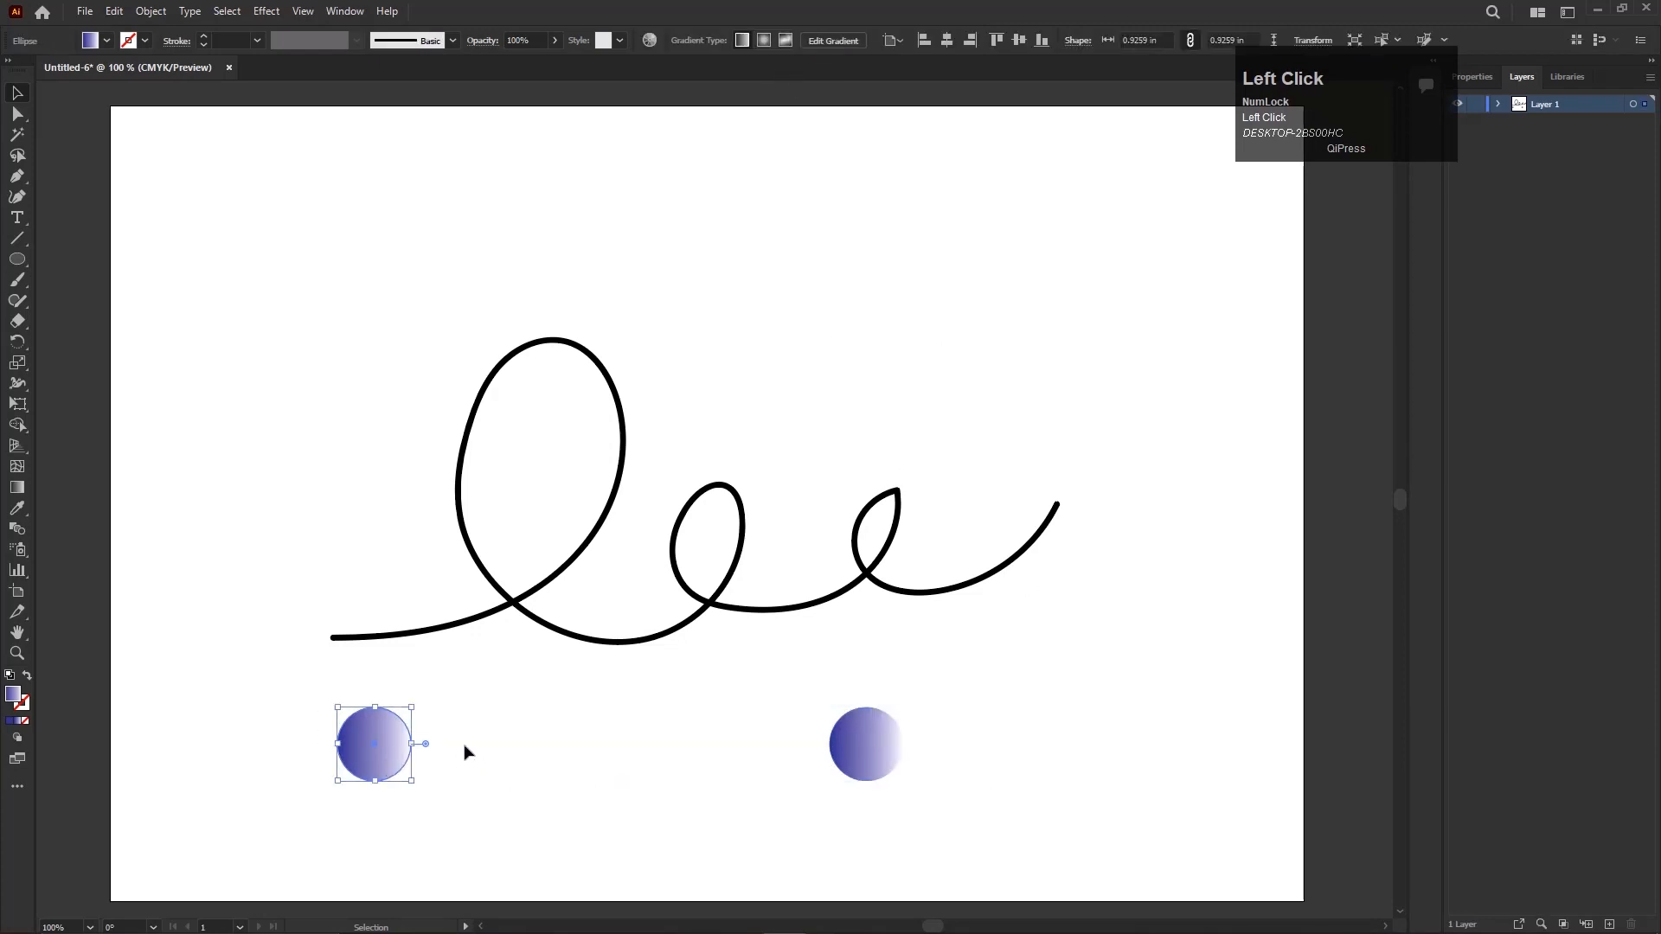
left_click(847, 751)
left_click(336, 745)
left_click(137, 539)
left_click(368, 769)
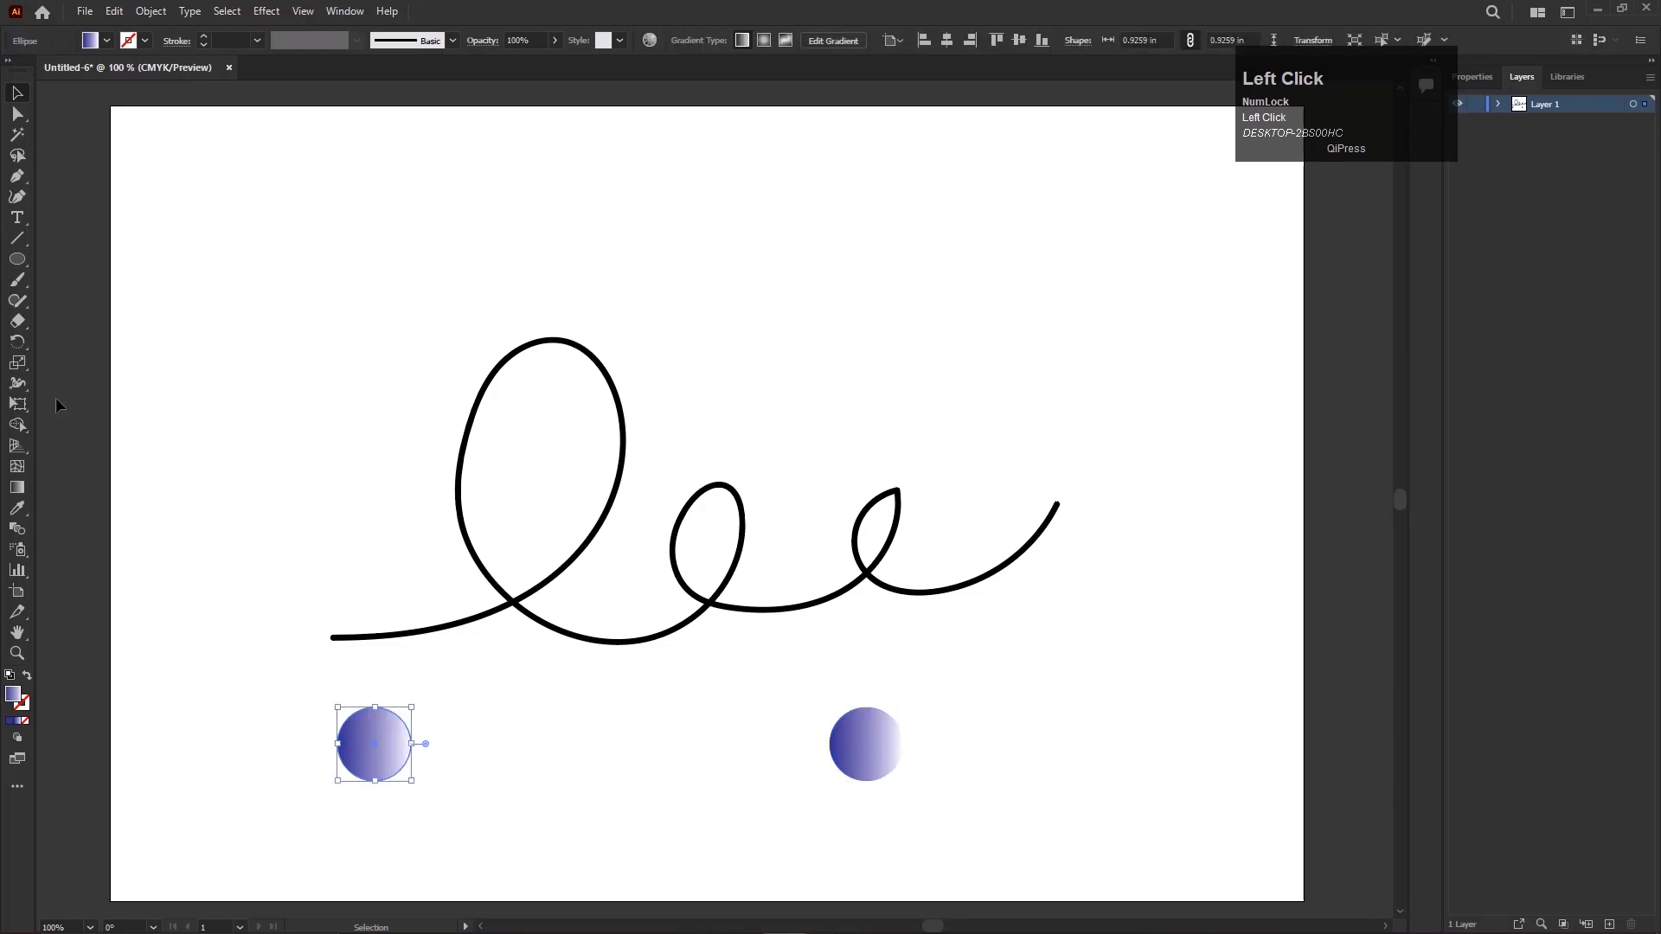
left_click(17, 529)
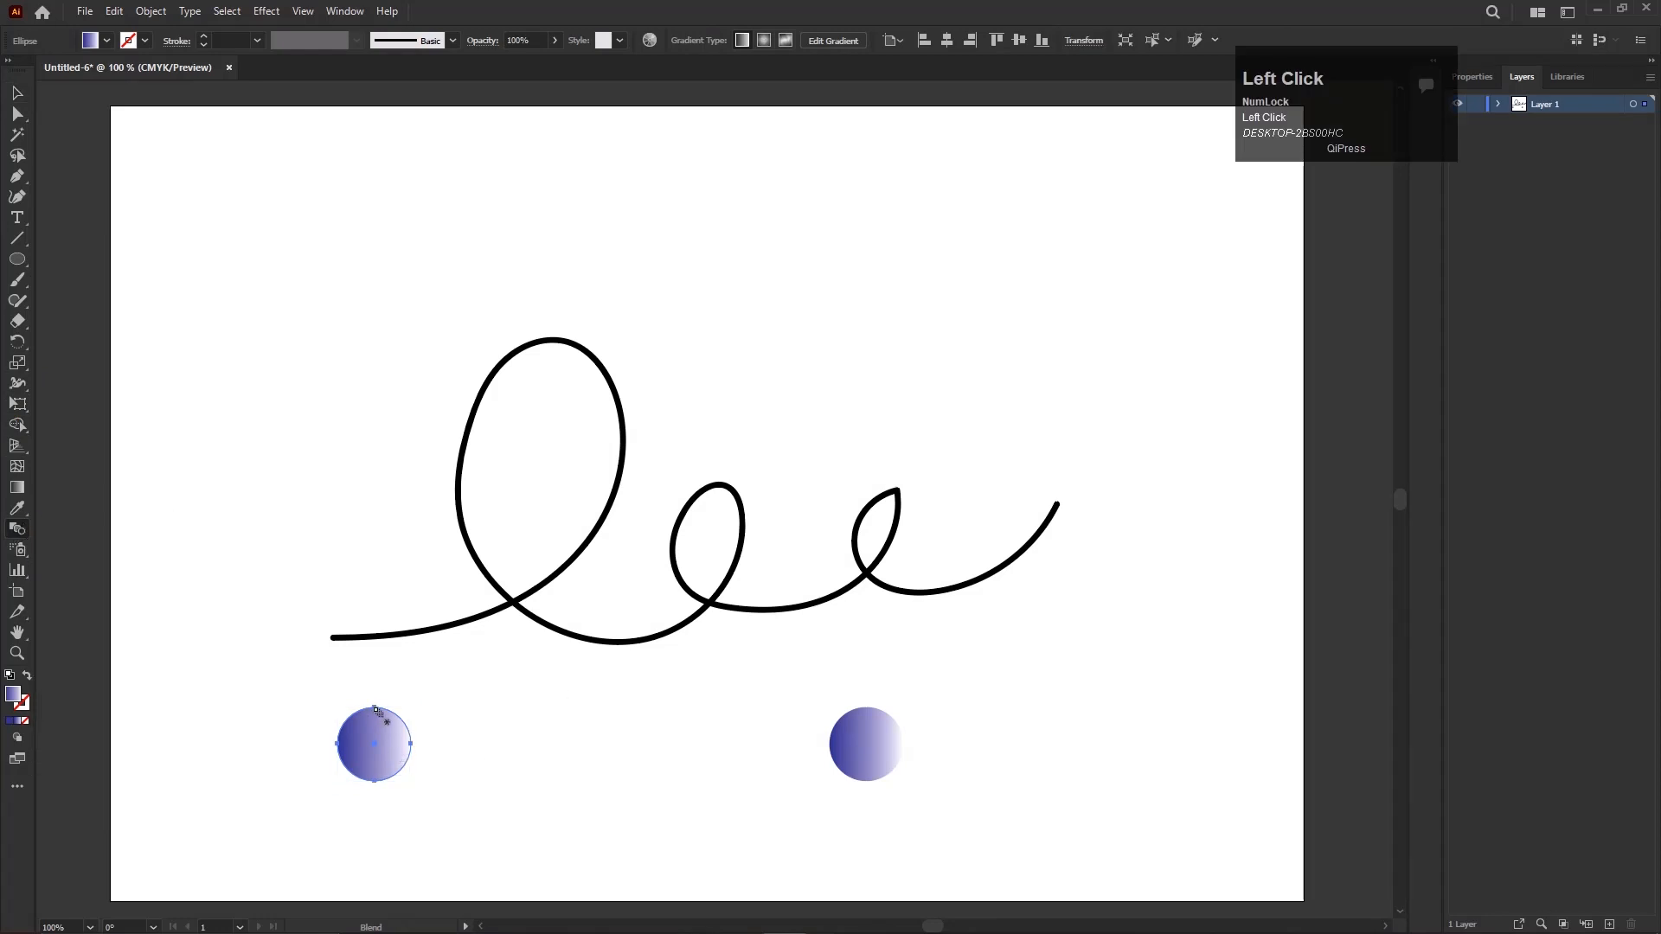
left_click(376, 707)
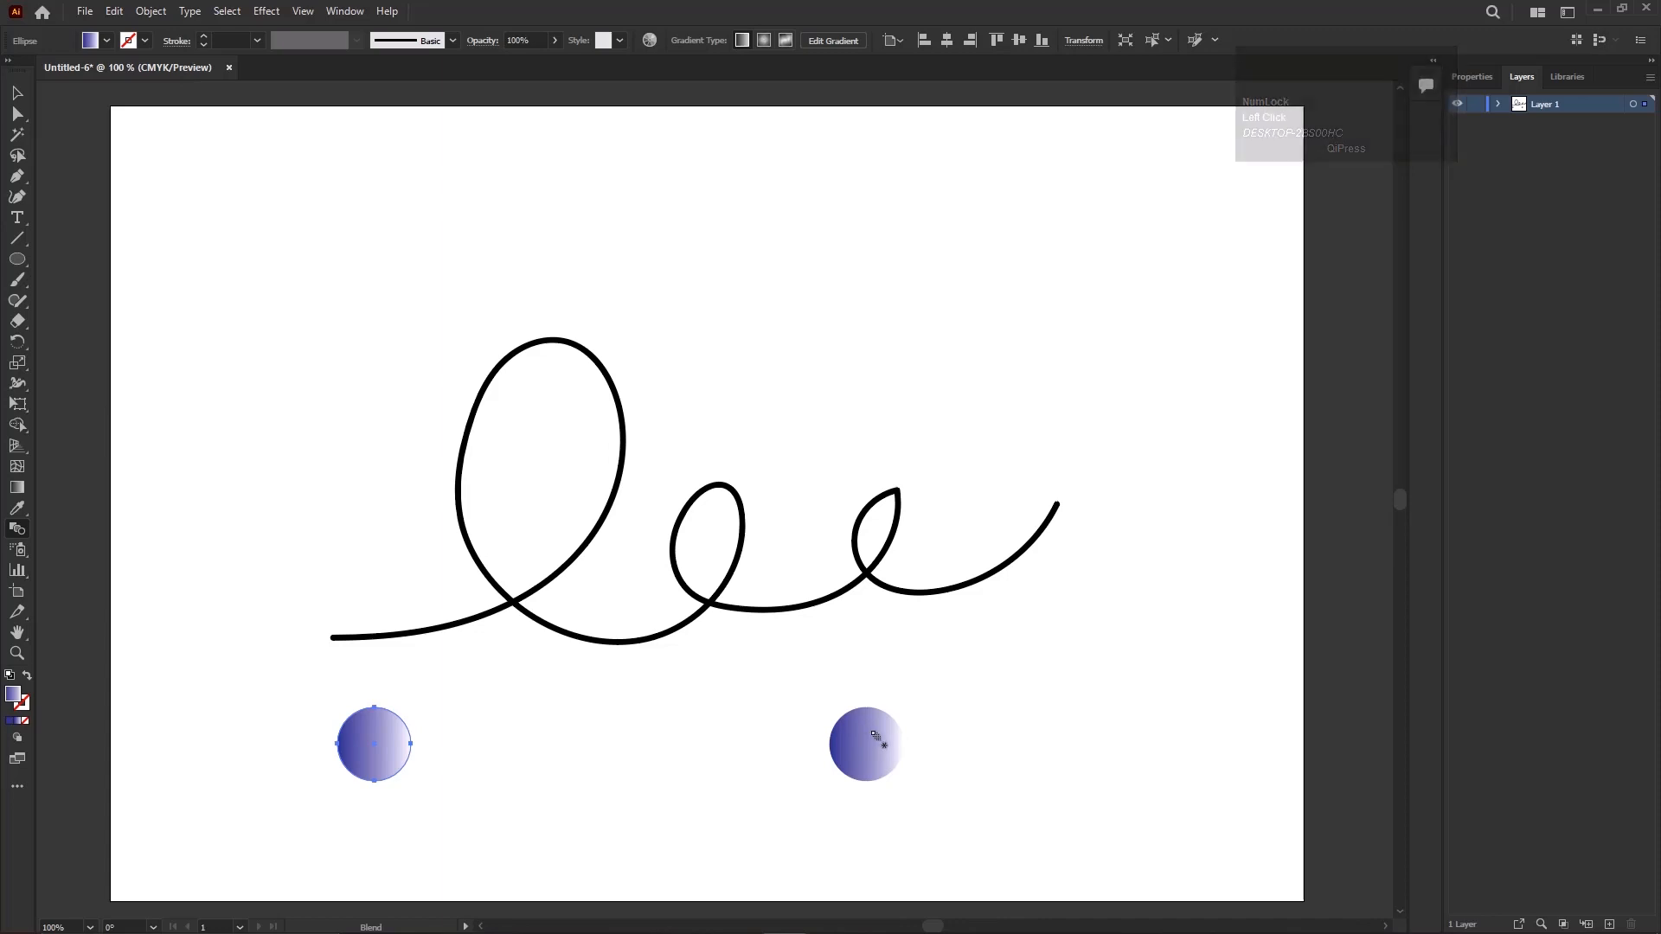
key("v")
Step: Select both gradient circles and blend them from the first circle's top anchor to the second's with the Blend tool
left_click(873, 734)
left_click(375, 726)
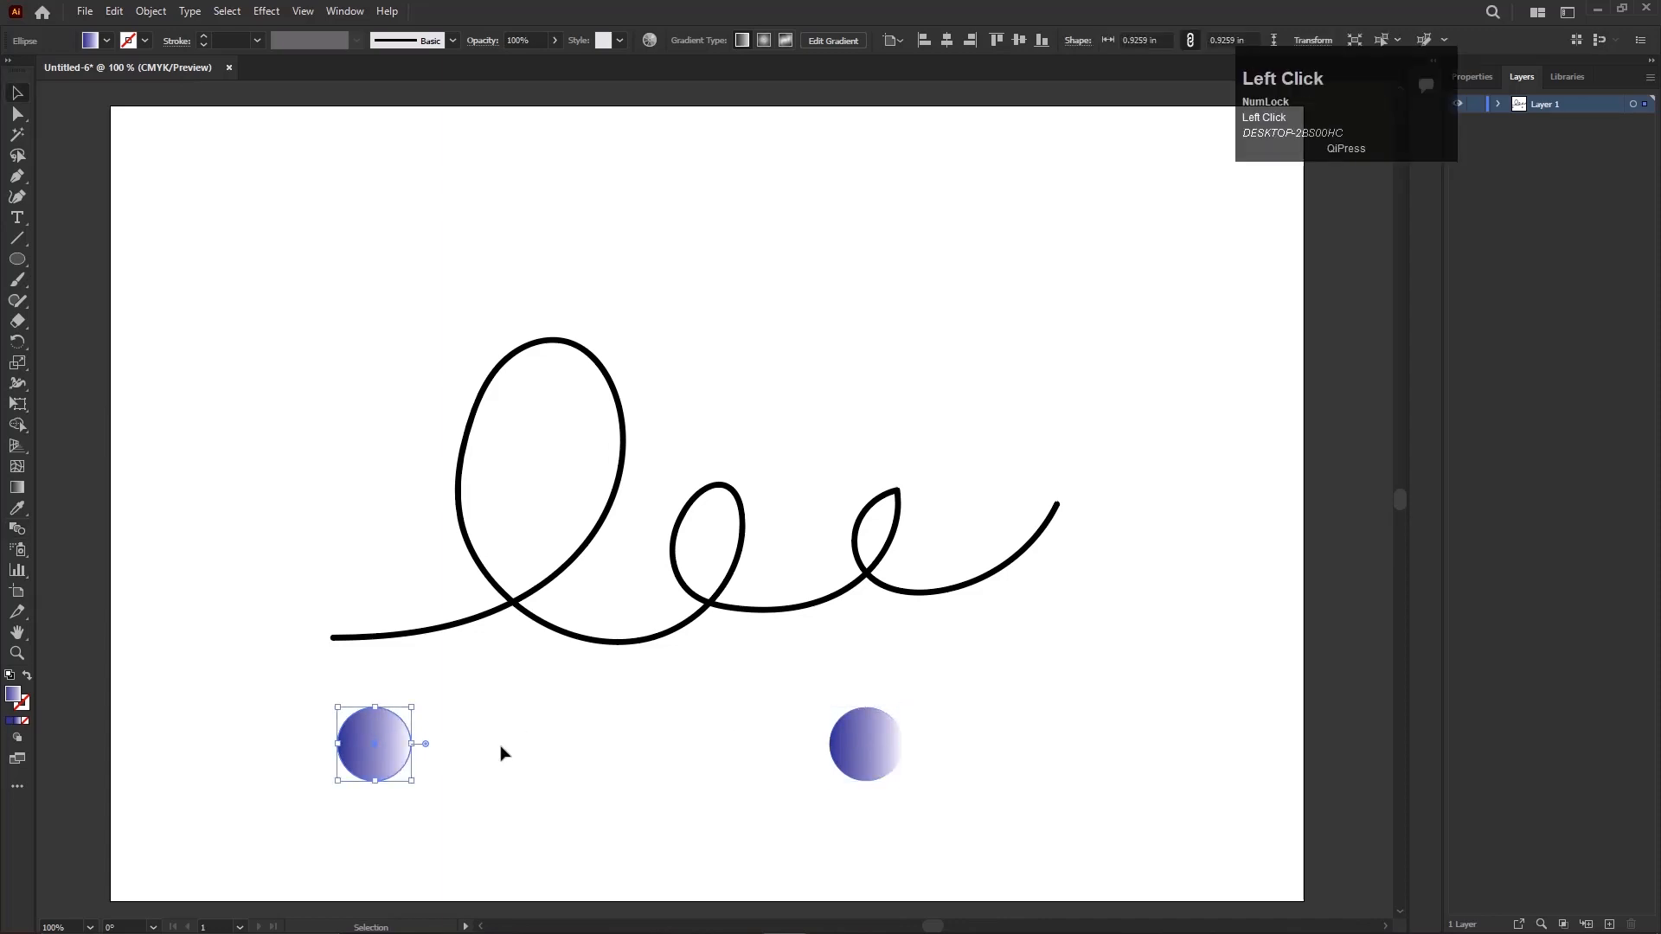
left_click(893, 756, "shift")
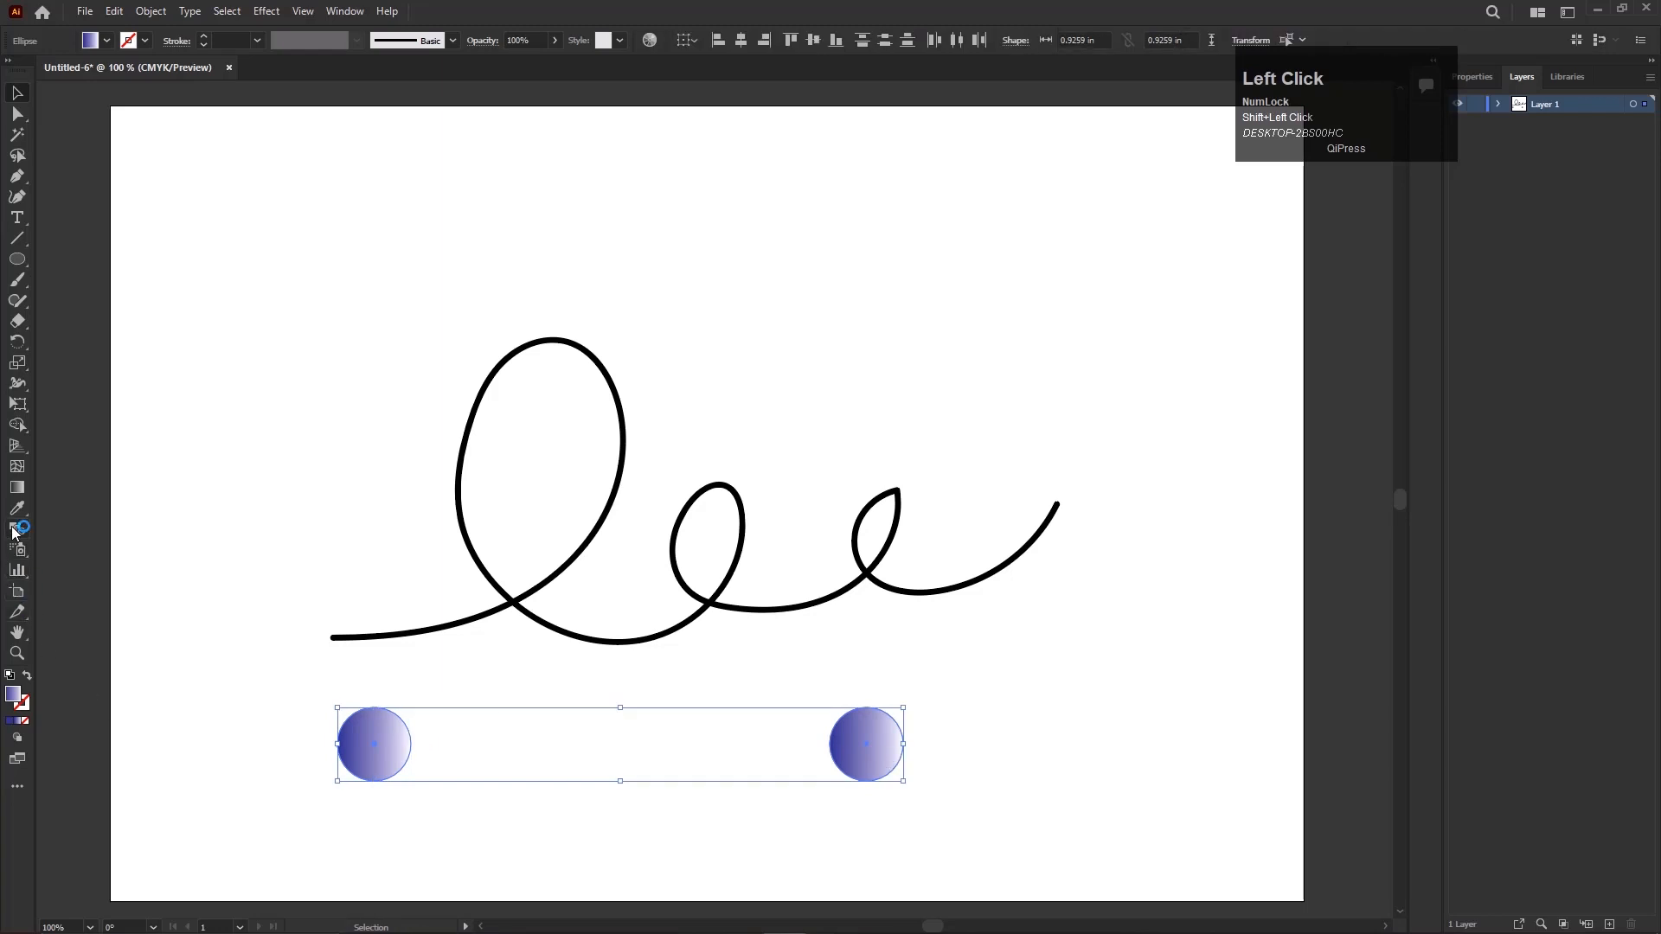
left_click(21, 551)
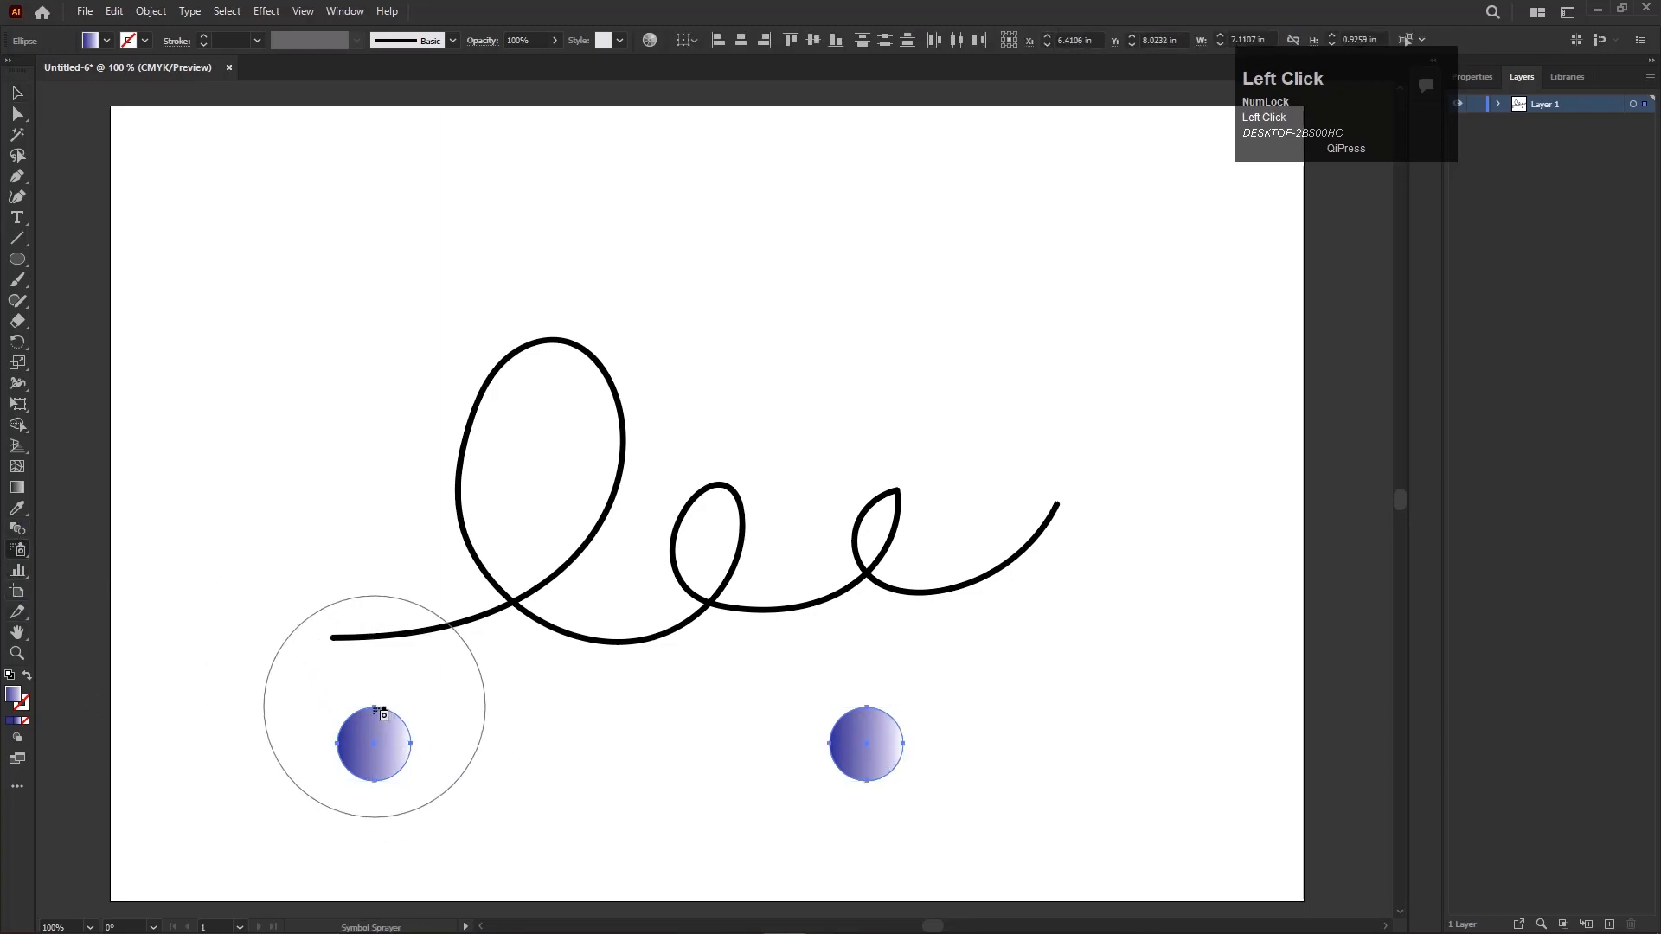
key("w")
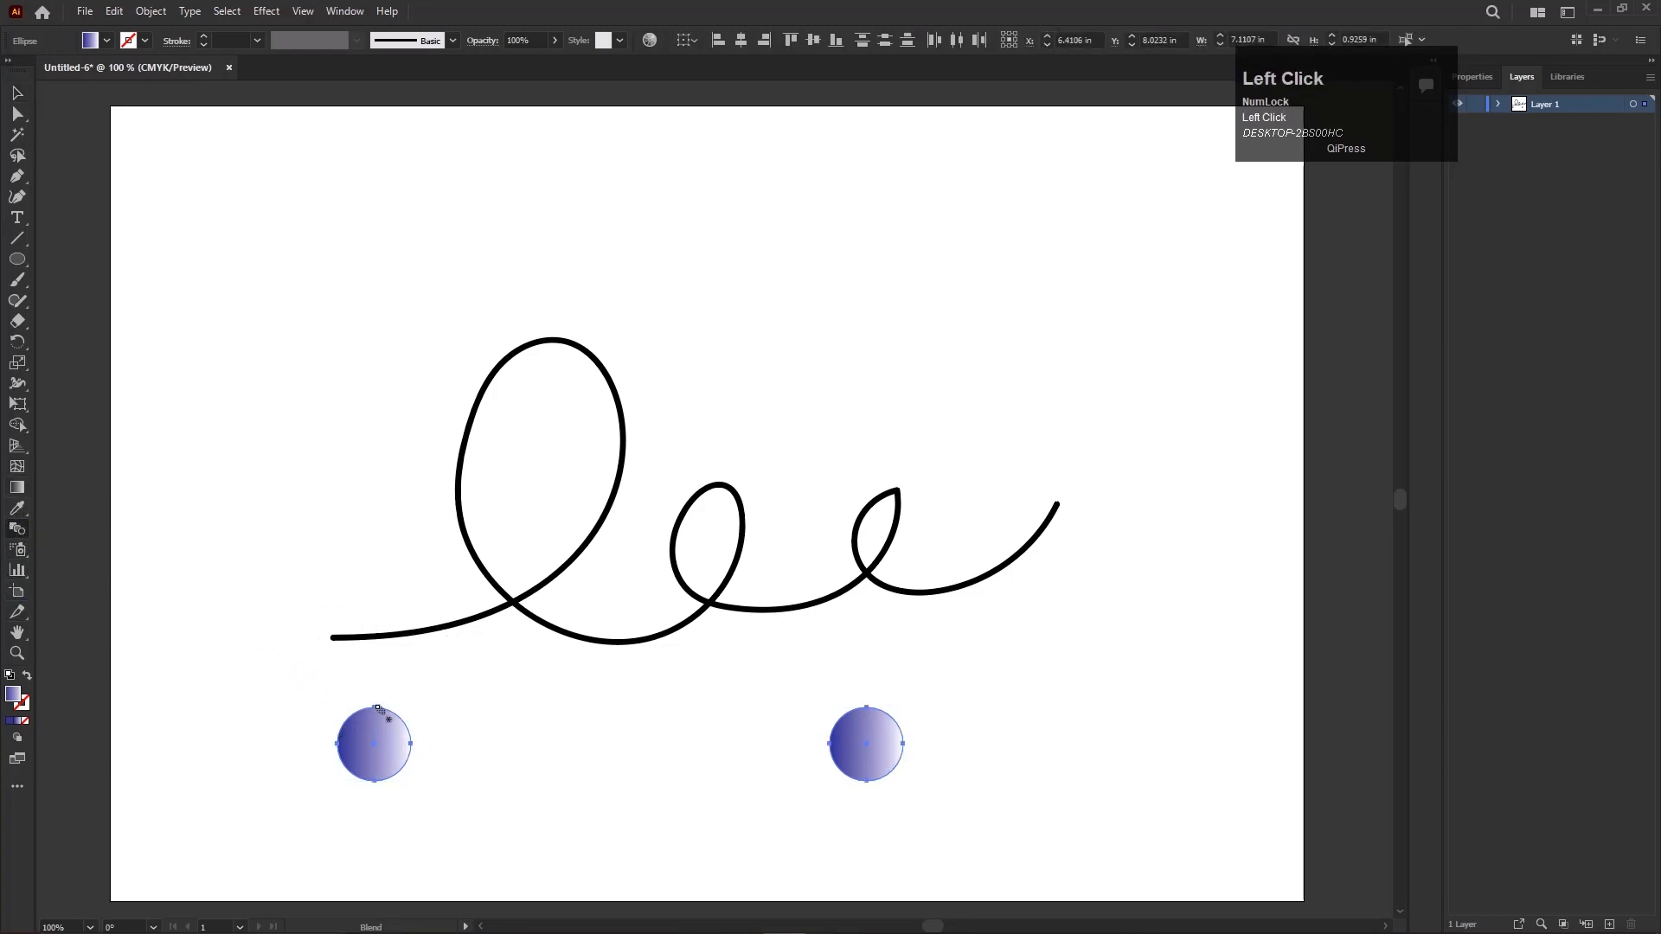
left_click(867, 709)
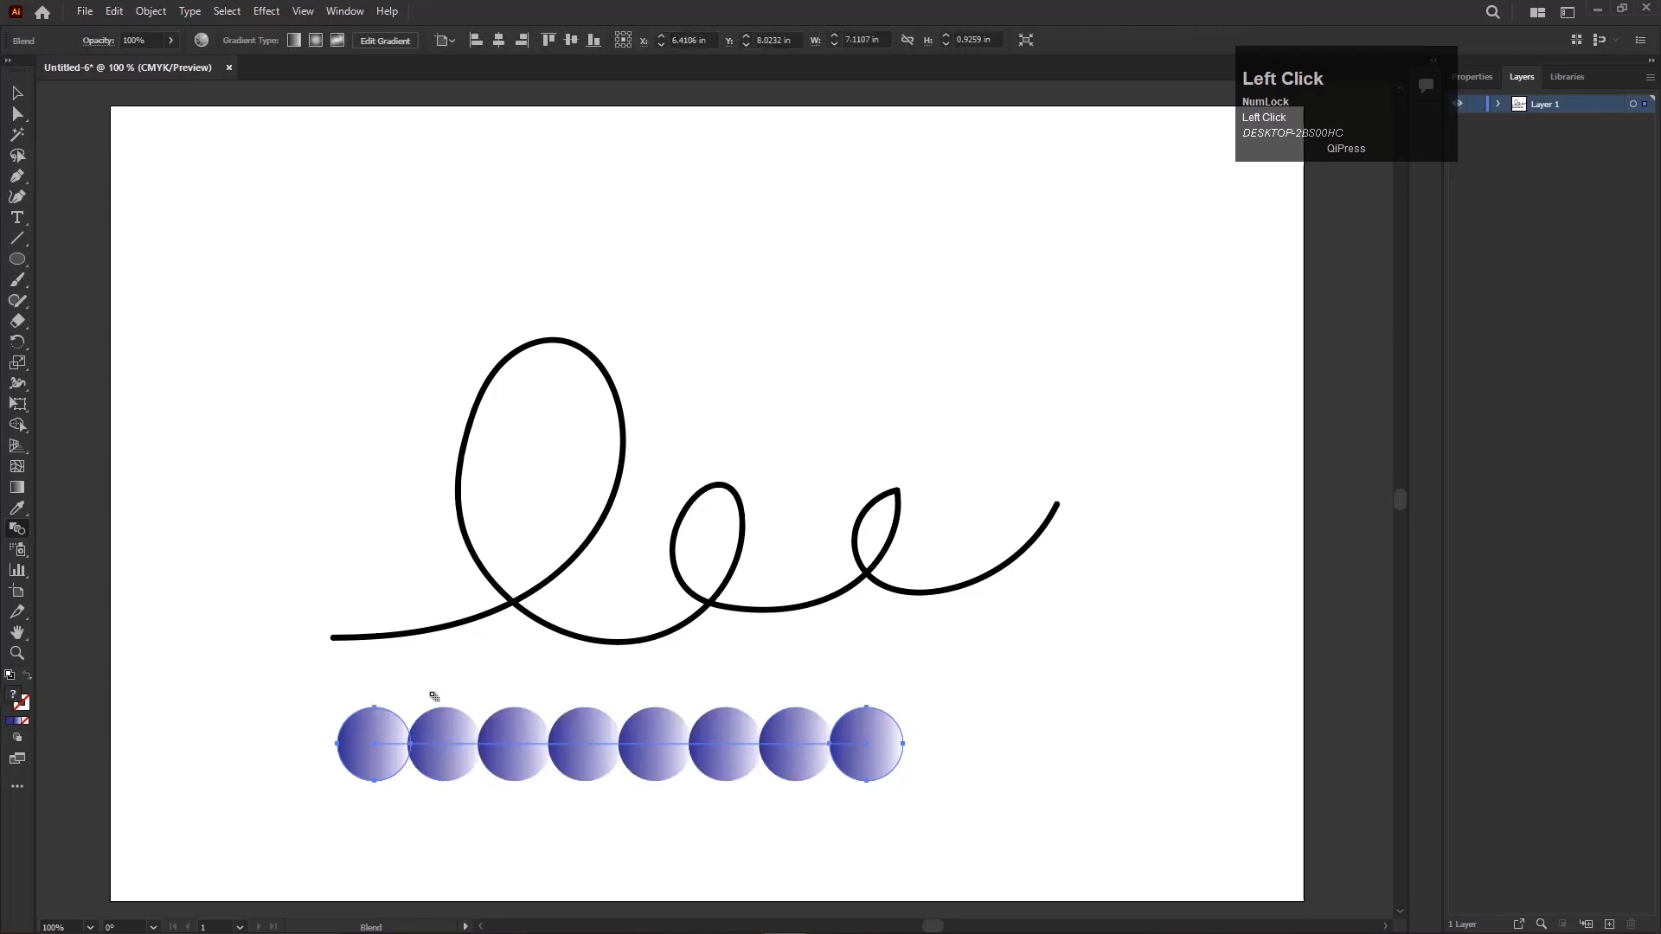
Step: Set the spacing of the blended gradient circles to a Specified Distance of 0.01 in
scroll(662, 745, "down", 1)
scroll(662, 746, "up", 1)
scroll(577, 765, "down", 1)
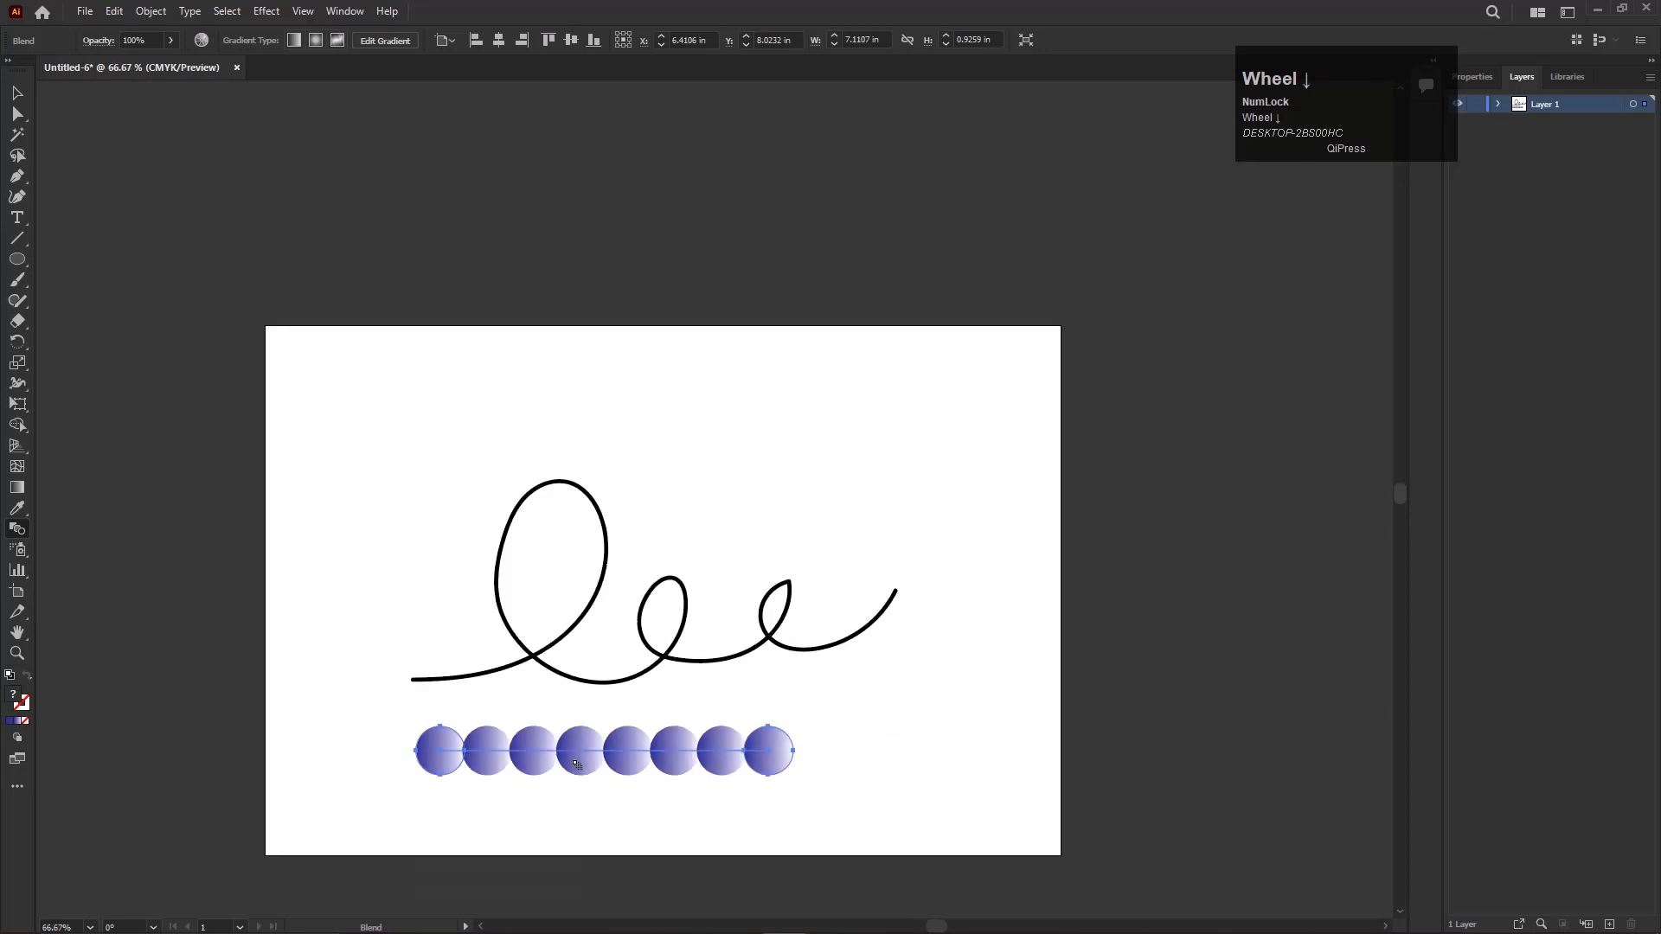
left_click(14, 96)
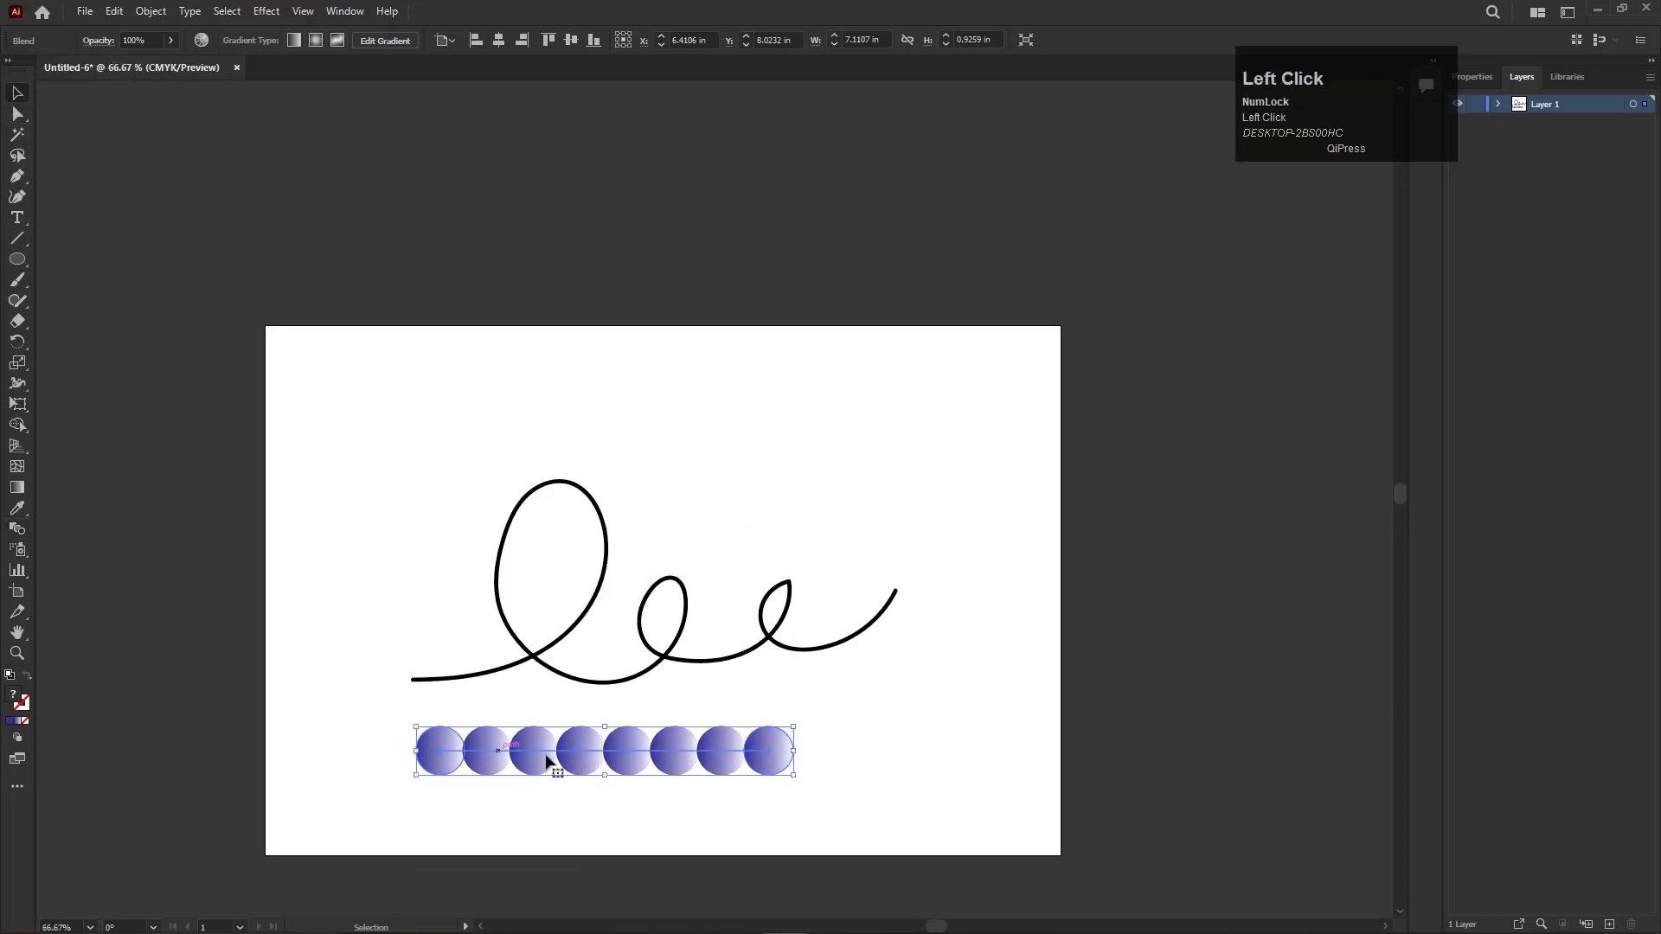
scroll(655, 779, "up", 1)
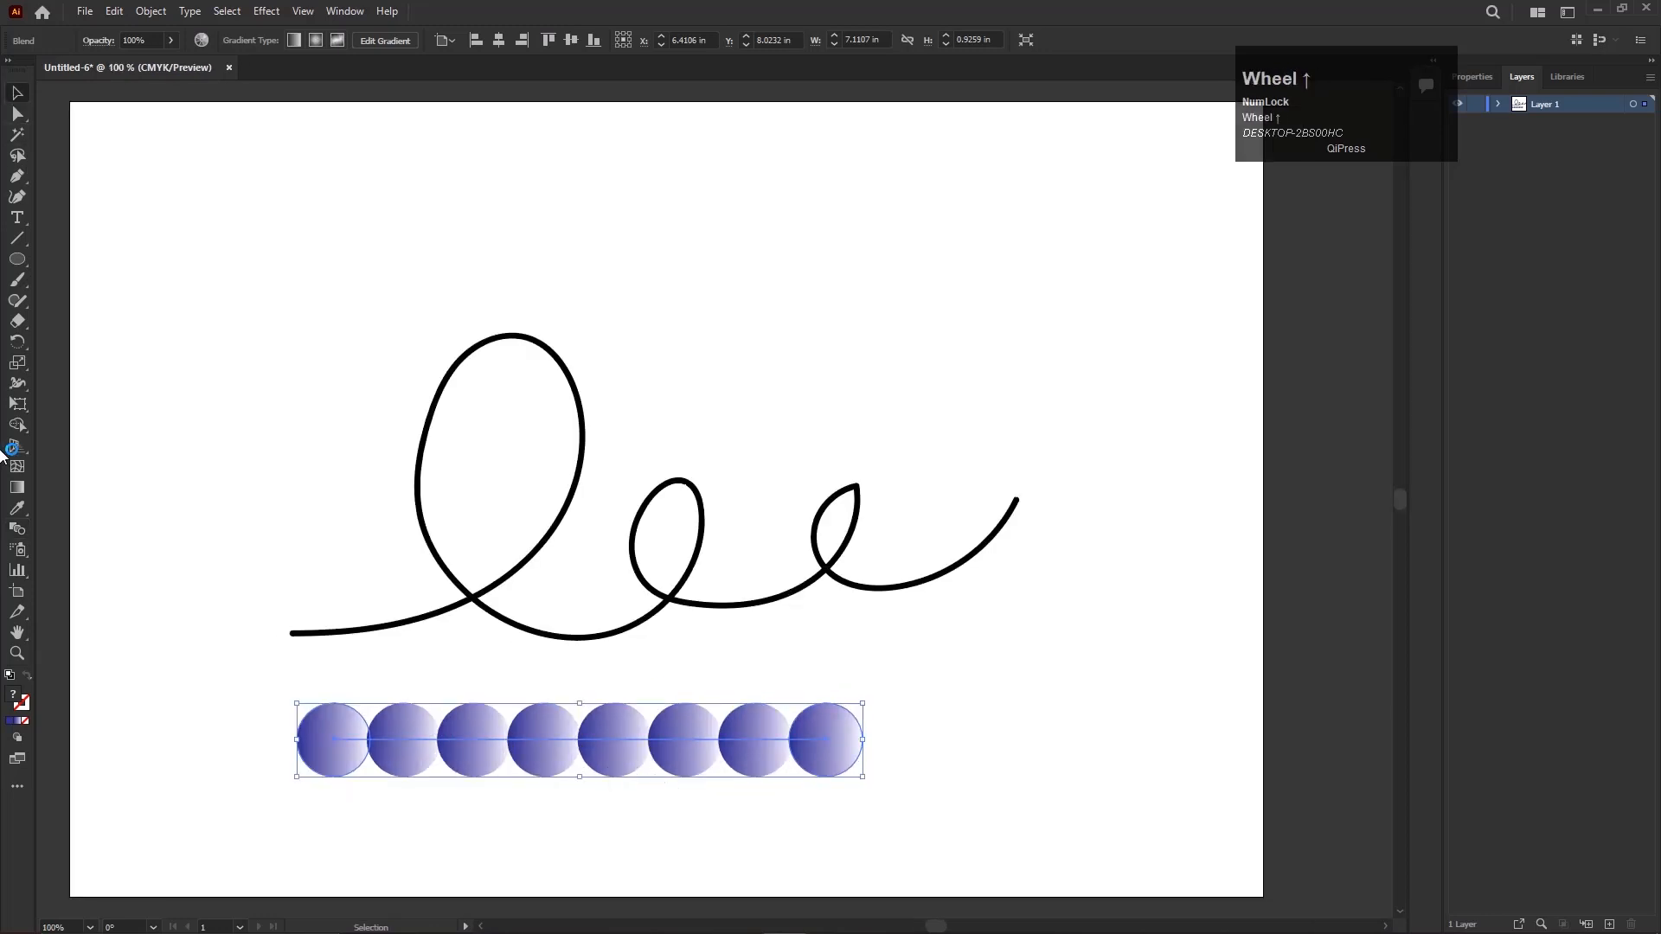
double_click(18, 529)
left_click(674, 490)
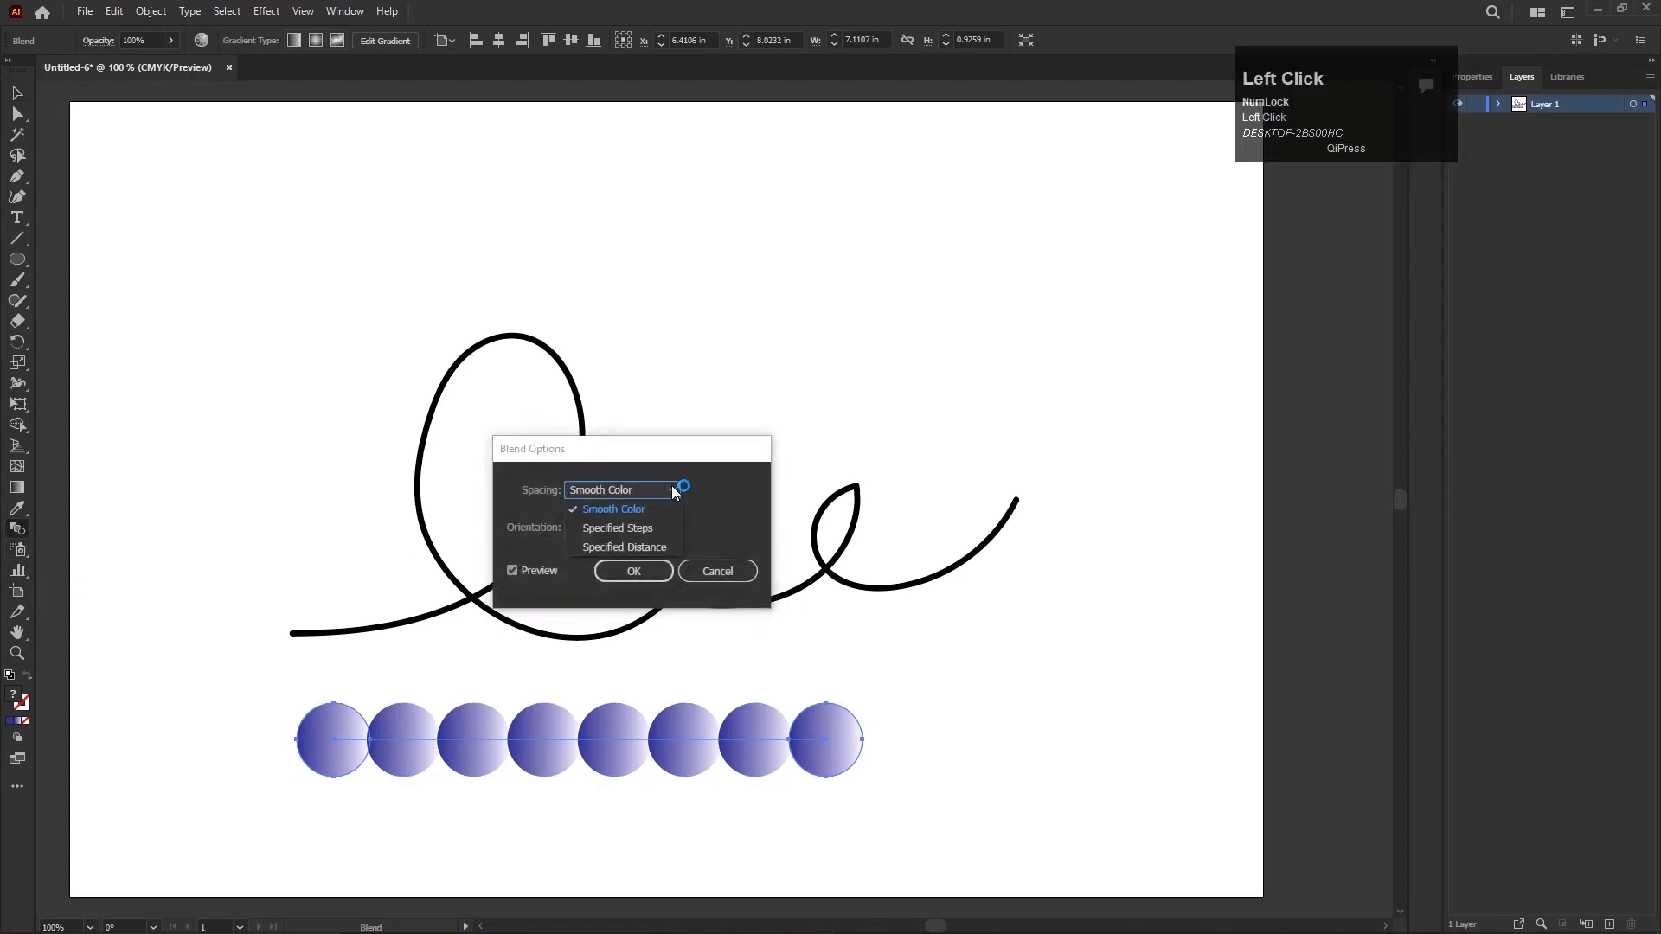
left_click(634, 550)
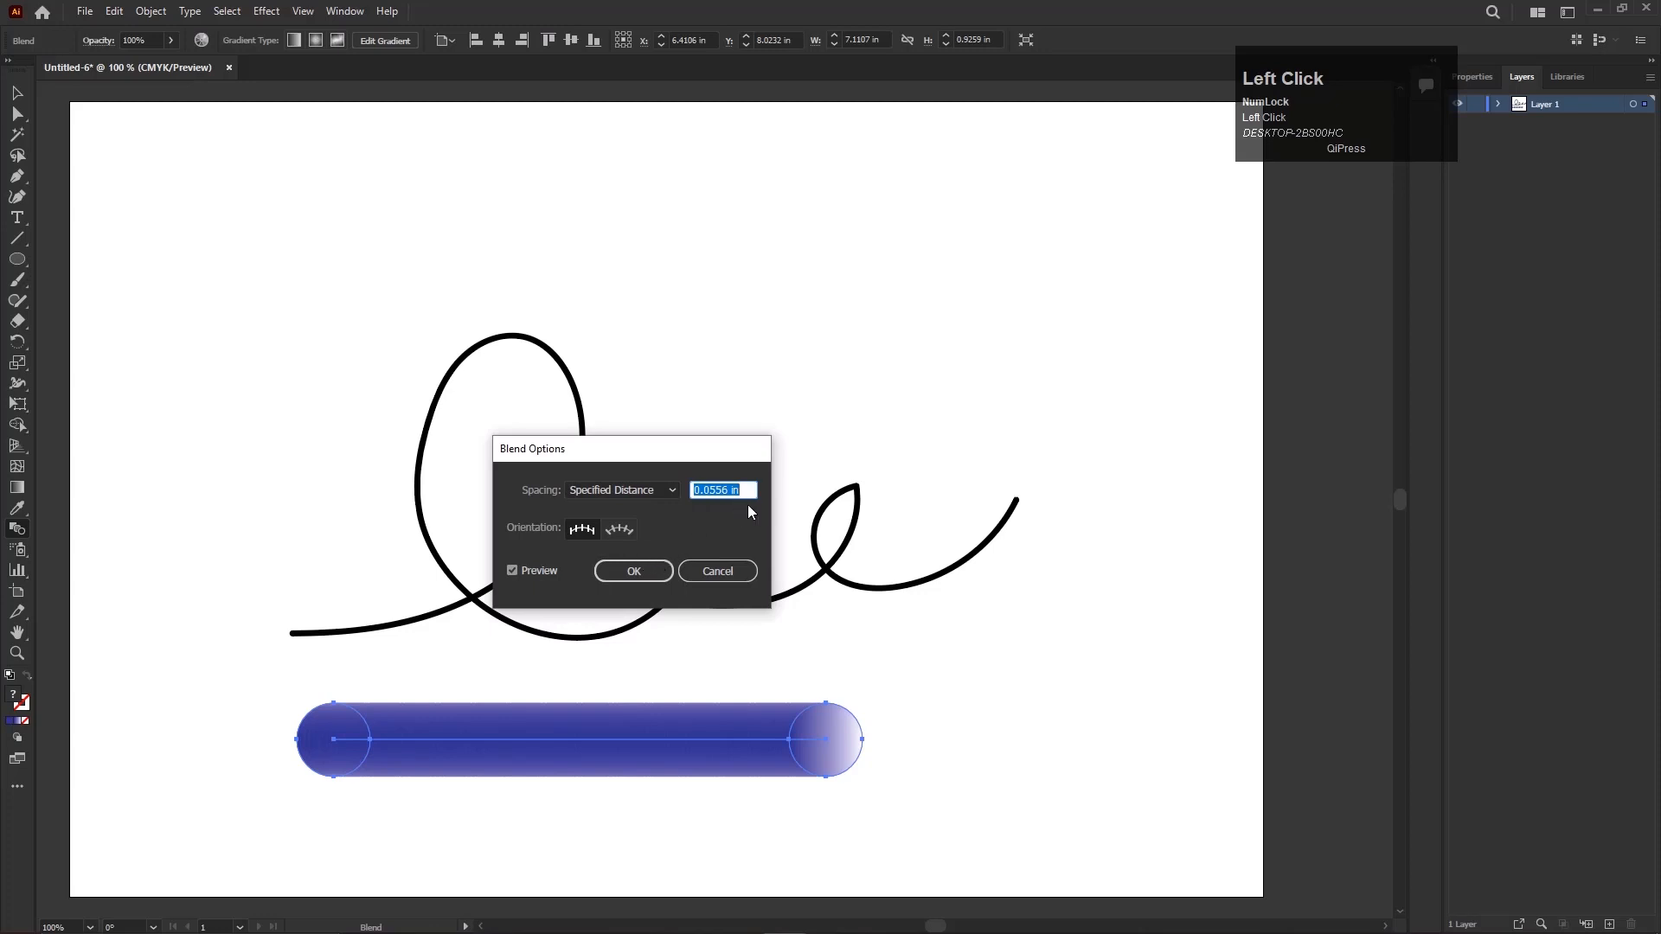
type("0.01")
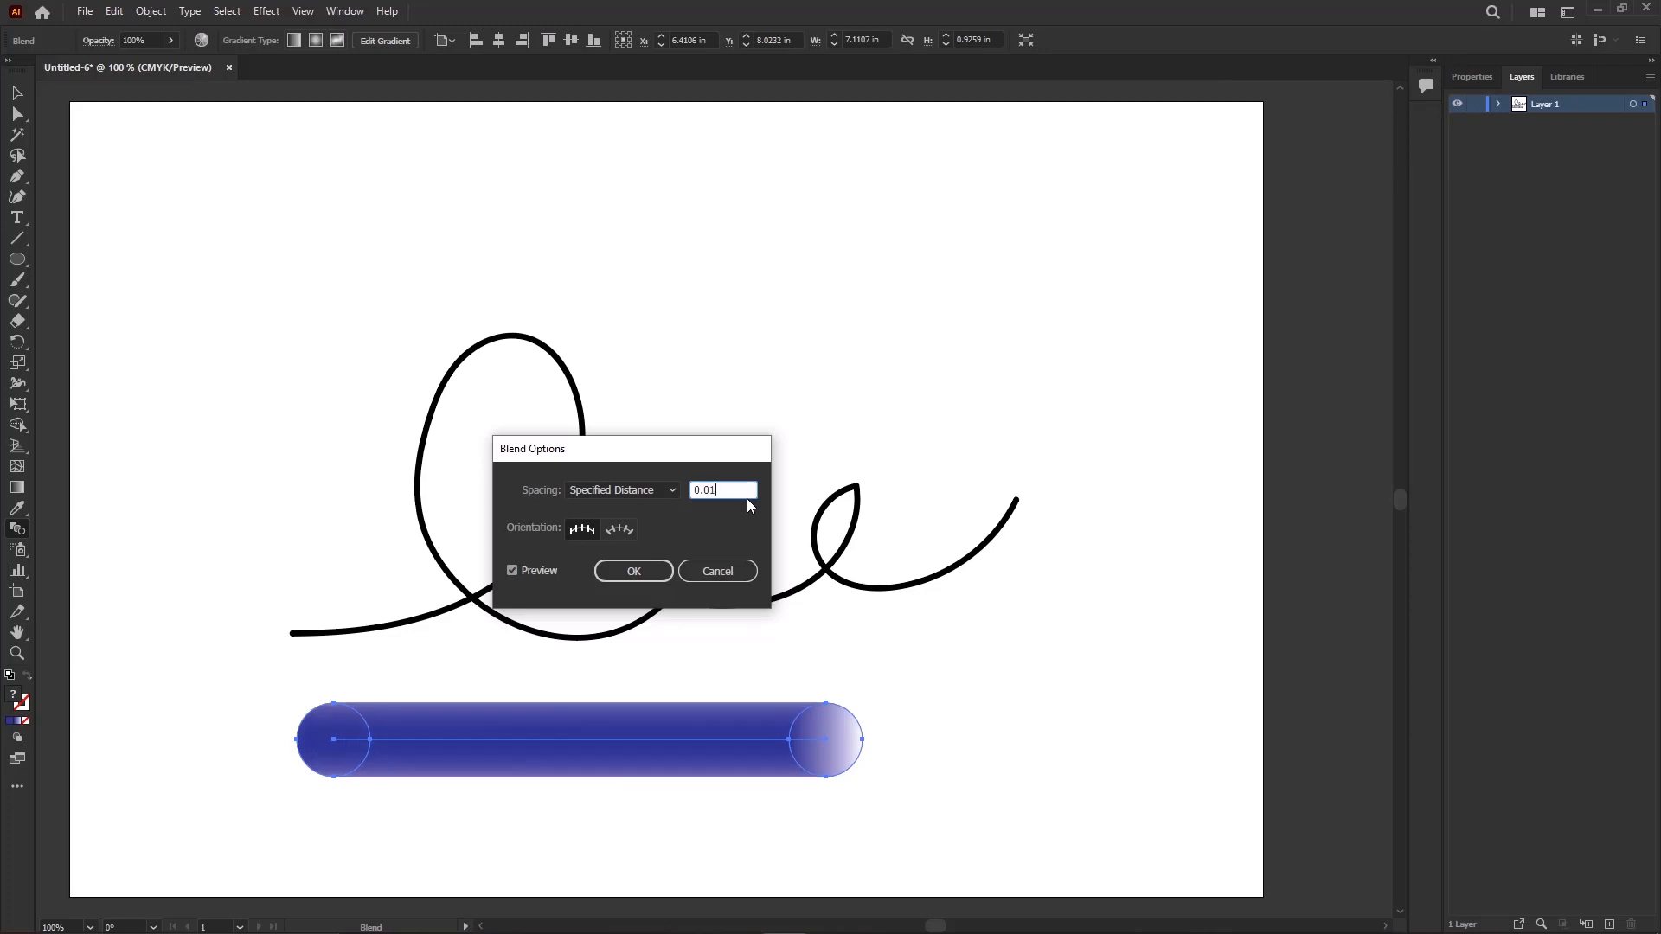
key("Return")
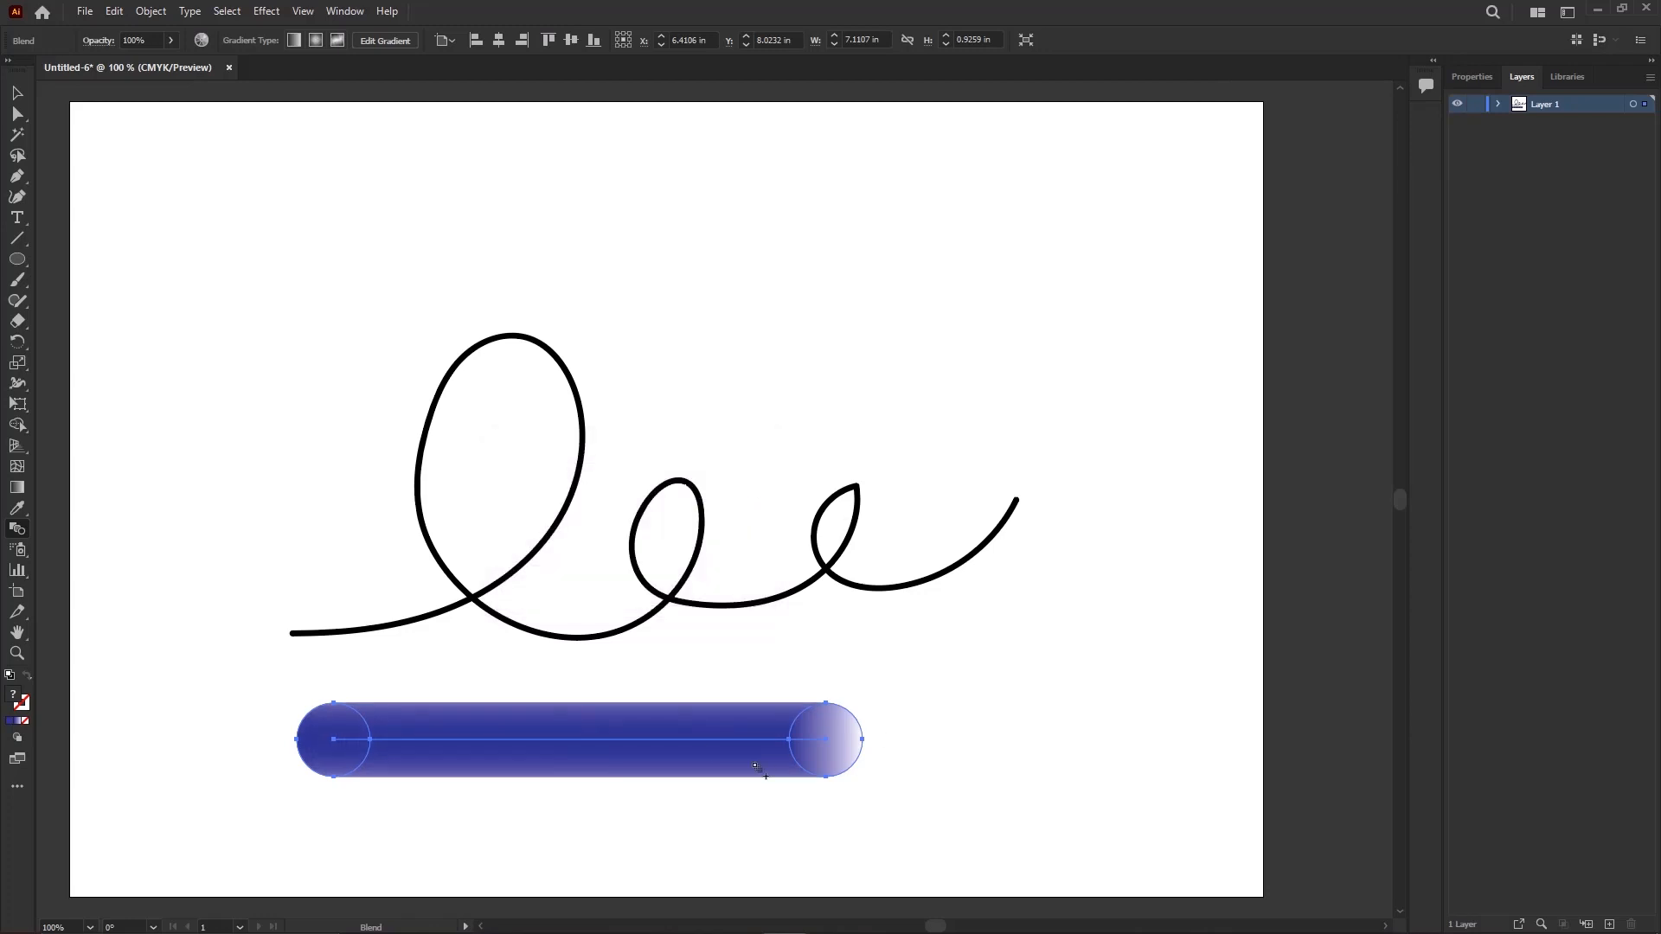
Step: Delete the blended gradient bar below the looping stroke
left_click(17, 92)
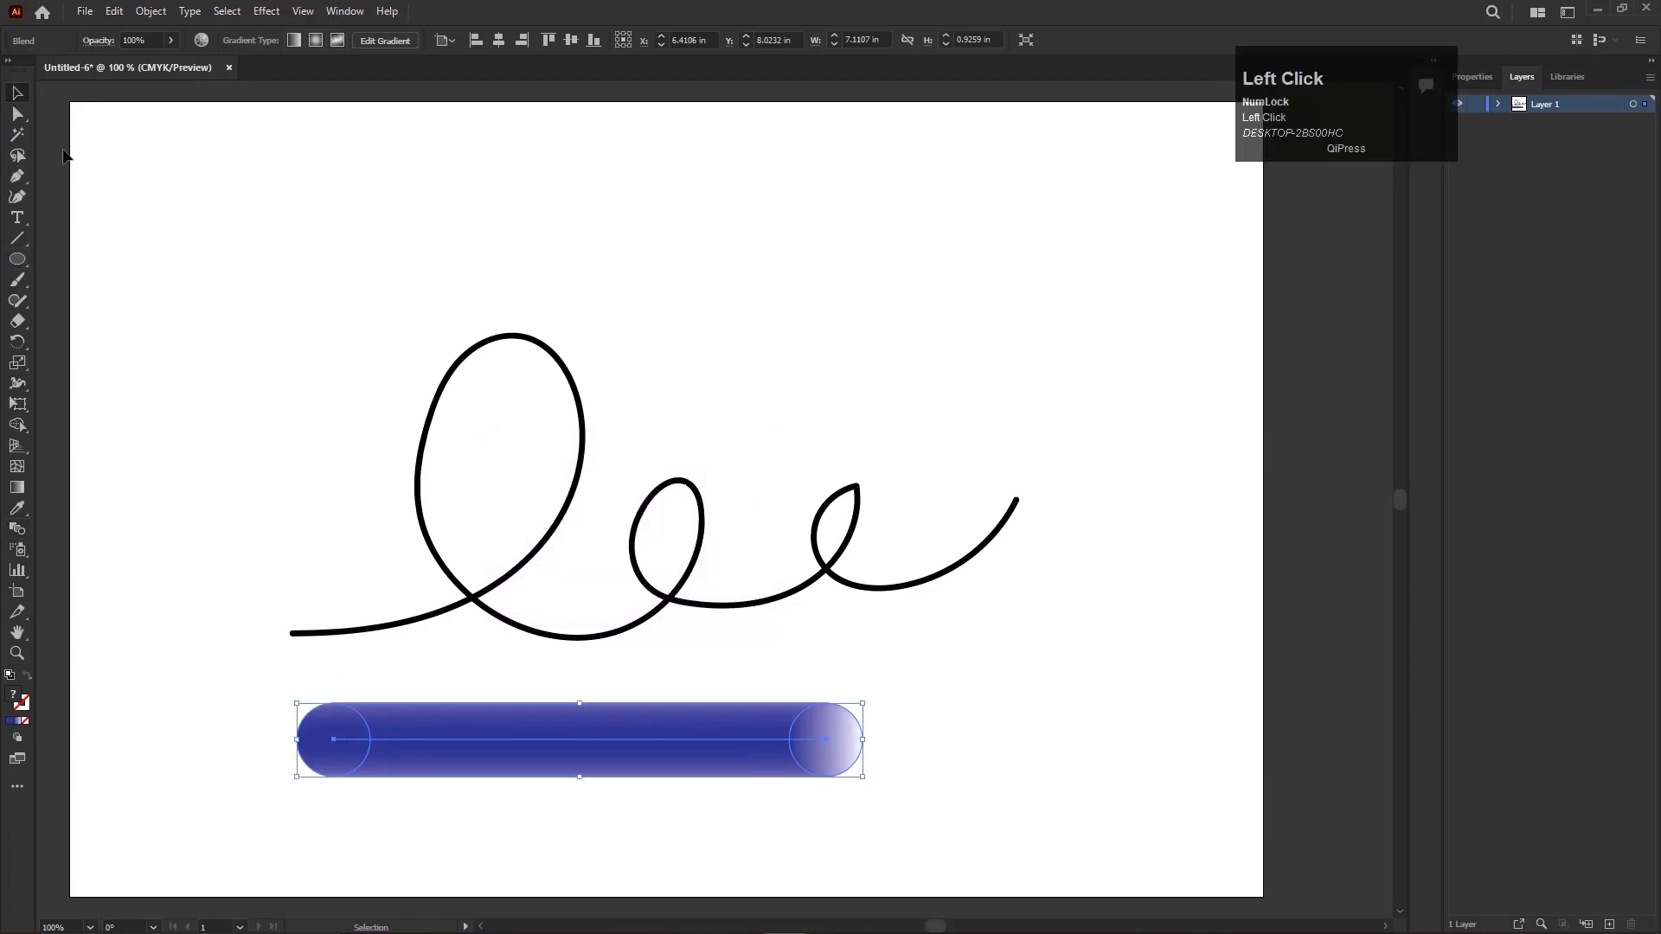
scroll(640, 579, "down", 1)
left_click(730, 730)
mouse_move(662, 685)
left_mouse_down()
mouse_move(696, 677)
mouse_move(676, 681)
left_mouse_up()
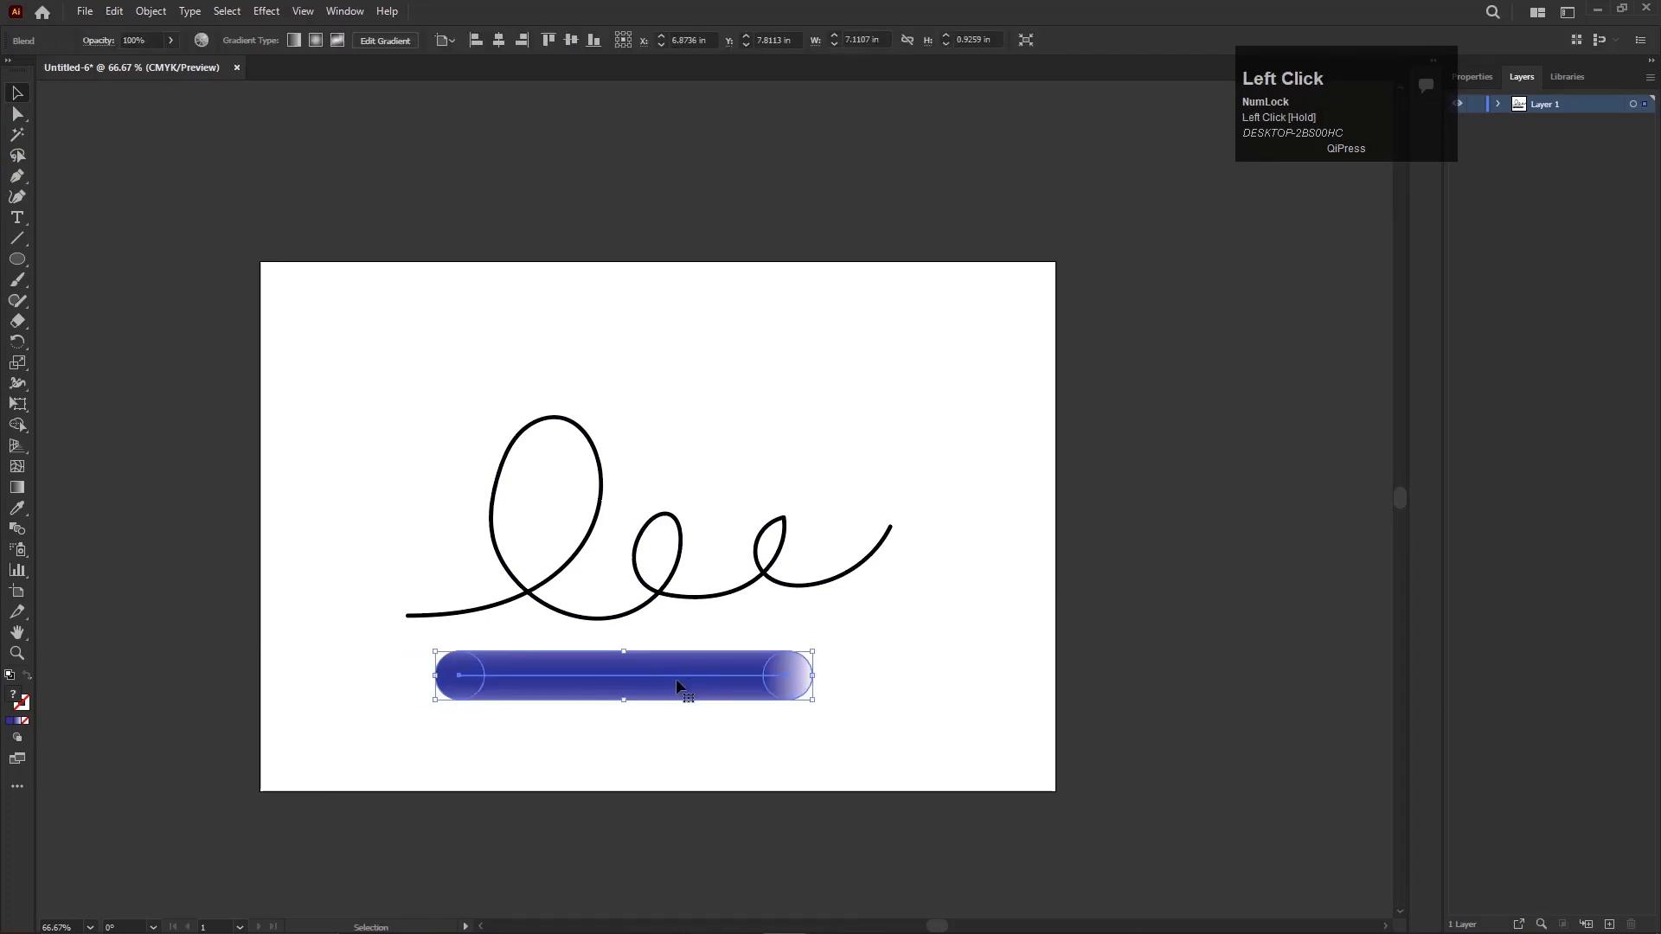
left_click(1162, 550)
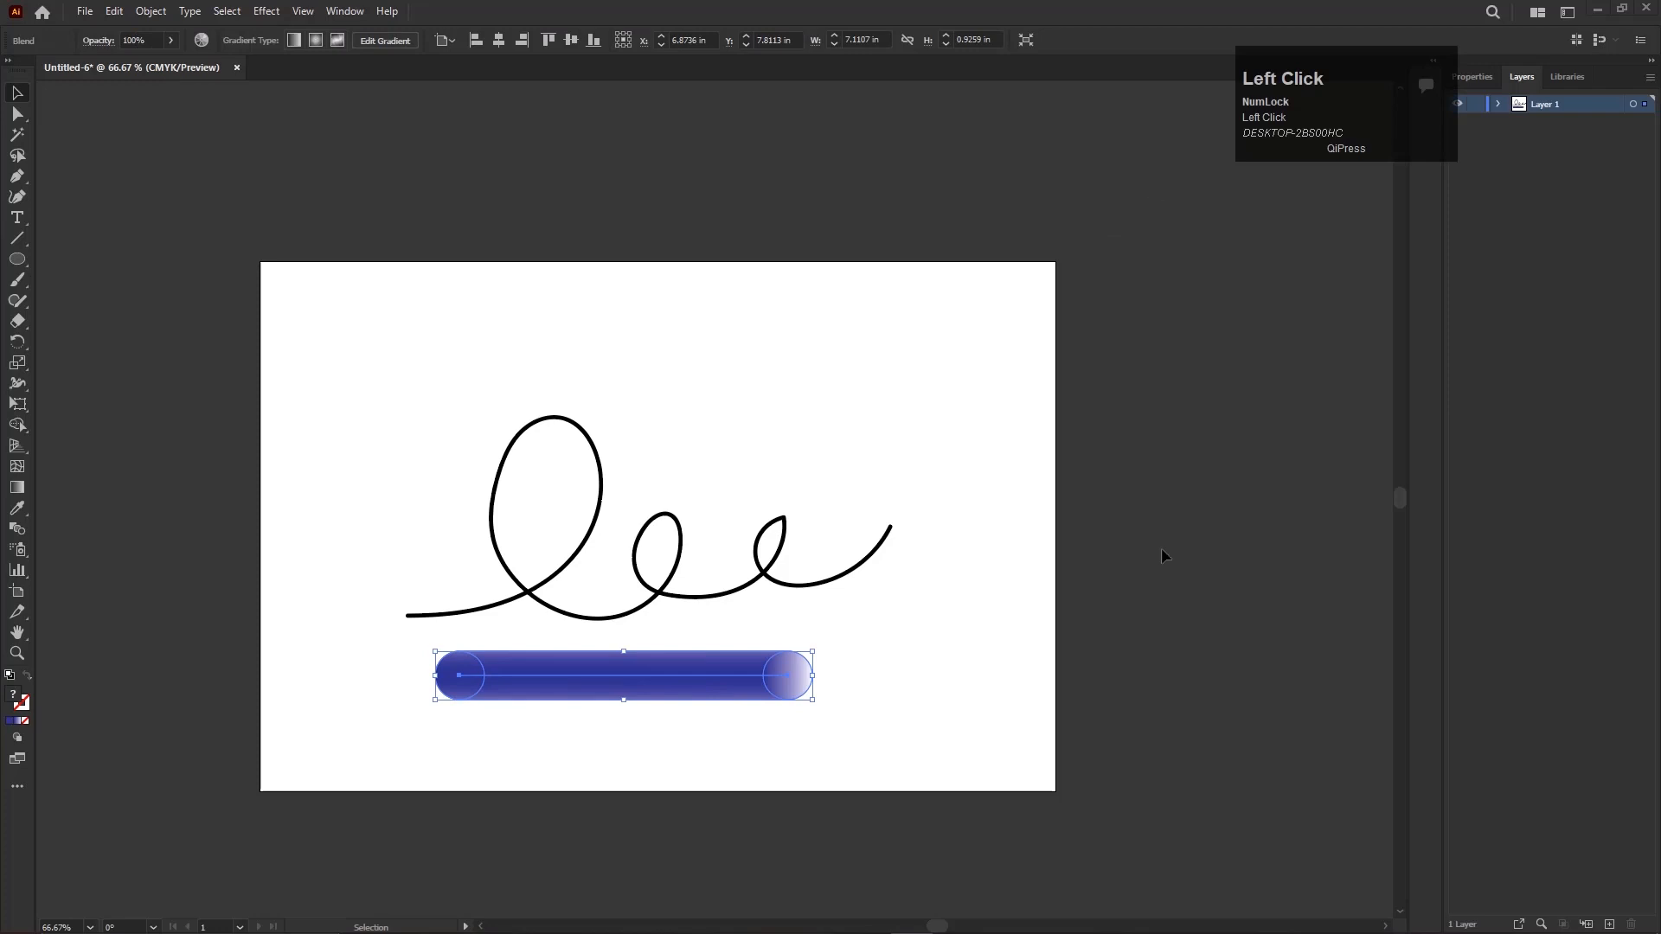
key("Delete")
left_click(692, 686)
key("Delete")
Step: Draw a gradient circle about 1.03 in across below the stroke's start and place a level copy to its right, spanning about 6.96 in
left_click(18, 260)
left_click_drag(403, 687, 431, 713)
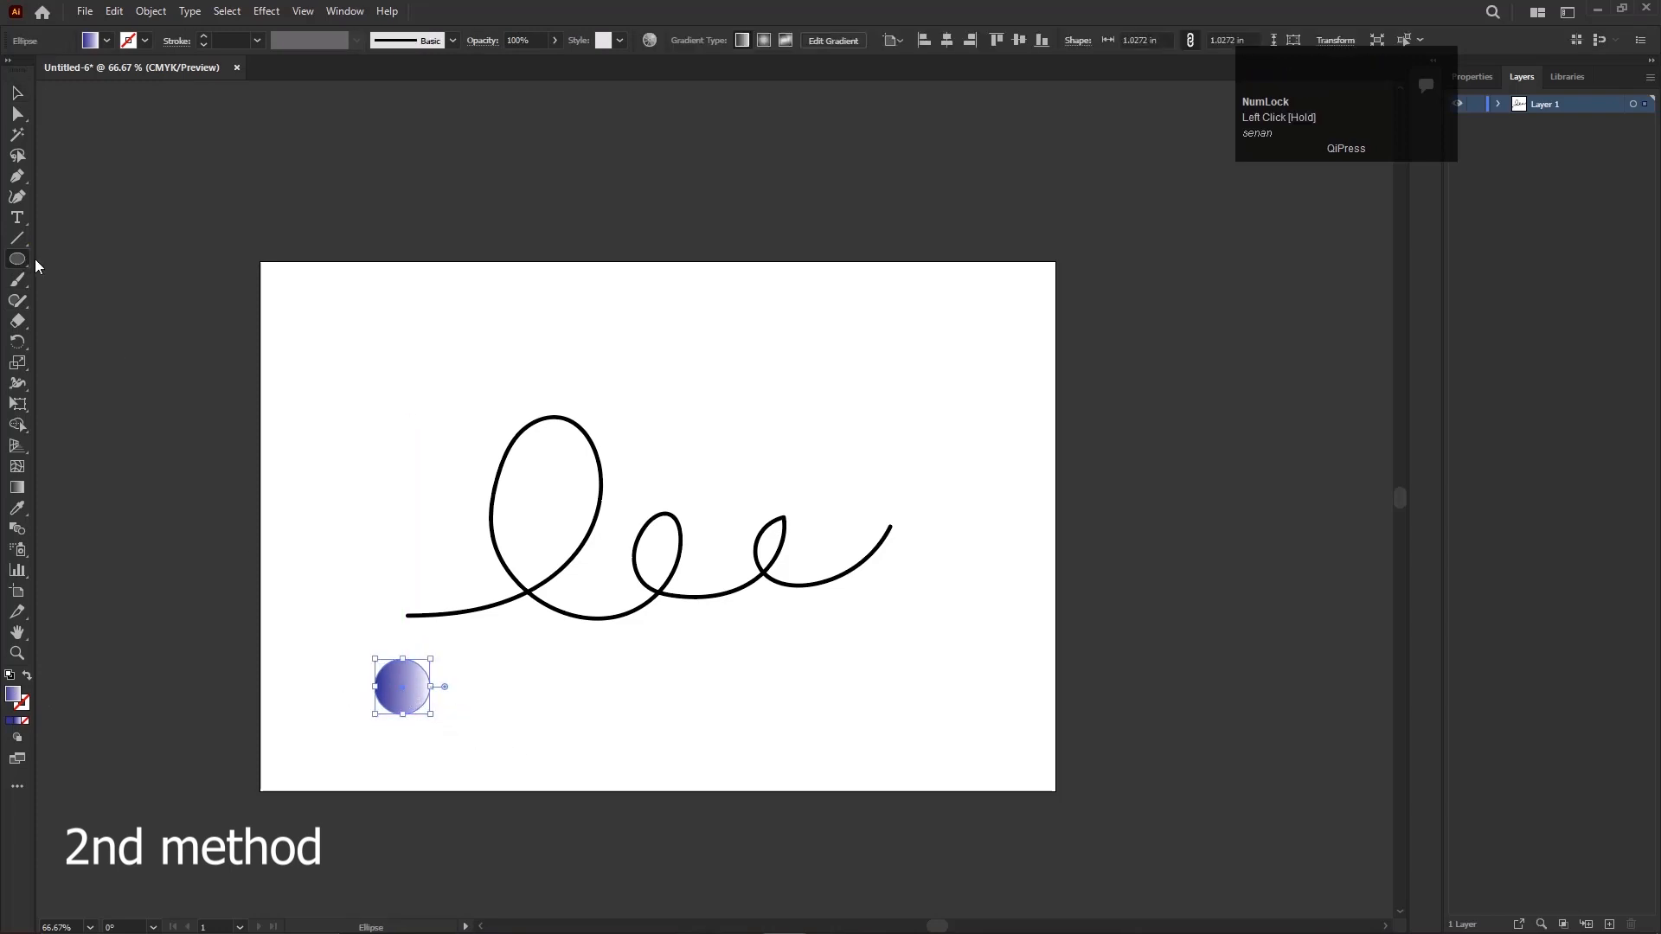
left_click(17, 93)
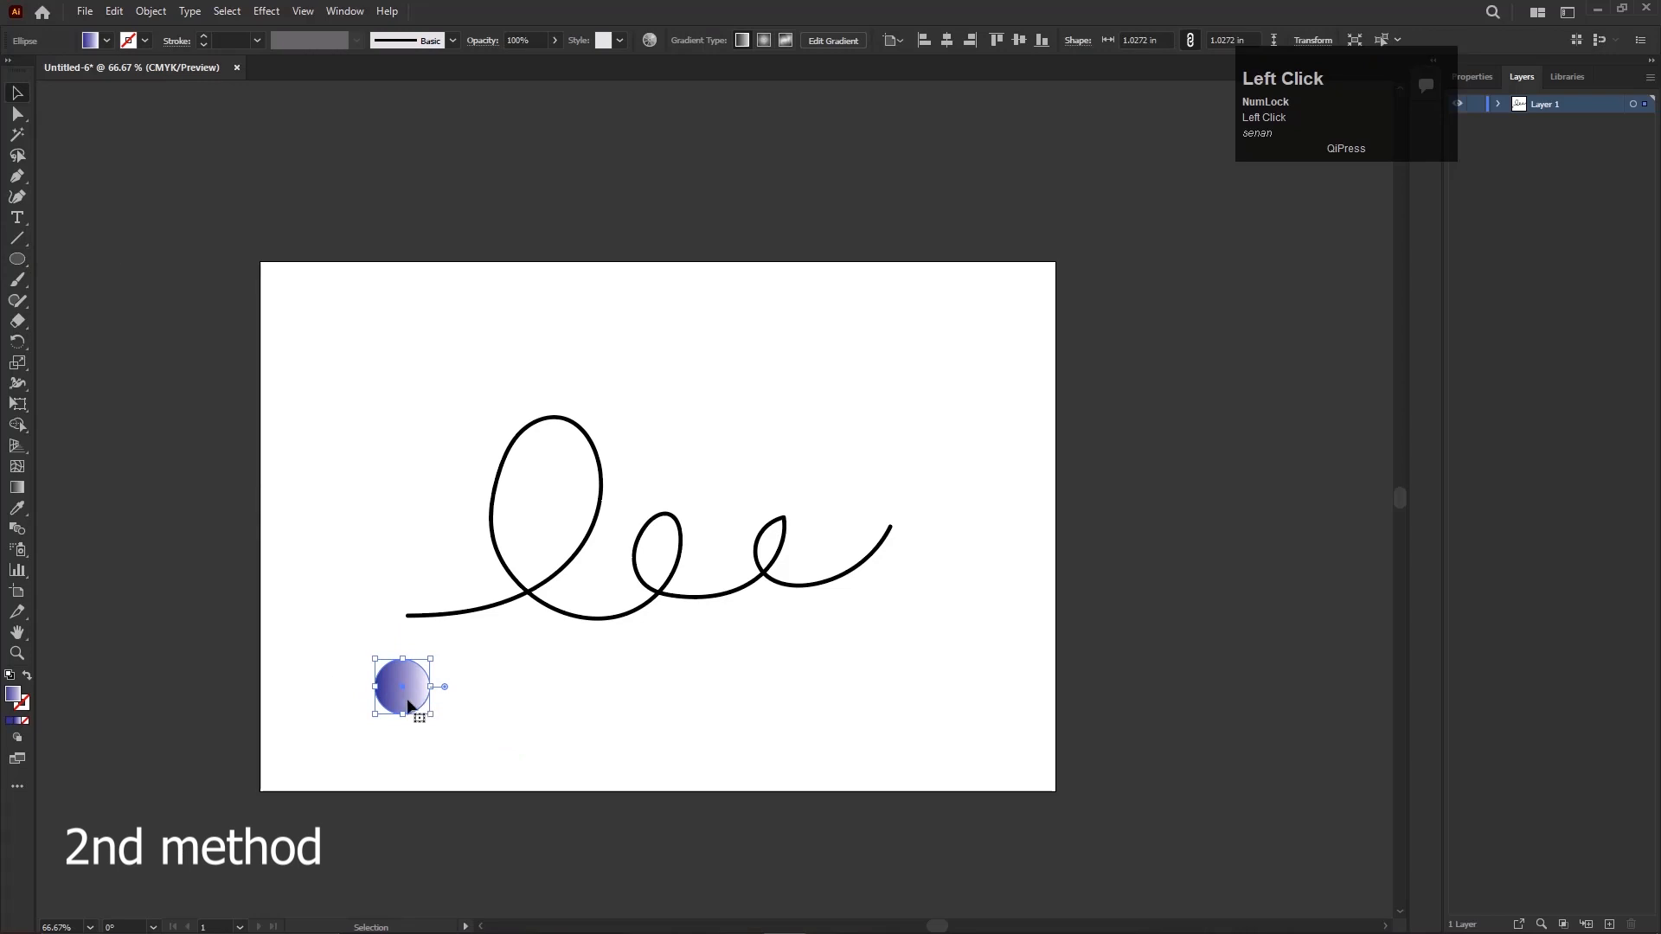
left_click_drag(408, 705, 727, 709)
Step: Select both gradient circles and make a blend between them
left_click_drag(822, 731, 350, 711)
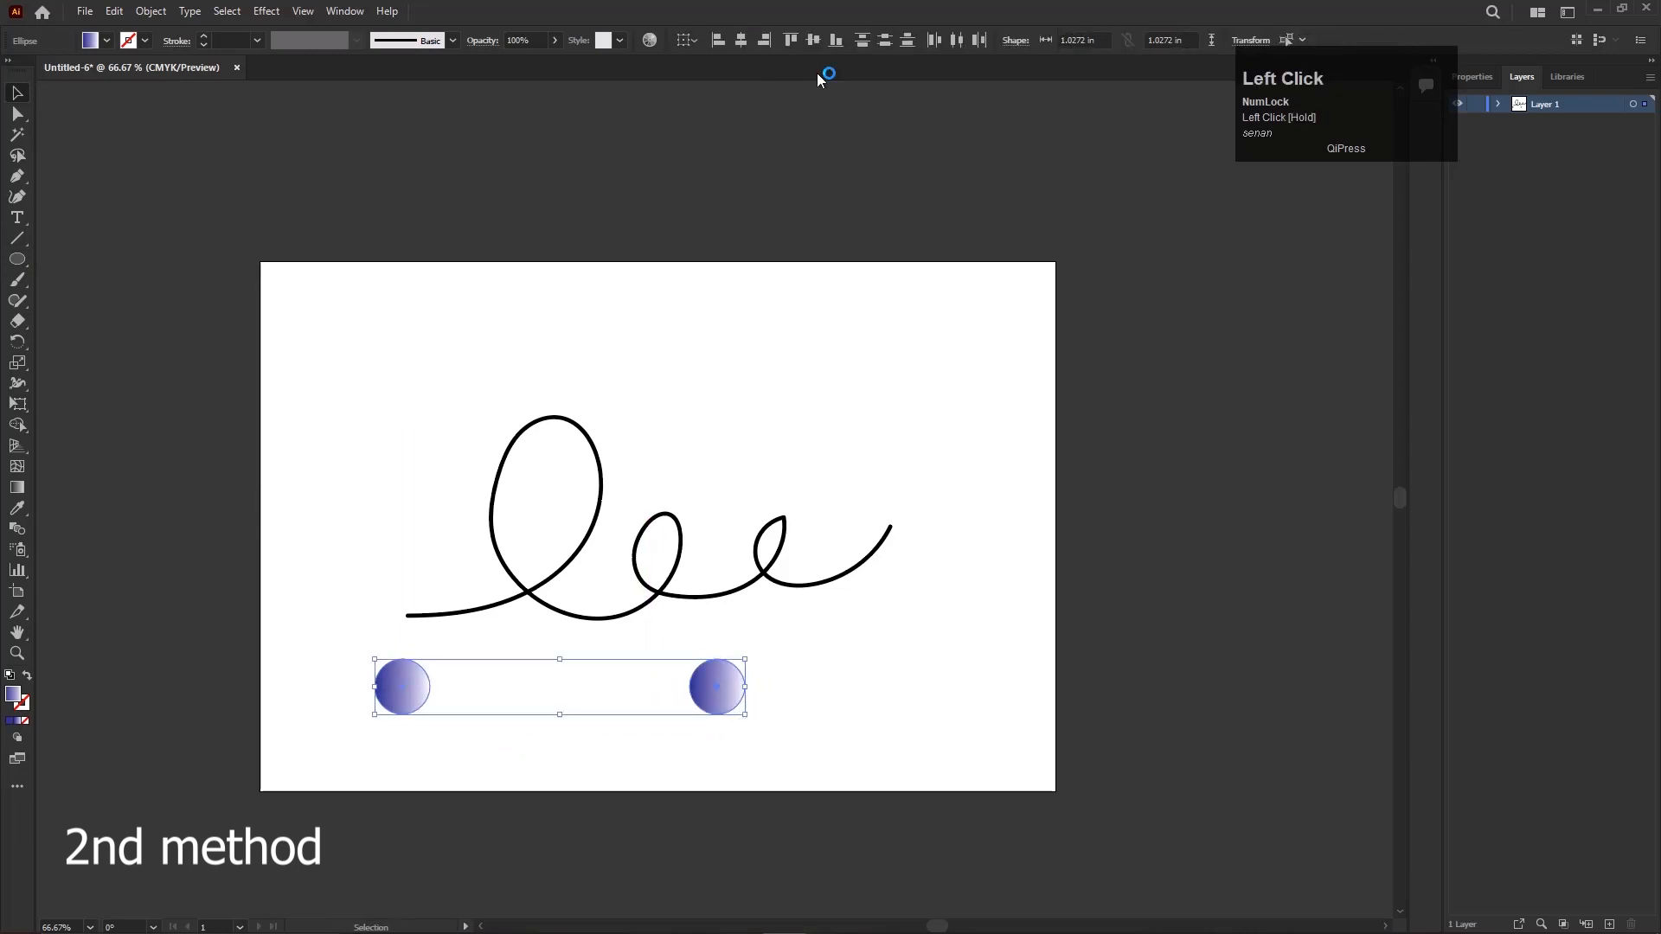
left_click(114, 11)
mouse_move(151, 11)
mouse_move(189, 557)
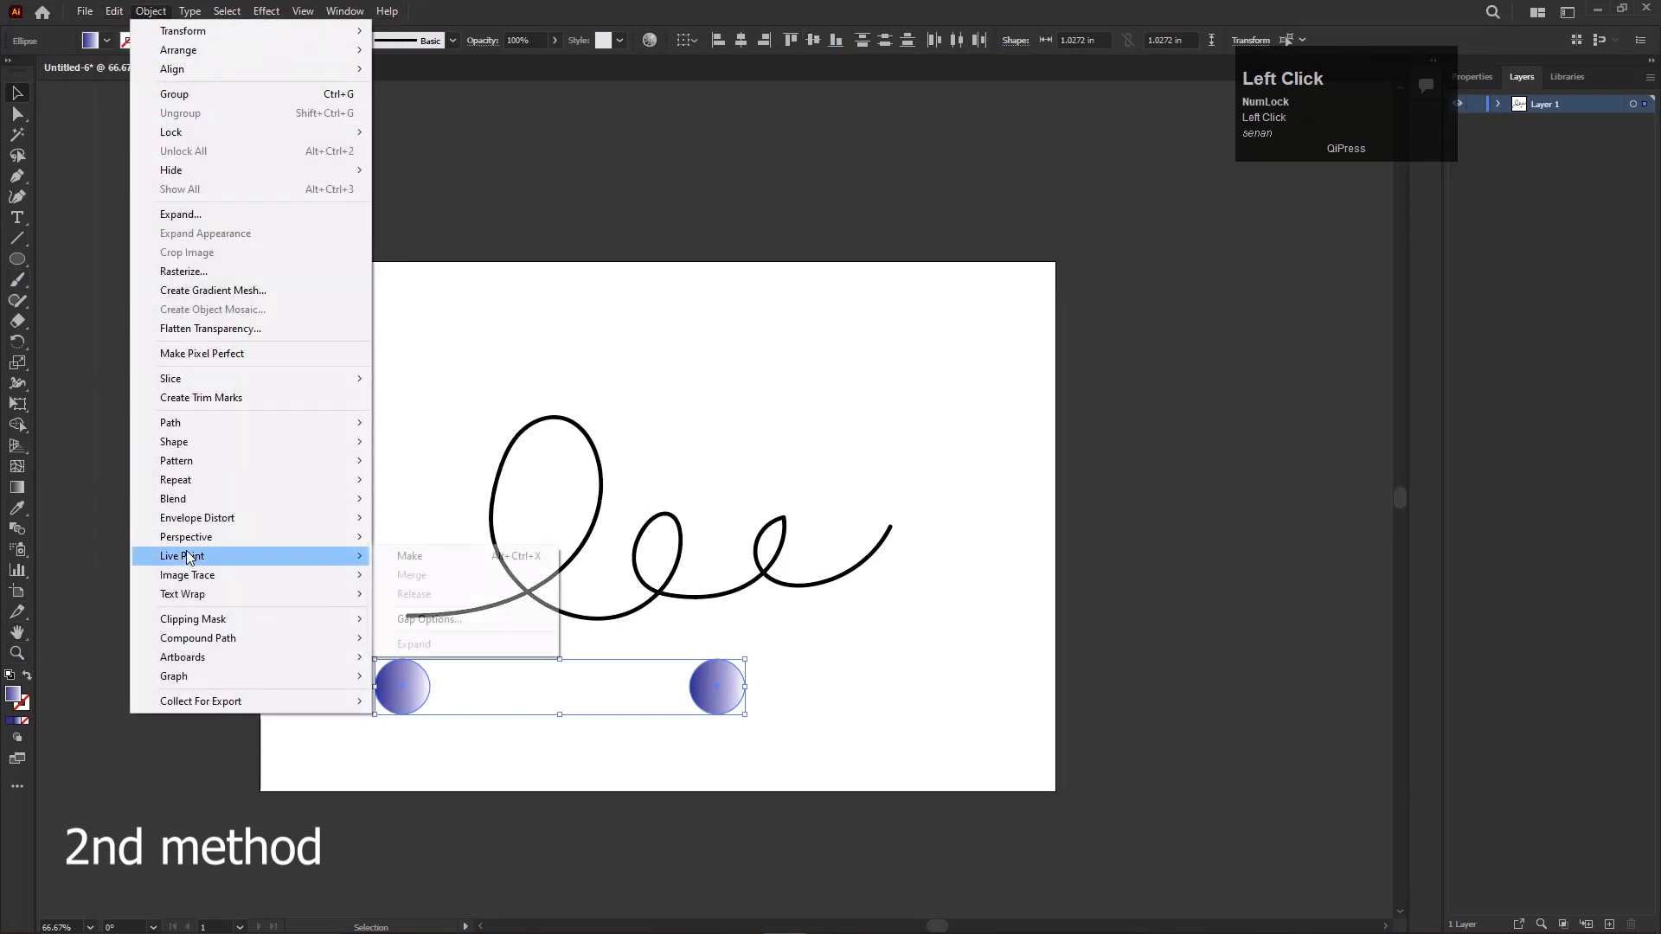
mouse_move(251, 499)
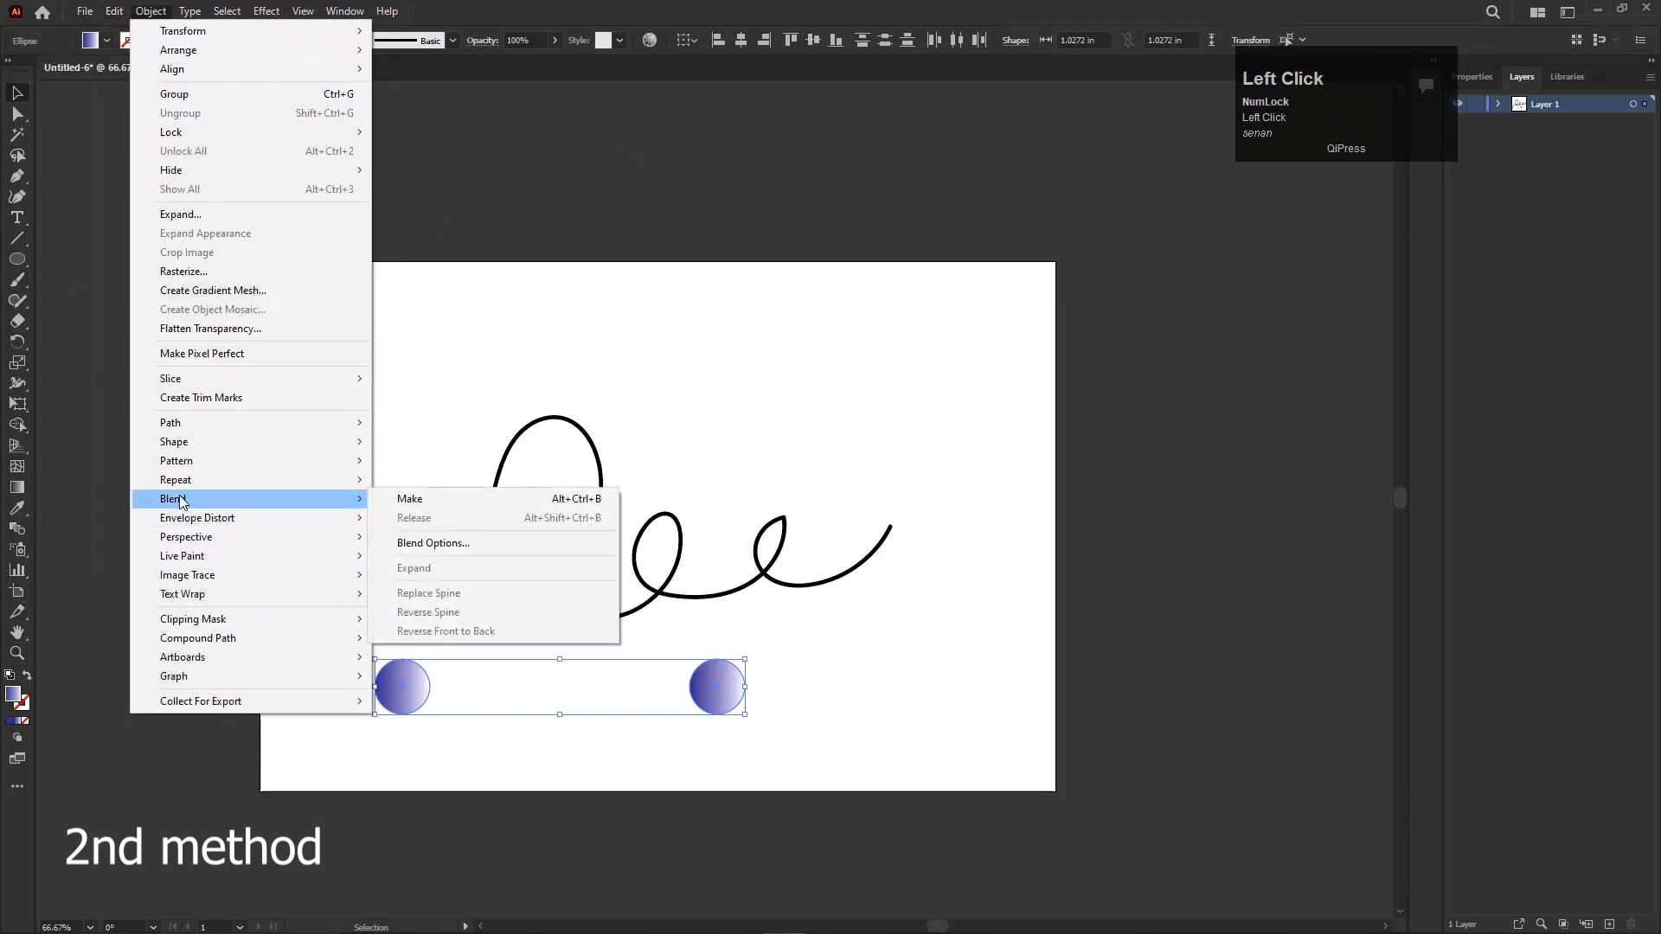
left_click(410, 498)
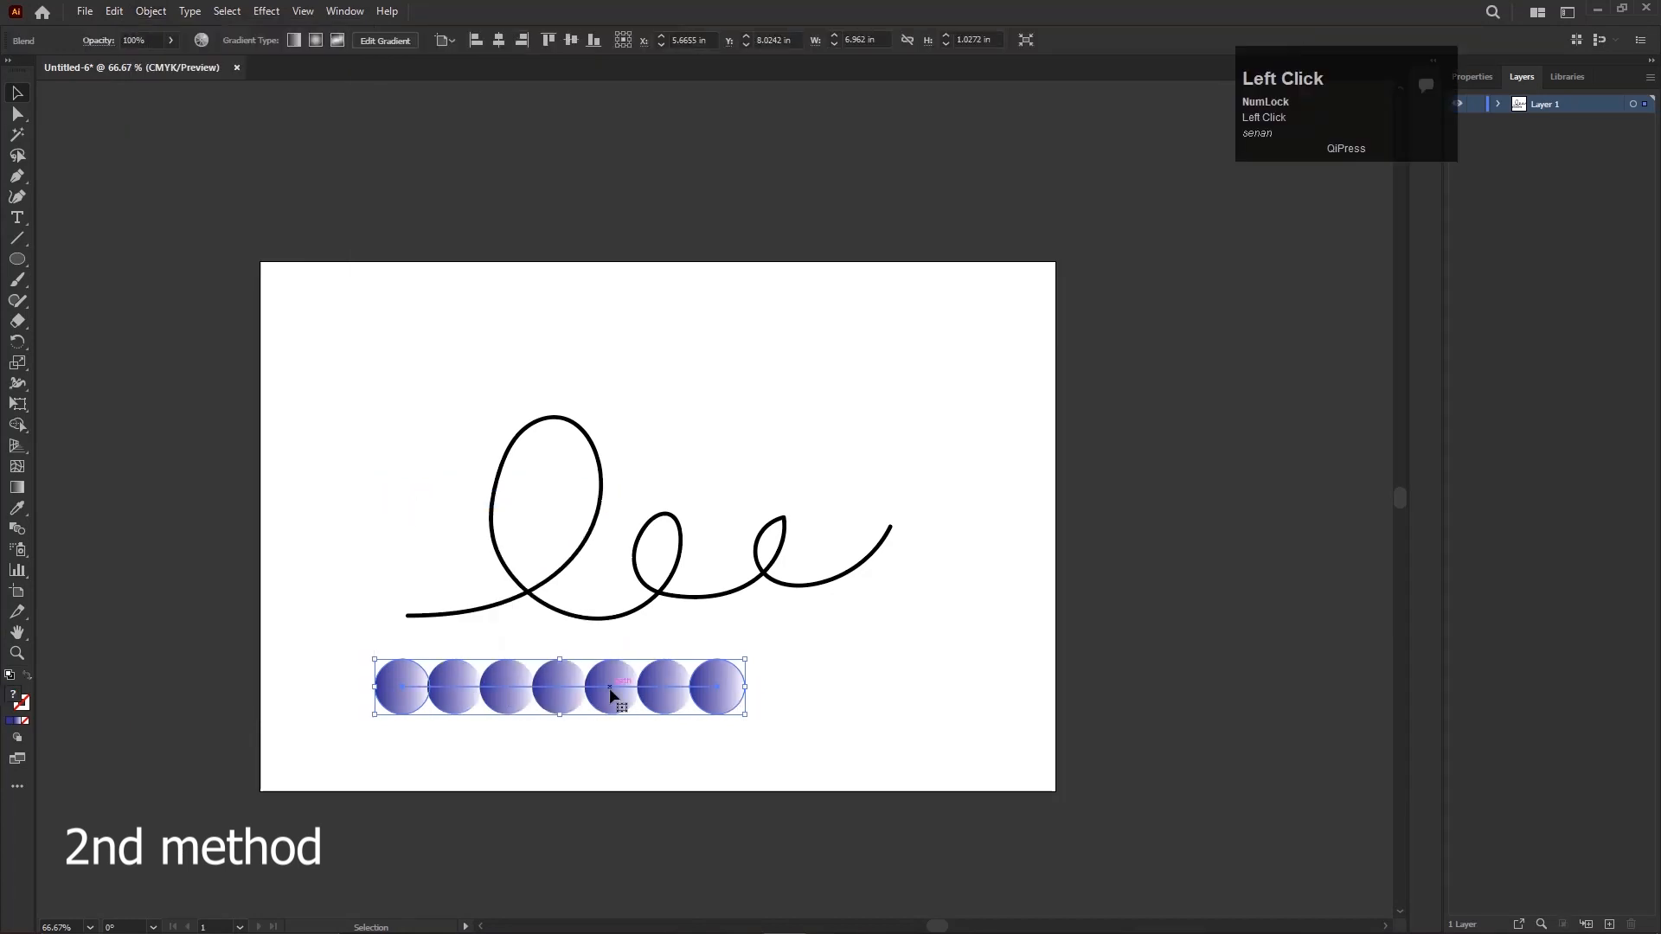
Step: Change the new blend's spacing to a Specified Distance of 0.01 in
left_click(151, 11)
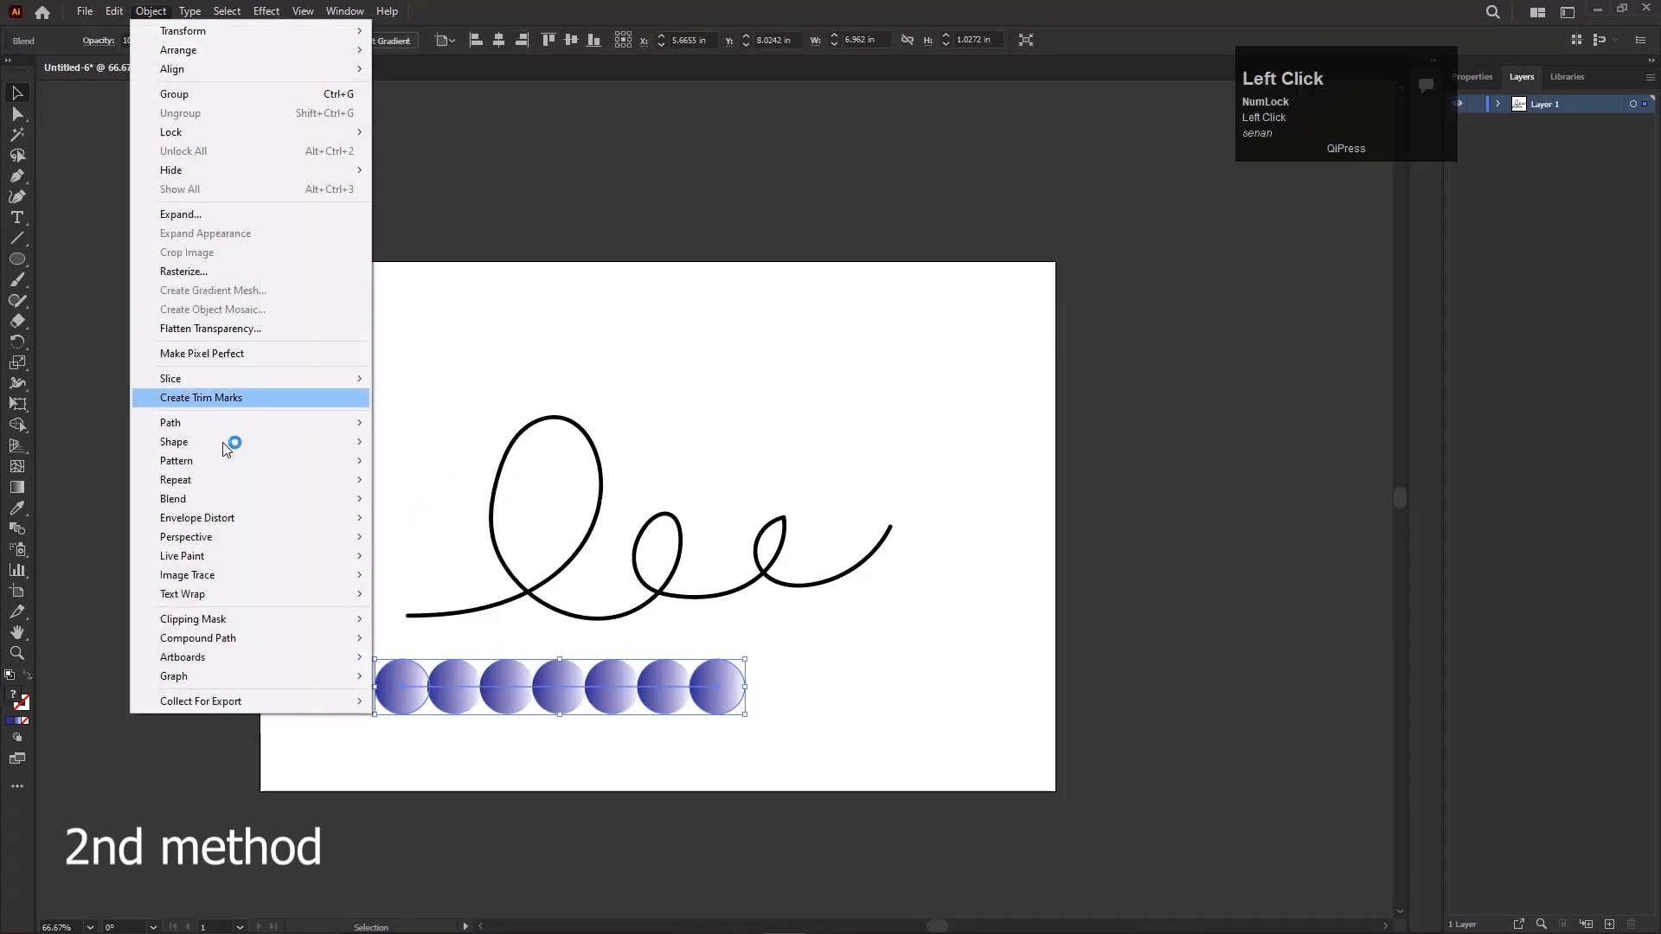
mouse_move(220, 488)
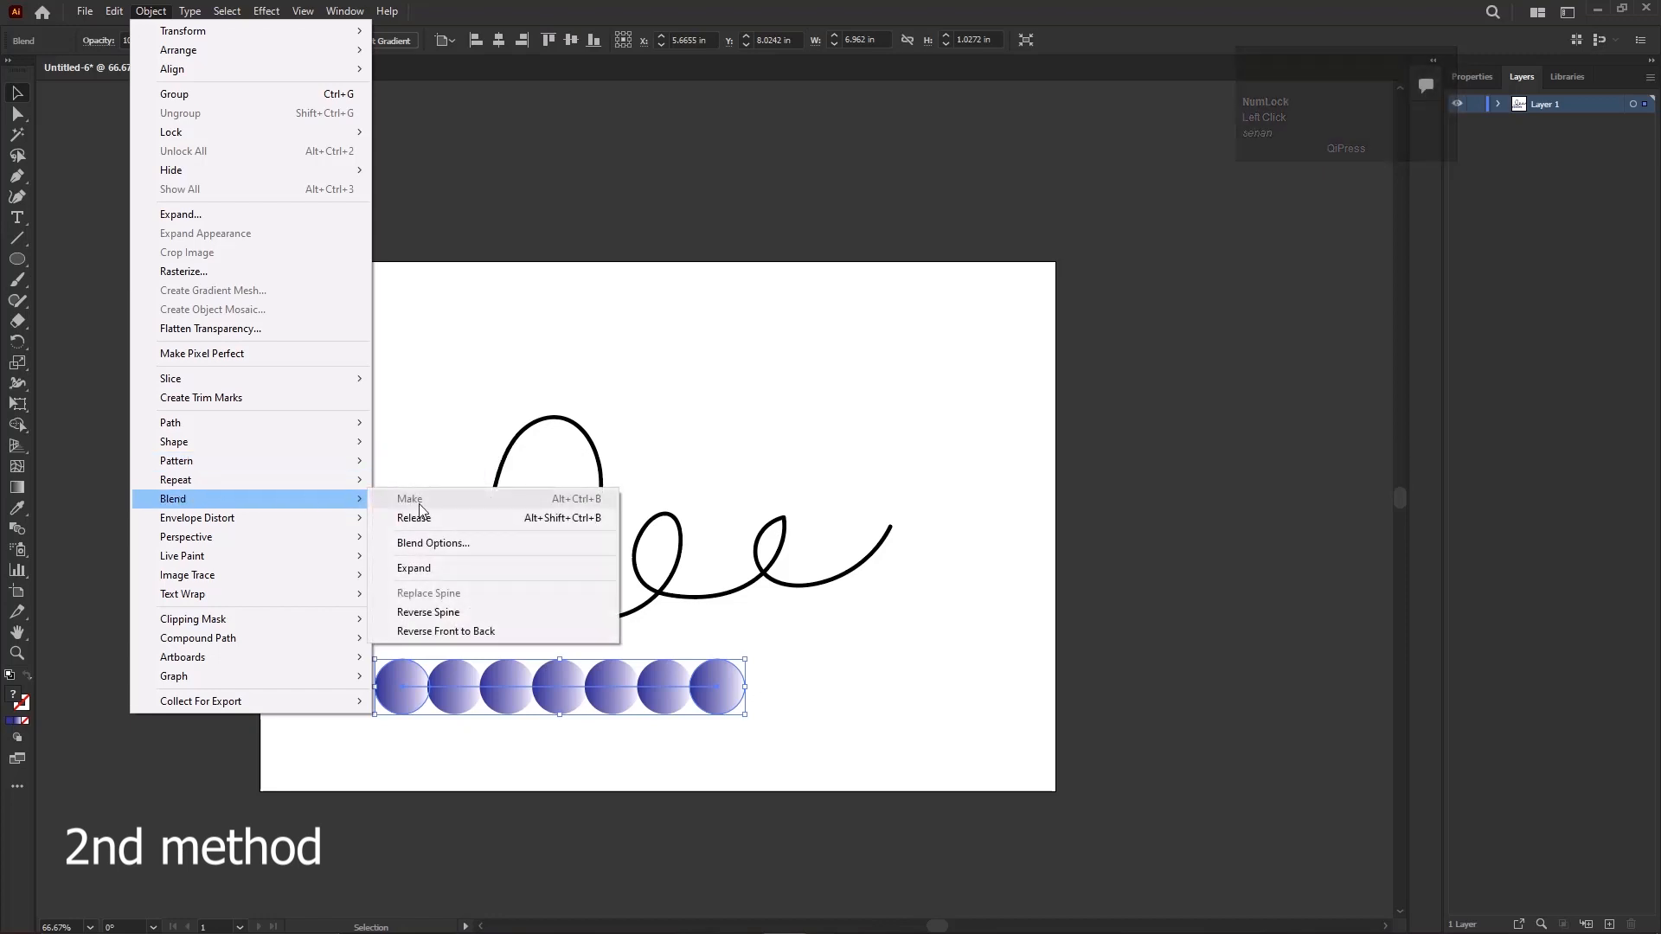
left_click(424, 544)
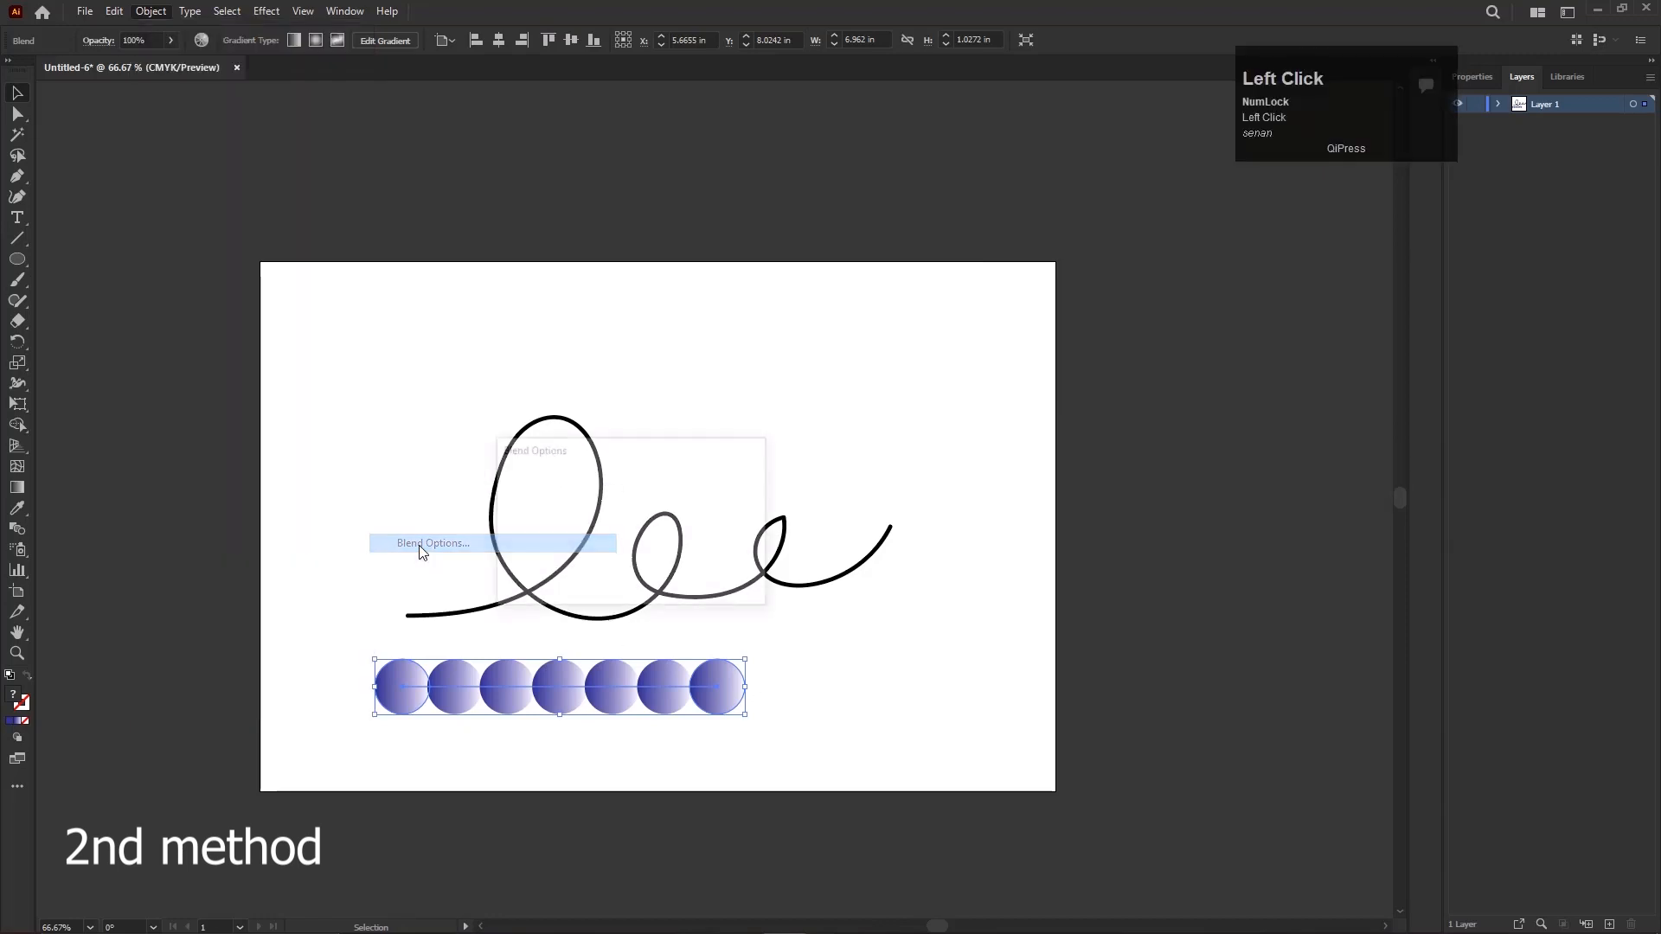
left_click_drag(645, 454, 674, 431)
left_click(680, 468)
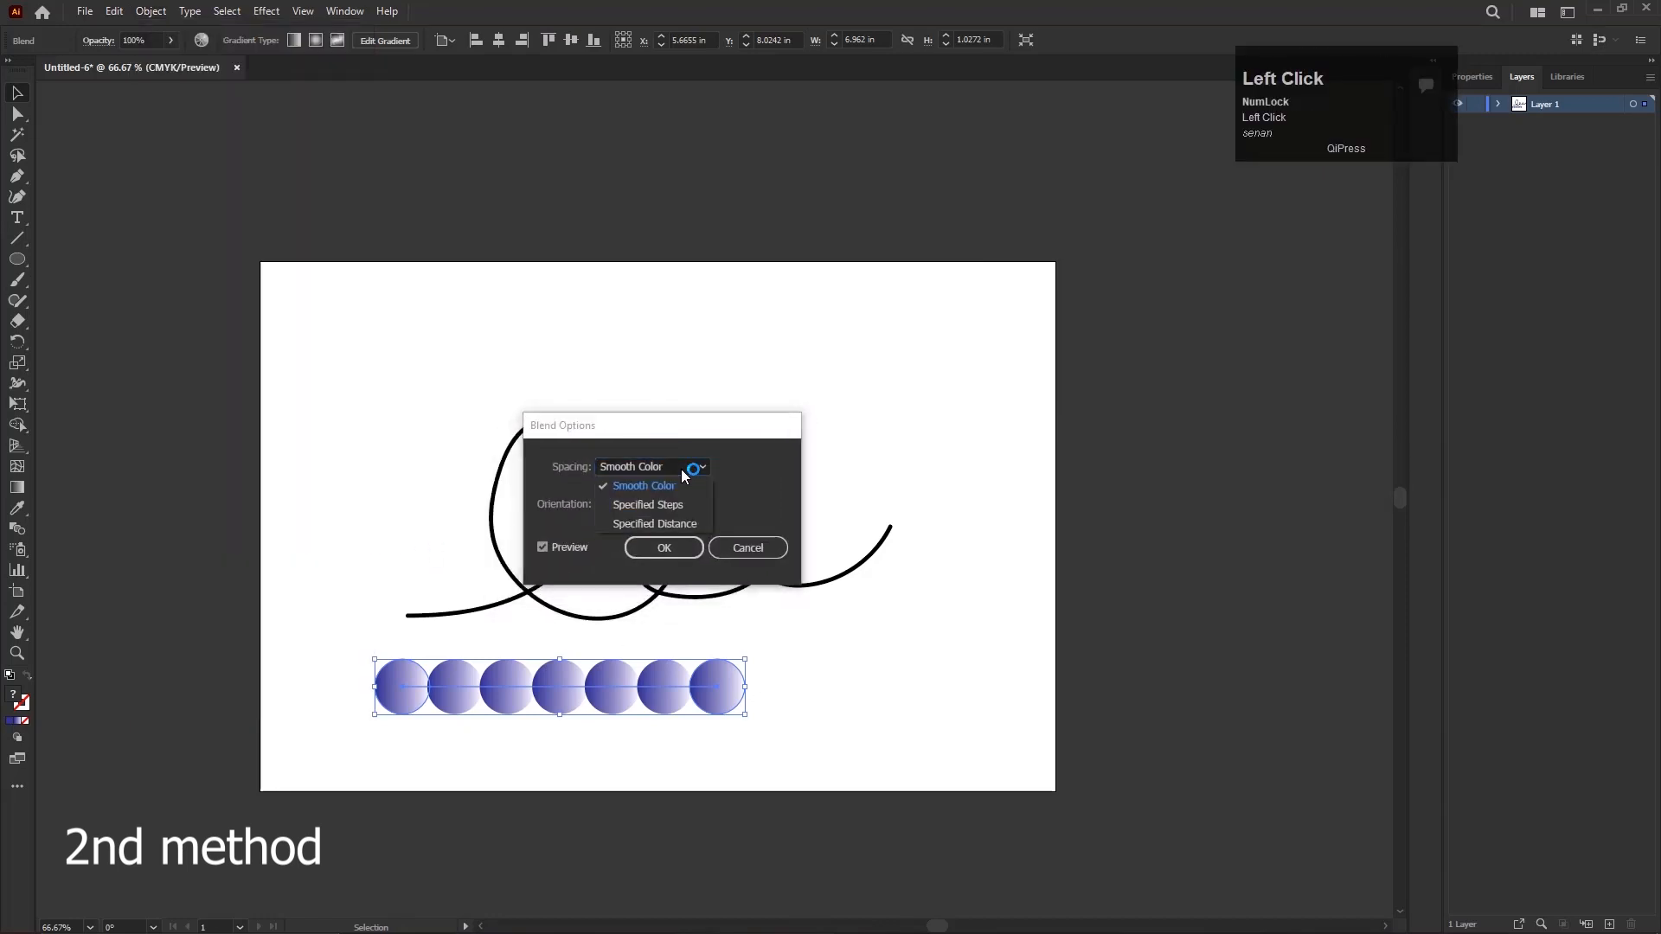
left_click(652, 525)
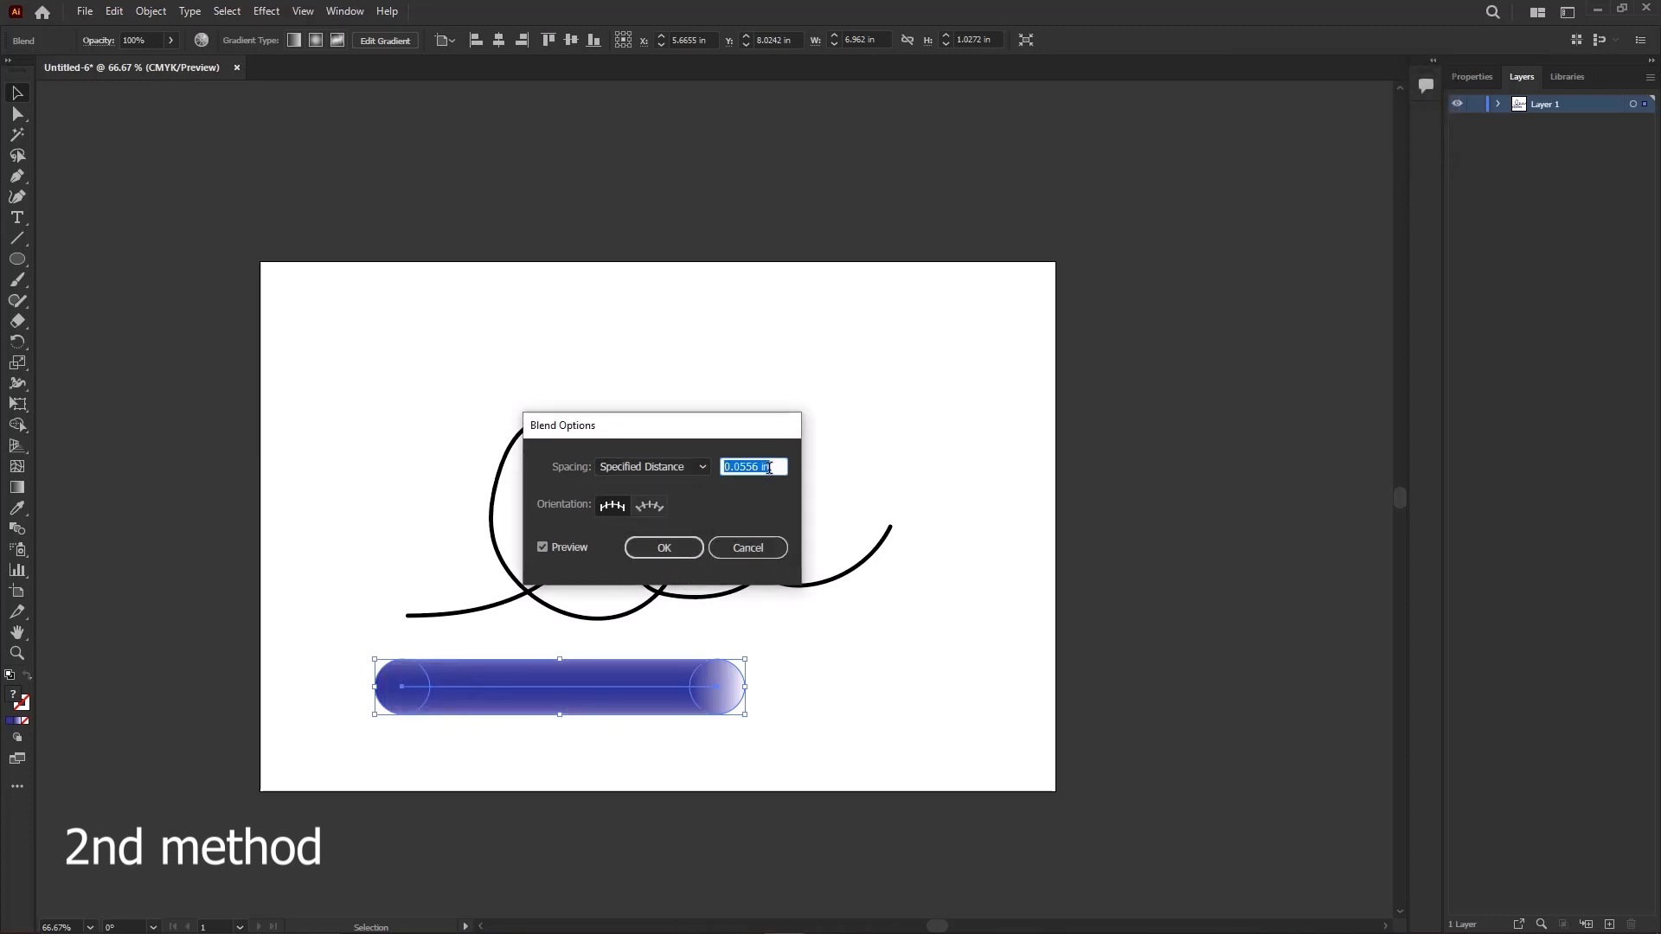
type("0.01")
key("Return")
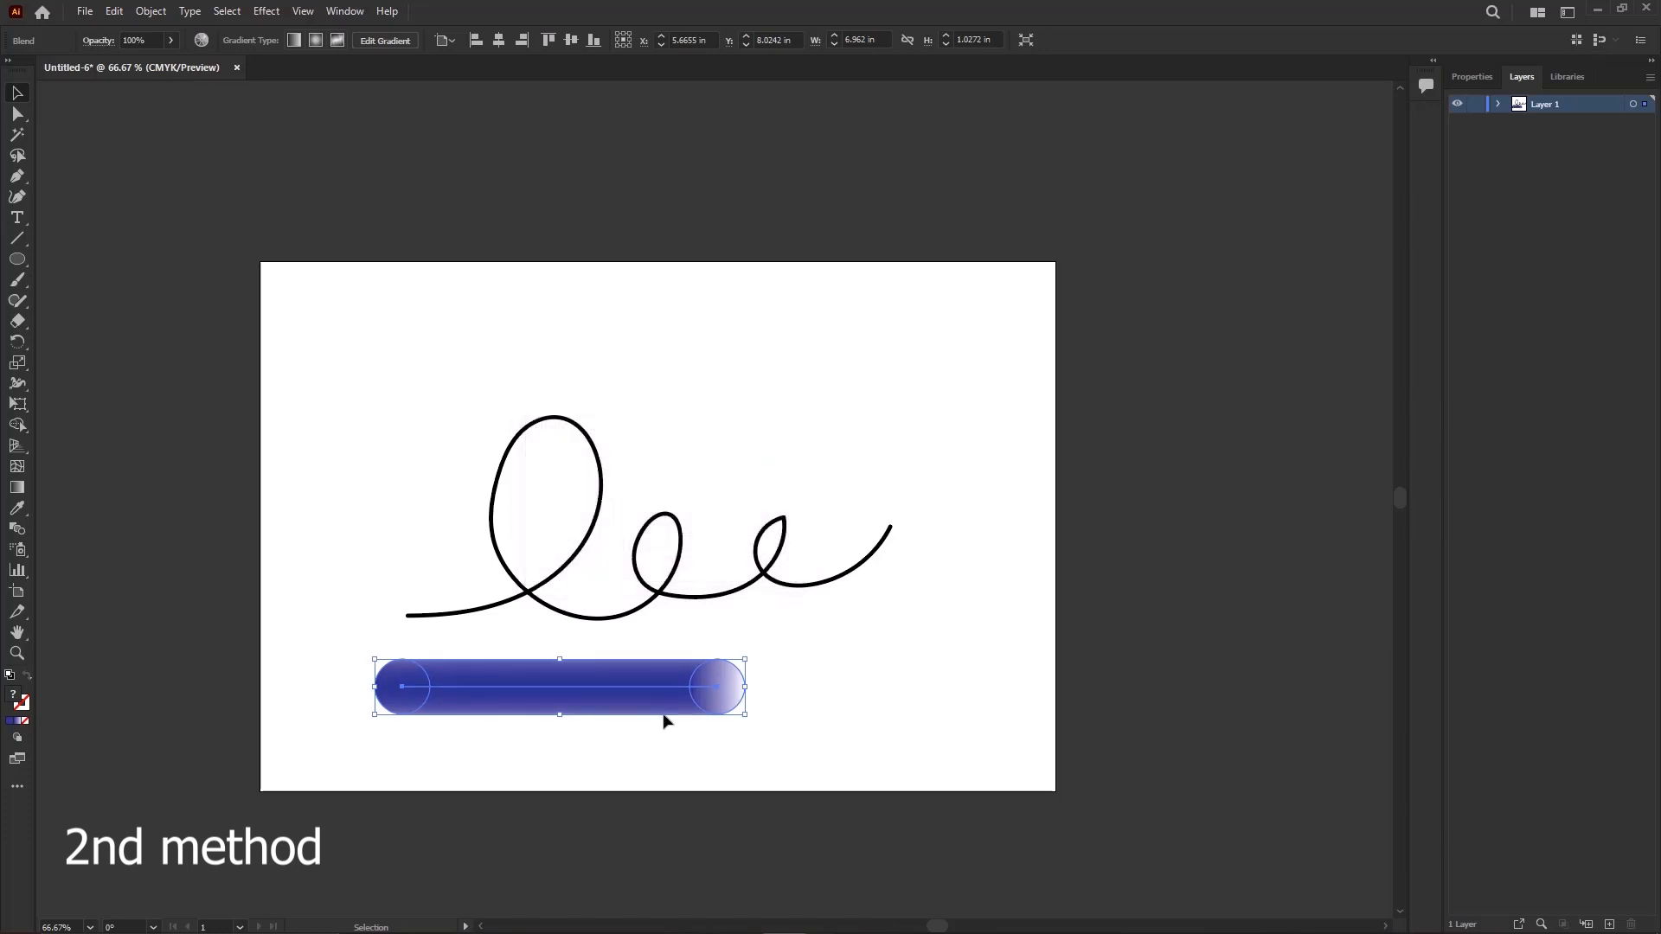
Step: Move the blended bar right and slightly down so it sits centred beneath the looping stroke
left_click(641, 716)
left_click(697, 746)
left_click_drag(597, 700, 693, 704)
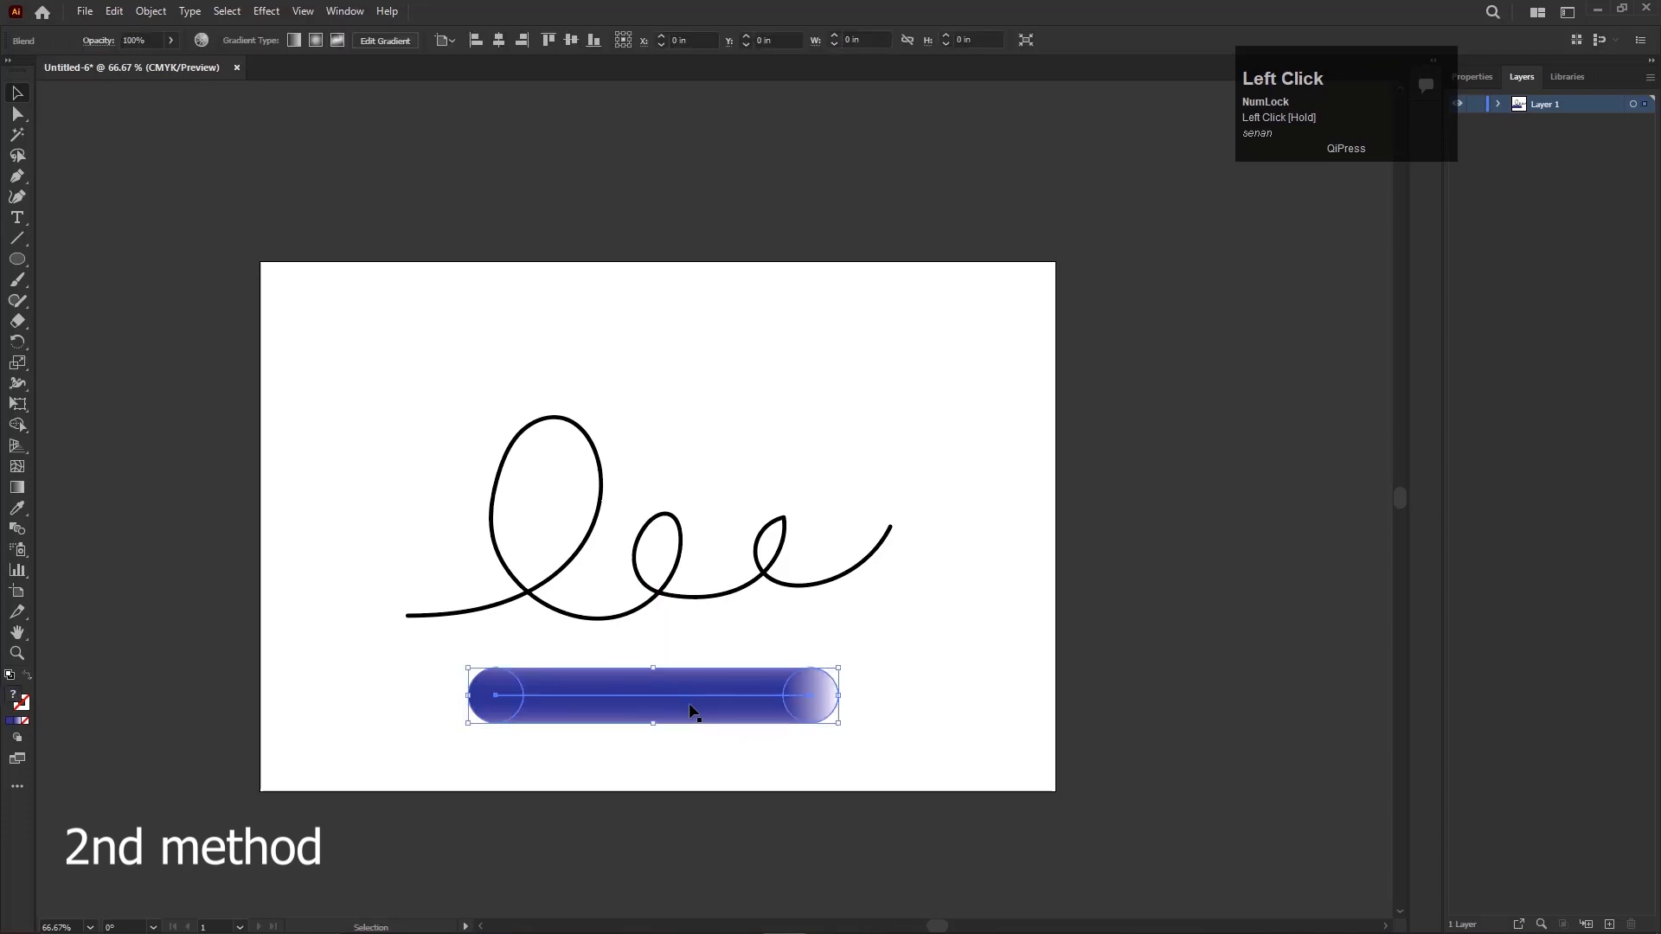
Step: Select the looping stroke together with the blended bar and replace the blend's spine with the stroke
left_click_drag(401, 340, 930, 757)
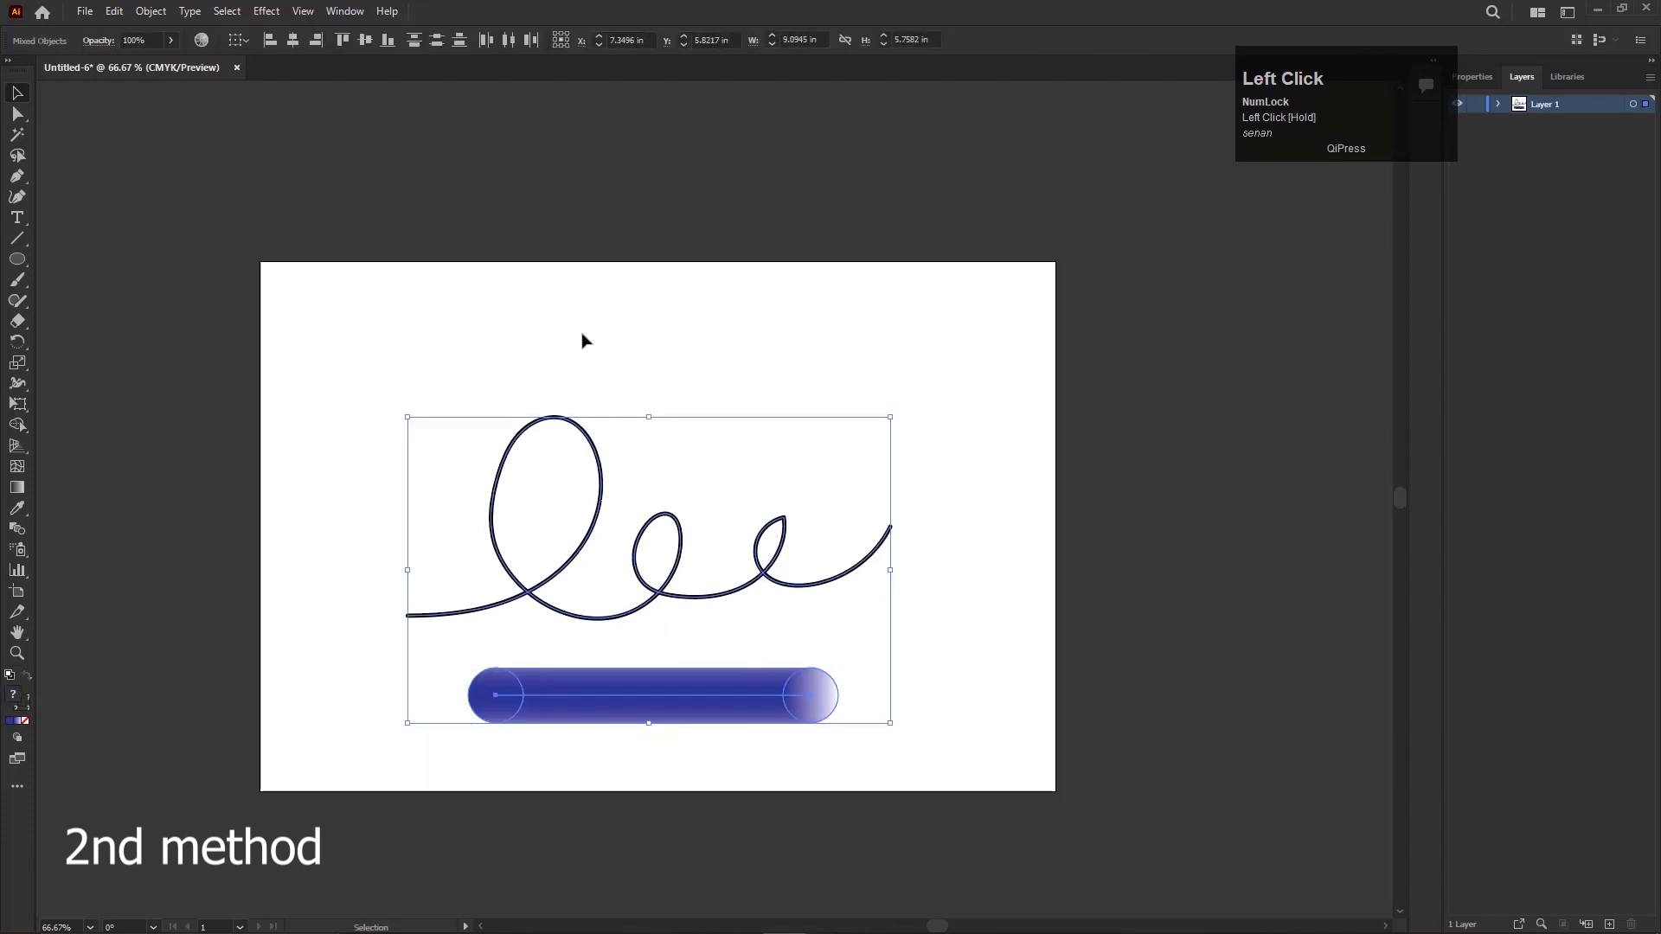
left_click(115, 11)
left_click(540, 8)
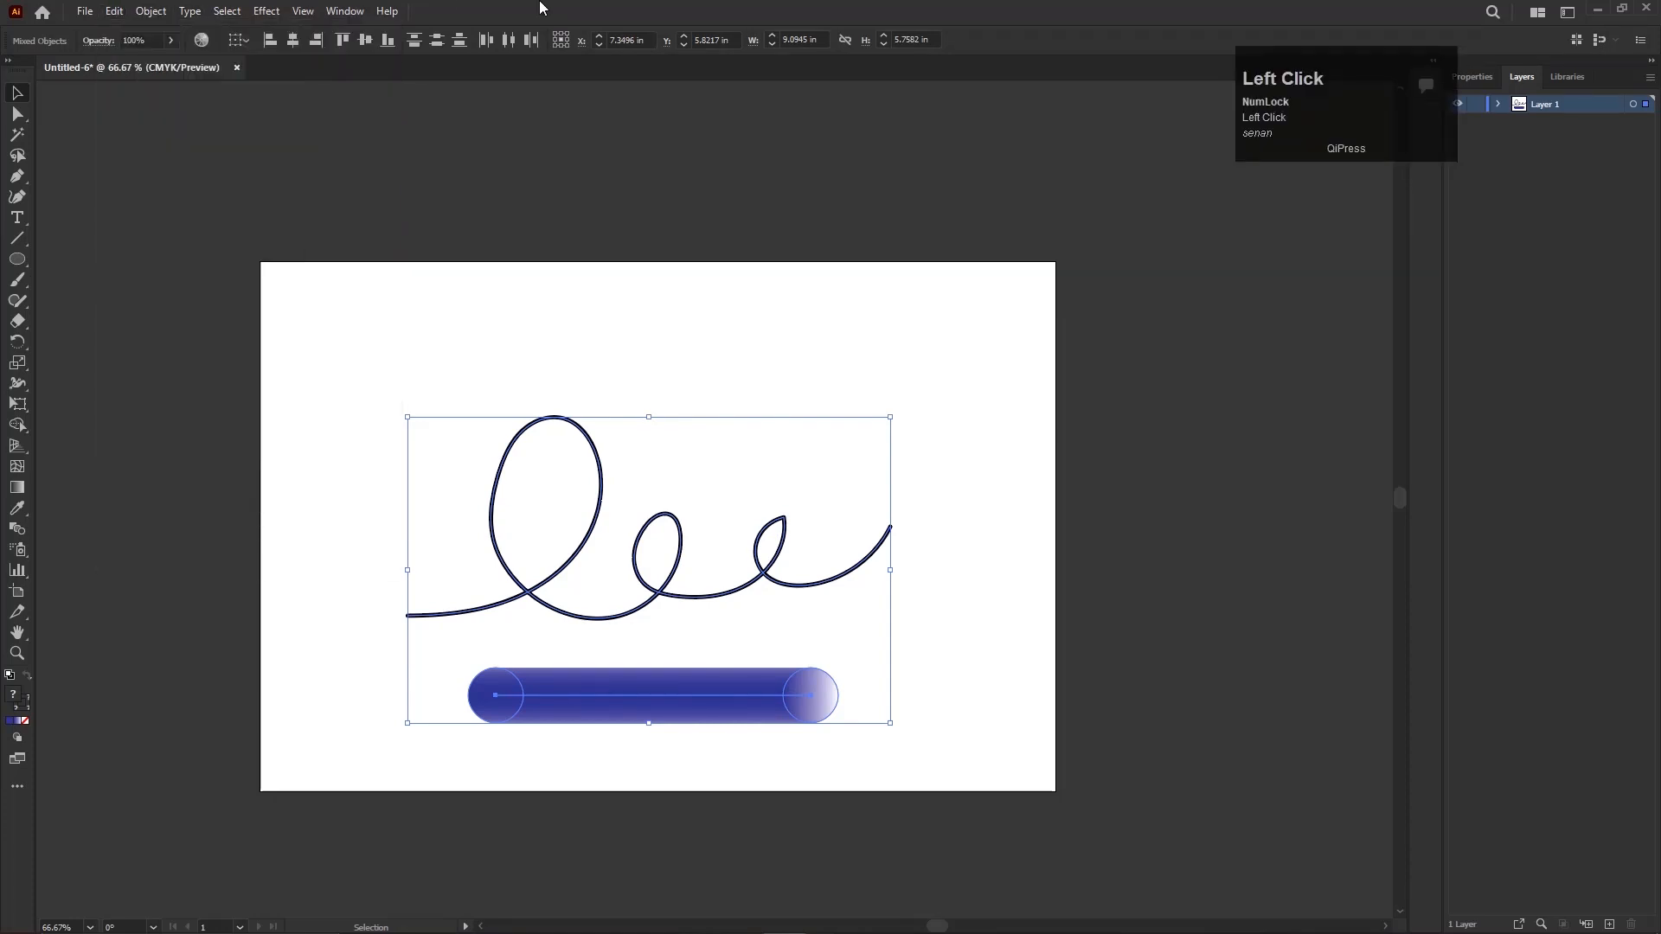
left_click(419, 330)
left_click_drag(419, 328, 916, 741)
left_click(557, 330)
left_click_drag(432, 386, 910, 744)
left_click(121, 11)
mouse_move(221, 441)
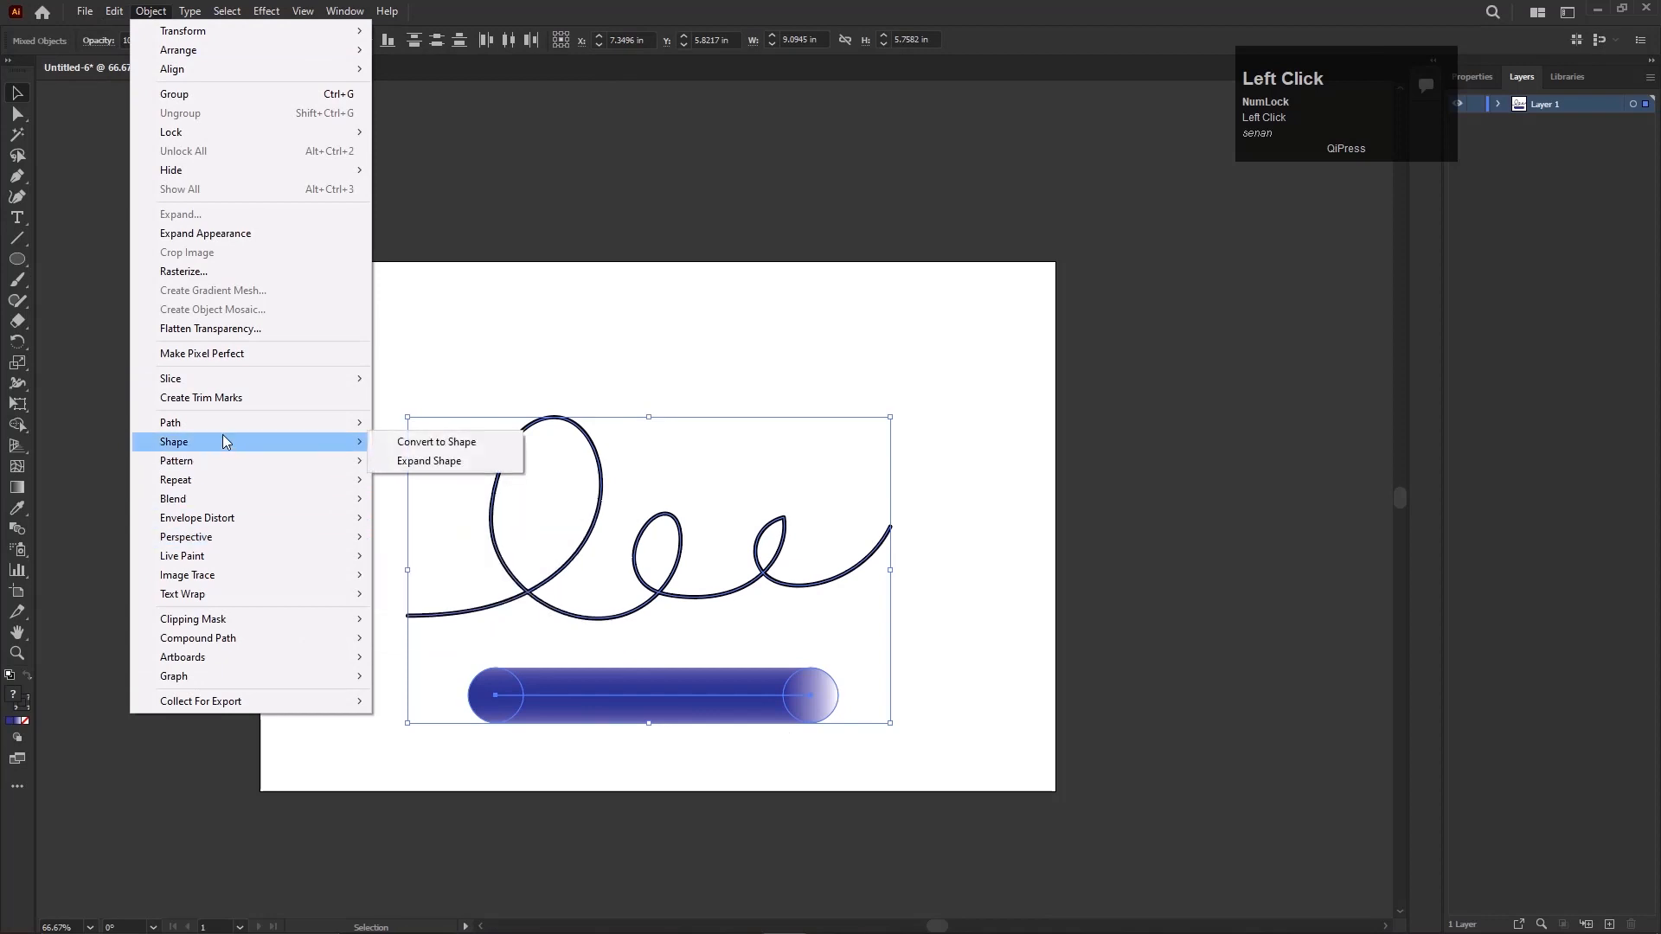
mouse_move(234, 497)
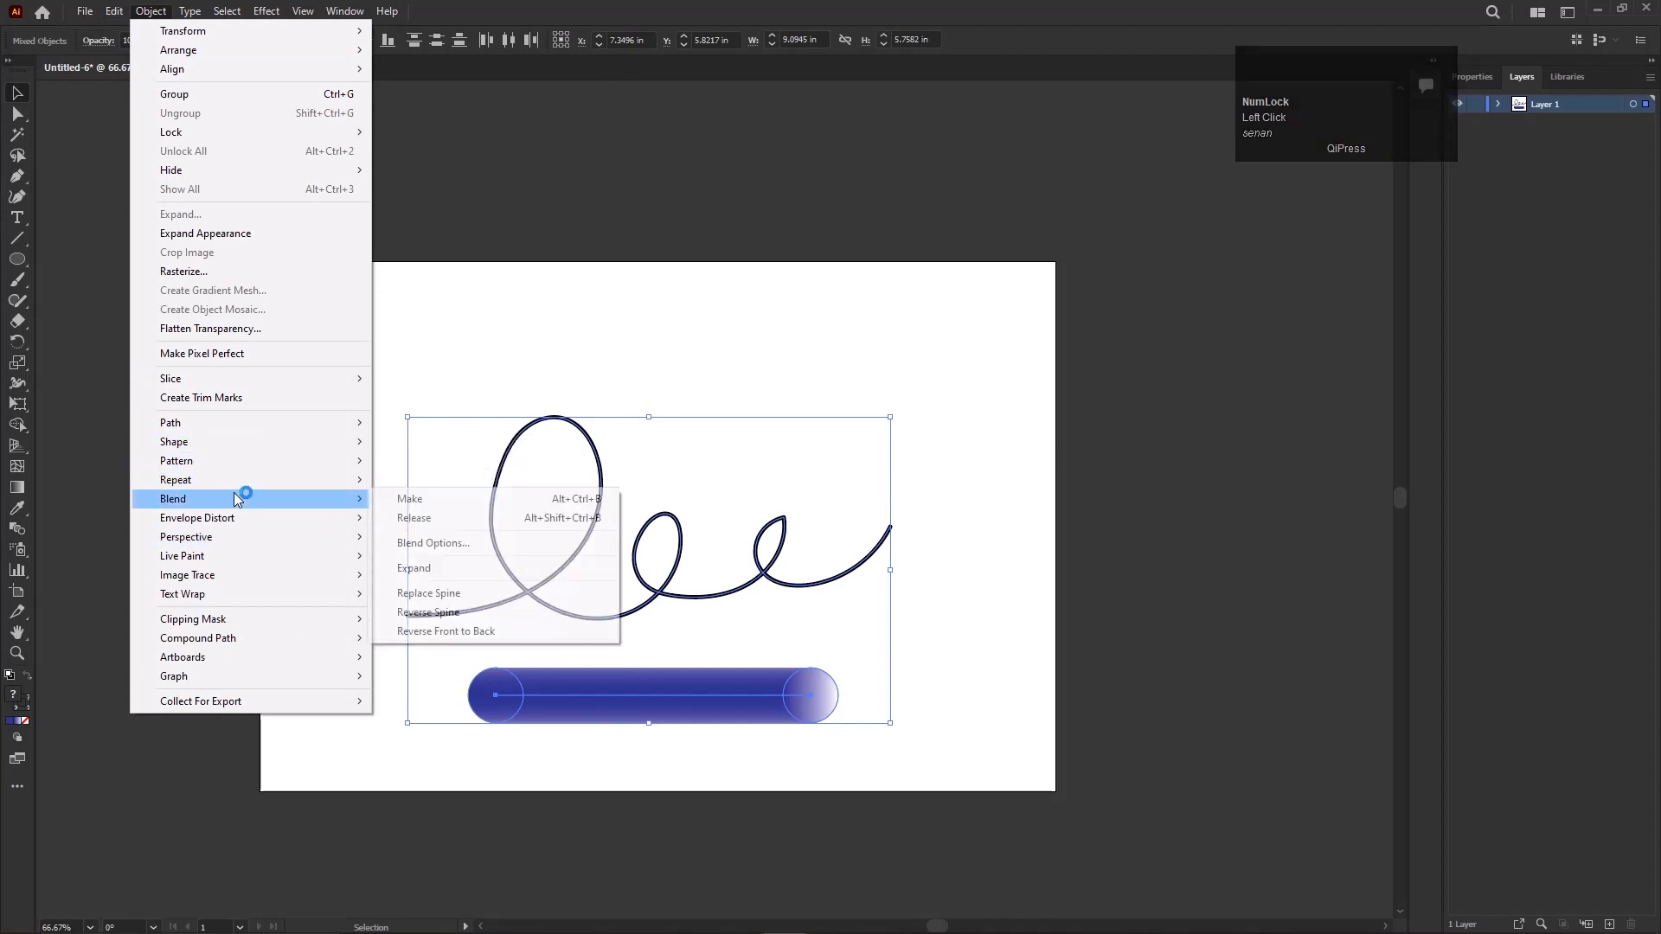
left_click(456, 594)
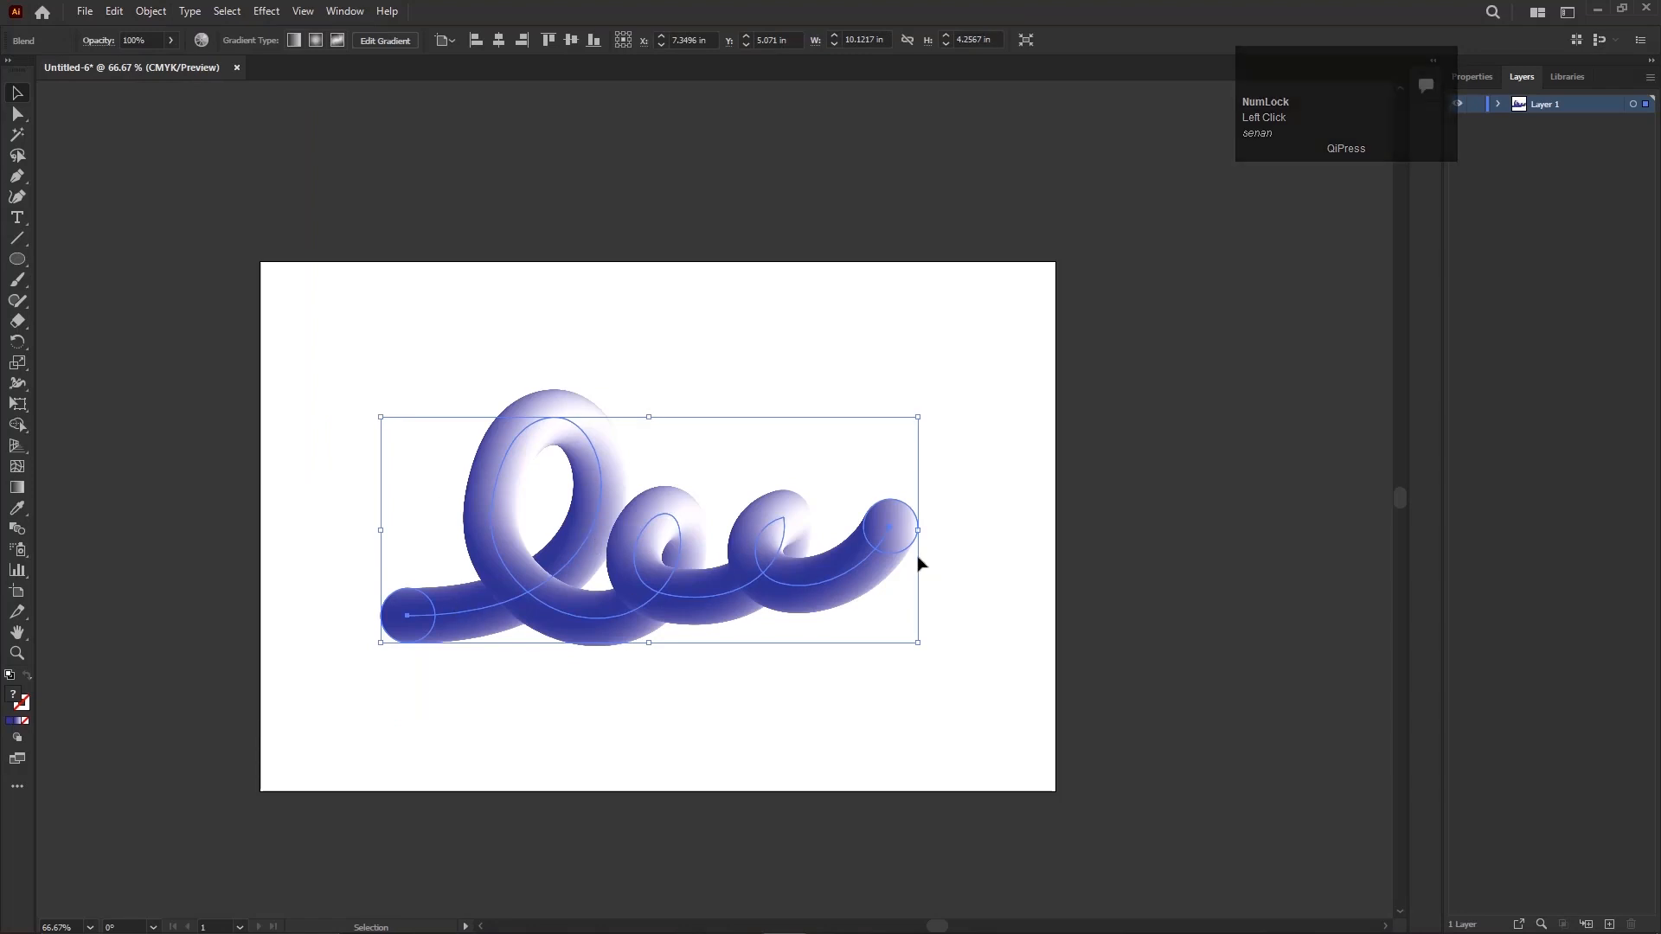
Step: Scale the looping blend down proportionally about its centre to about 7.68 in wide, then deselect it
left_click(870, 722)
left_click(521, 573)
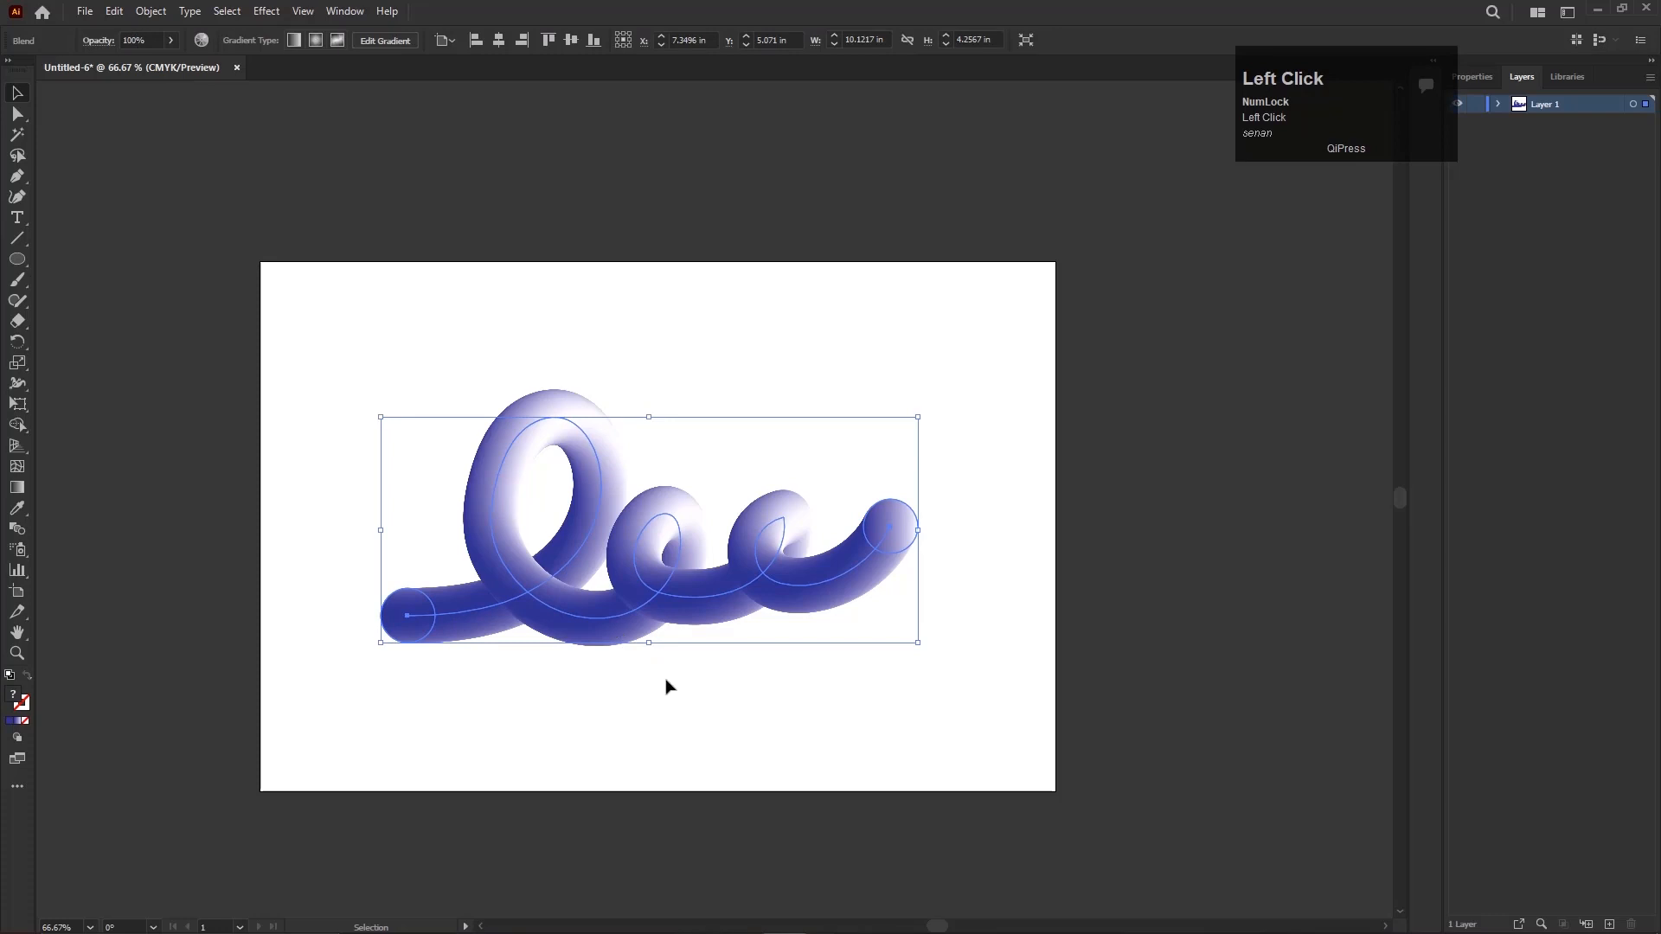
left_click_drag(918, 641, 829, 623)
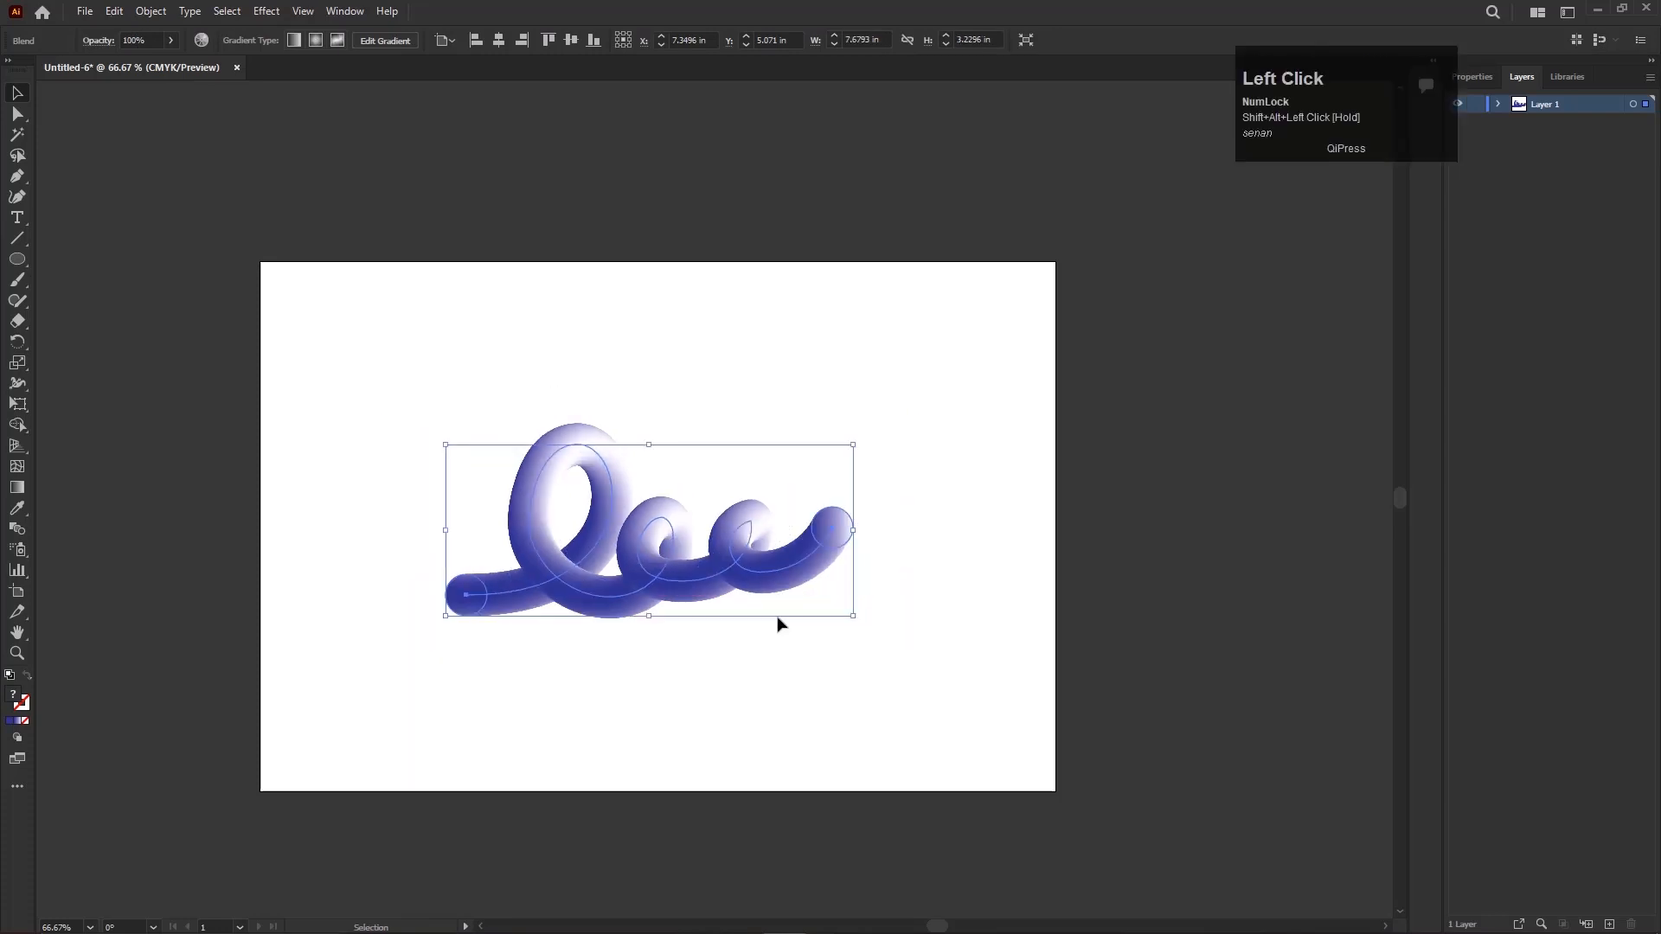
key("ctrl+0")
left_click(753, 665)
scroll(734, 648, "down", 2)
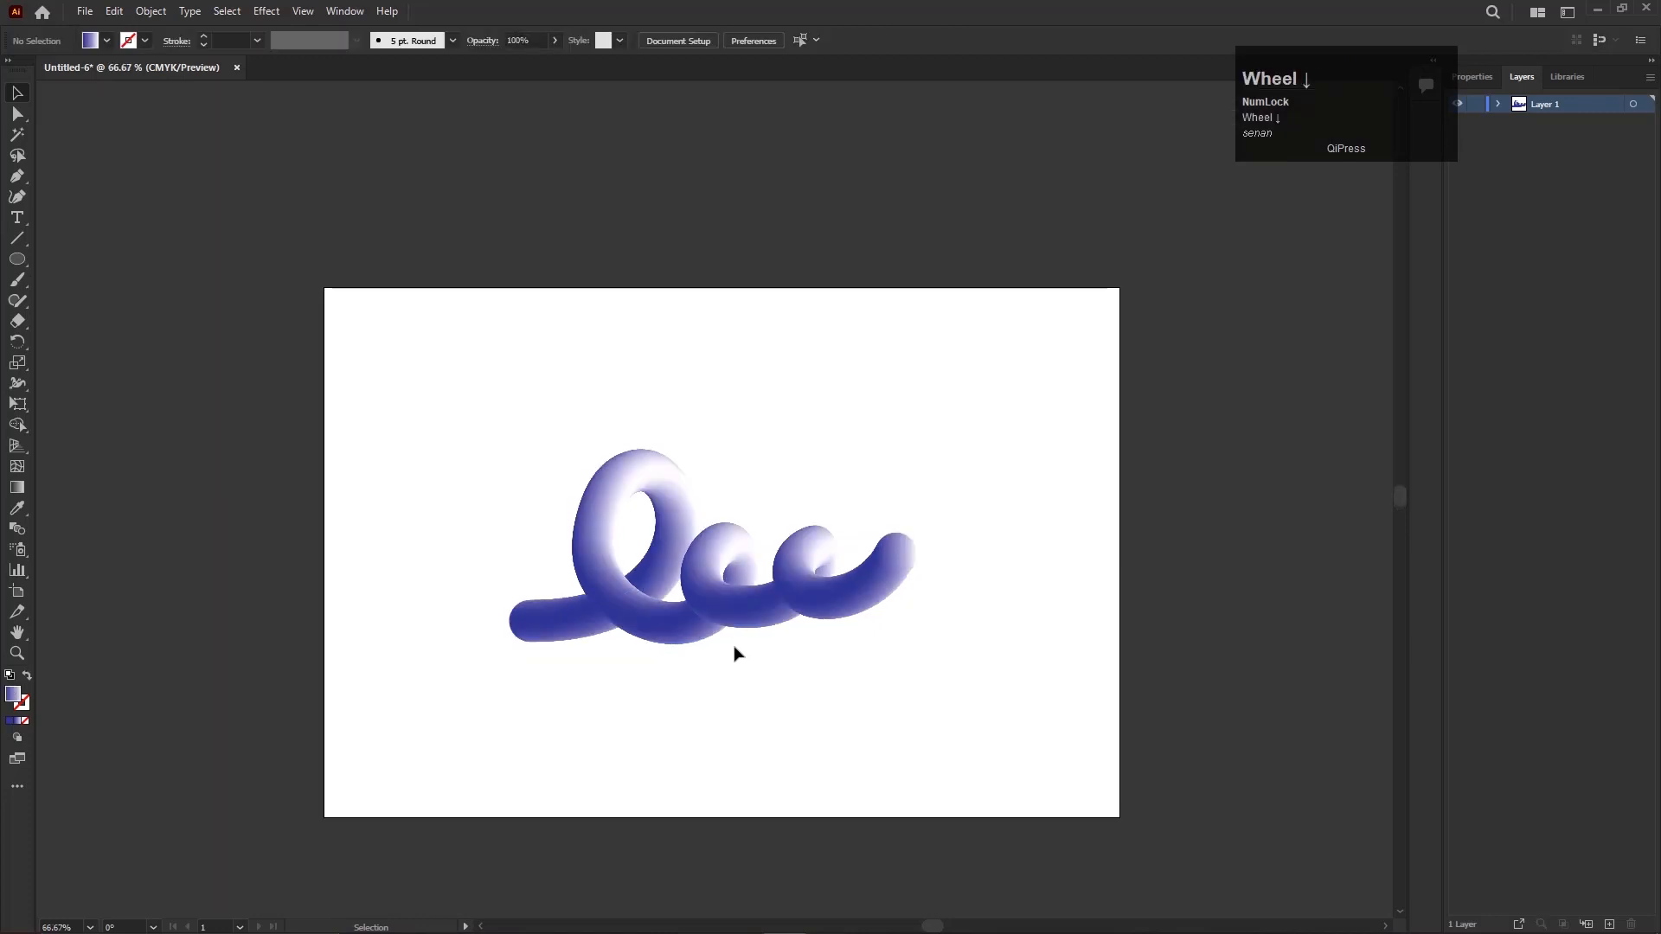
Step: Move the looping blend straight up by about 1.3 in on the artboard and keep it selected
left_click(723, 595)
scroll(723, 595, "up", 1)
left_click_drag(725, 597, 728, 497)
left_click(734, 600)
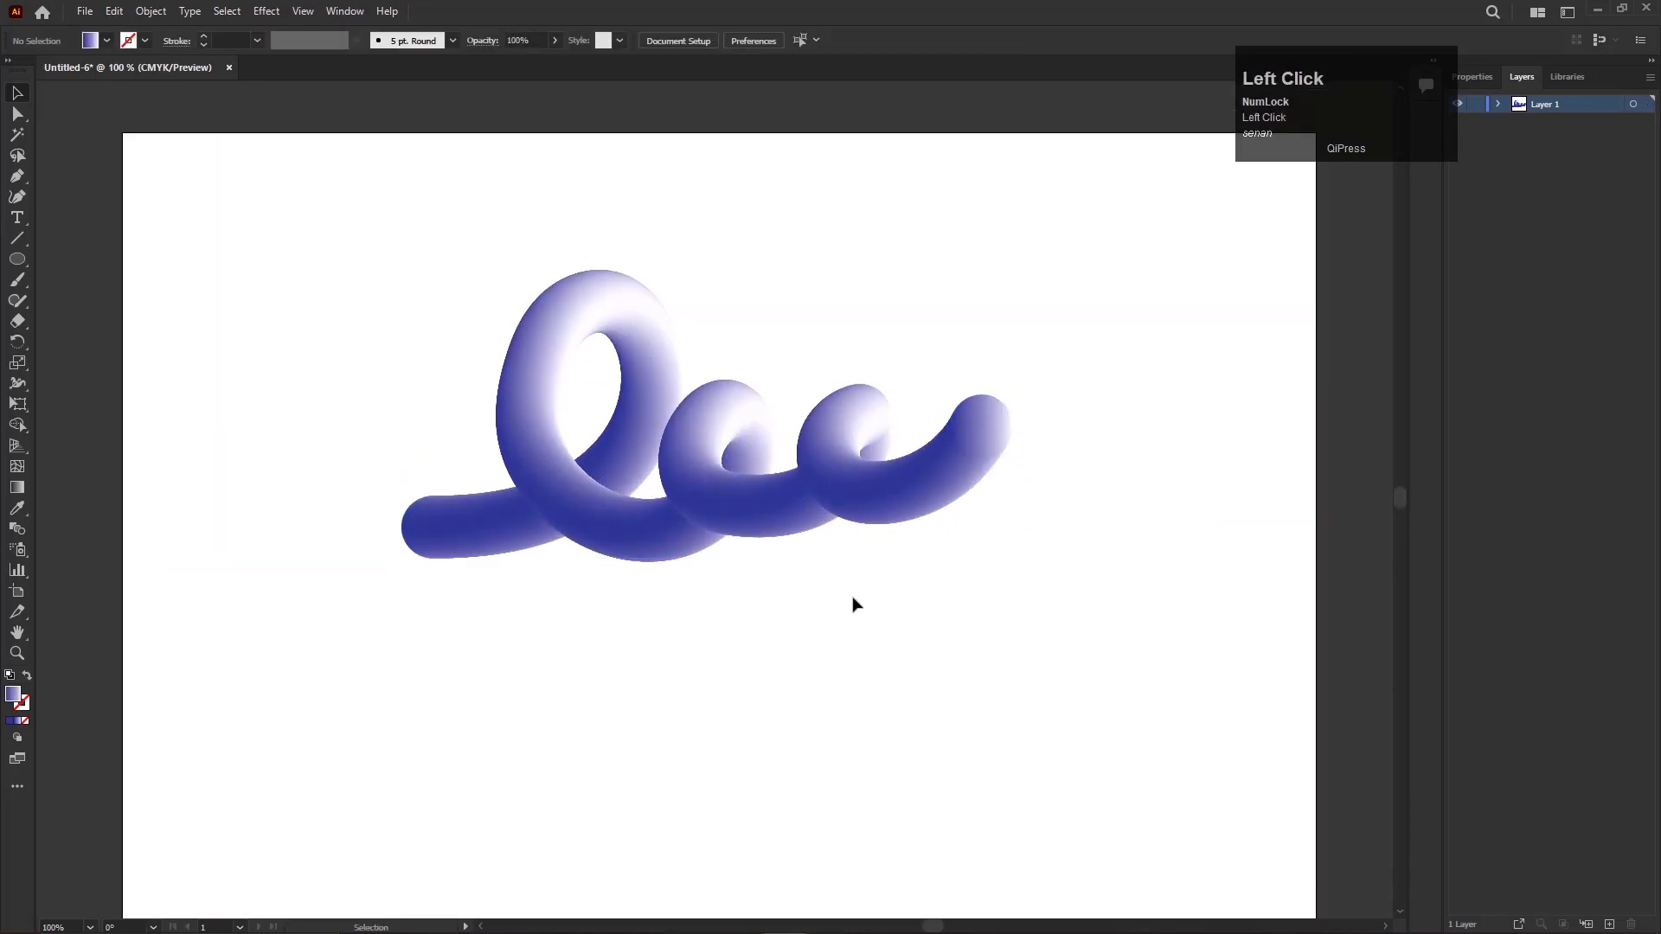
left_click(749, 515)
scroll(749, 513, "down", 1)
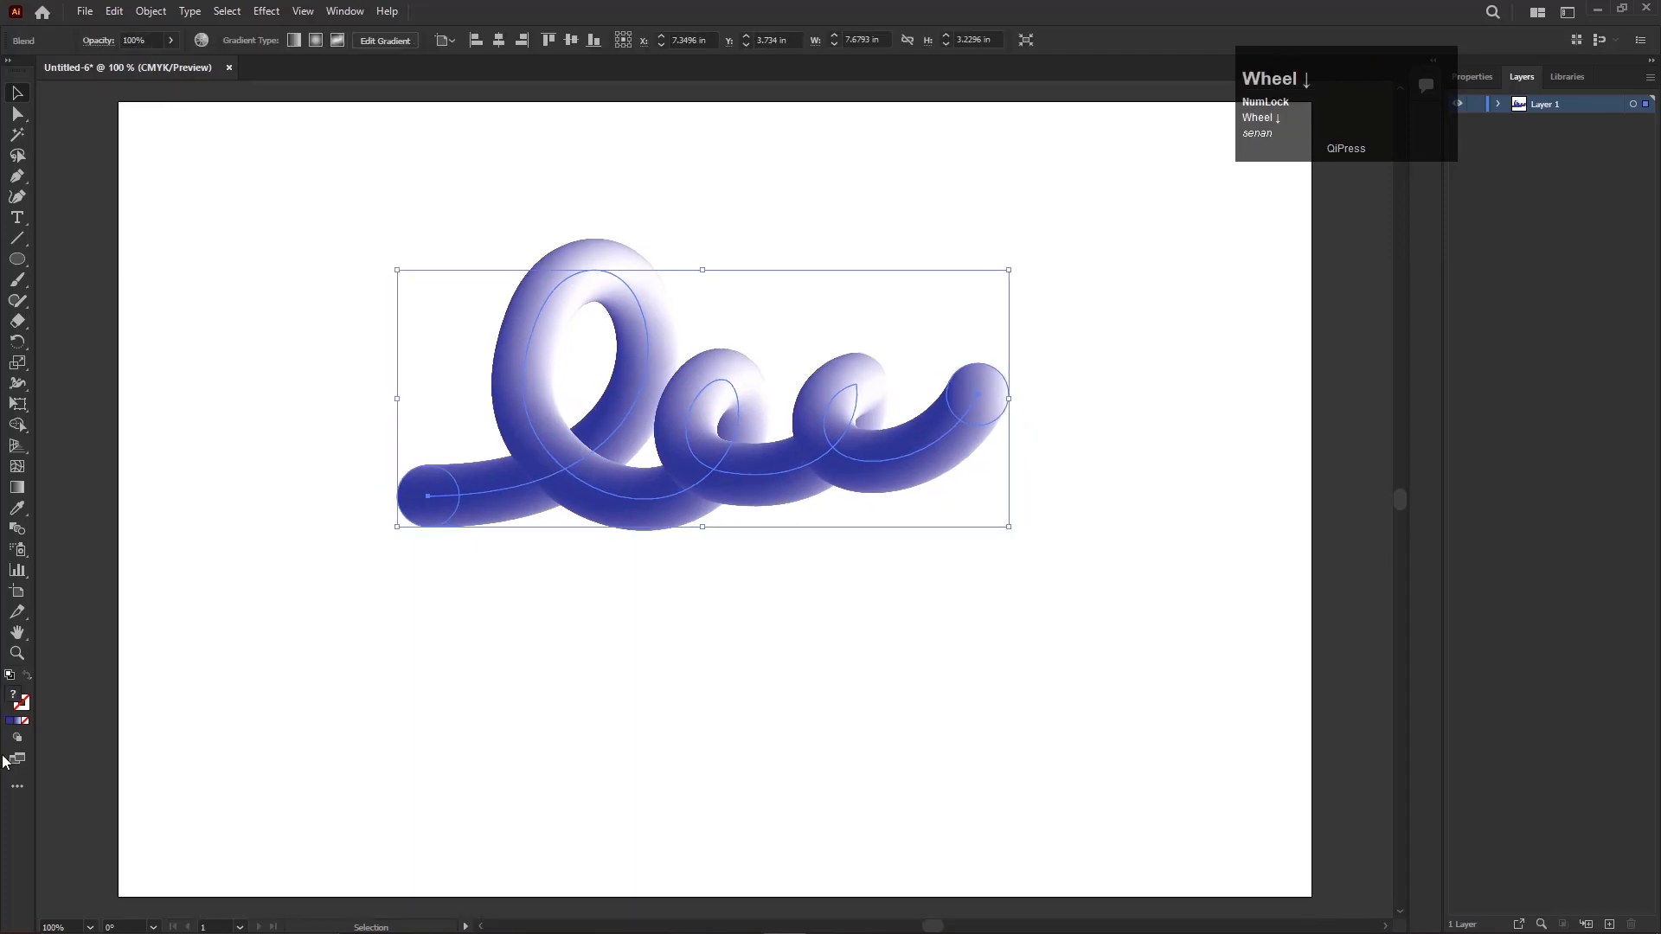
Step: Draw a 15 by 10 in gradient rectangle covering the whole artboard and place it behind the blend in the layer order
left_click_drag(18, 257, 59, 258)
scroll(105, 294, "down", 1)
mouse_move(108, 162)
left_mouse_down()
mouse_move(460, 493)
mouse_move(886, 683)
mouse_move(947, 692)
mouse_move(910, 694)
left_mouse_up()
left_click_drag(106, 159, 114, 165)
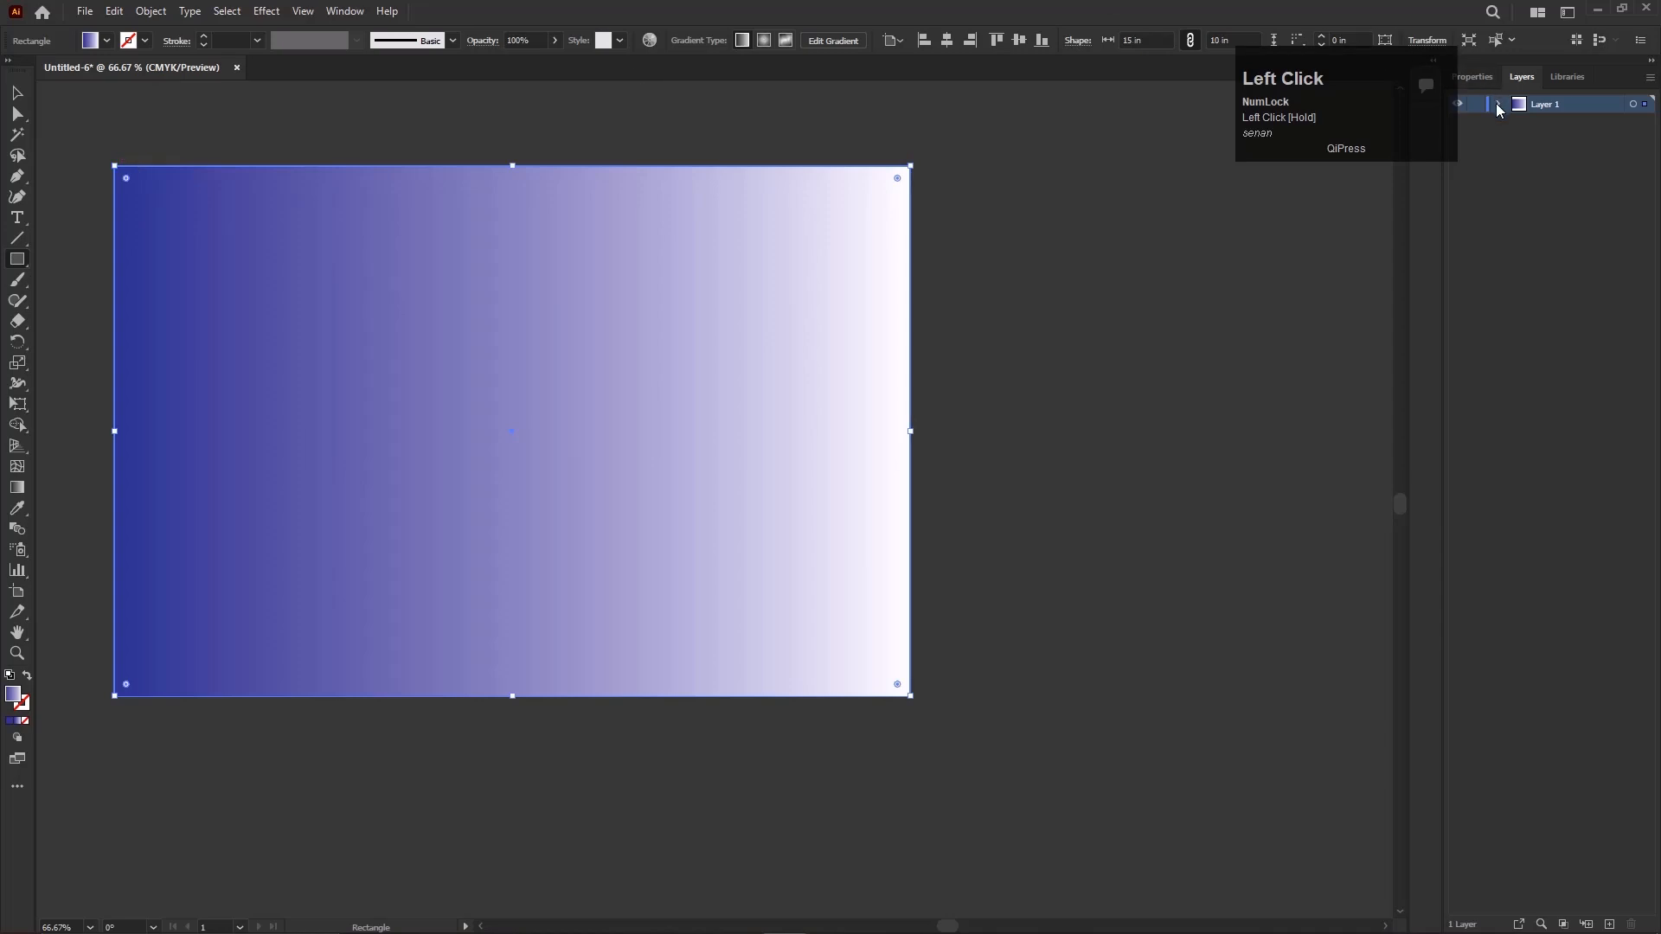
left_click_drag(1561, 126, 1557, 146)
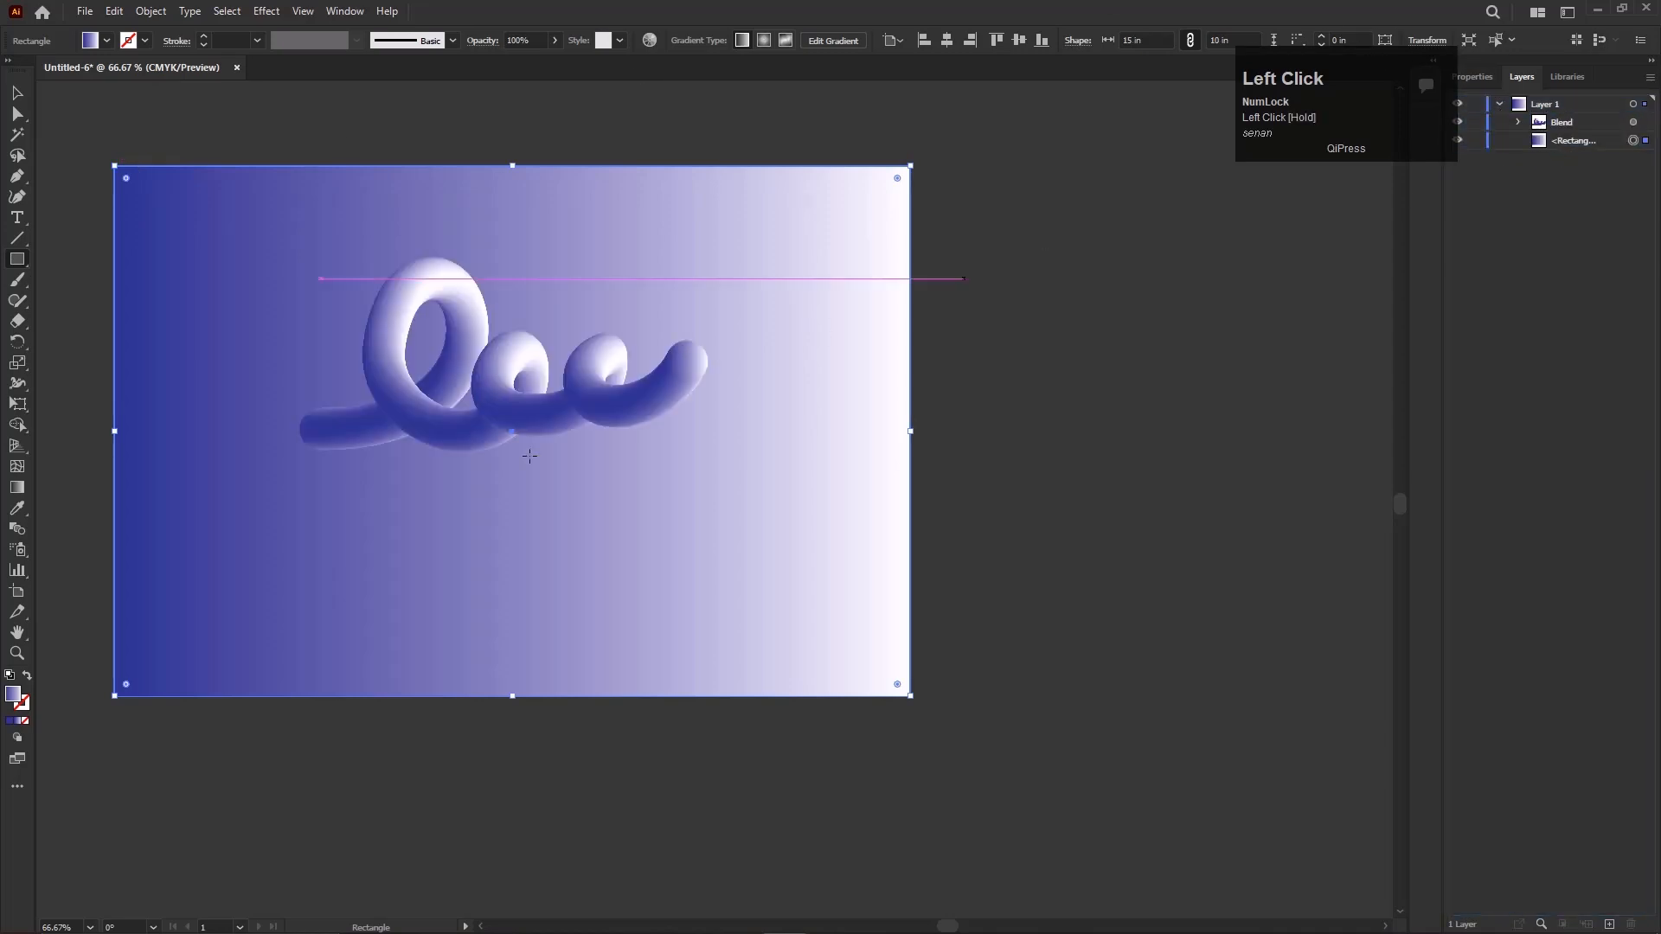
Step: Fill the background rectangle with a solid dark navy, about CMYK 92, 86, 49, 67
left_click(12, 724)
double_click(15, 702)
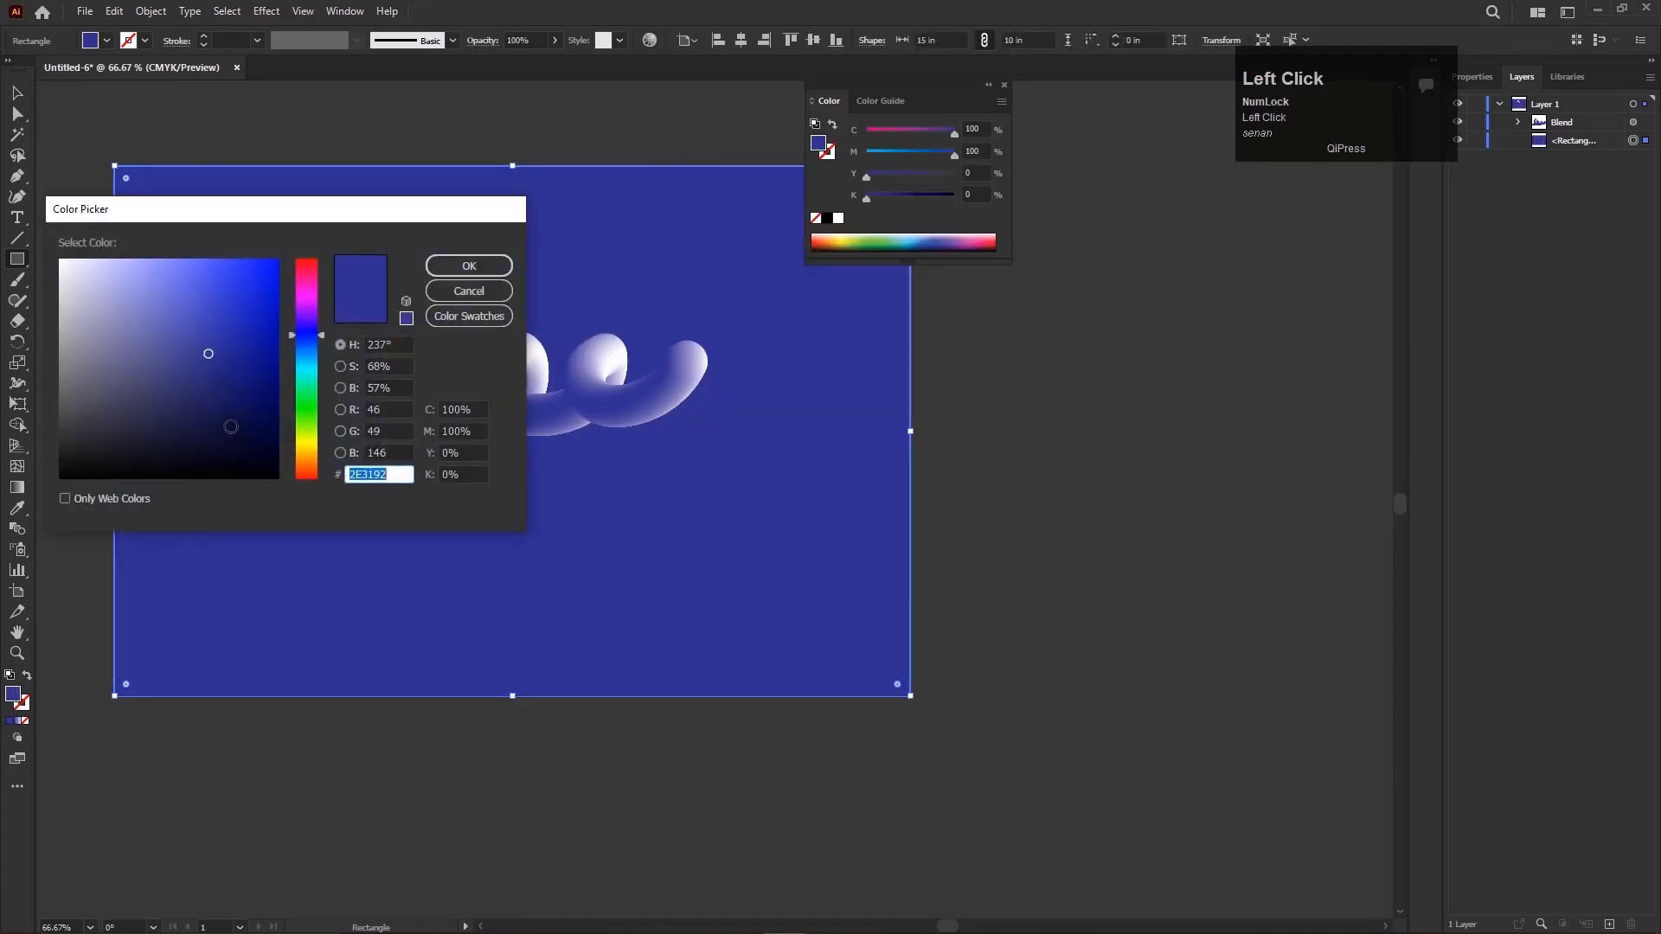
left_click_drag(264, 452, 272, 471)
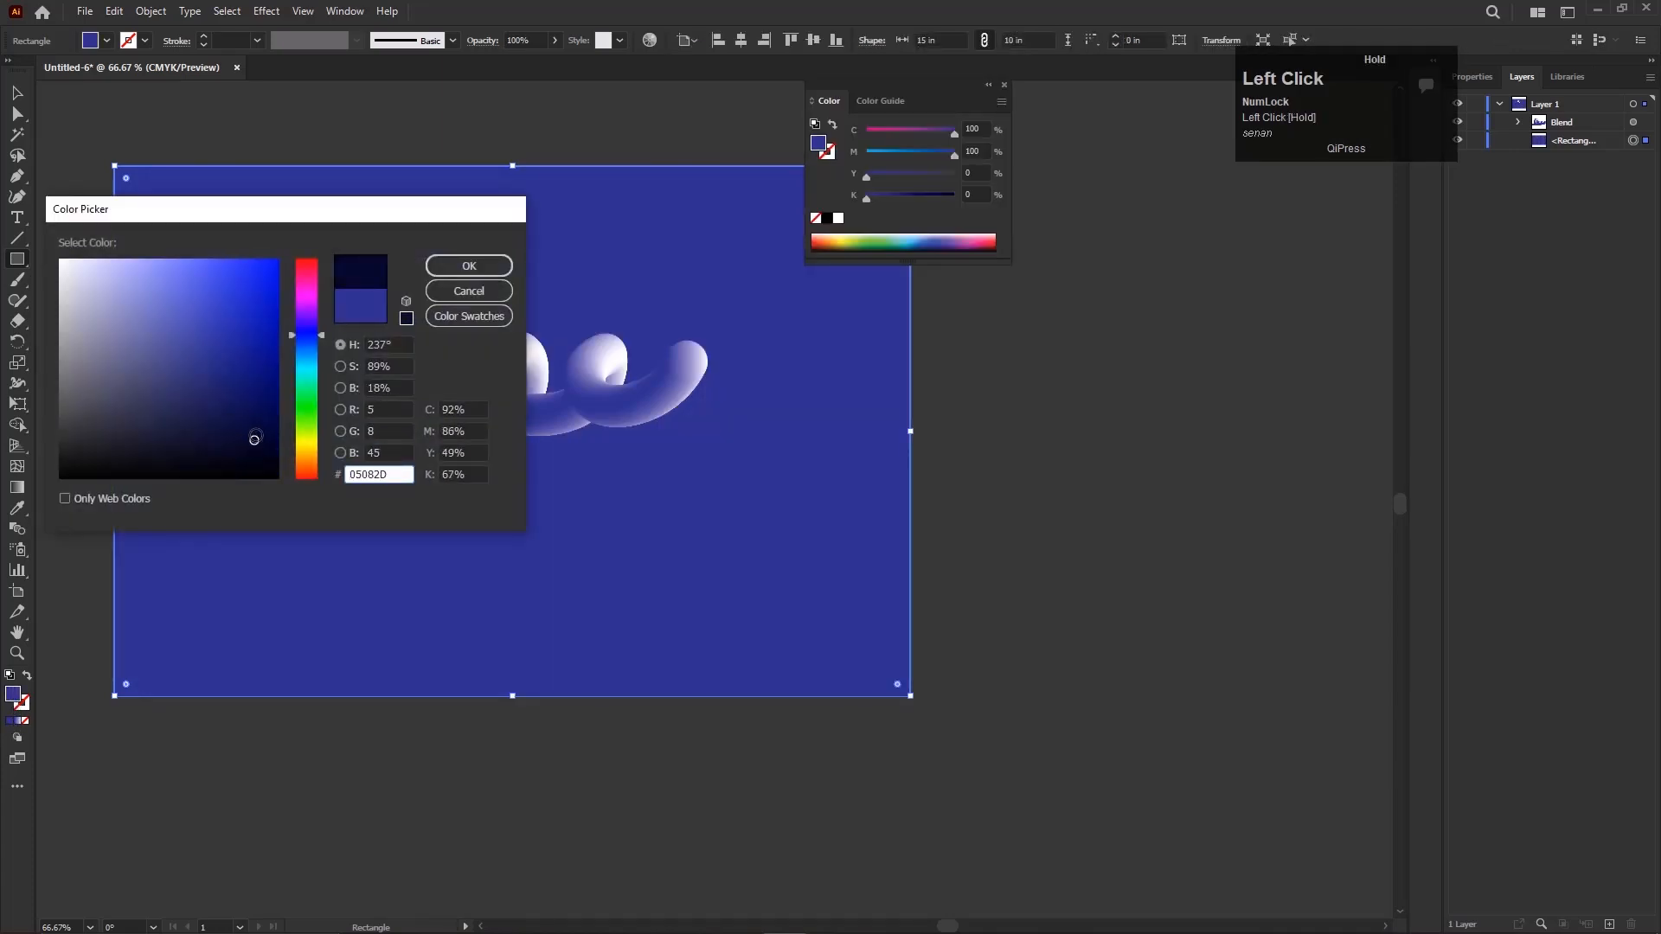
left_click(469, 265)
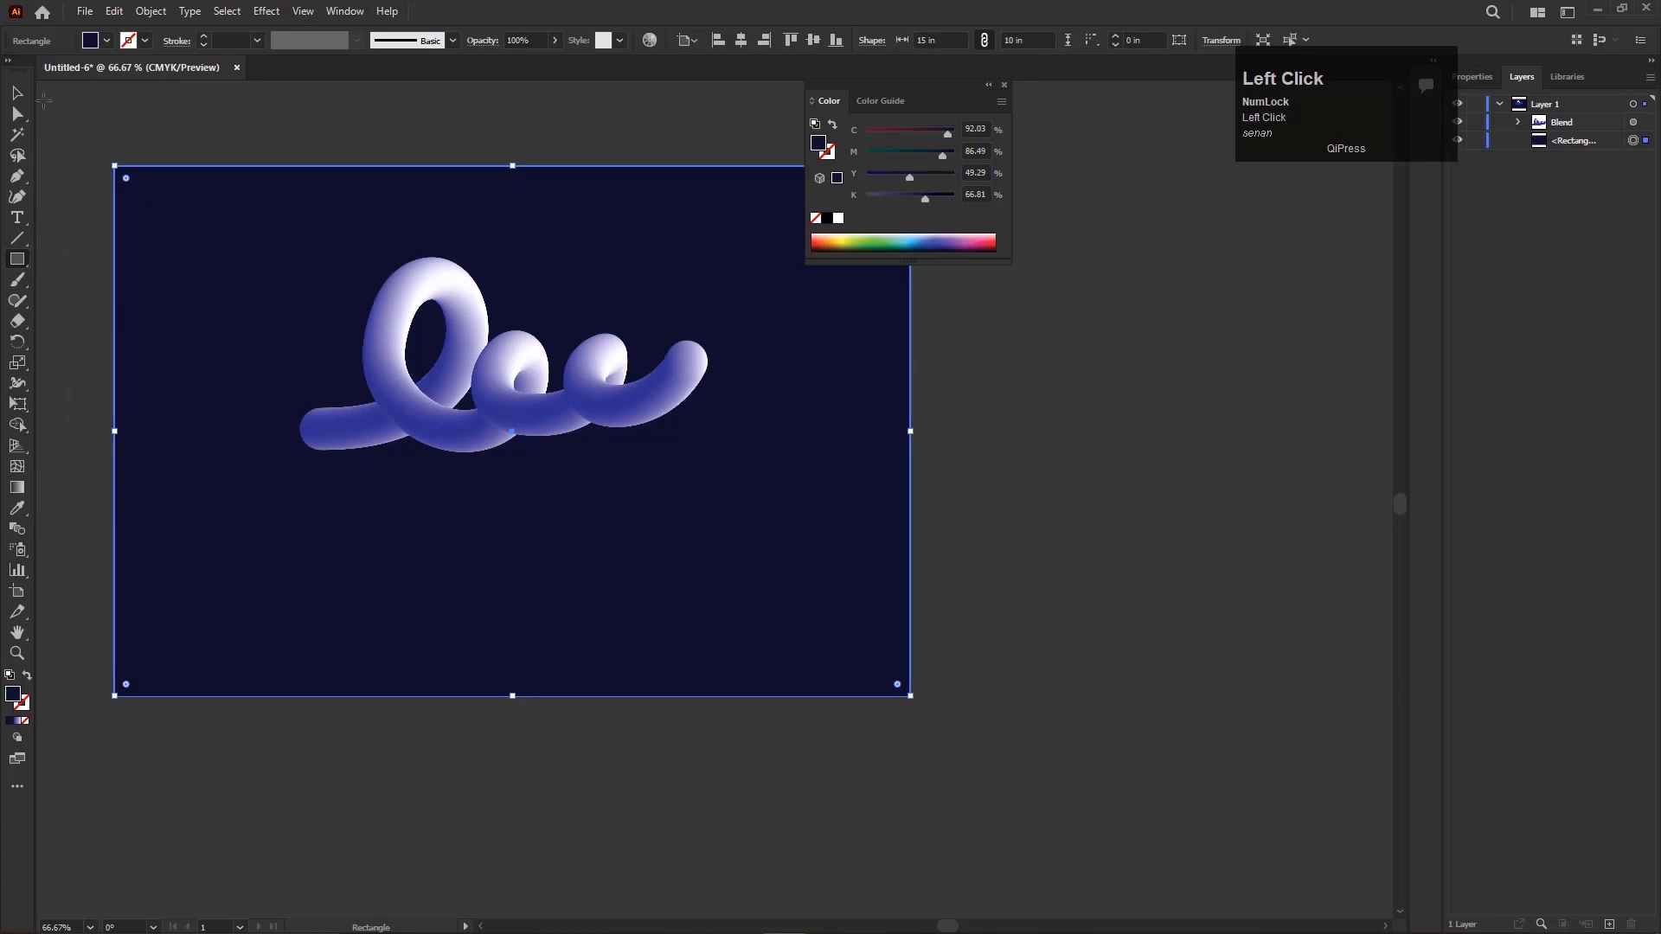
key("ctrl+0")
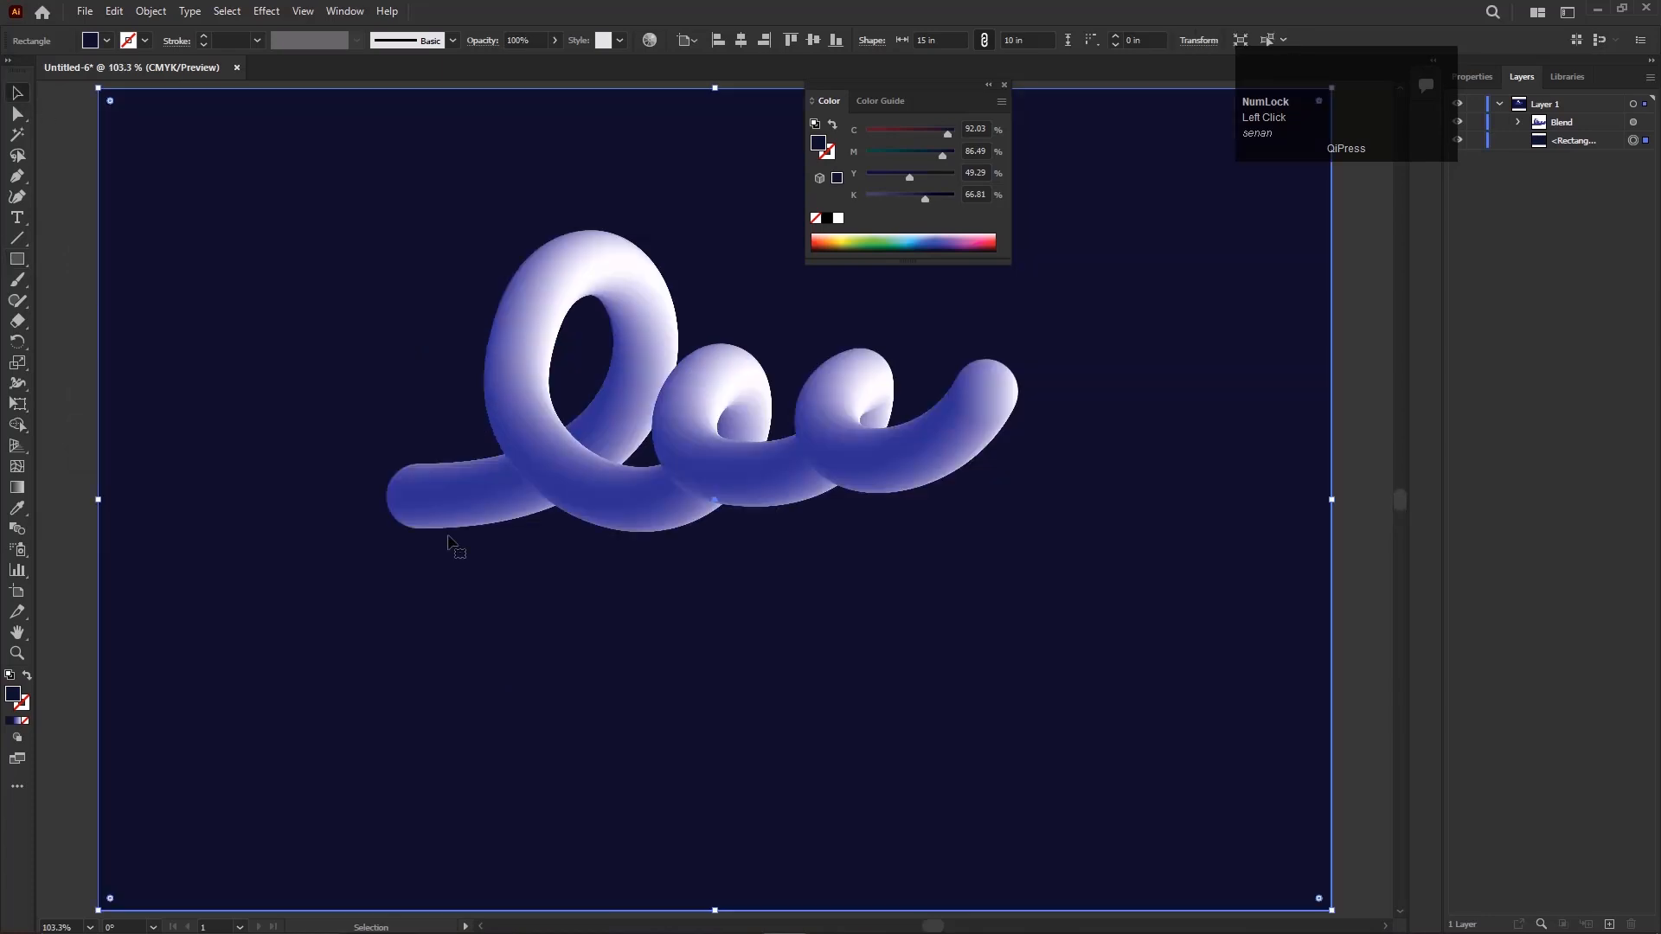
Step: Add the word "Easy" as point text below the looping blend
left_click(664, 487)
left_click(713, 651)
left_click(14, 220)
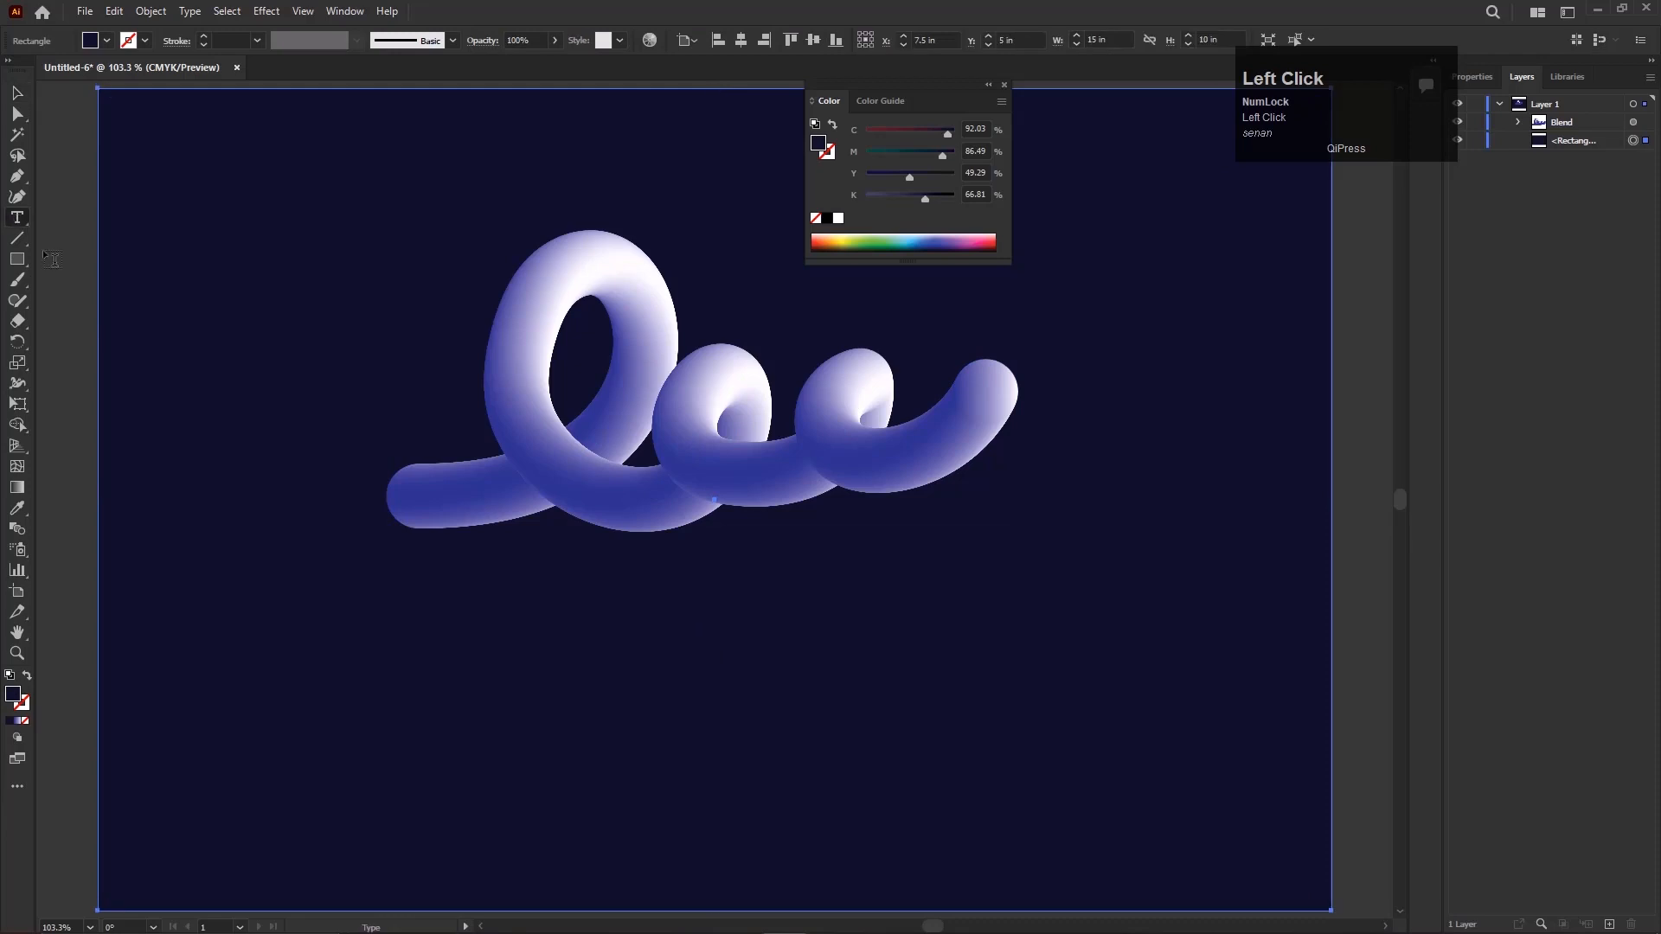
left_click(511, 707)
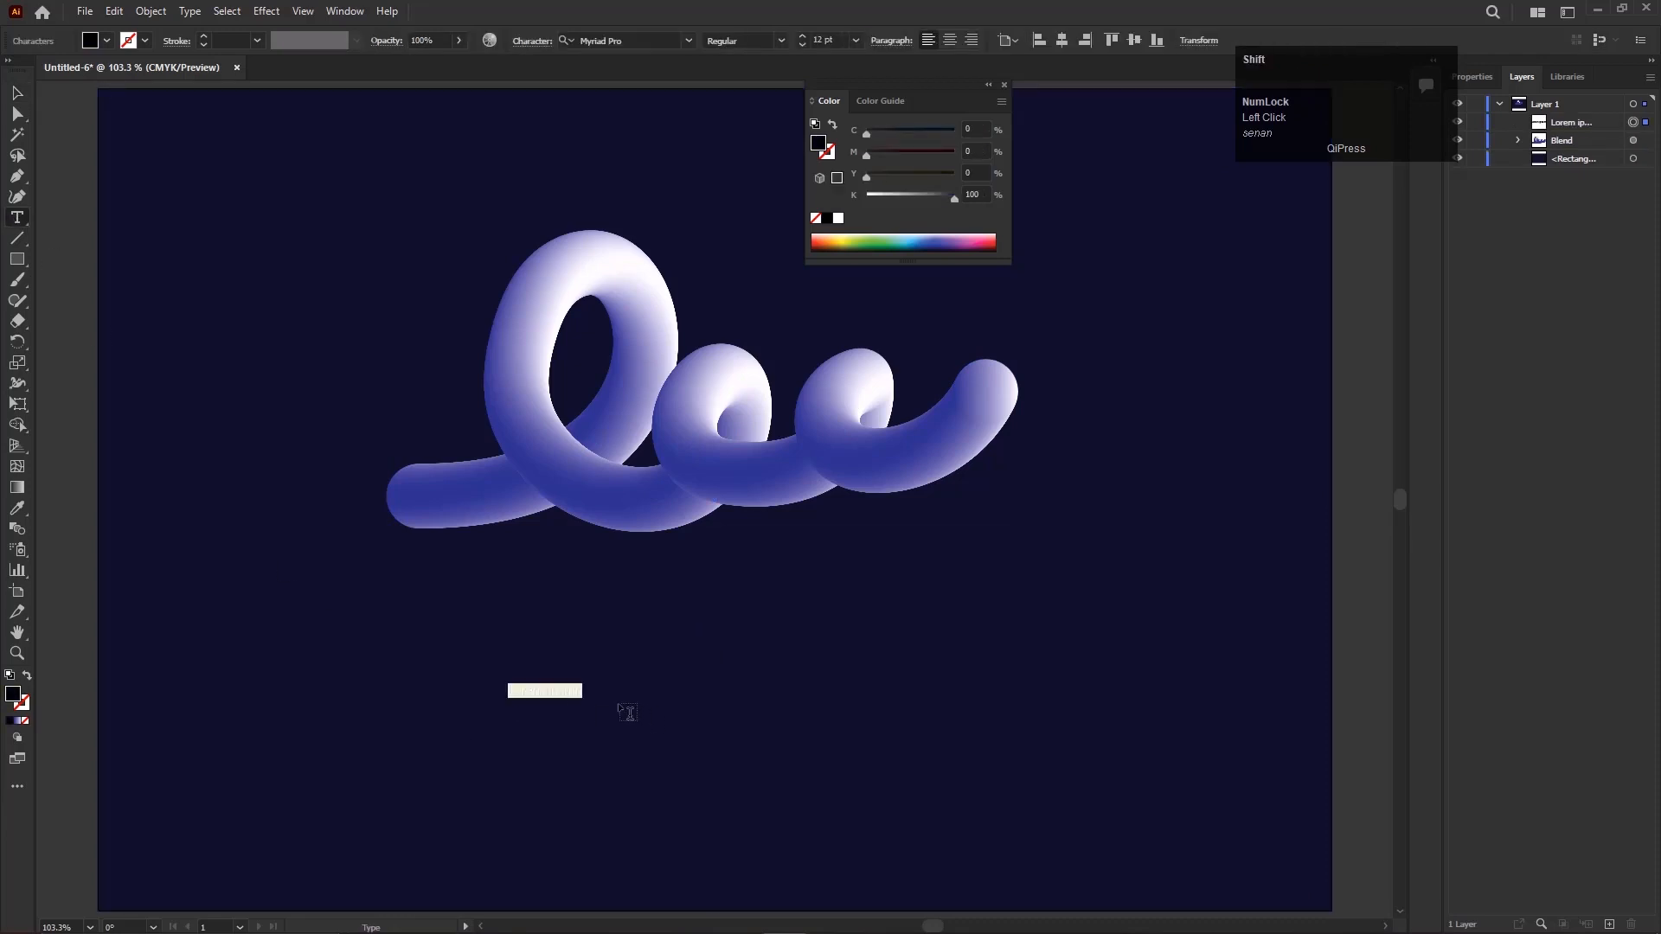
type("Easy")
key("Escape")
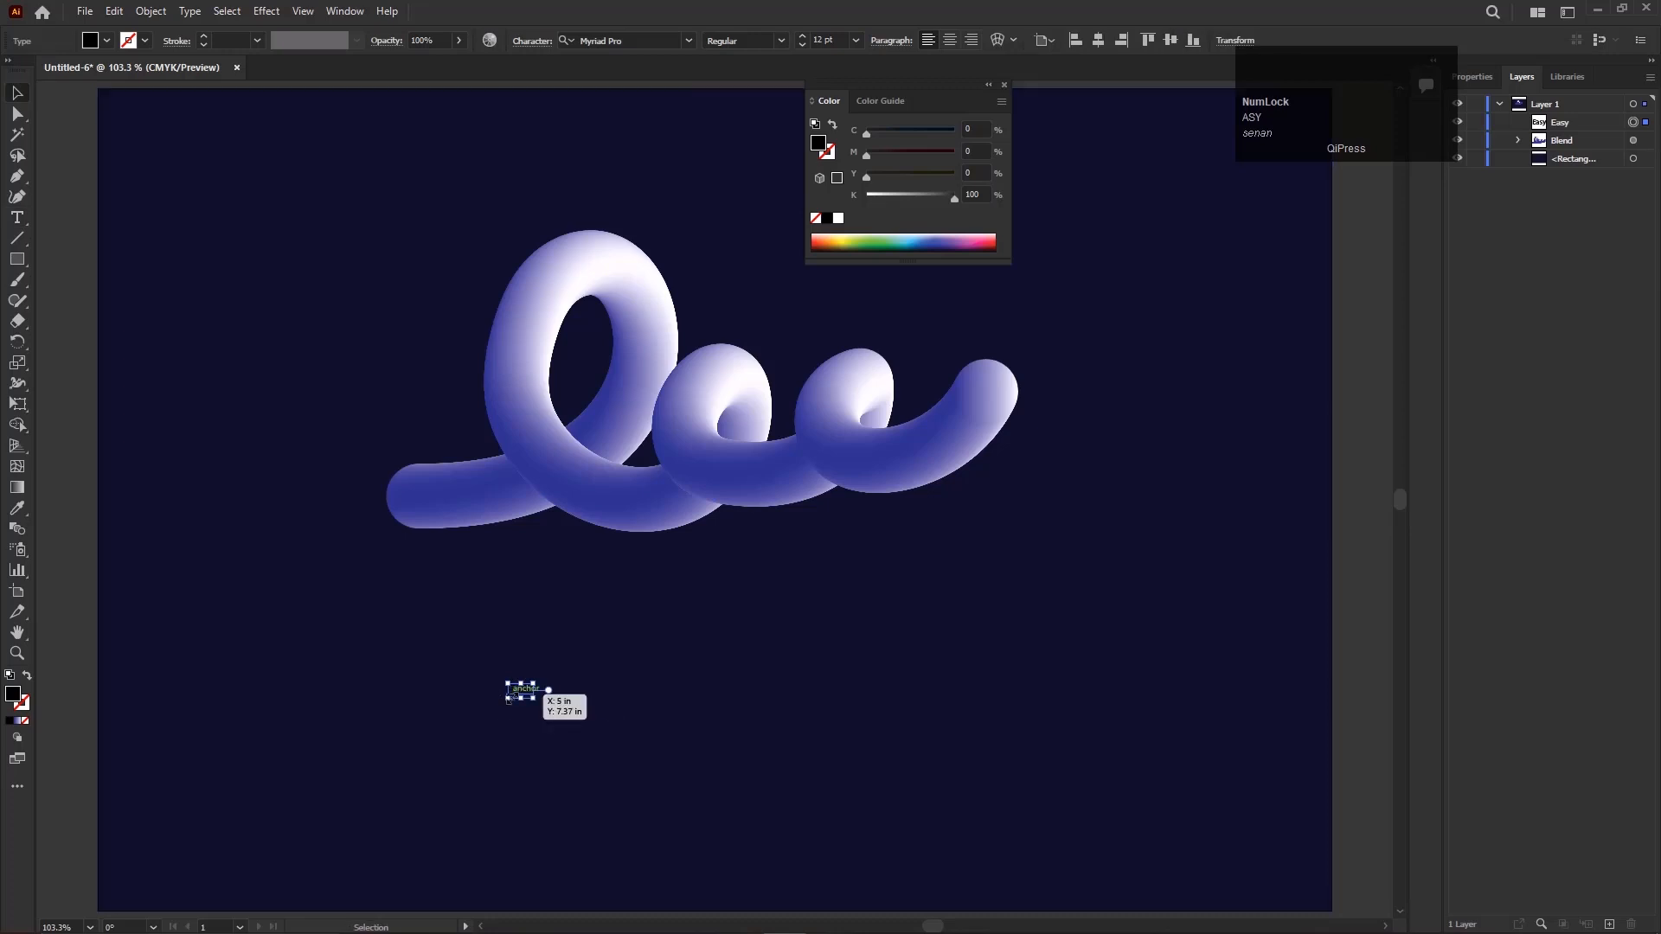
Step: Select the "Easy" lettering and change its fill to white
double_click(518, 693)
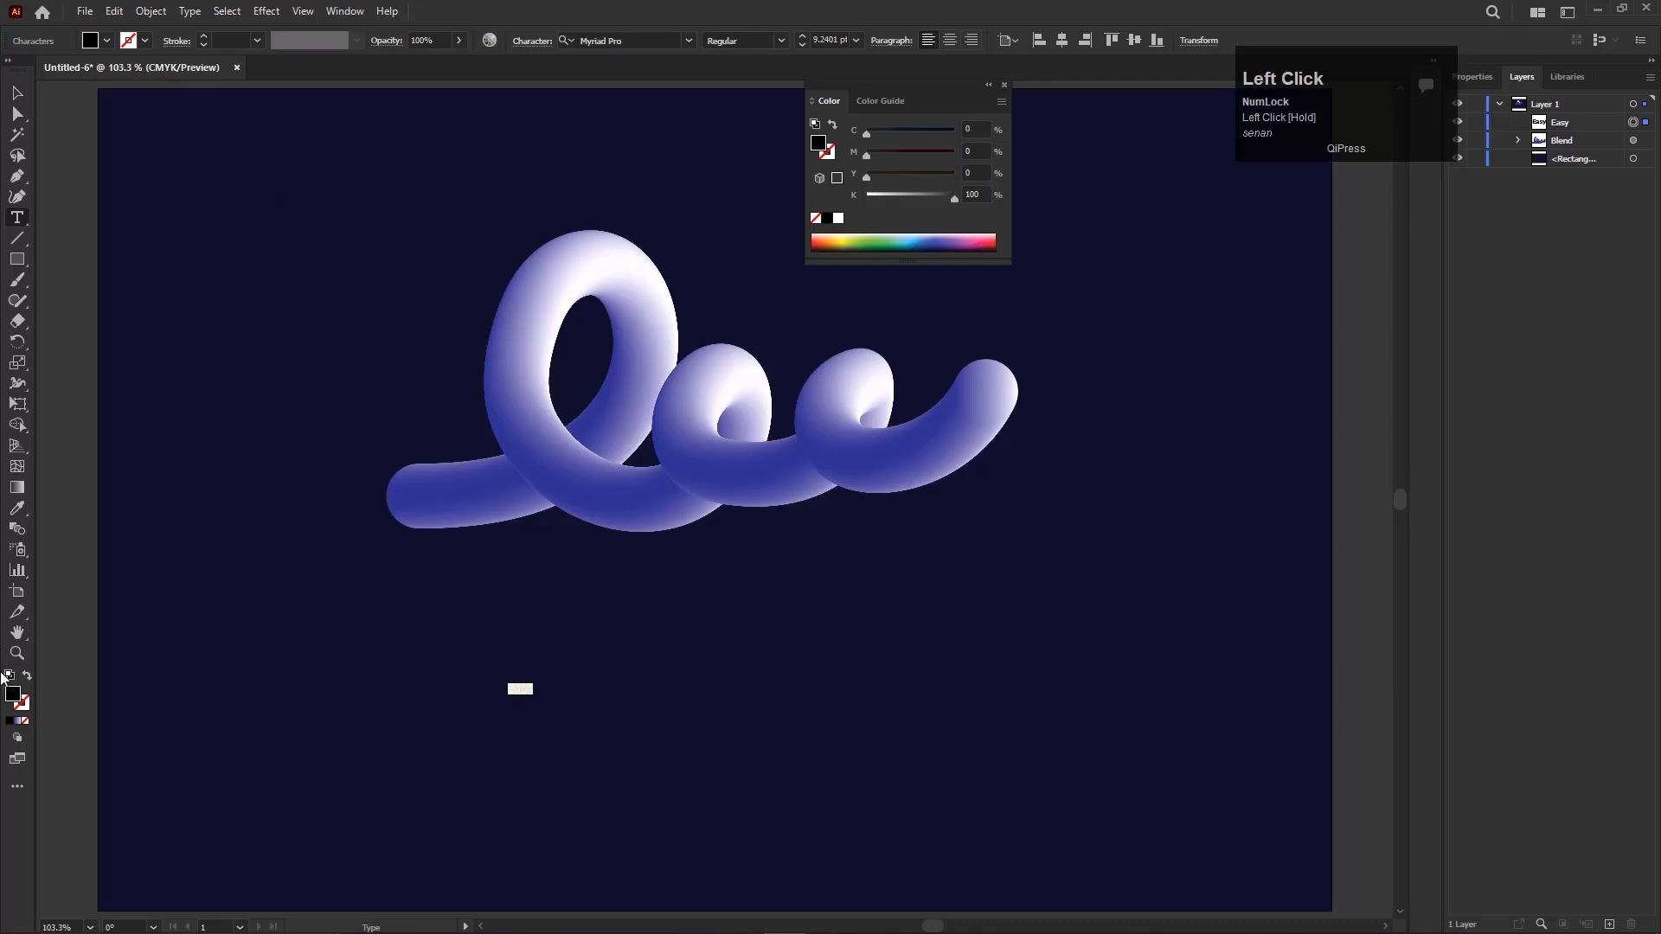
left_click(92, 43)
left_click(37, 67)
left_click(689, 12)
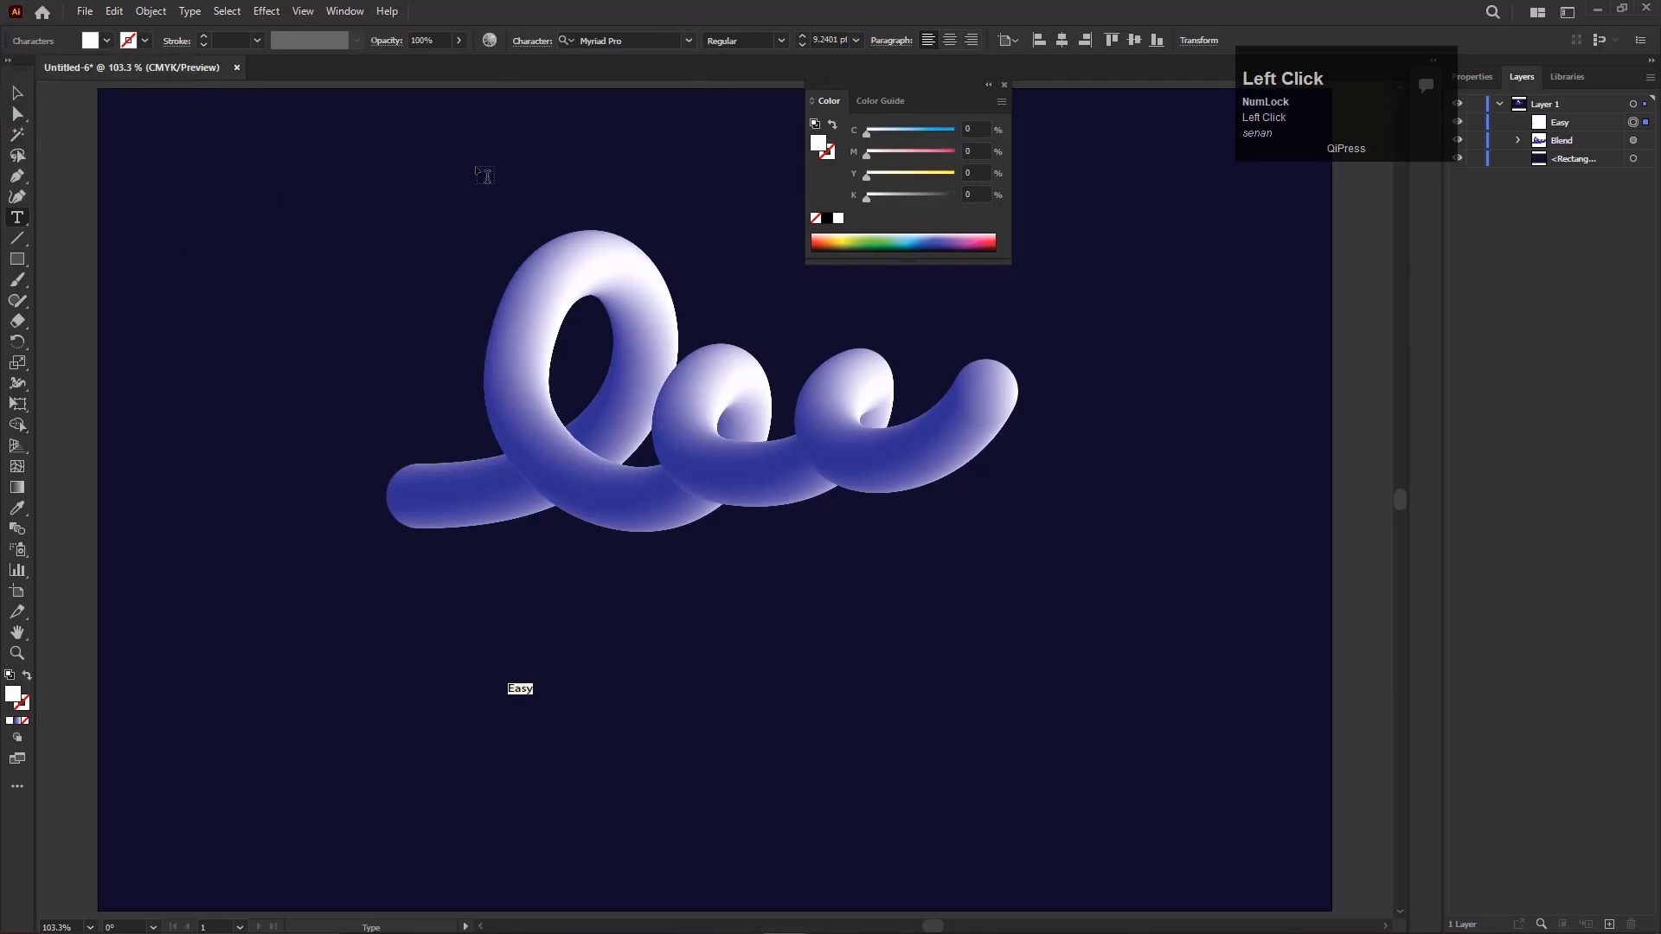
Step: Set the "Easy" text's font size to 72 pt and close the floating character and colour settings
key("ctrl+r")
key("ctrl+t")
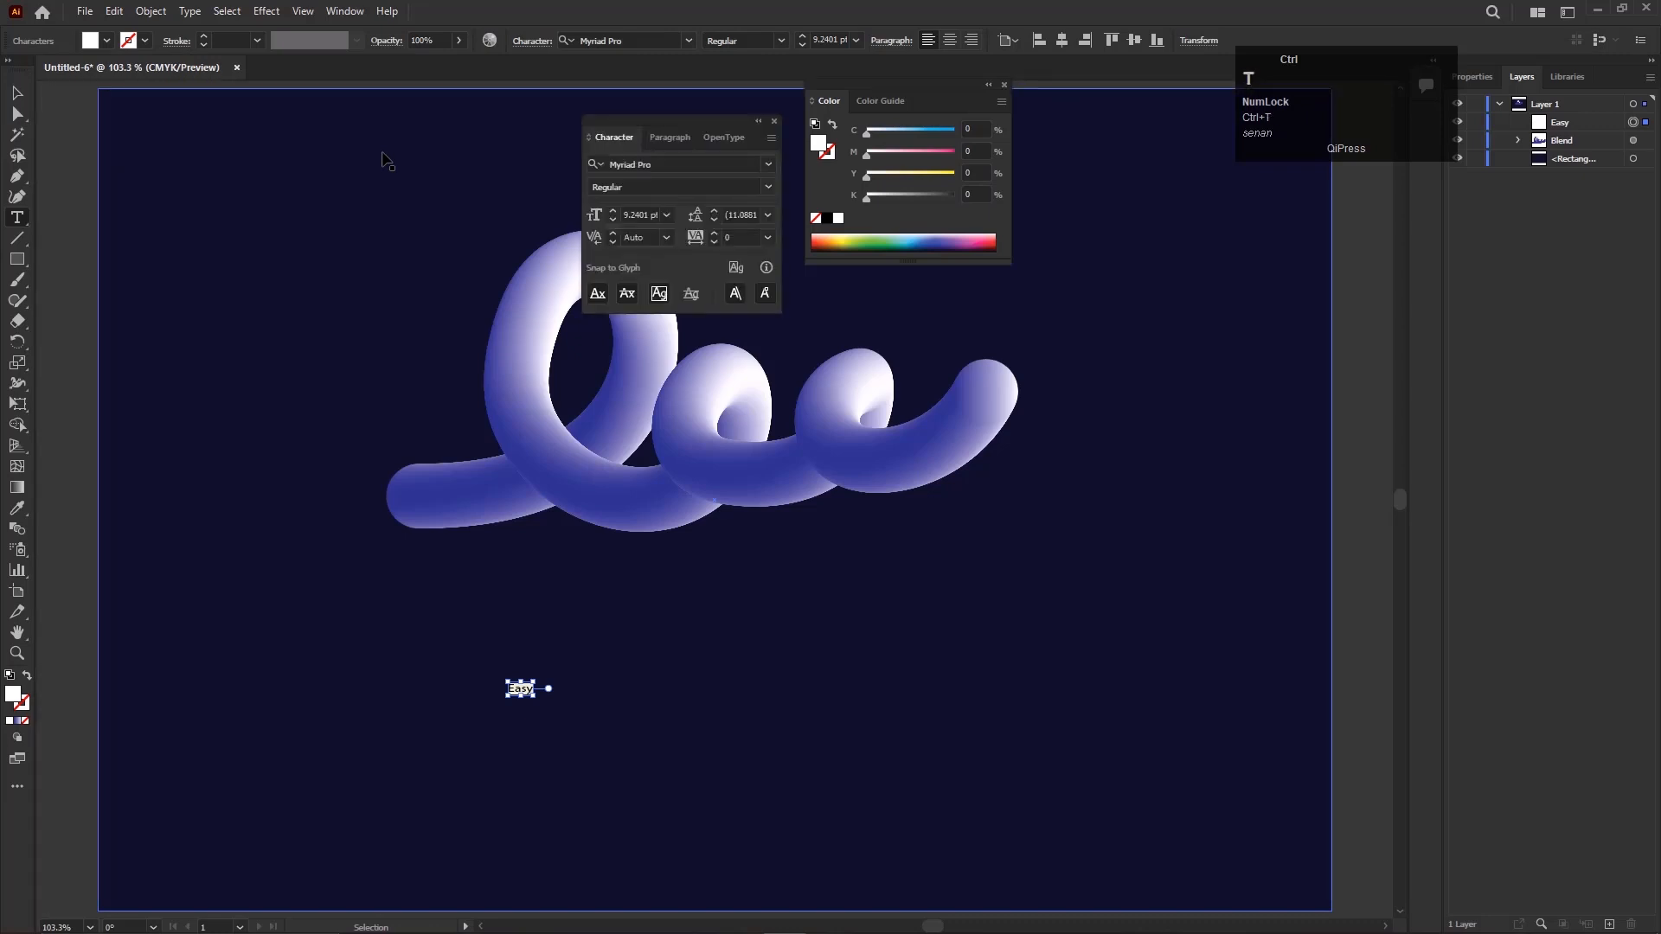
left_click(665, 215)
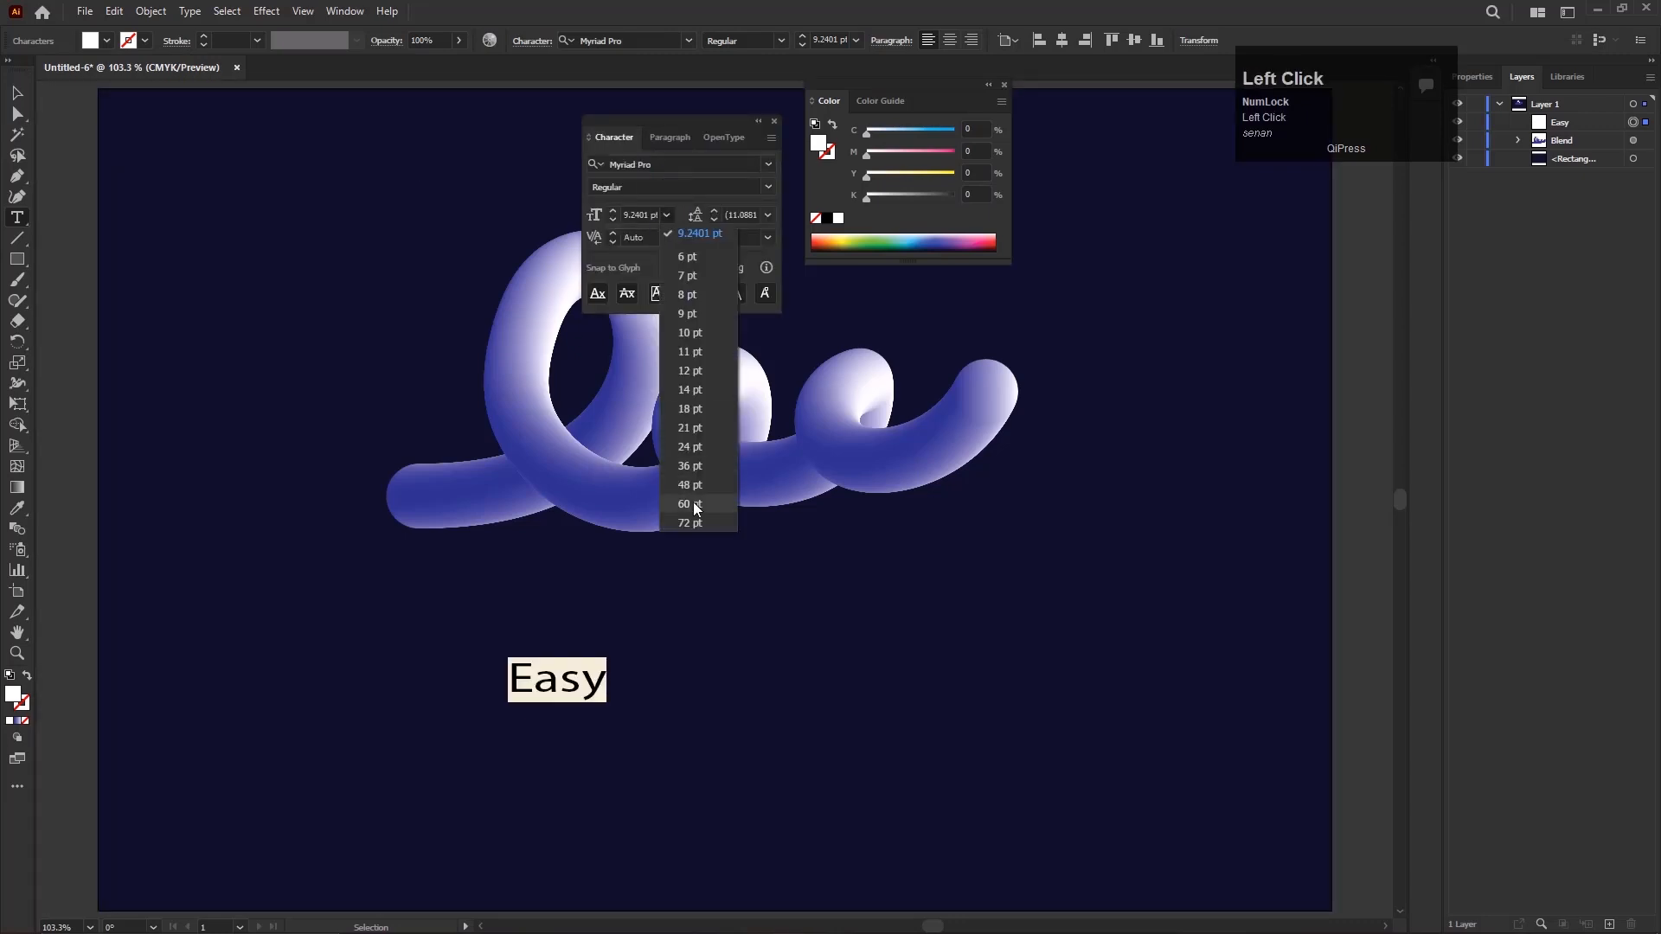
left_click(693, 520)
left_click(17, 93)
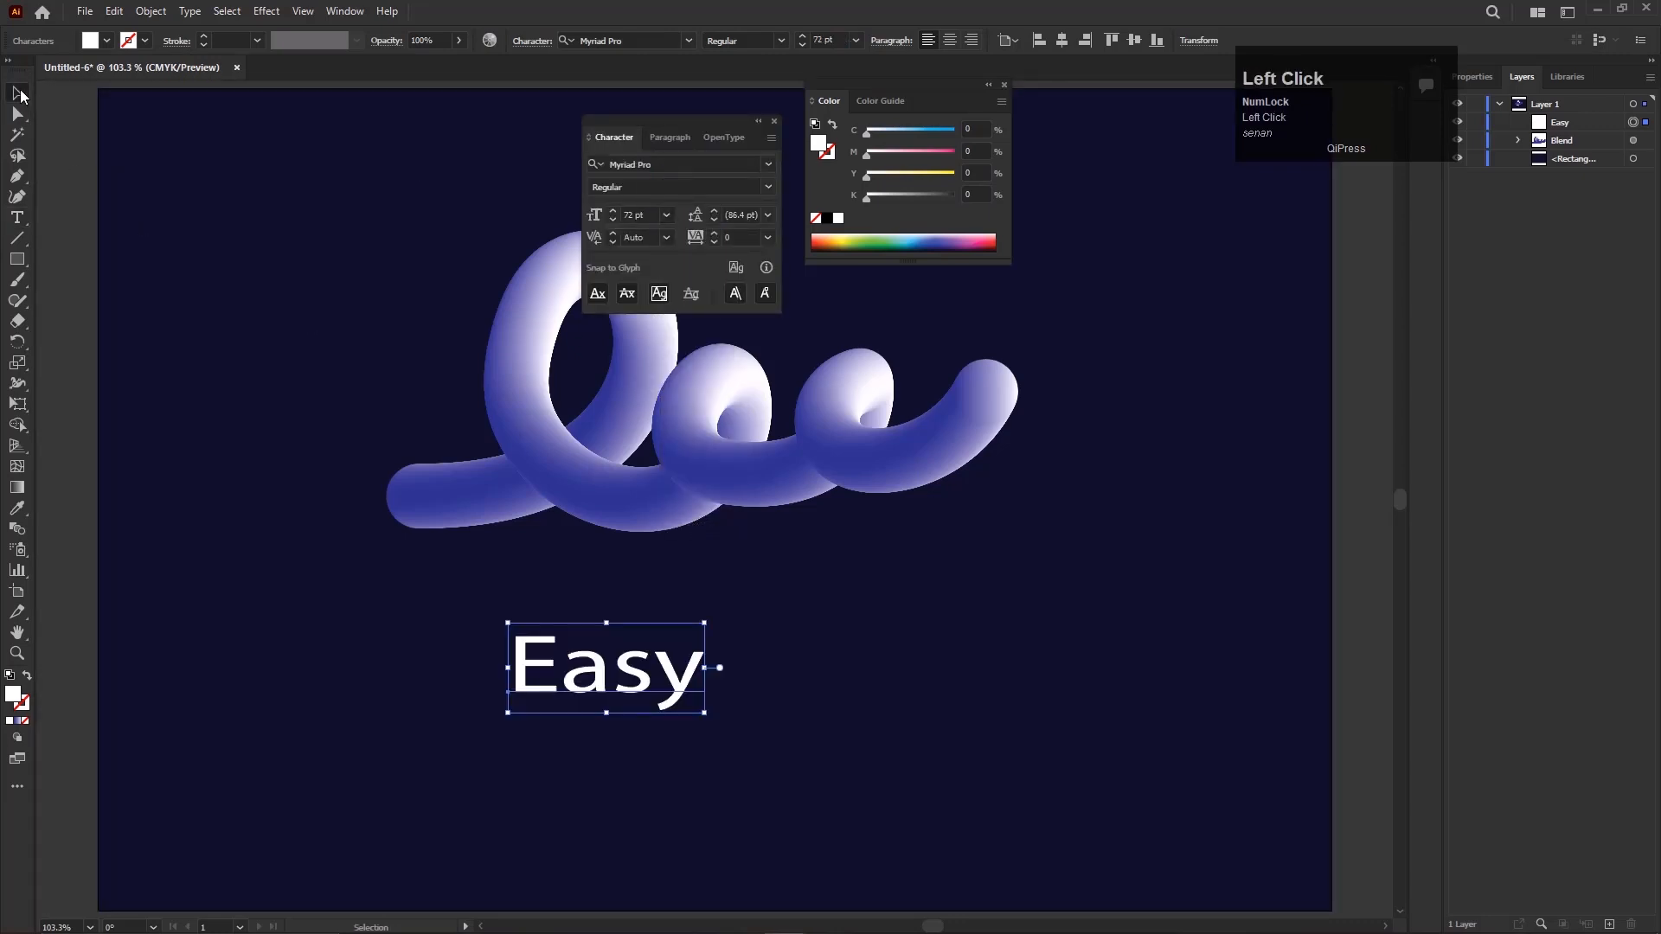
left_click(774, 121)
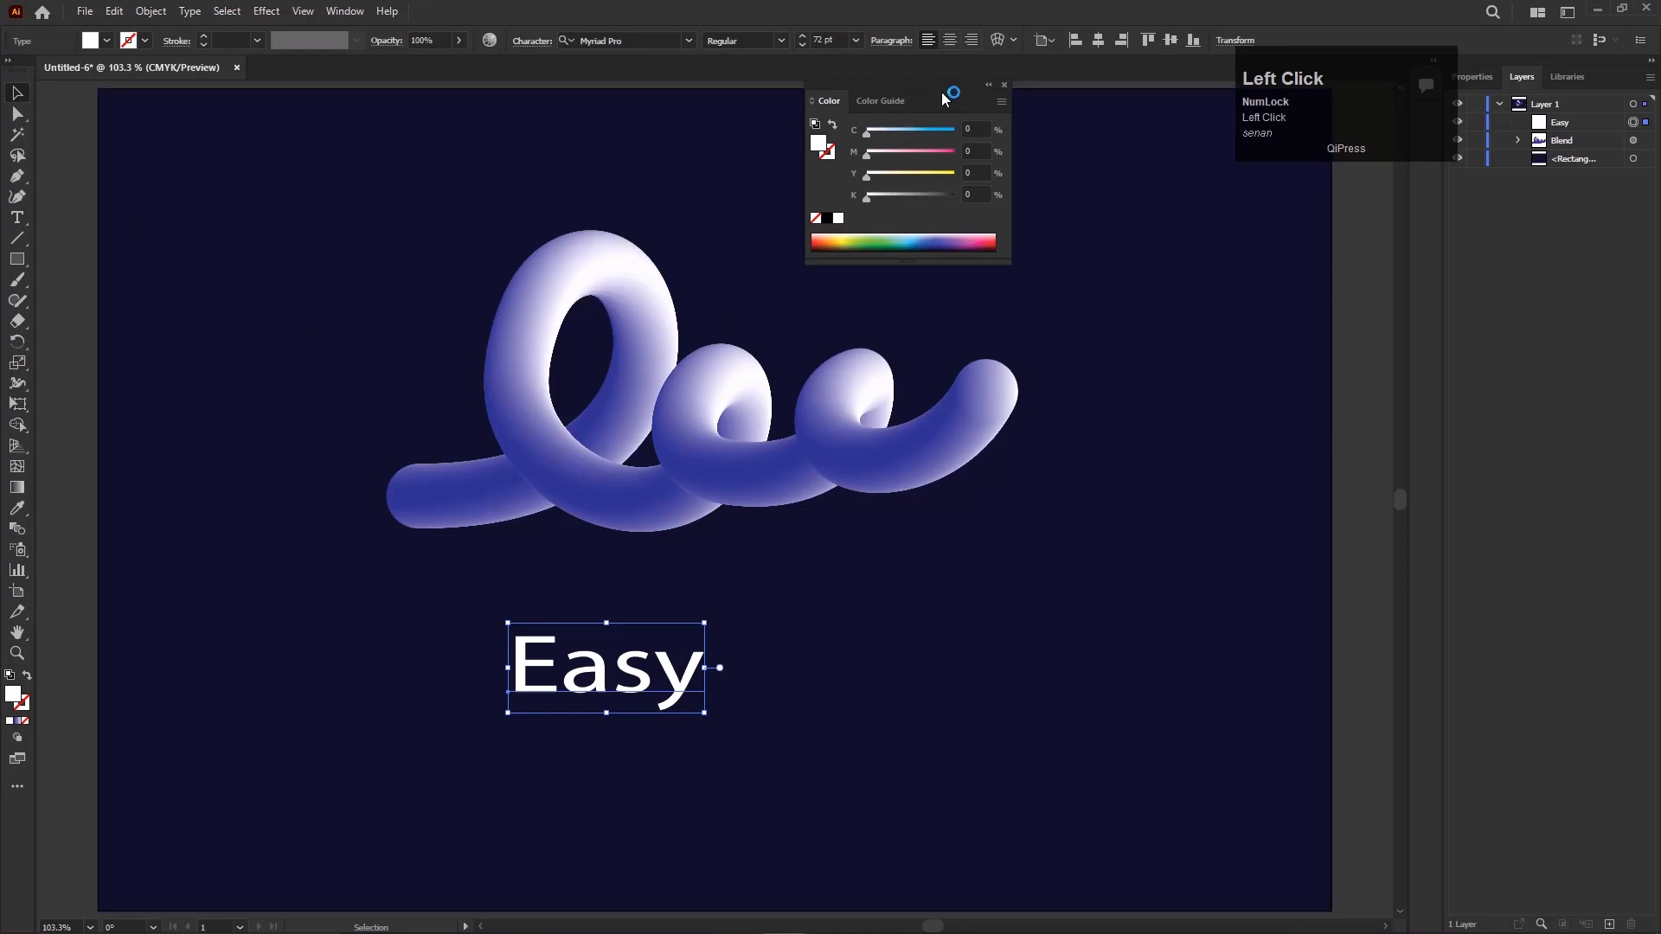
left_click(1005, 84)
Step: Enlarge the "Easy" text to about 183 pt and place it over the looping blend
left_click_drag(677, 670, 983, 351)
scroll(685, 556, "down", 1)
key("space")
left_click_drag(805, 716, 737, 749)
left_click_drag(749, 621, 766, 498)
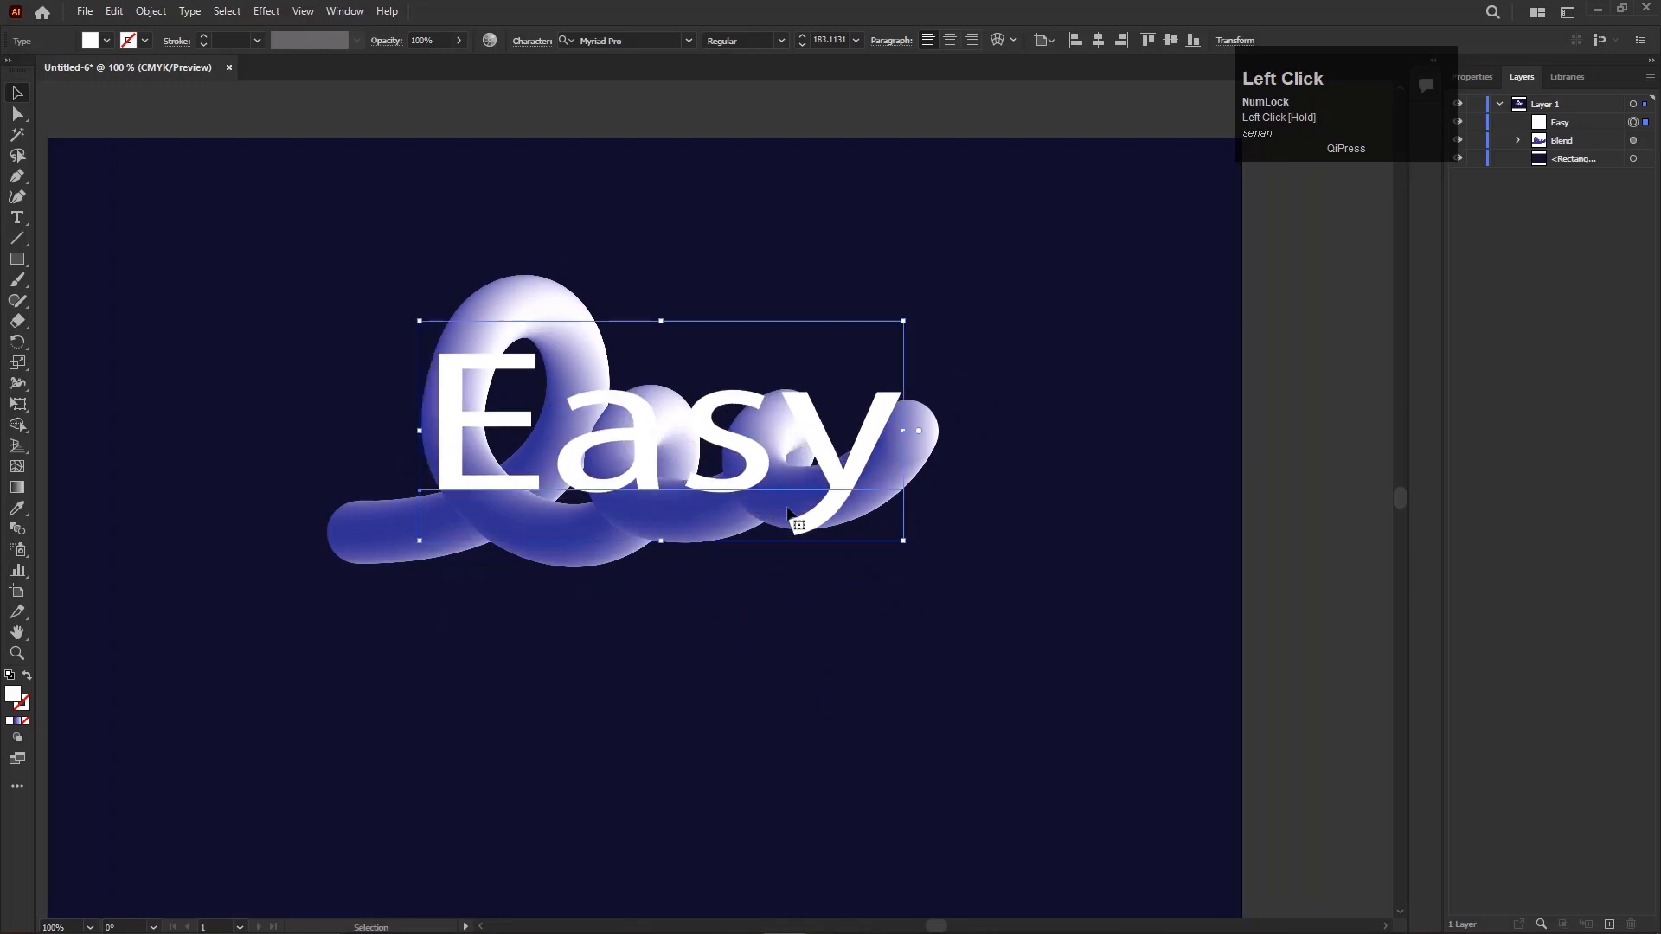
Step: Scale the "Easy" text up to about 277 pt and reposition it so its letters overlap the loops
left_click_drag(904, 541, 1048, 663)
left_click_drag(917, 580, 775, 620)
left_click_drag(568, 360, 568, 308)
left_click_drag(711, 553, 728, 559)
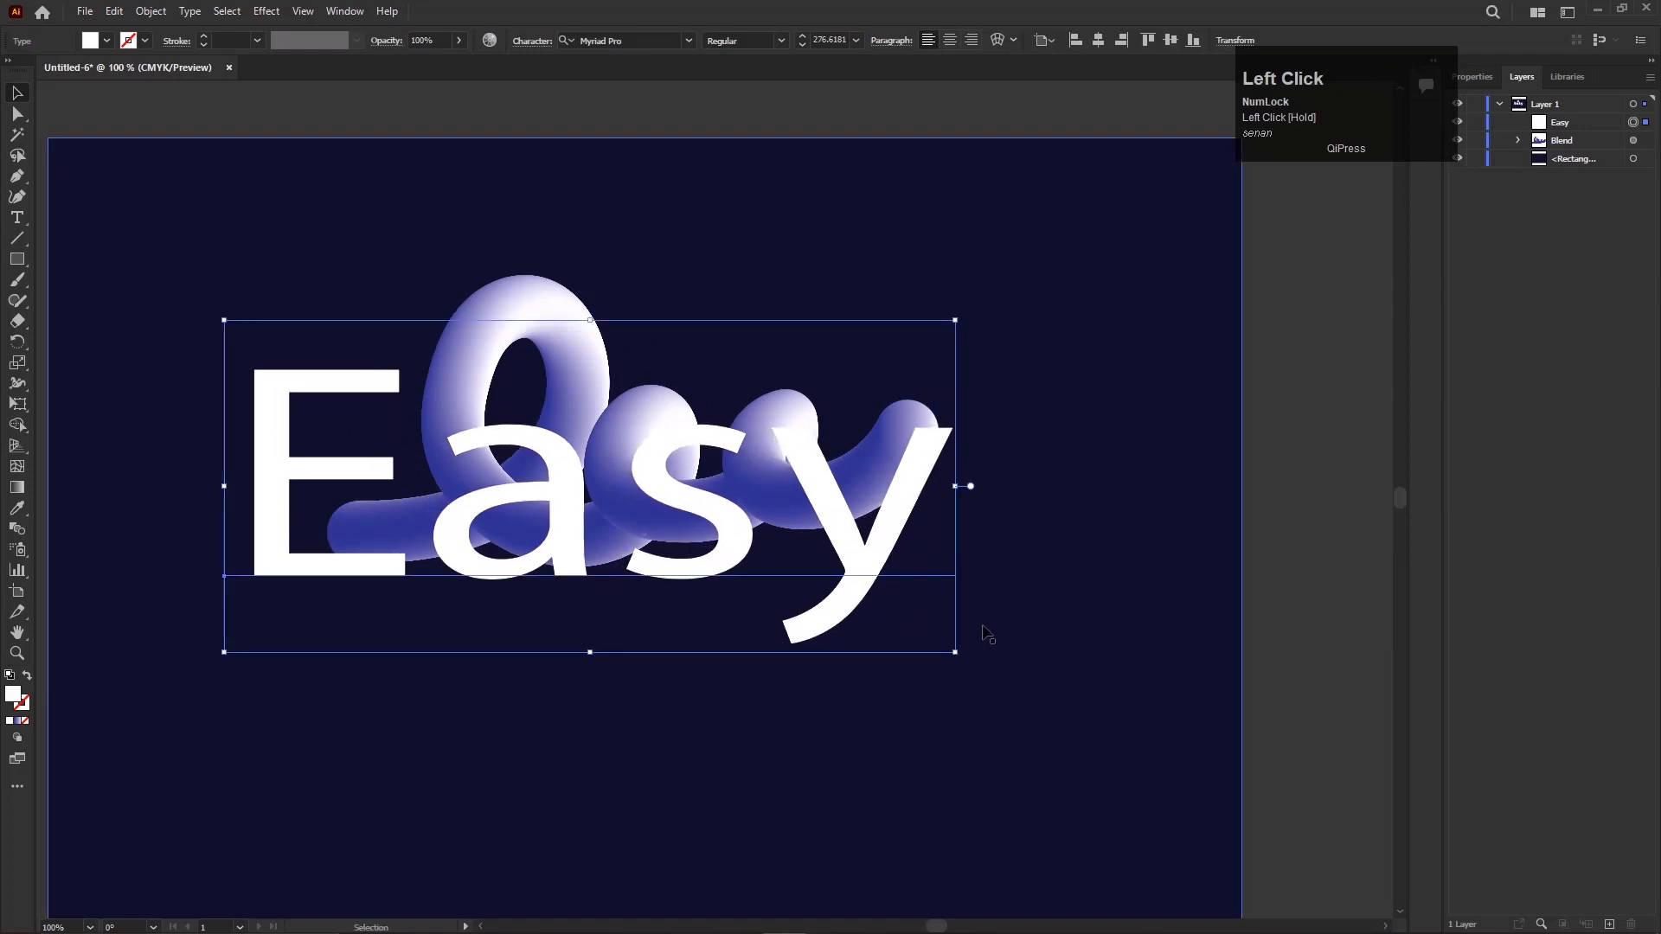
left_click(982, 627)
left_click_drag(851, 574, 867, 547)
left_click(588, 373)
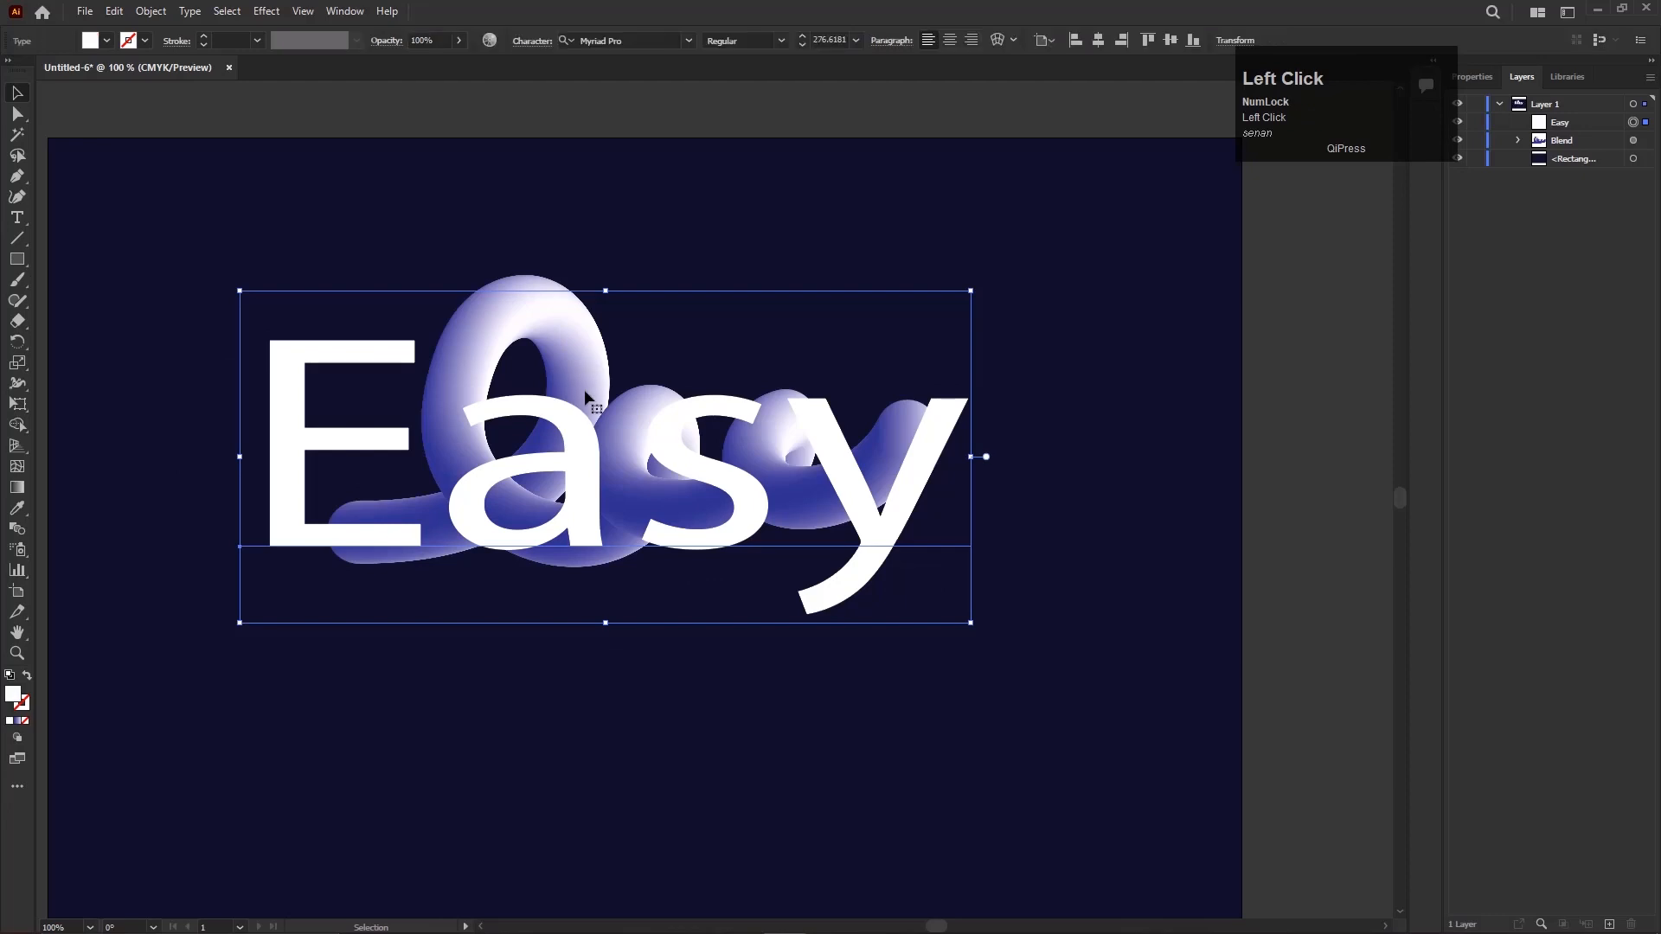
left_click_drag(674, 575, 731, 586)
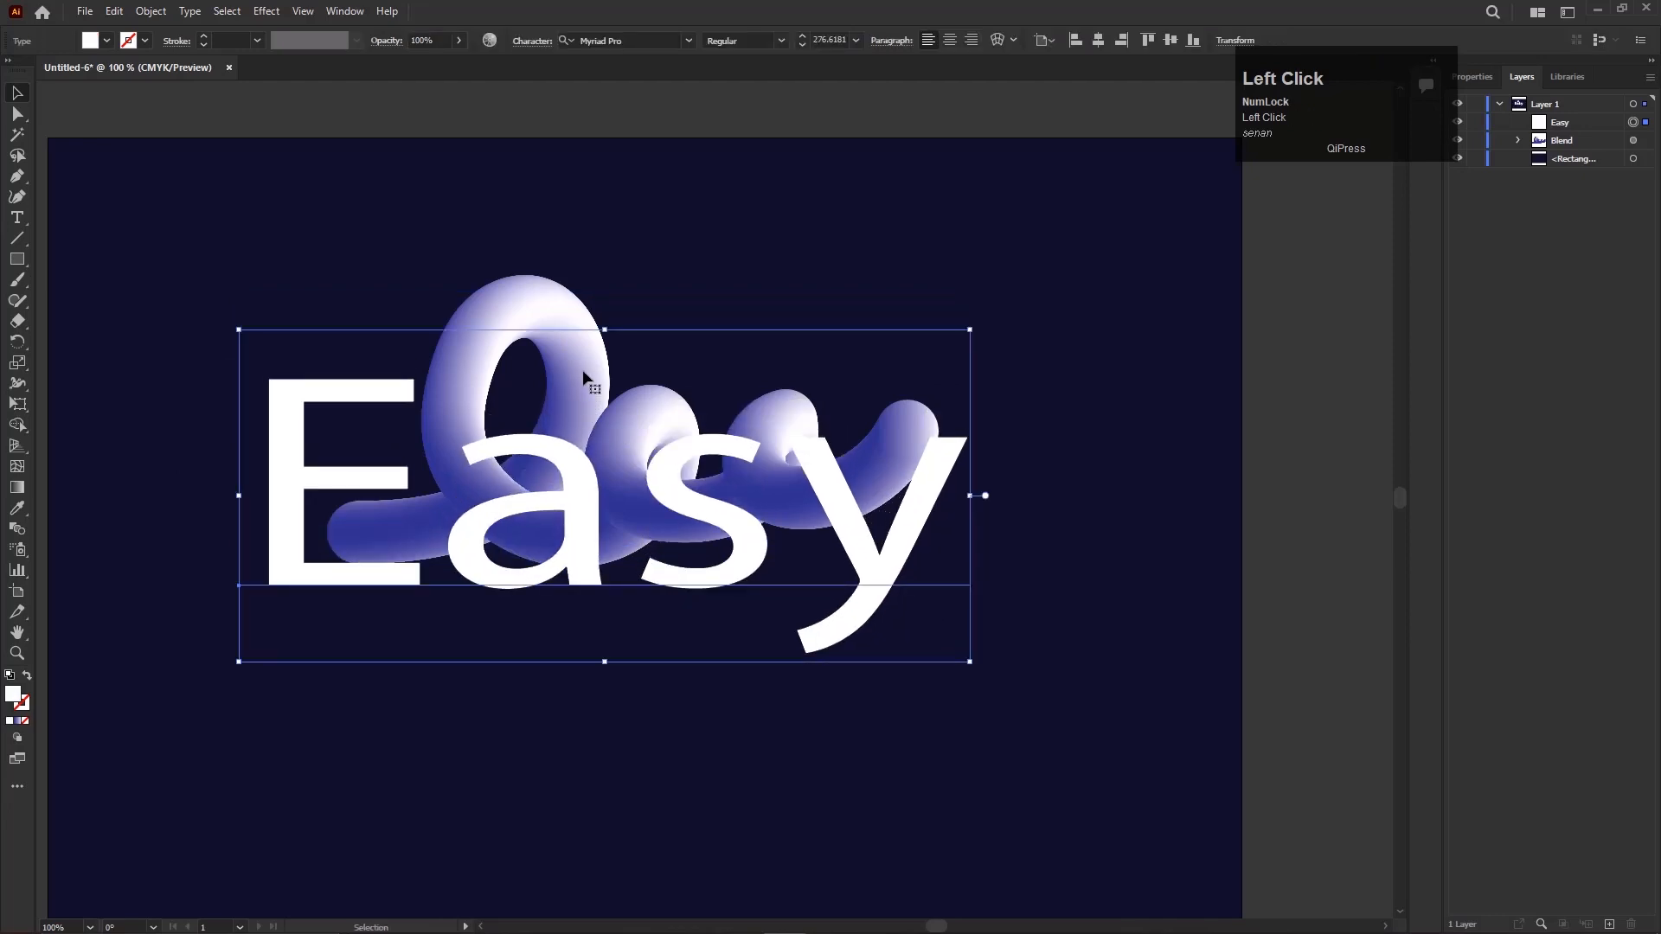
Step: Scale the looping blend down proportionally about its centre to about 5.93 in wide, and shift the text and the blend lower on the artboard
left_click(561, 316)
left_click_drag(632, 306, 626, 337)
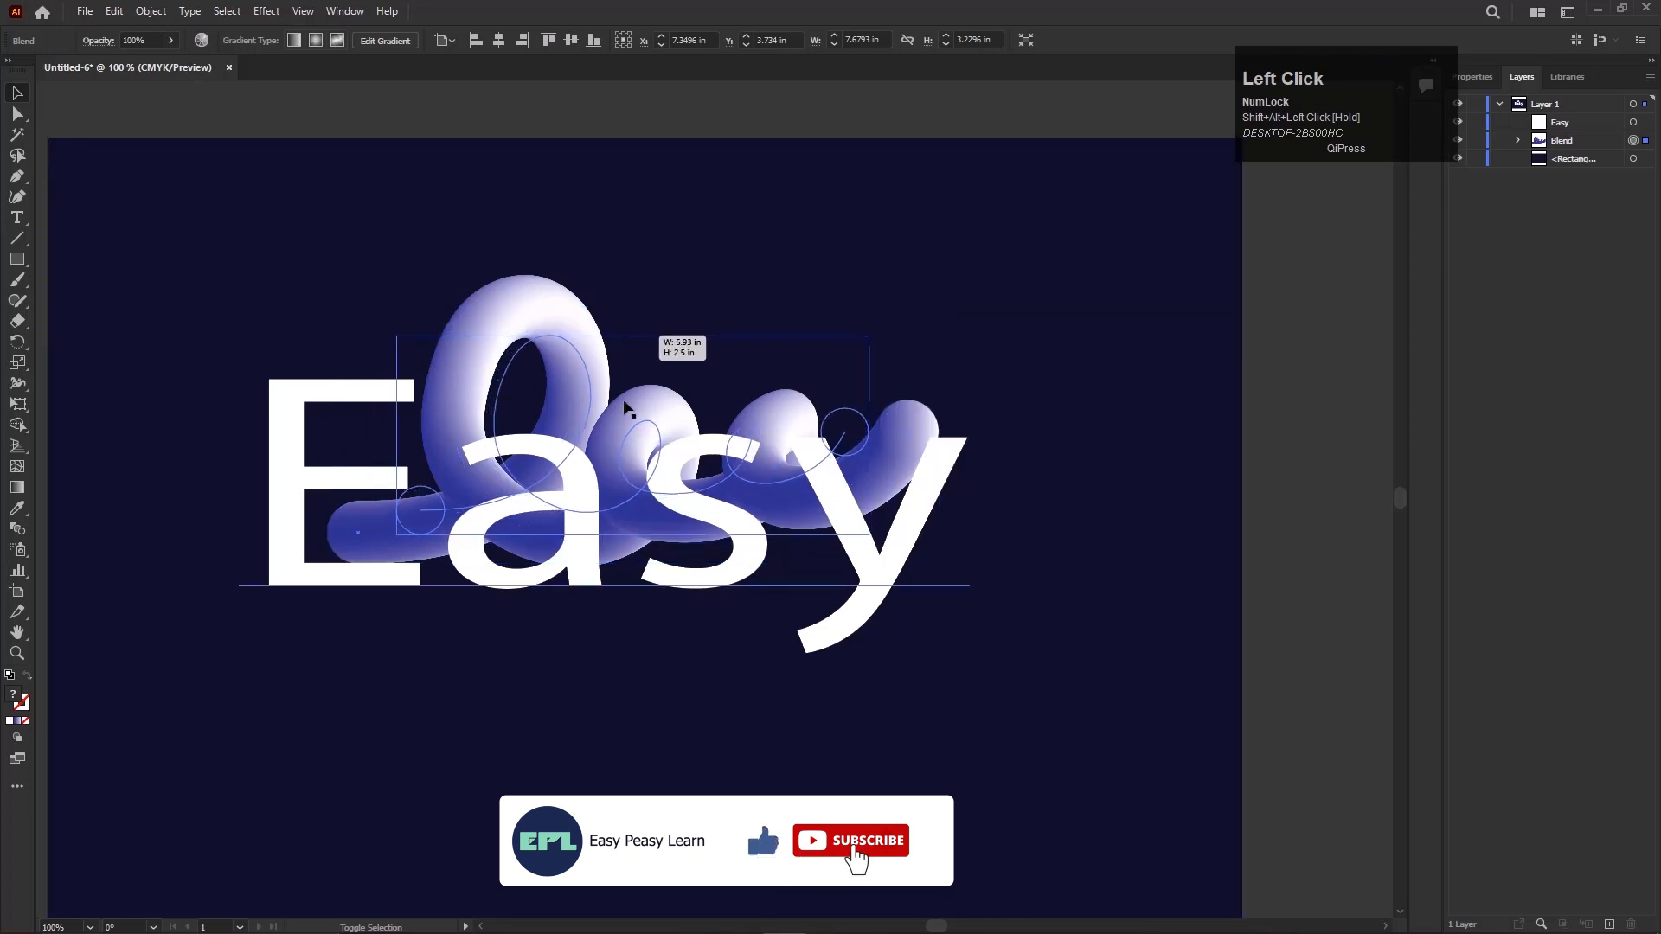
left_click_drag(639, 417, 681, 458)
left_click_drag(557, 333, 546, 421)
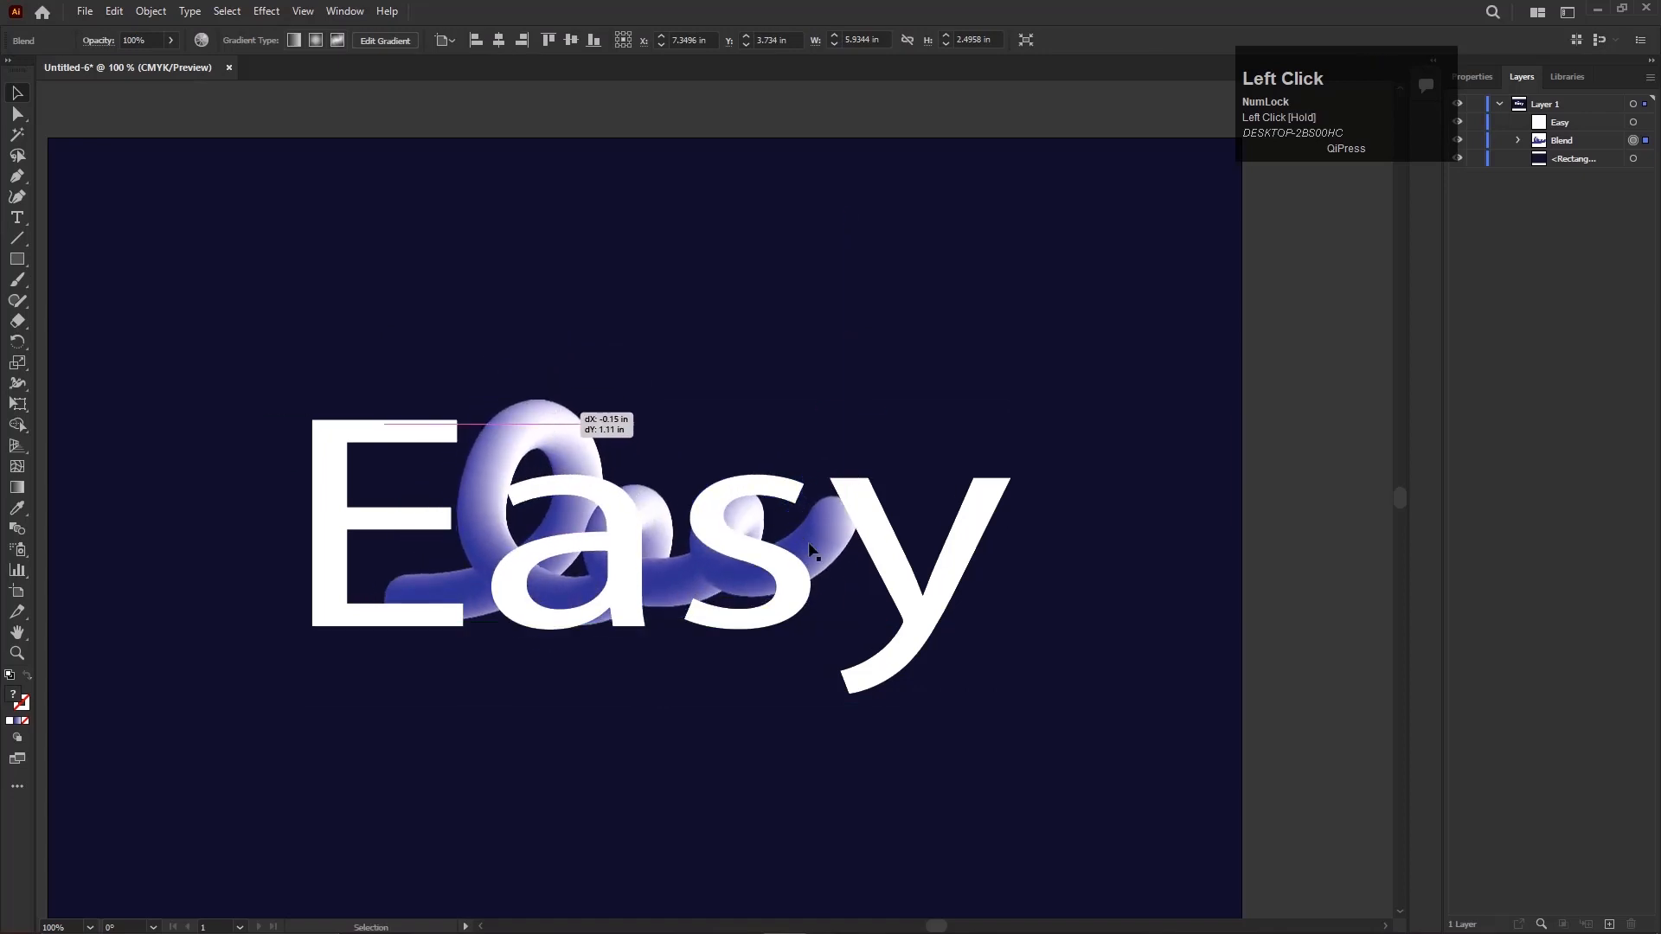
left_click_drag(805, 543, 804, 543)
Step: Scale the blend up proportionally to about 6.73 in wide and move the blend and the text near the artboard's centre
left_click_drag(856, 423, 958, 370)
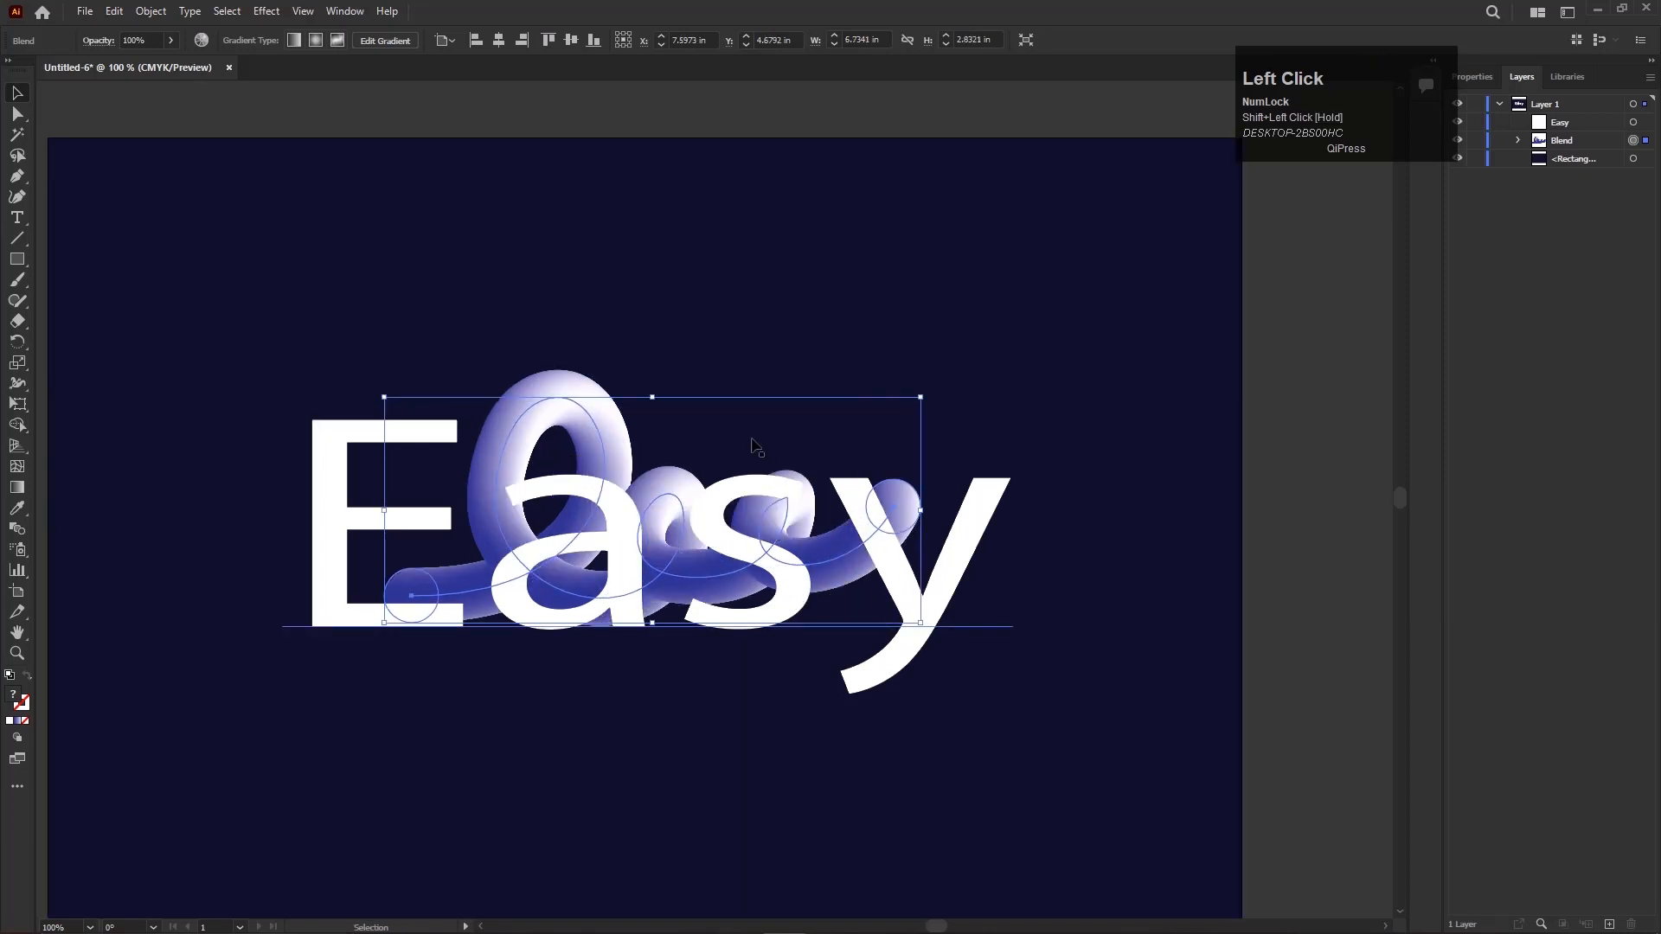
mouse_move(592, 383)
left_mouse_down()
mouse_move(595, 403)
mouse_move(562, 396)
mouse_move(580, 405)
left_mouse_up()
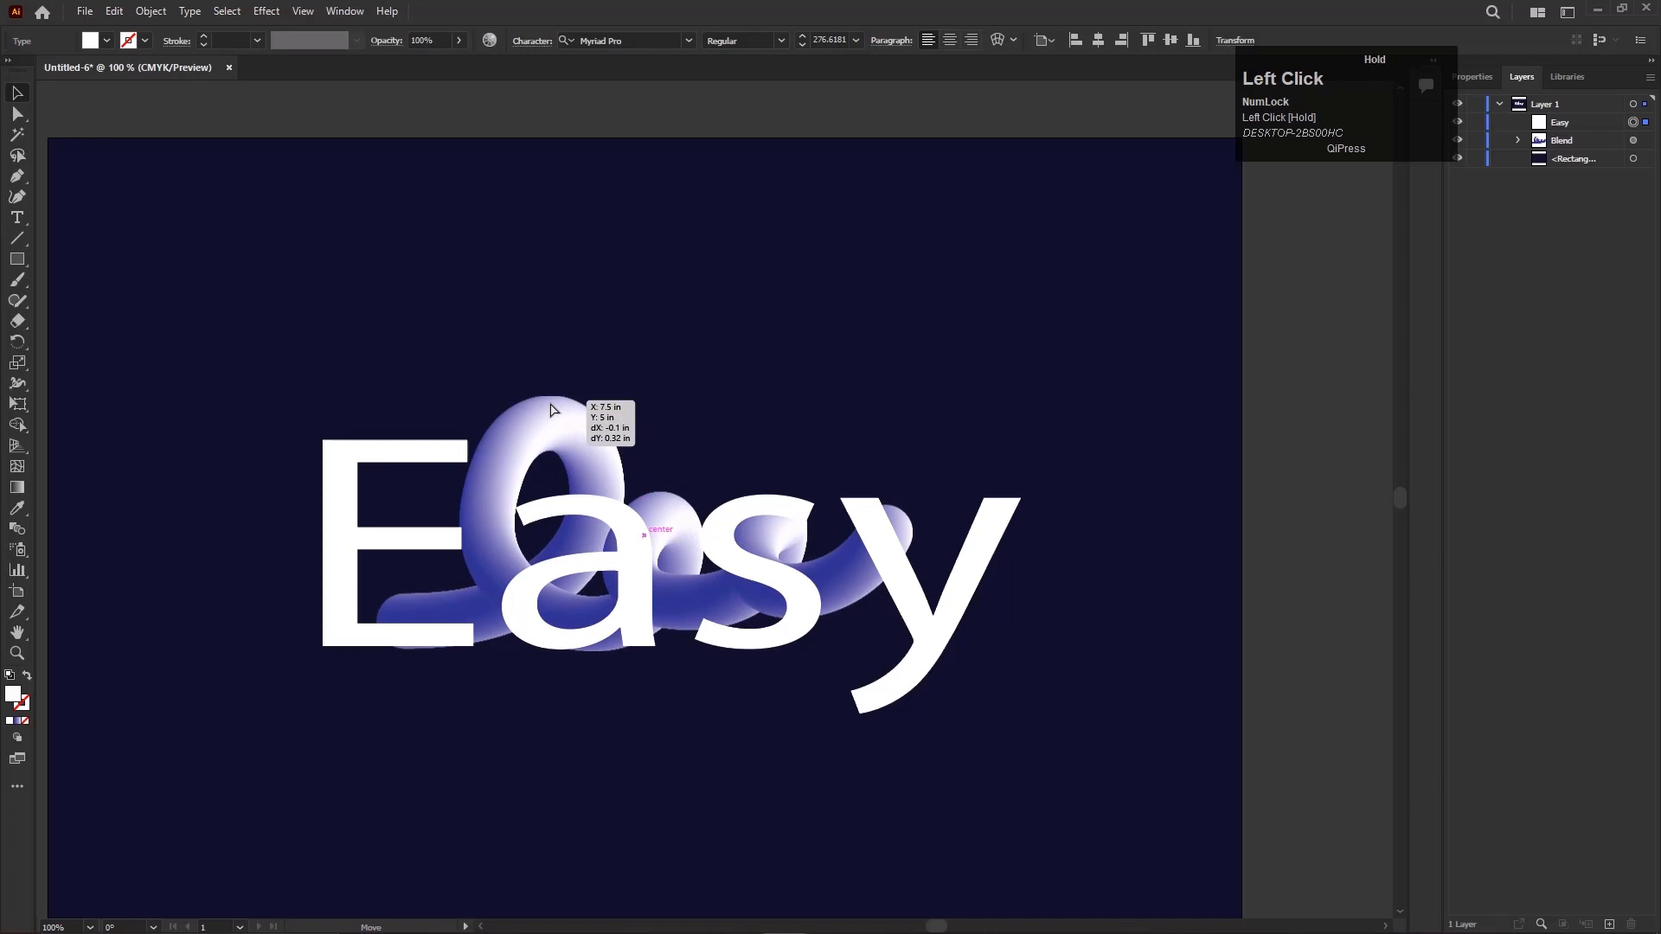
left_click_drag(581, 381, 545, 415)
key("space")
left_click_drag(679, 753, 667, 705)
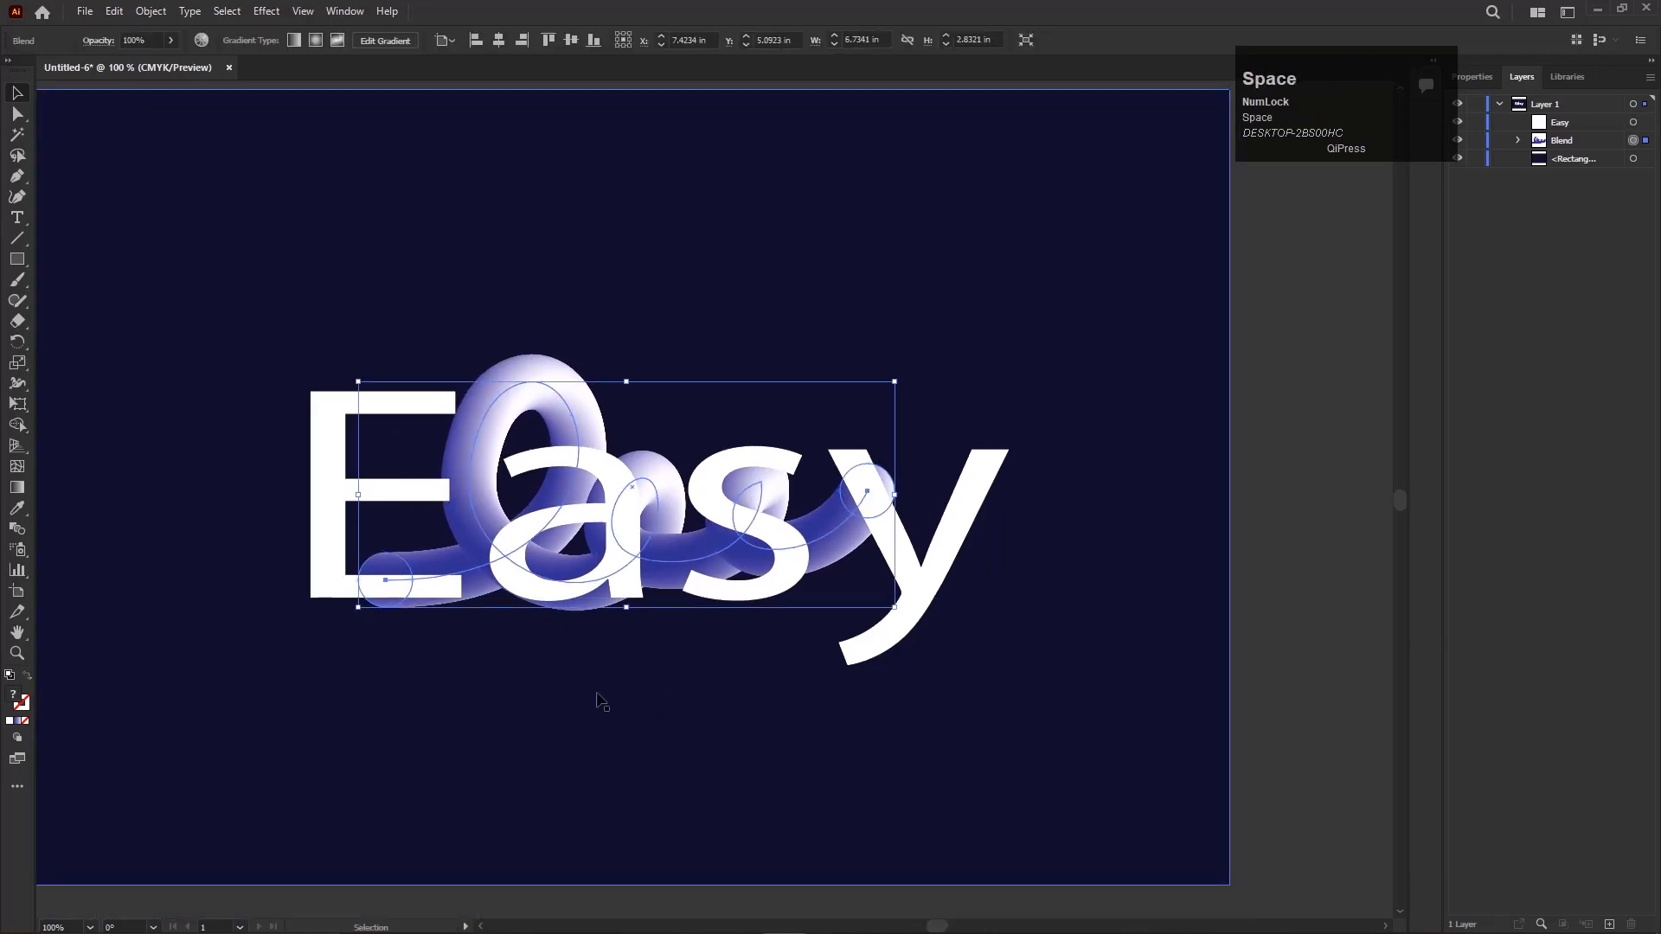
Step: Enlarge the looping blend proportionally about its centre until it spans most of the word "Easy", and adjust its position slightly
left_click_drag(894, 380, 961, 313)
left_click_drag(562, 414, 571, 423)
left_click(678, 715)
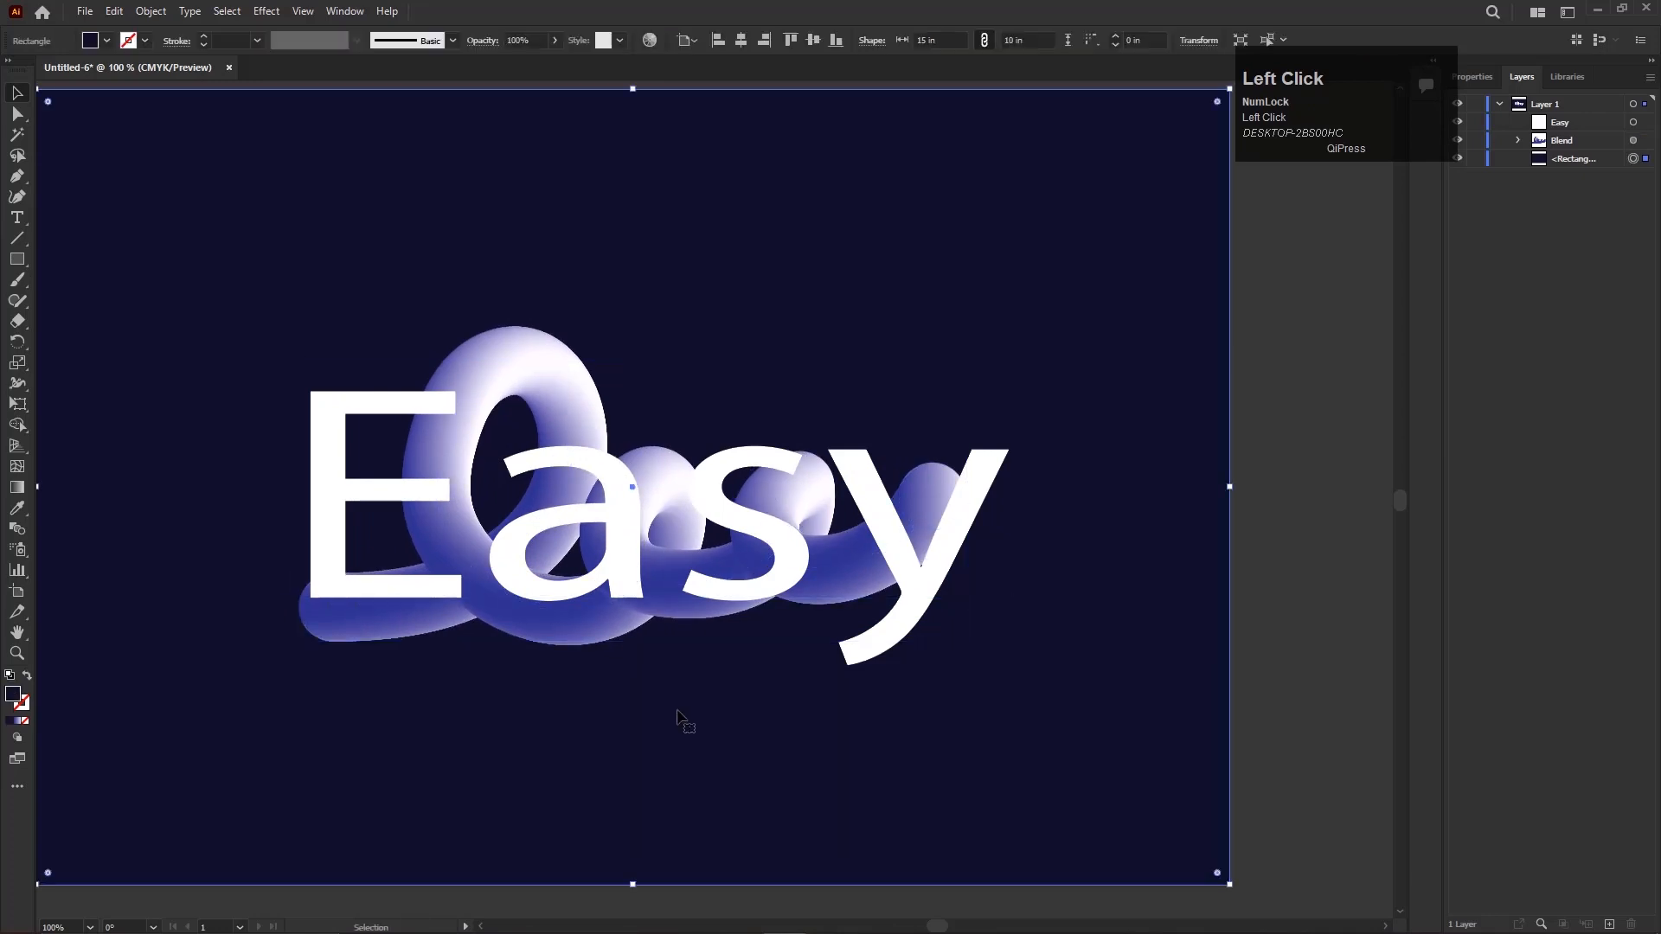
Step: Copy the "Easy" text and paste a duplicate of it onto the artboard
scroll(512, 595, "down", 2)
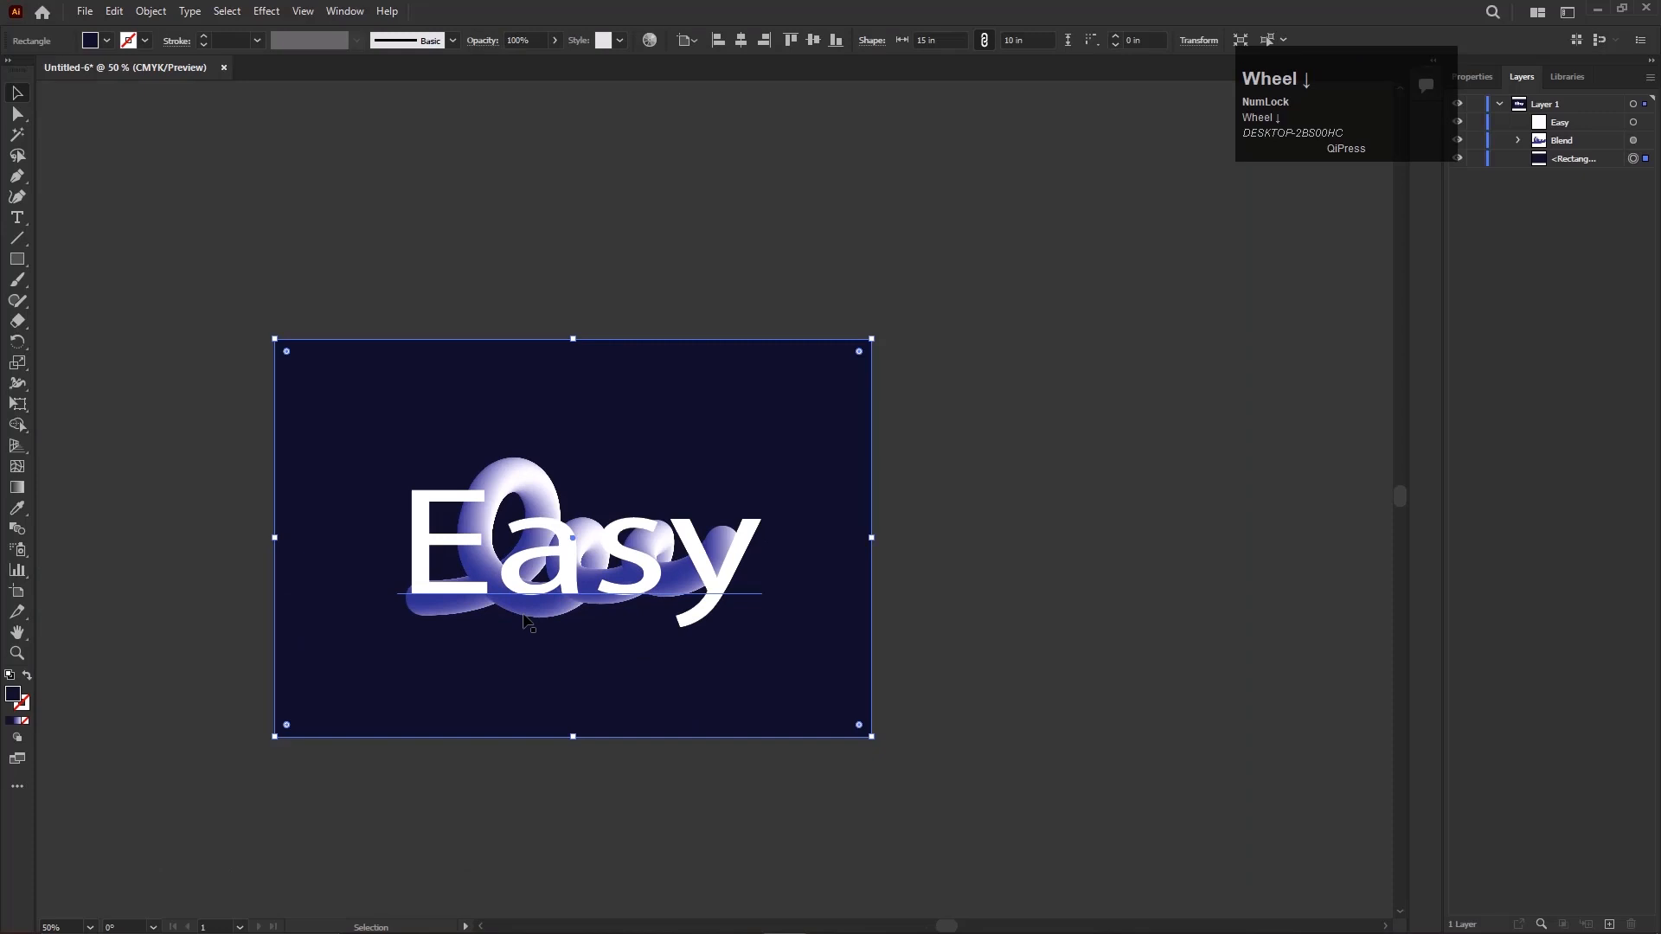
scroll(538, 657, "up", 1)
left_click(579, 543)
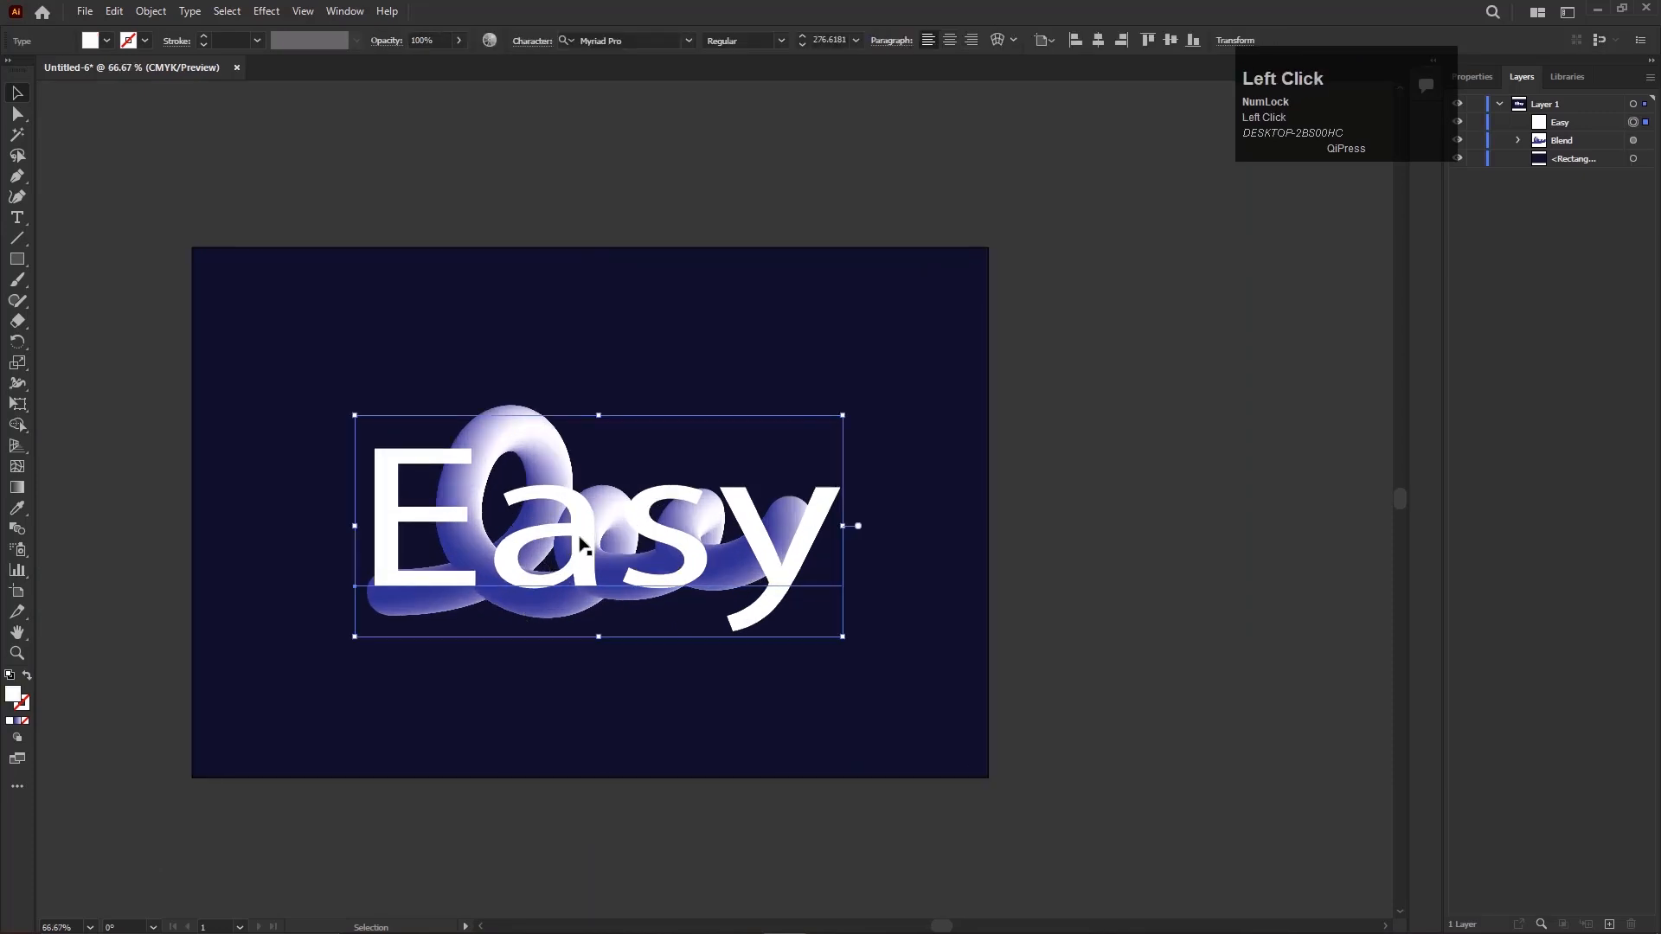
left_click(115, 7)
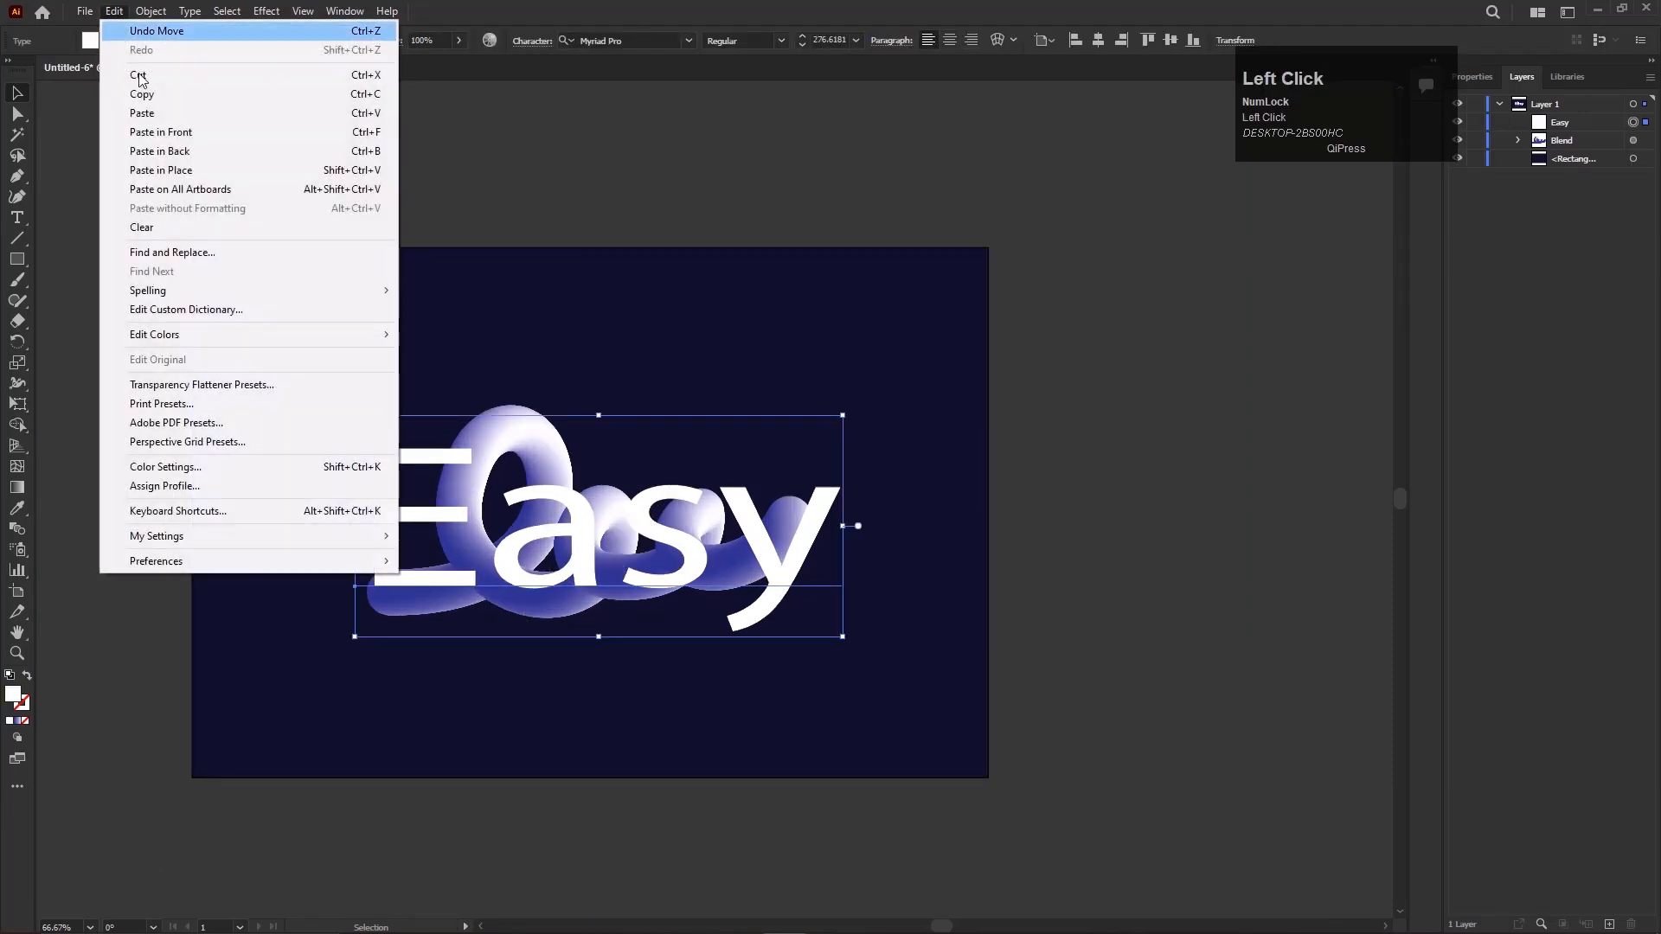
left_click(145, 101)
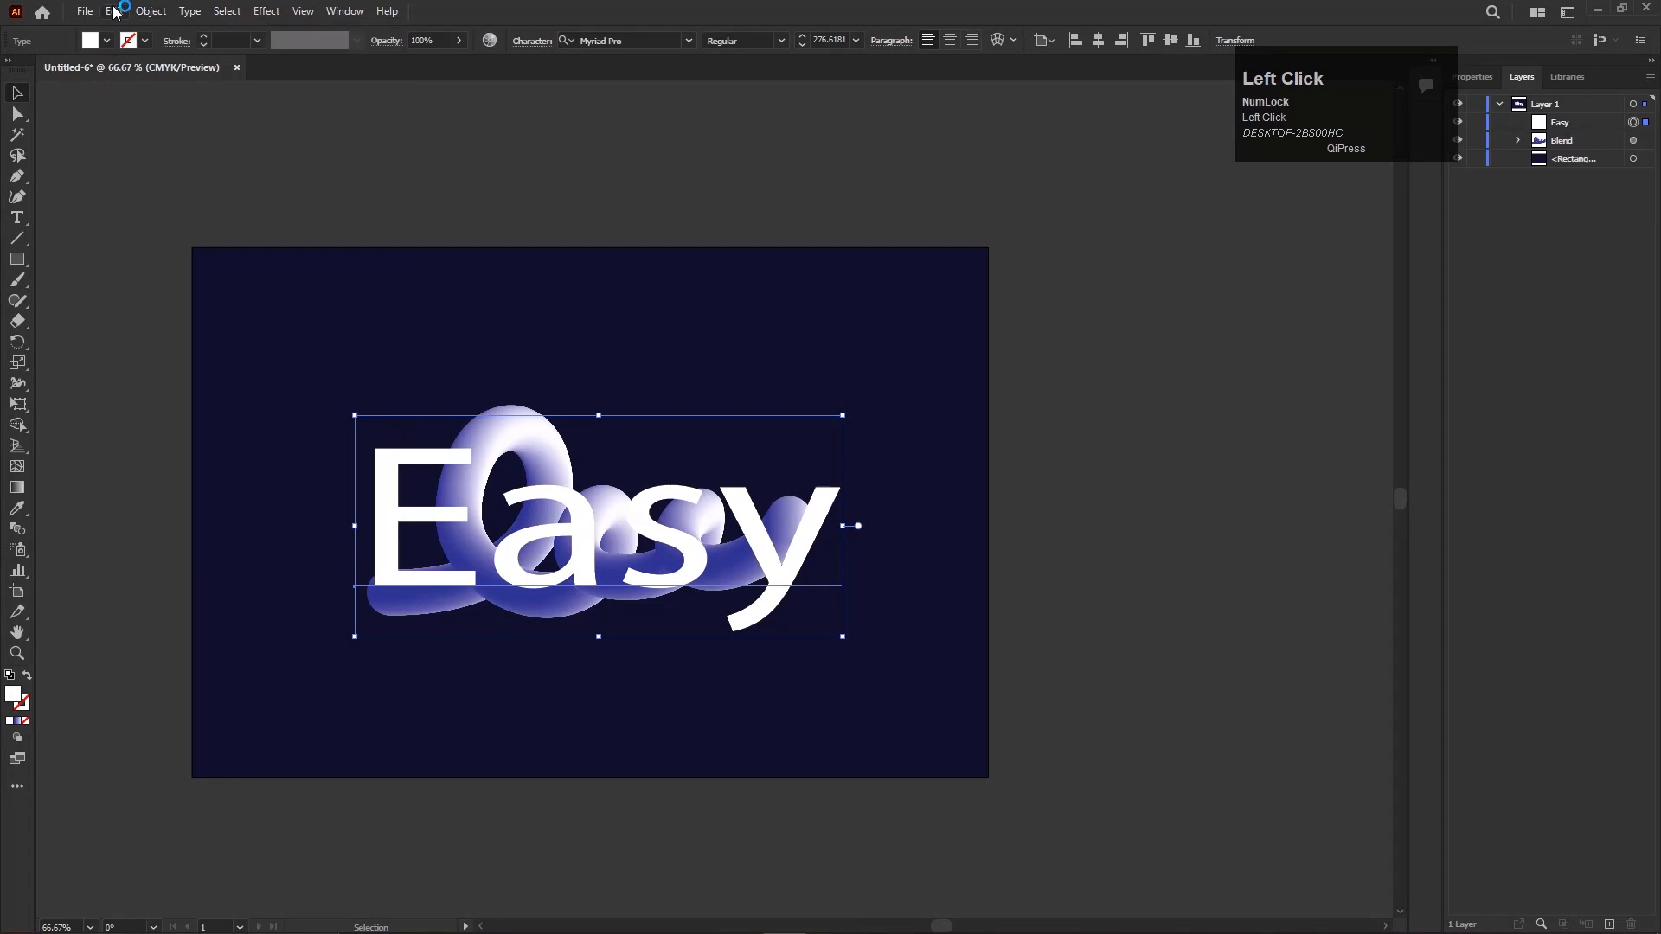
left_click(582, 566)
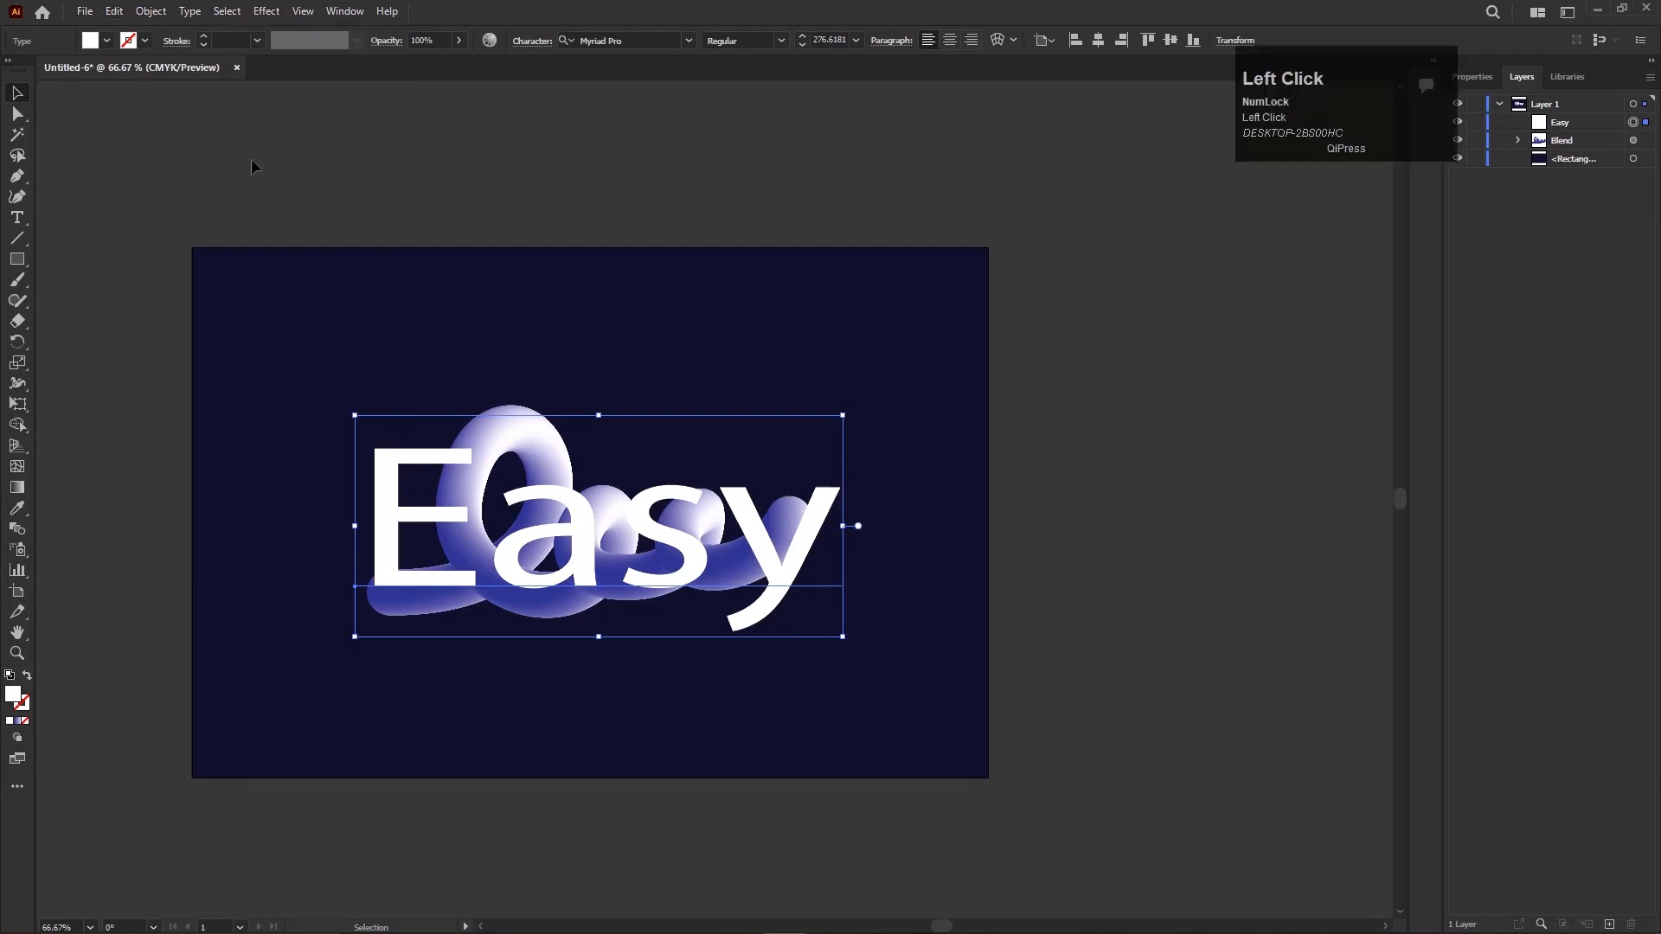
left_click(115, 10)
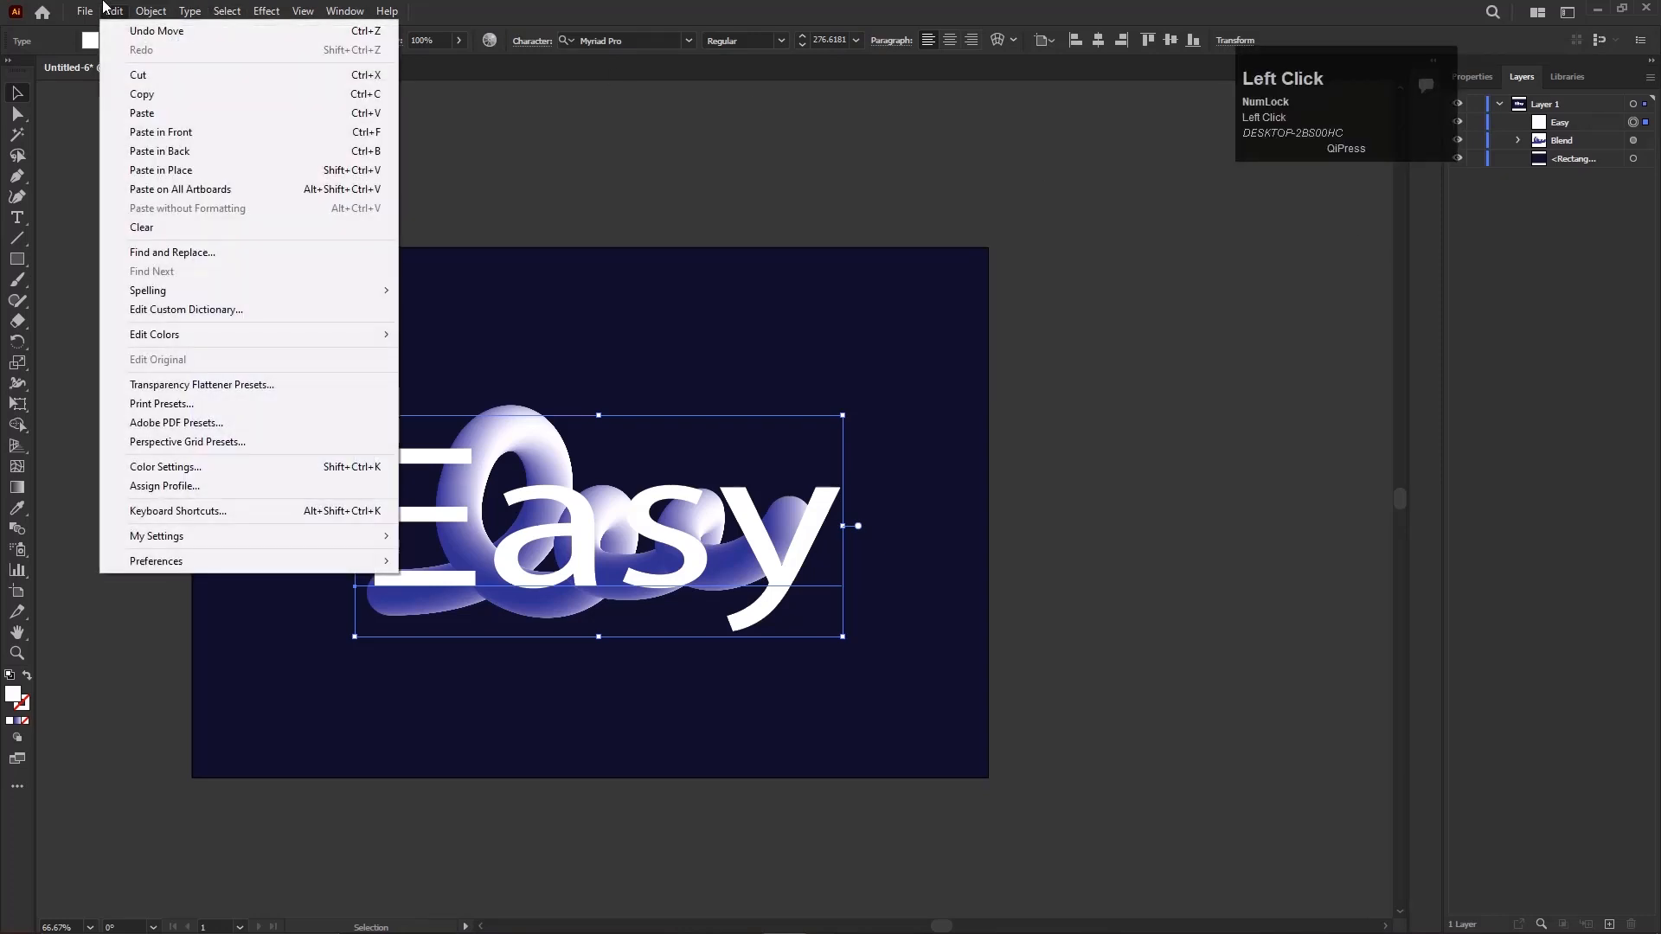
left_click(146, 119)
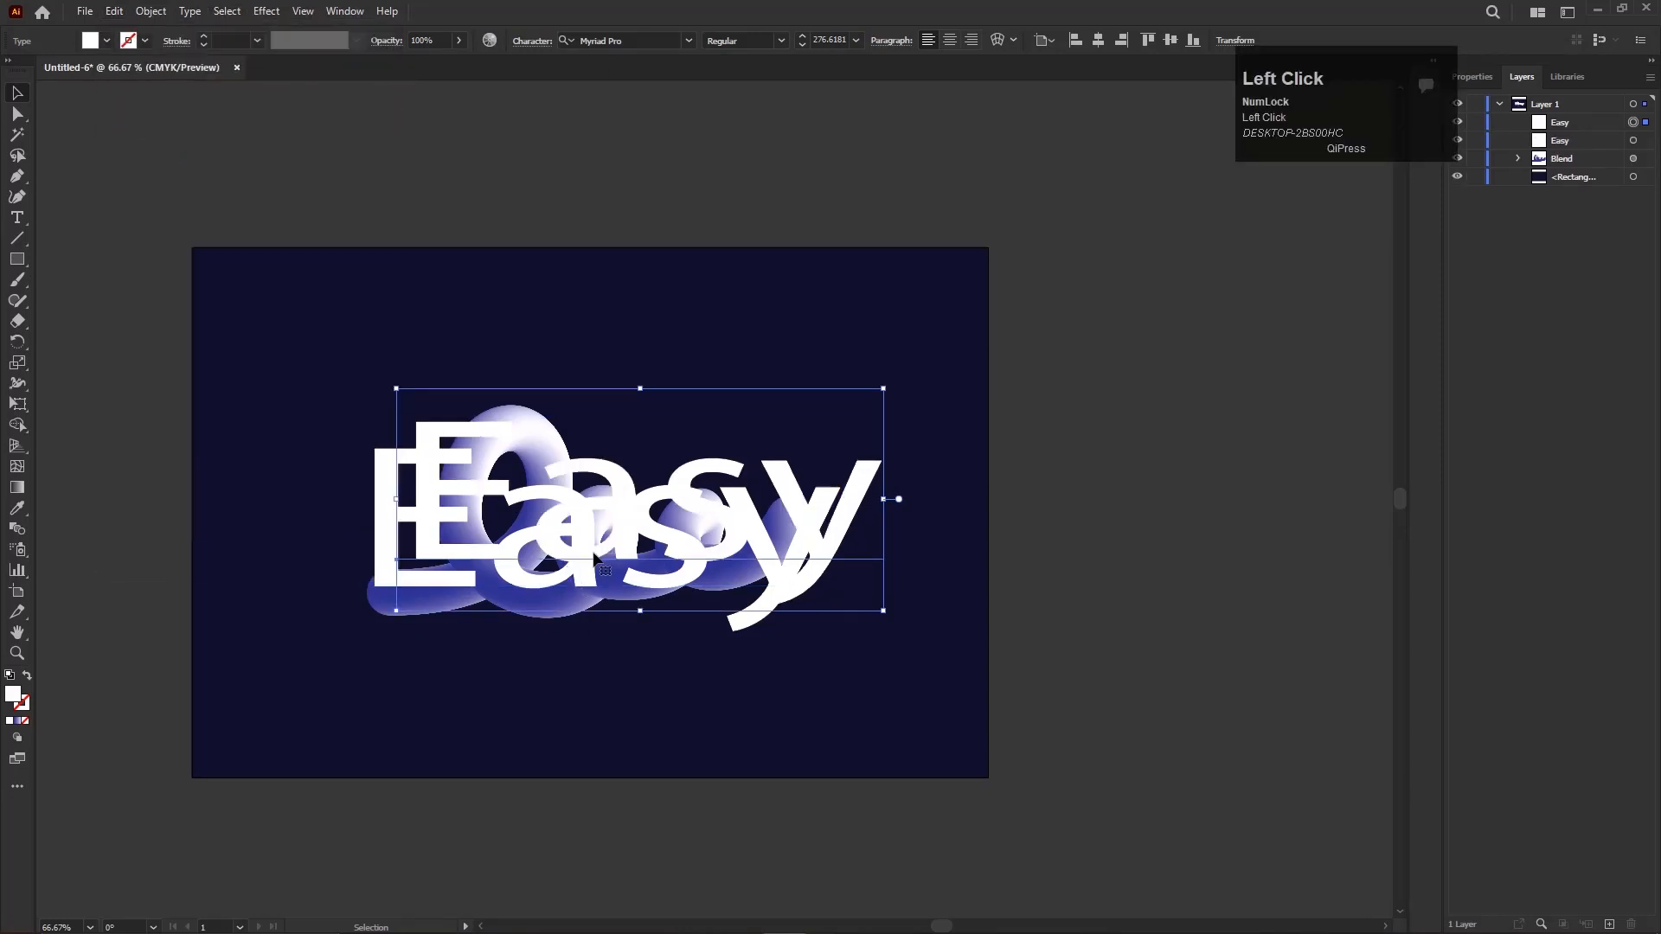
Step: Line up the pasted "Easy" copy on the original's baseline, slightly to its right, undoing the attempt to reorder the layers
left_click_drag(621, 538, 599, 549)
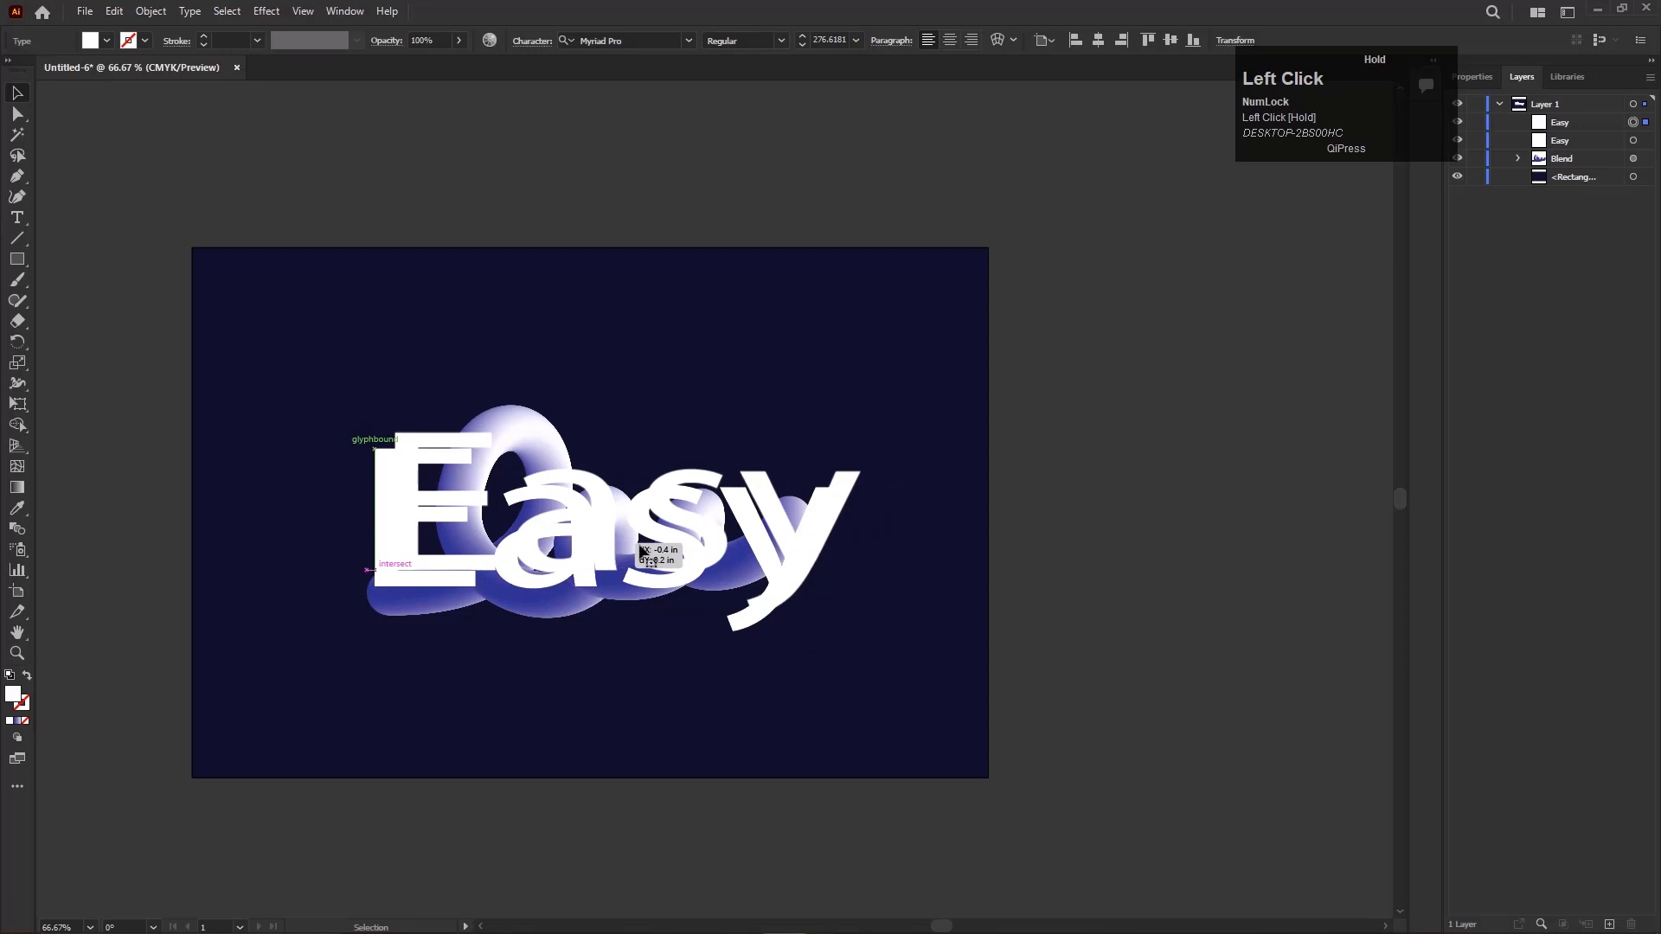
mouse_move(1543, 179)
left_mouse_down()
mouse_move(1566, 146)
mouse_move(1574, 170)
left_mouse_up()
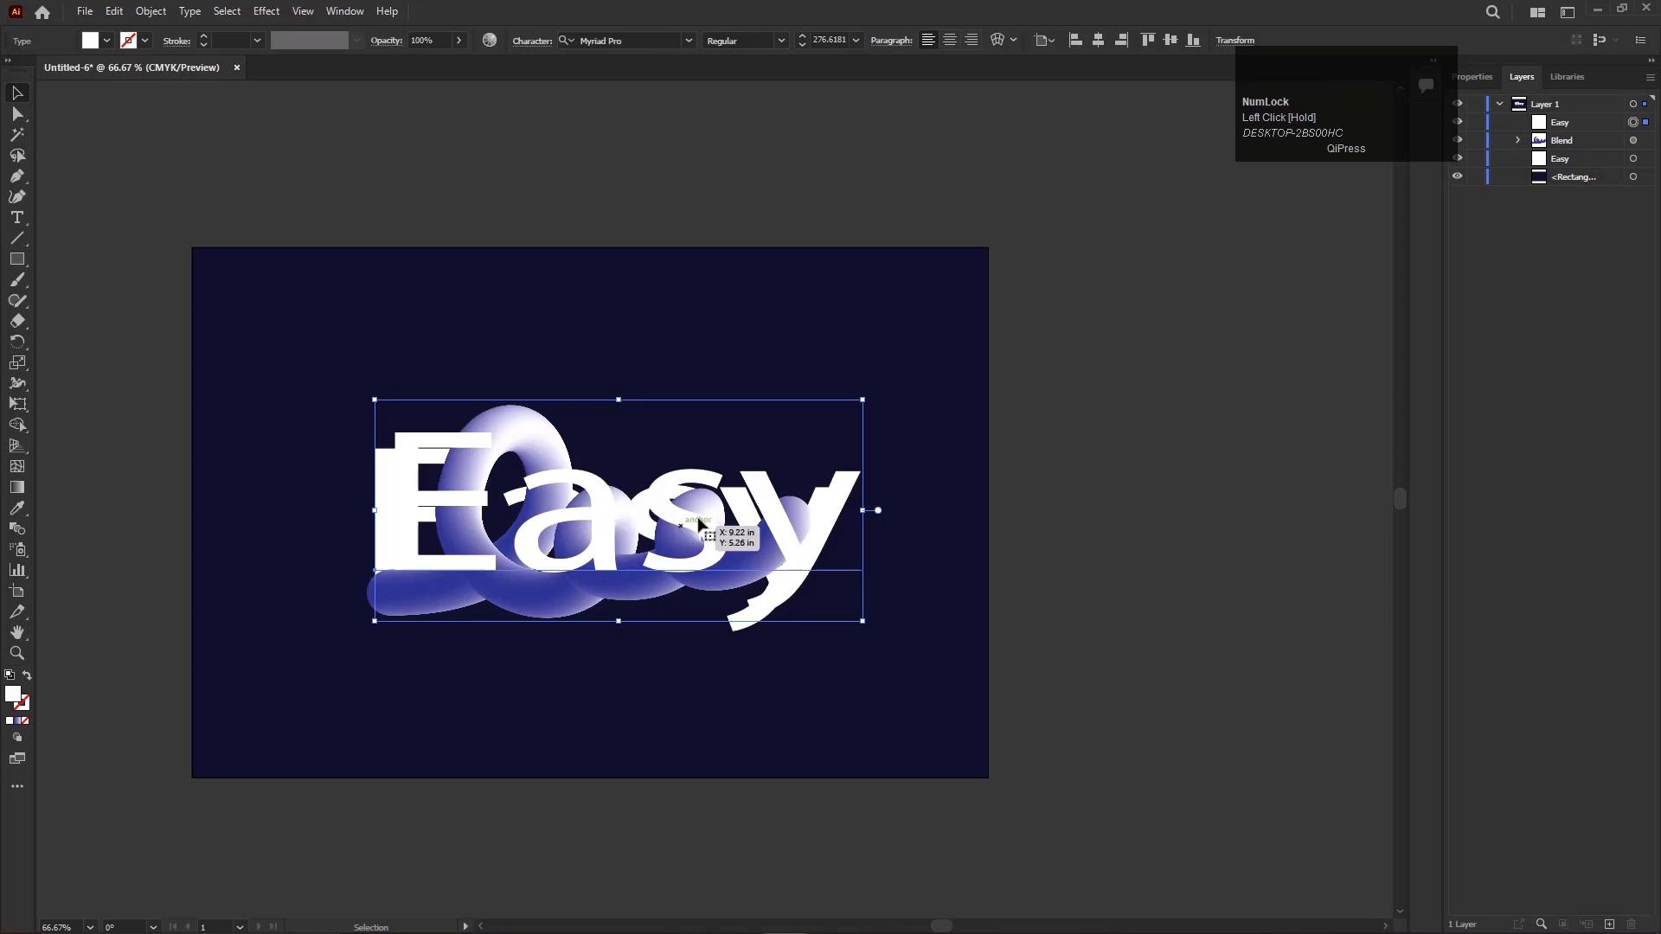
key("ctrl+z")
left_click_drag(674, 515, 673, 534)
Step: Send the "Easy" copy one level backward, behind the original text
right_click(673, 533)
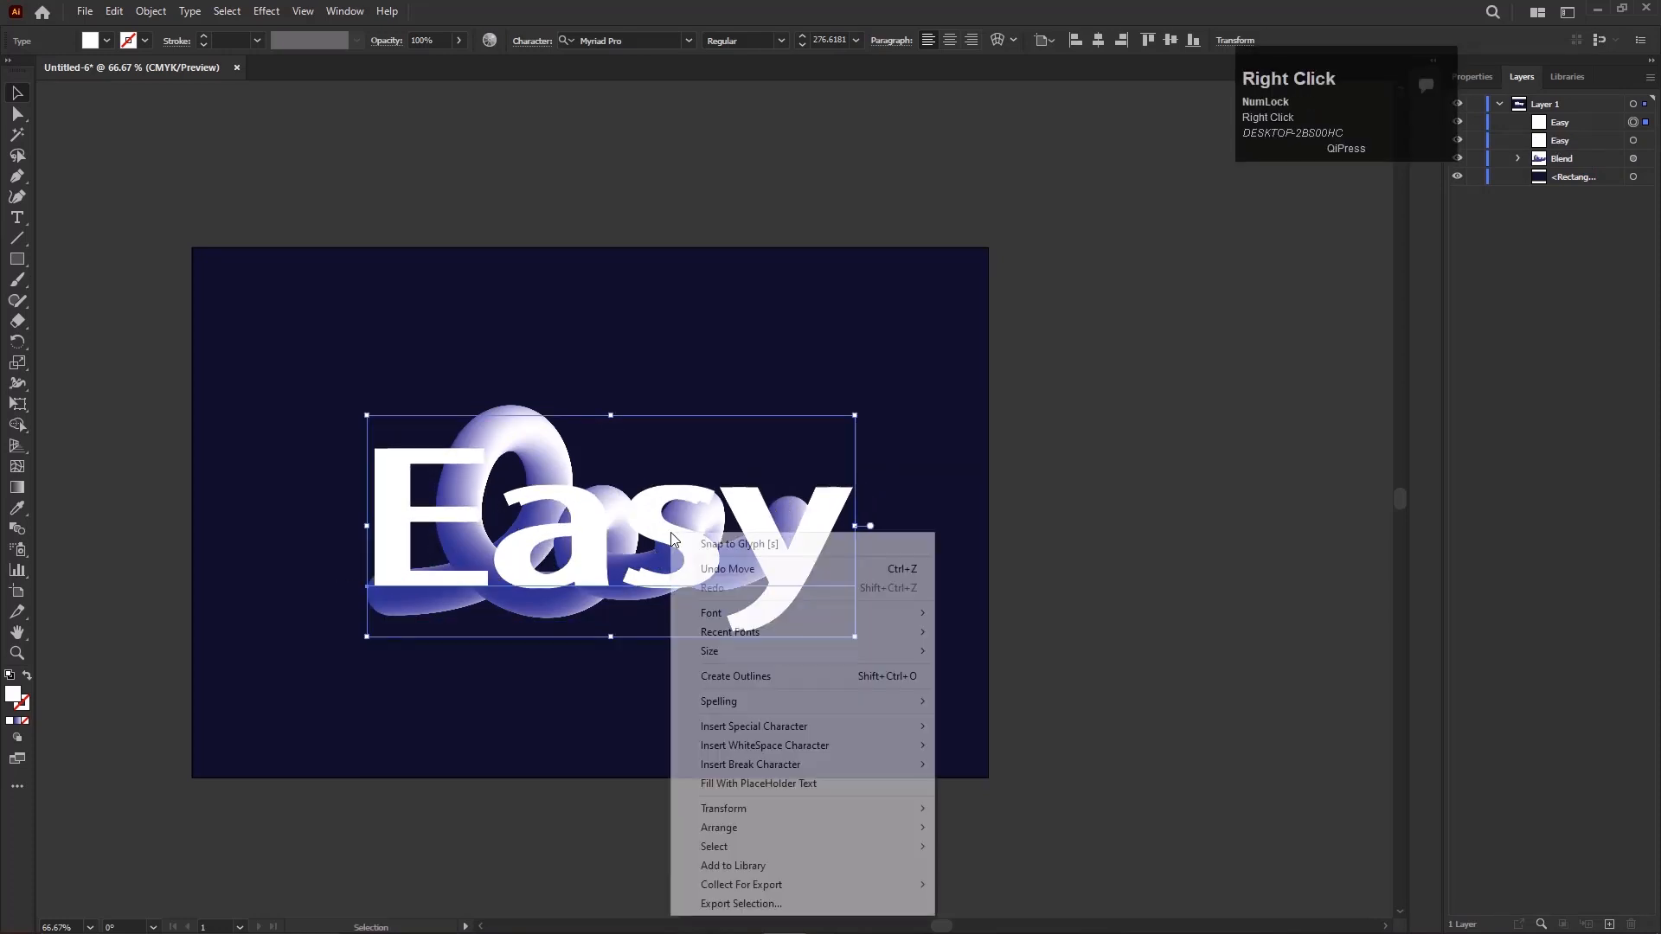
mouse_move(732, 821)
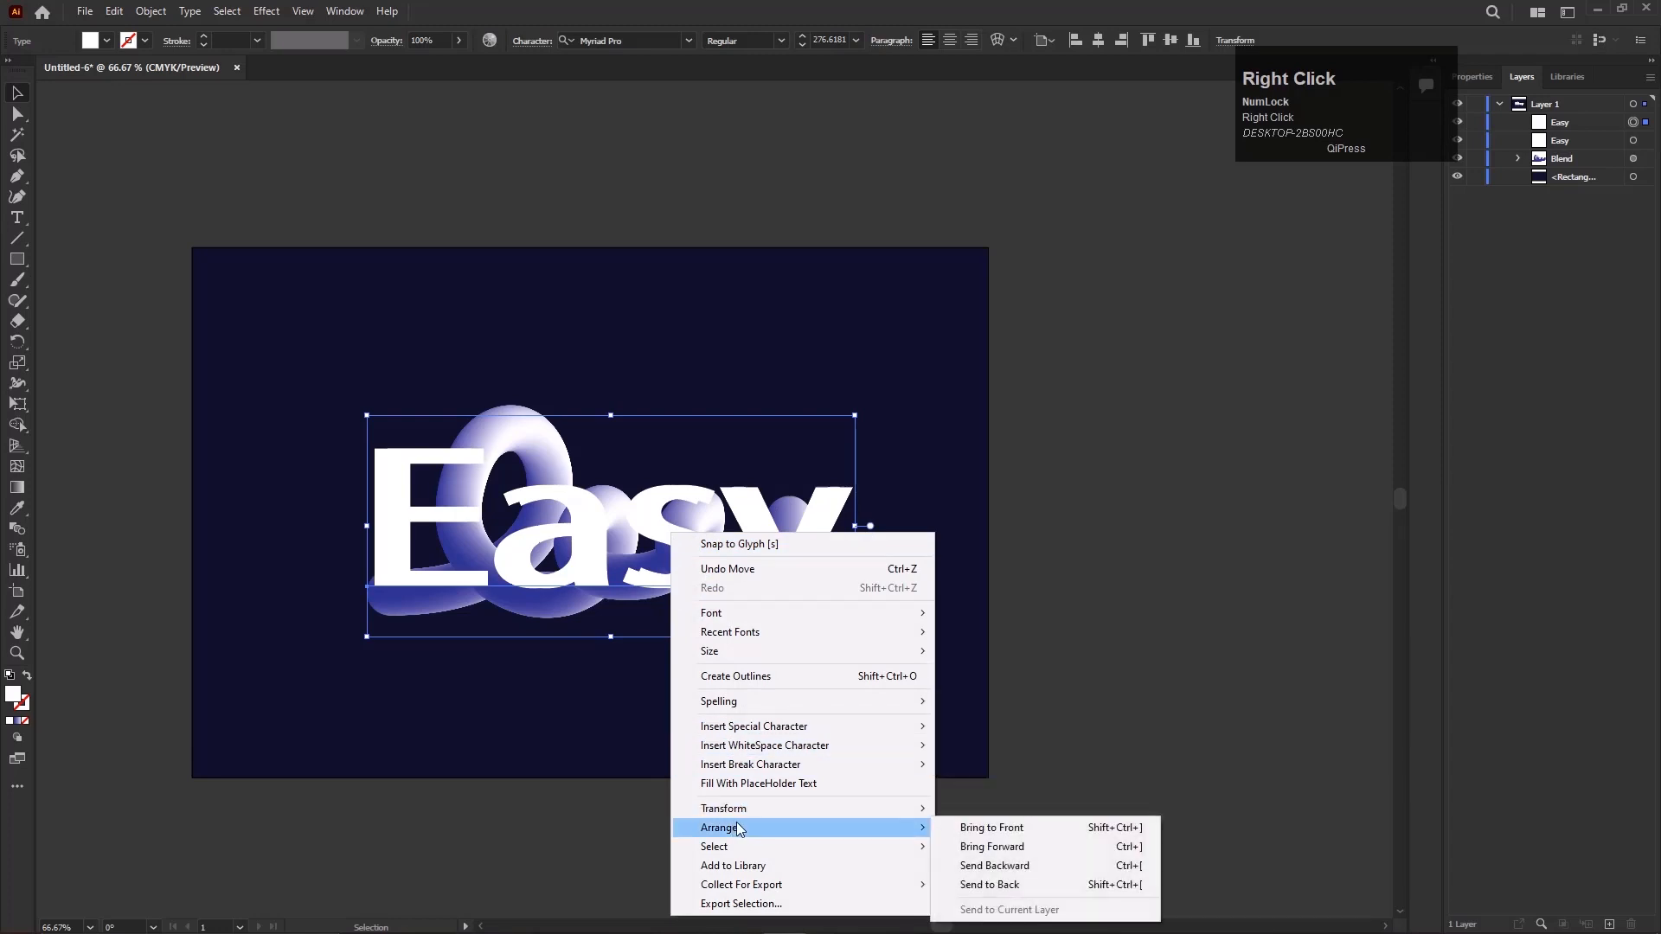
left_click(995, 866)
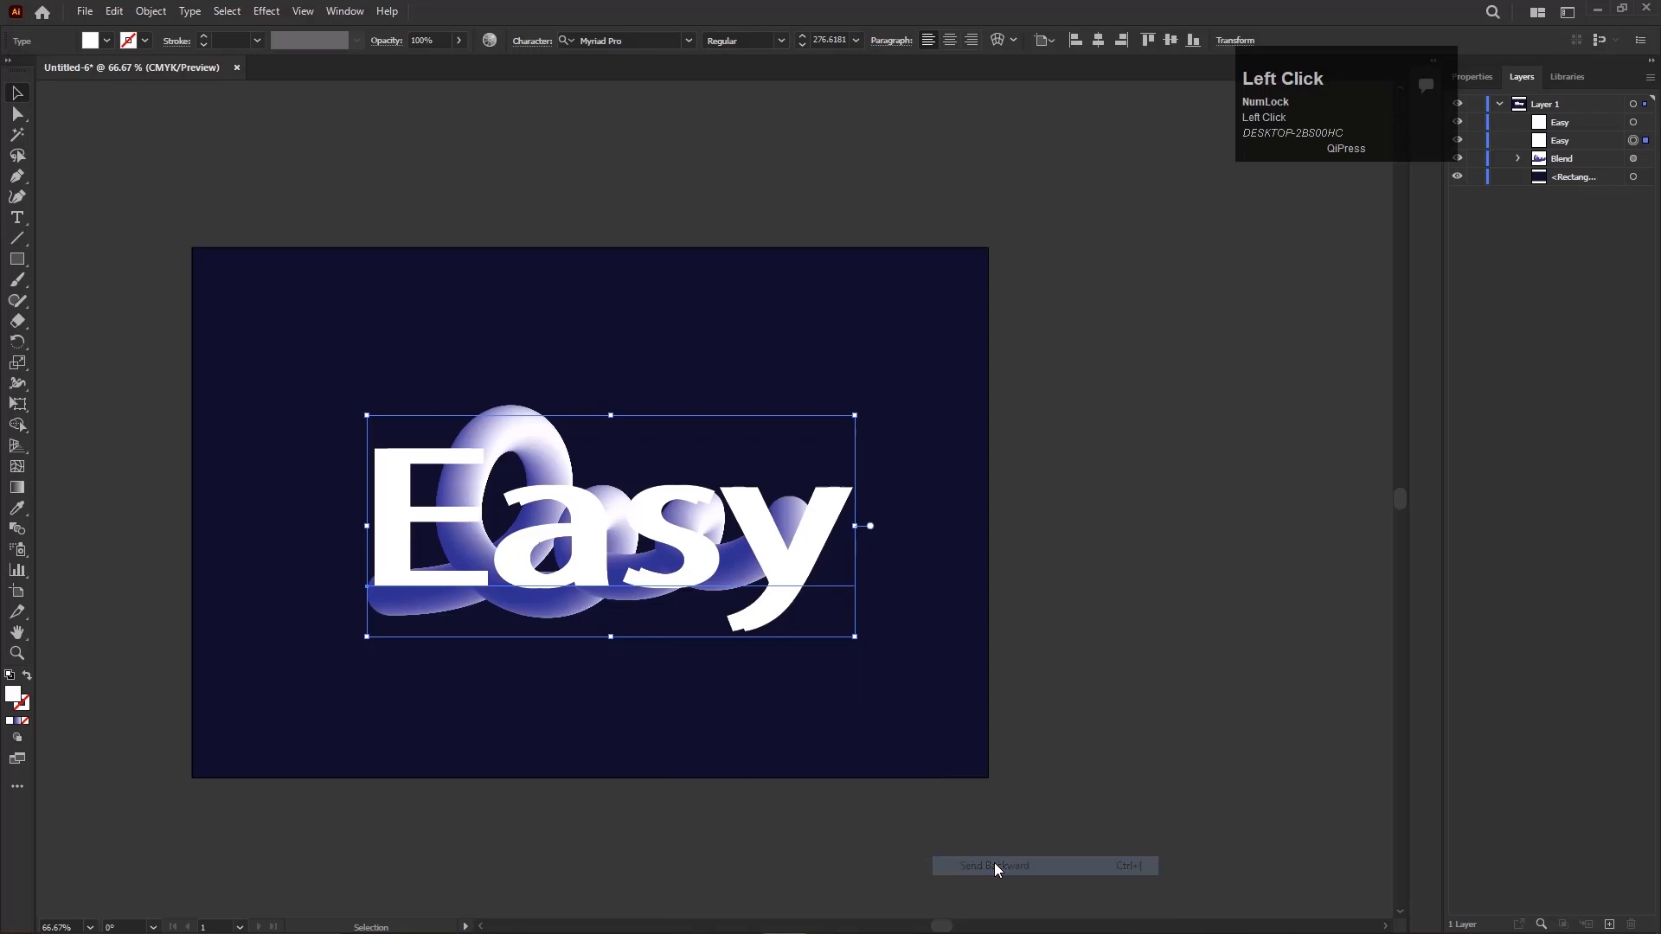
Step: Move the two "Easy" texts apart and send the rear copy one level backward, behind the looping blend
left_click_drag(778, 584, 789, 659)
mouse_move(708, 554)
left_mouse_down()
mouse_move(735, 546)
mouse_move(702, 573)
left_mouse_up()
left_click_drag(672, 502, 683, 472)
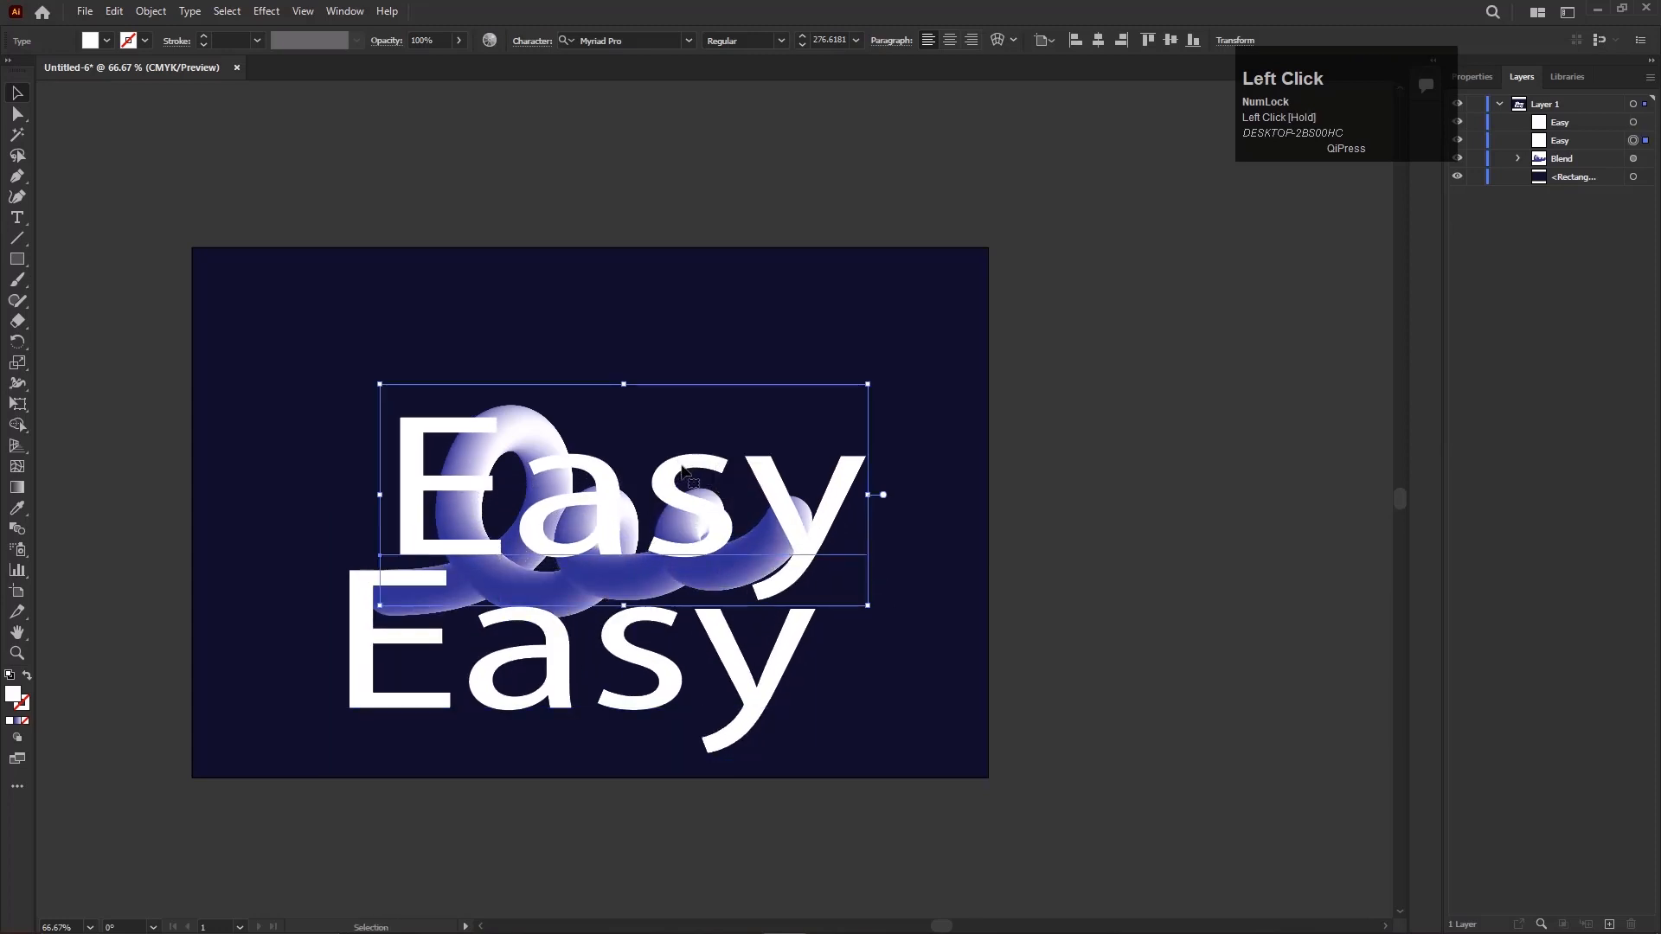
left_click_drag(715, 523, 716, 535)
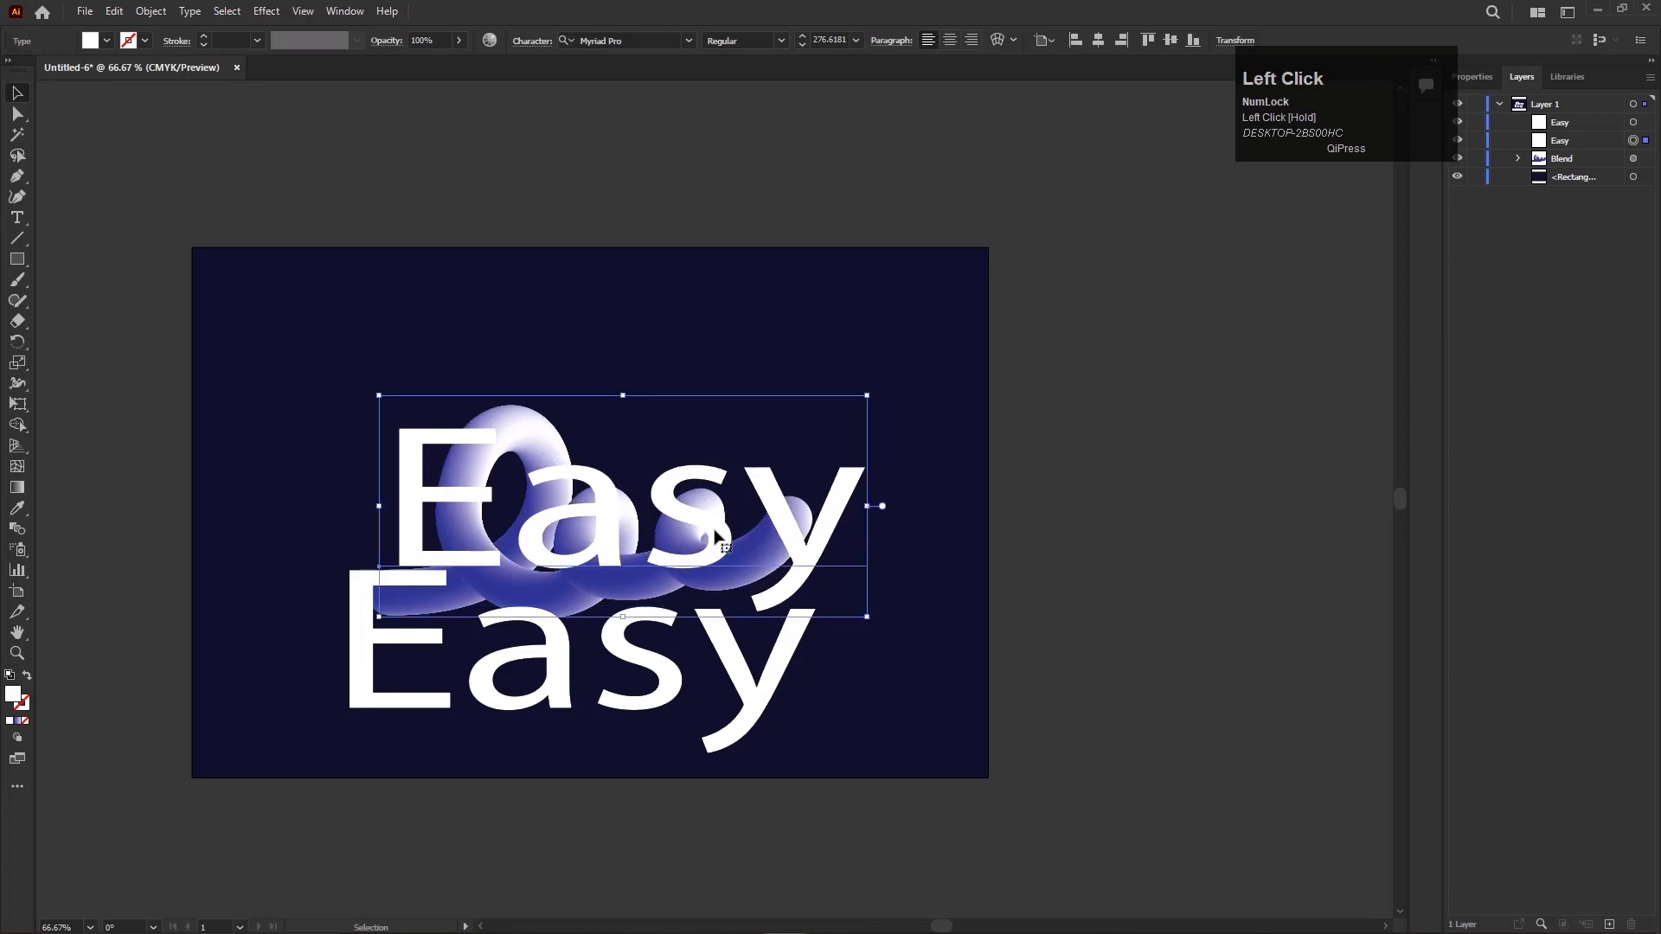
right_click(716, 531)
mouse_move(746, 828)
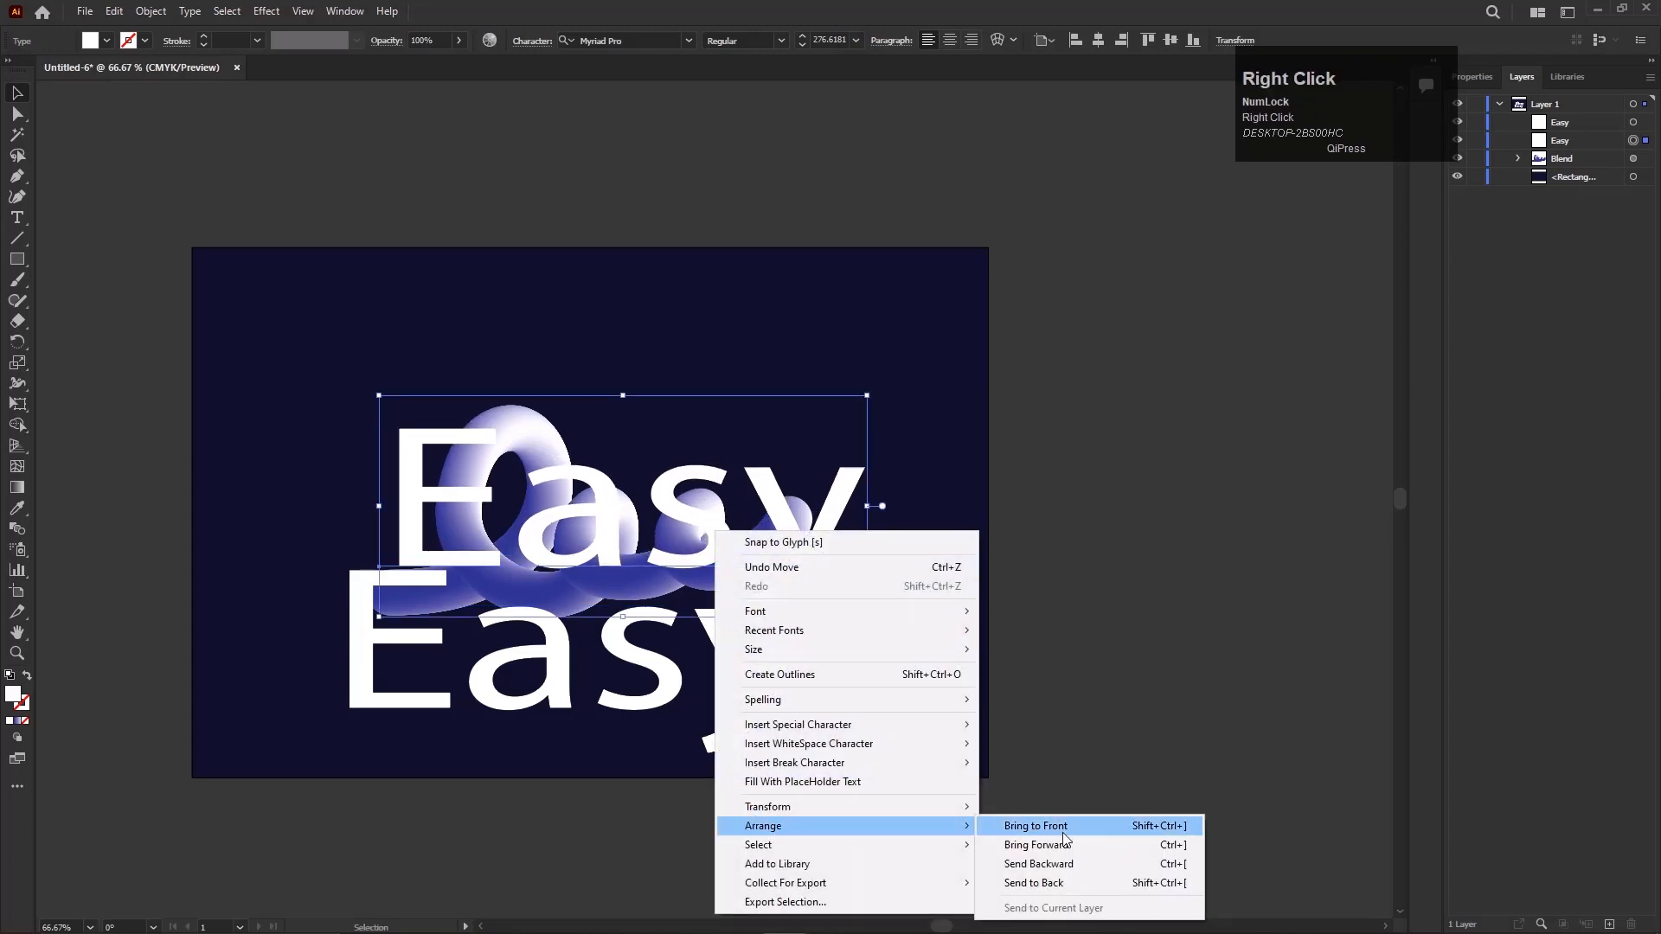
left_click(1055, 864)
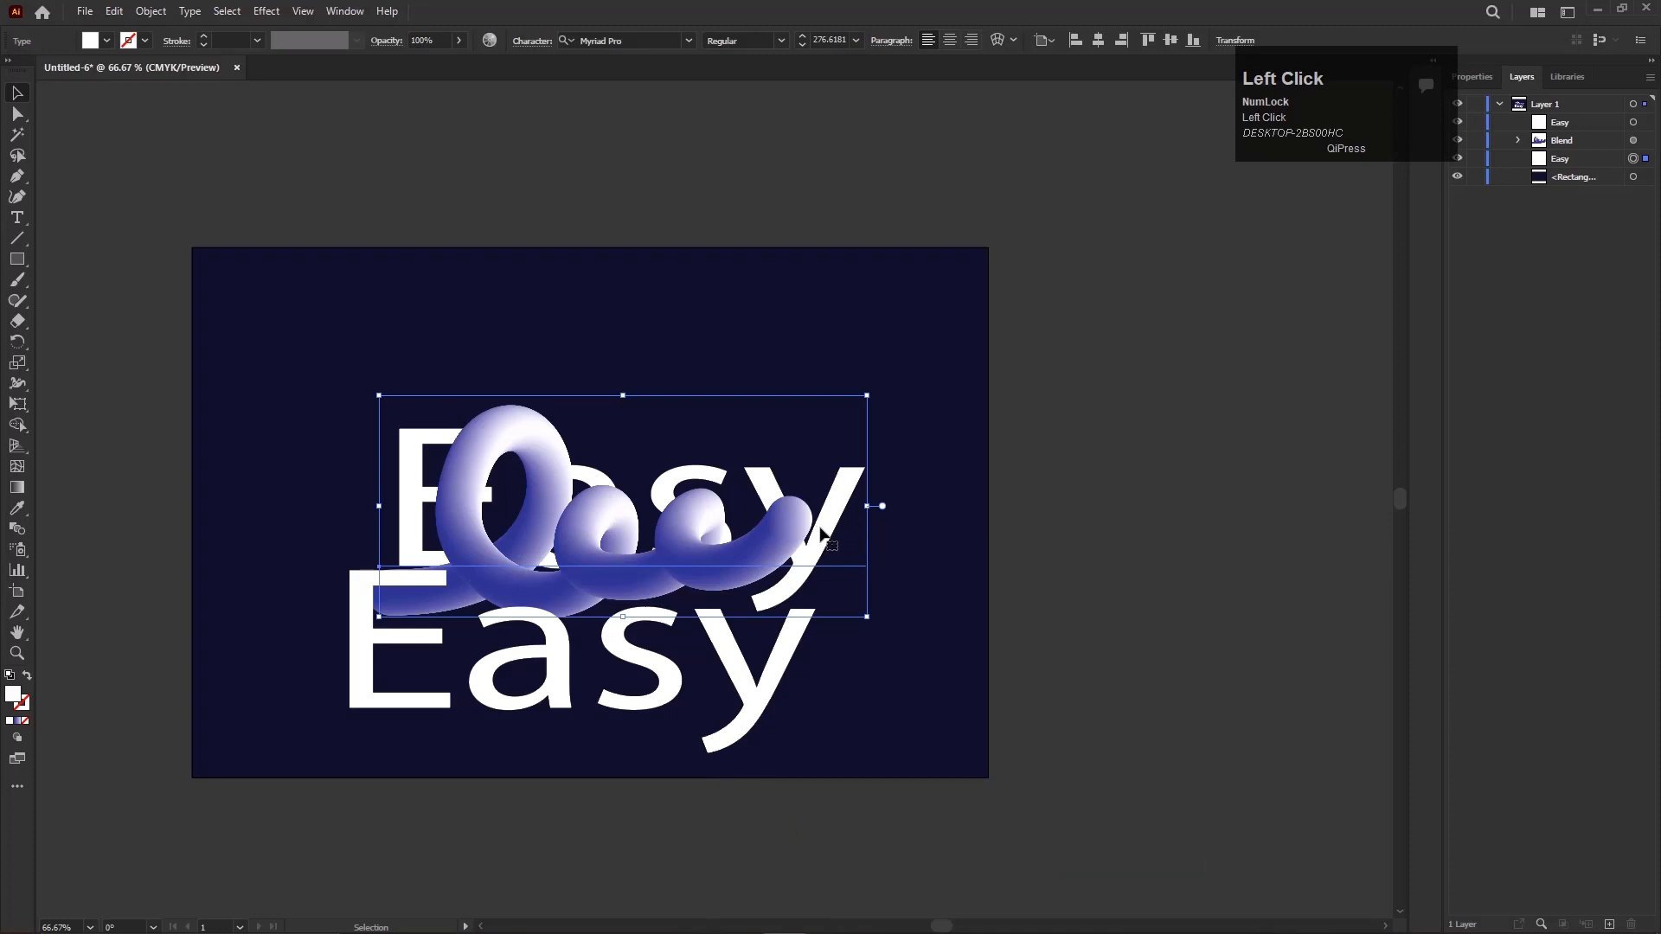
Step: Move the front "Easy" text over the copy behind the blend so both words coincide
mouse_move(821, 533)
left_mouse_down()
mouse_move(814, 548)
mouse_move(820, 533)
left_mouse_up()
left_click(780, 652)
left_click_drag(781, 664, 828, 532)
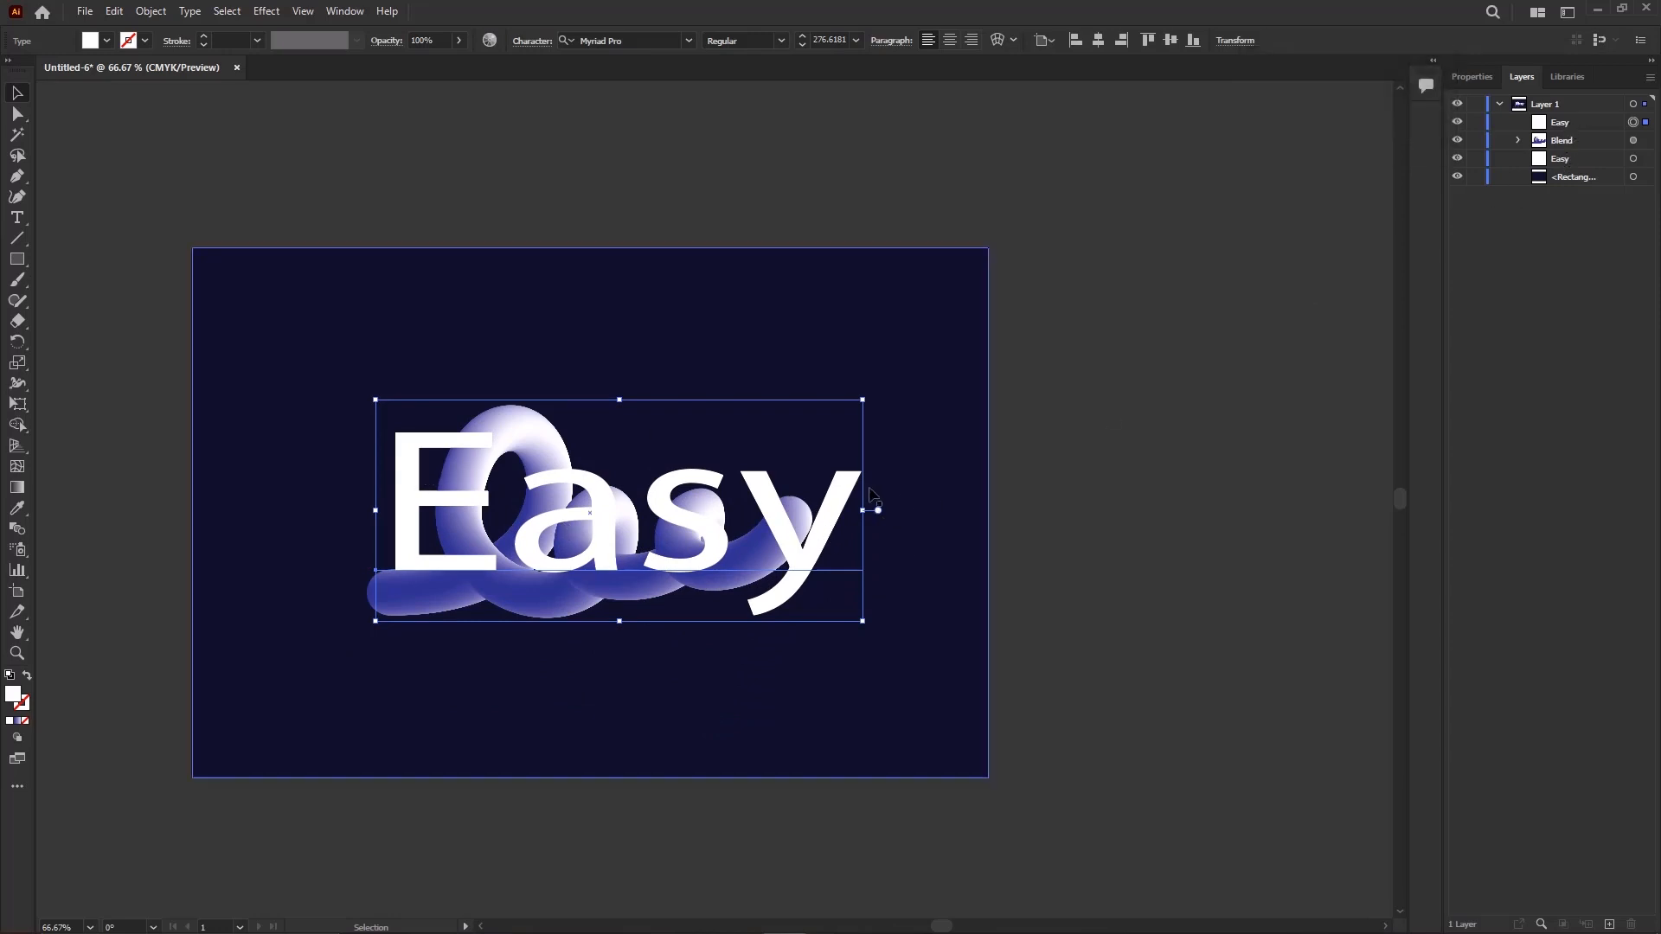
Step: Undo the accidental move of the navy background rectangle and lock it in place
left_click_drag(908, 474, 867, 458)
key("ctrl+z")
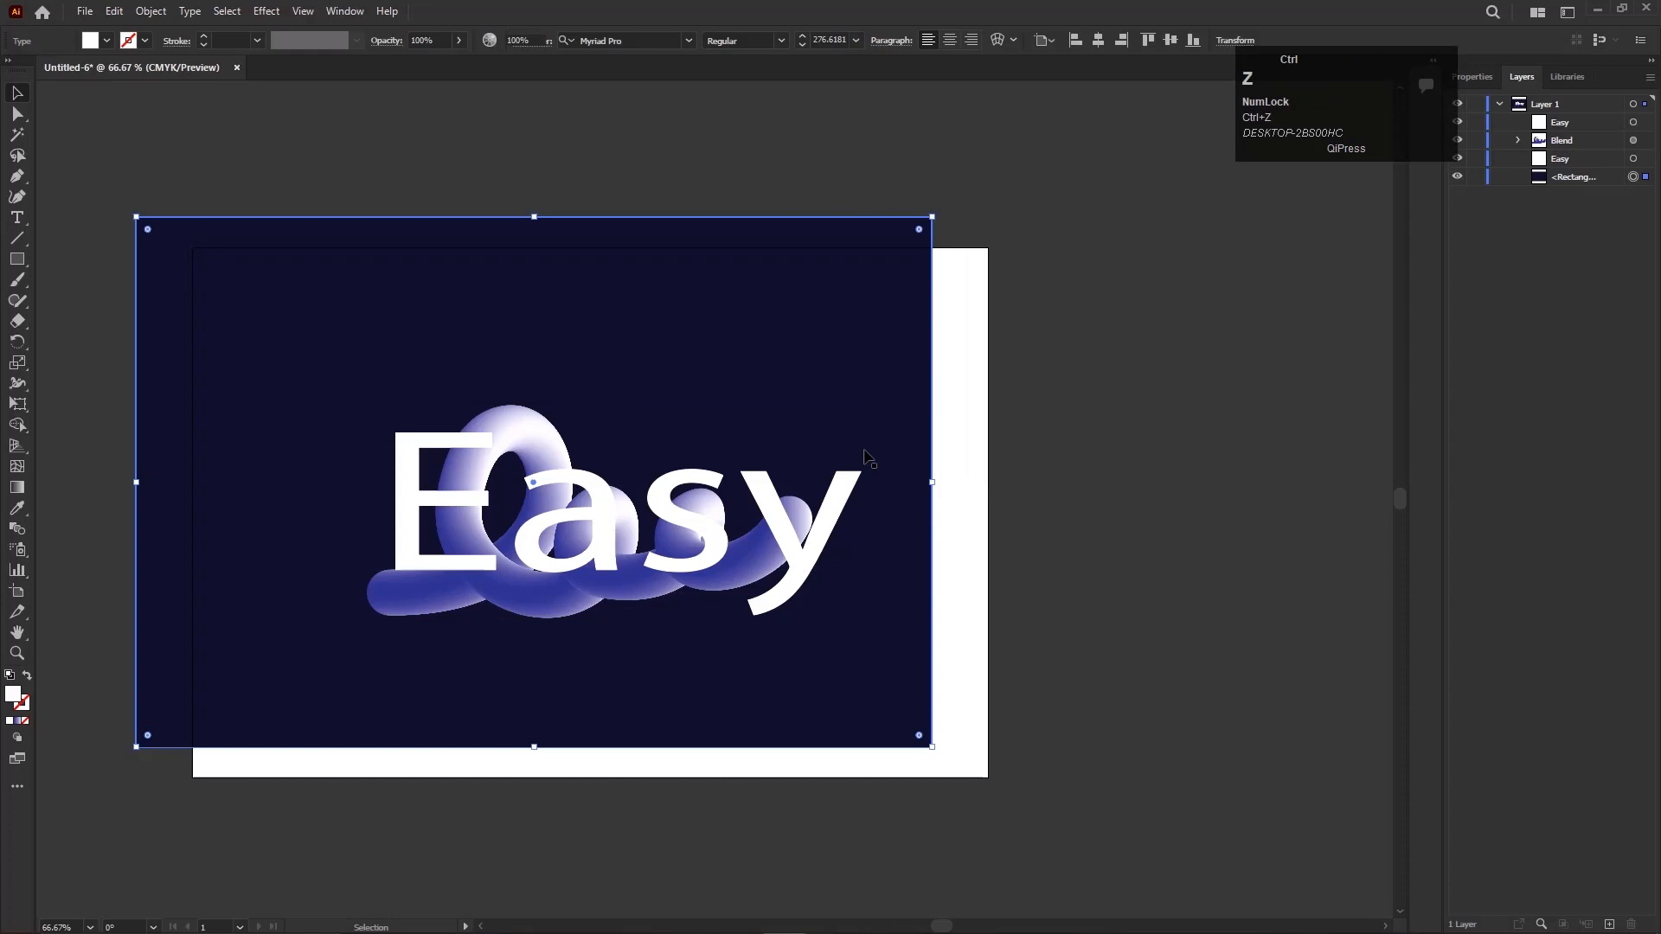
left_click(1502, 176)
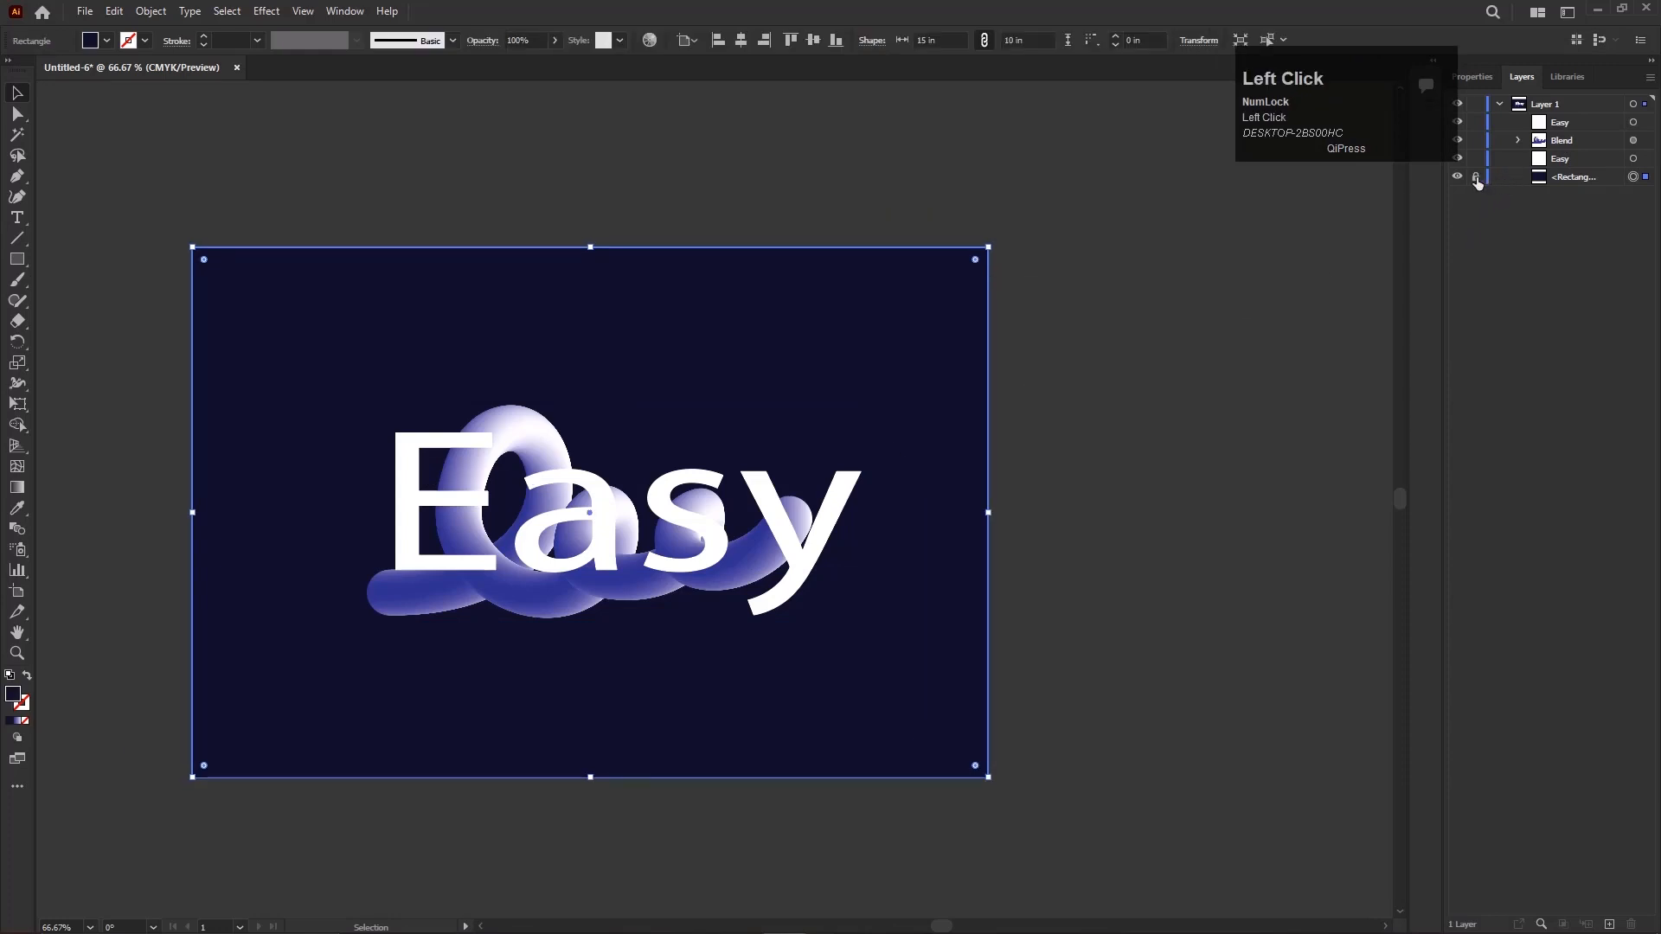
left_click(1476, 177)
Step: Scale both stacked "Easy" texts up together to about 290.64 pt and shift them slightly down over the blend
left_click_drag(837, 422, 855, 487)
key("ctrl+z")
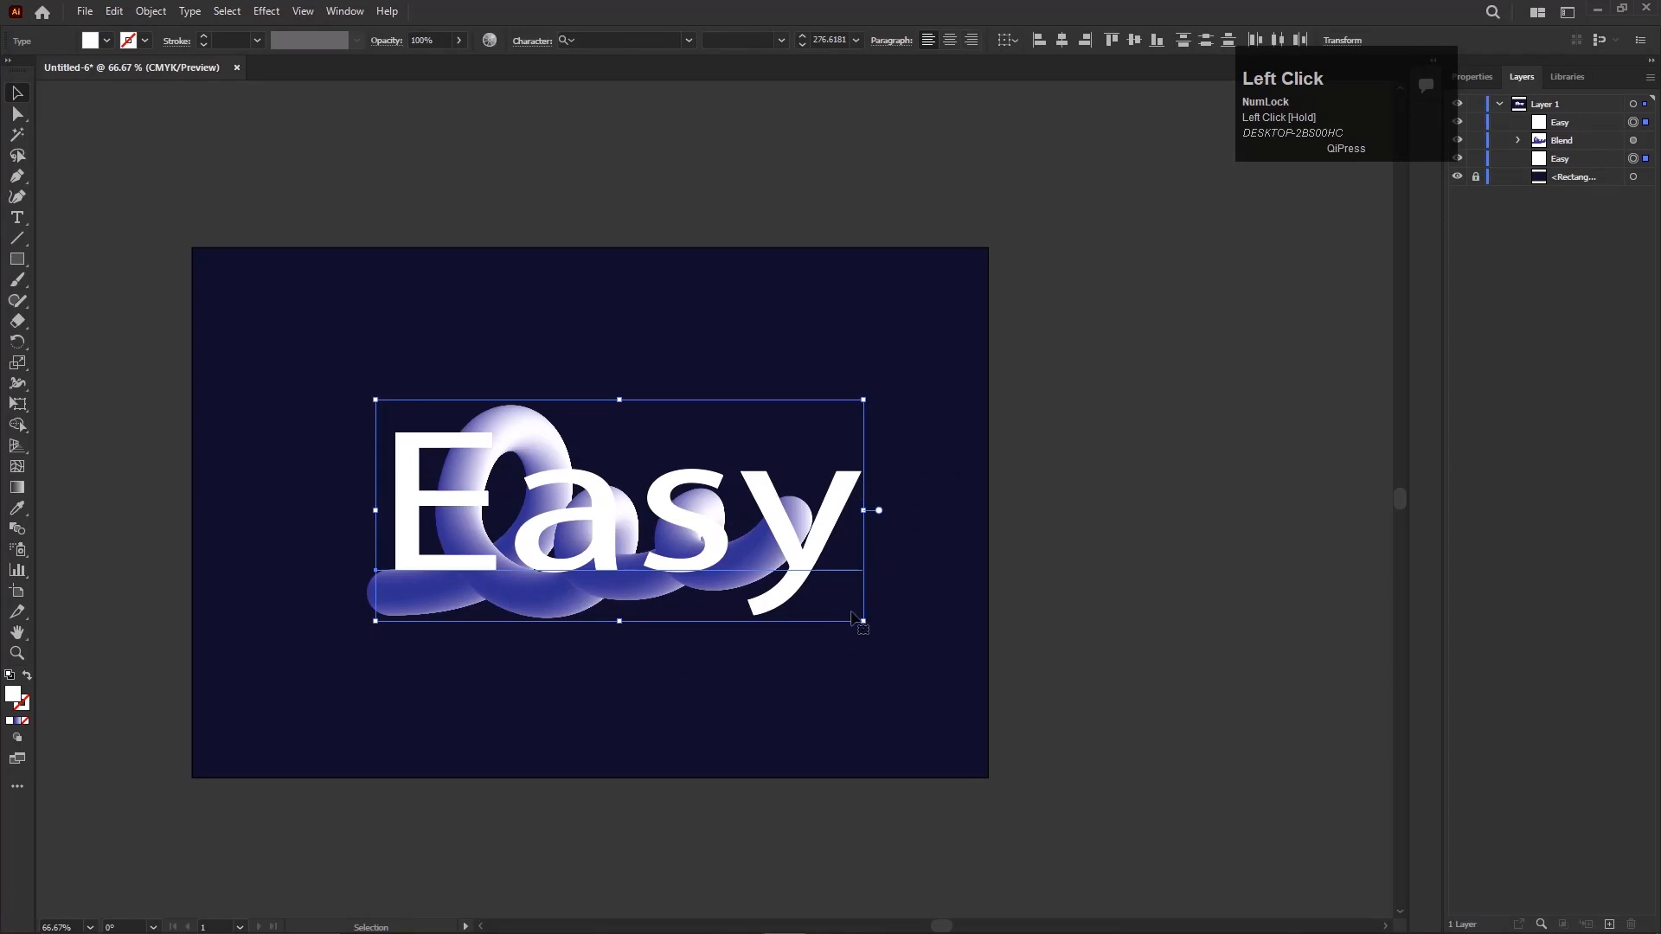
left_click_drag(863, 622, 903, 641)
mouse_move(813, 583)
left_mouse_down()
mouse_move(809, 605)
mouse_move(832, 608)
mouse_move(814, 603)
left_mouse_up()
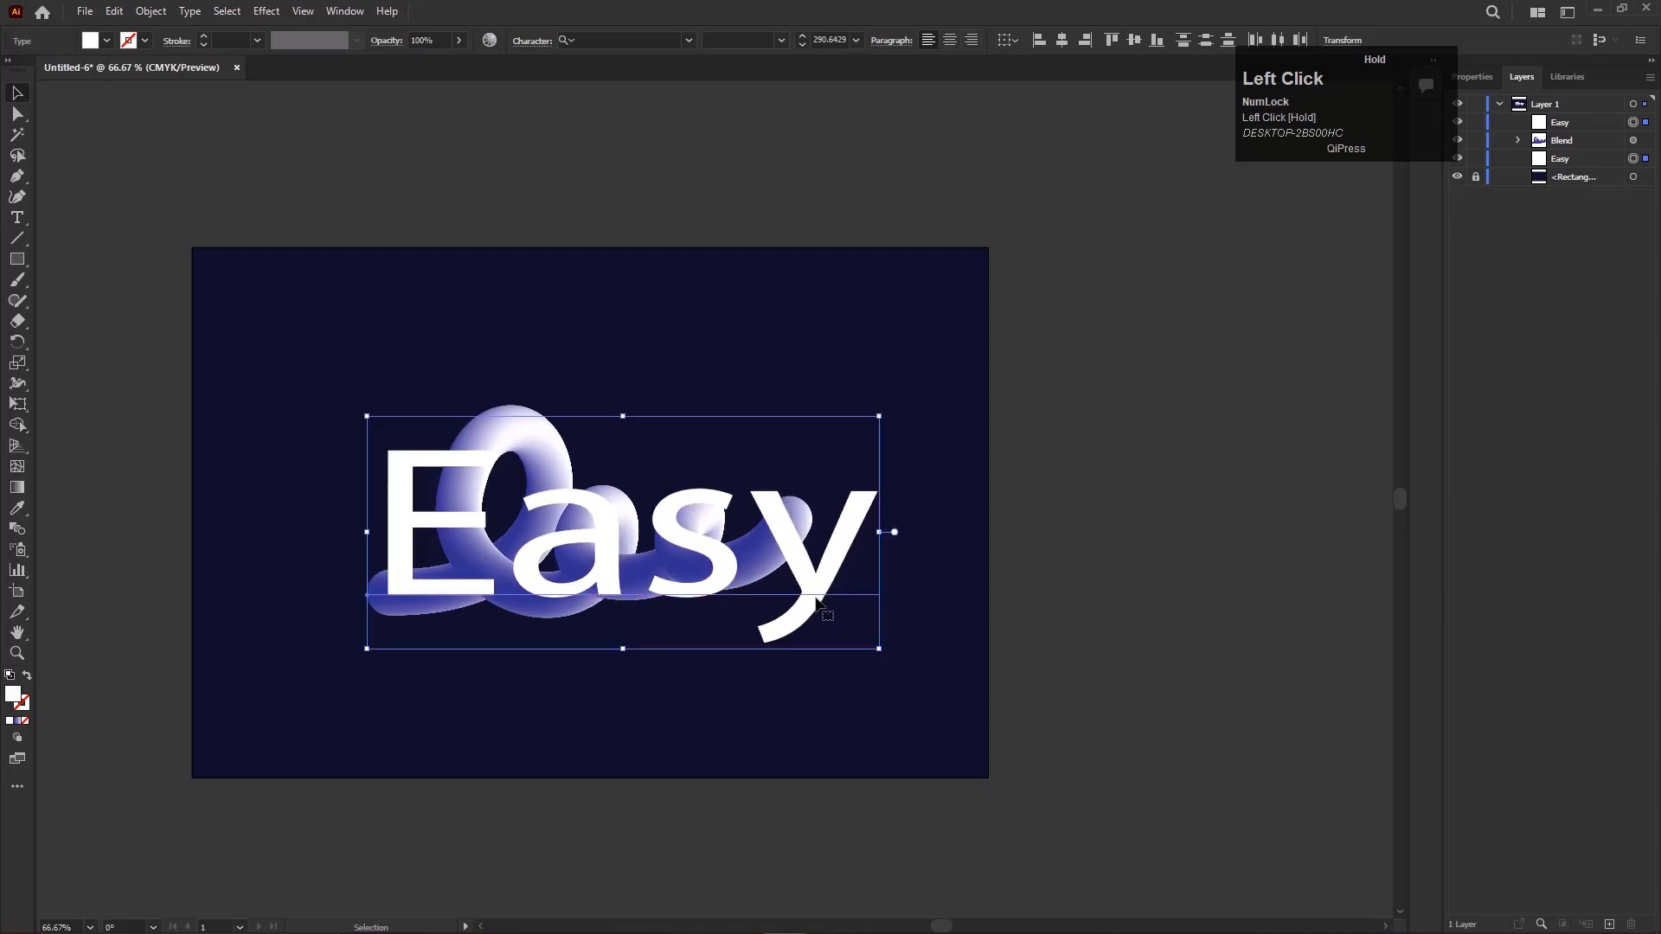
left_click(726, 363)
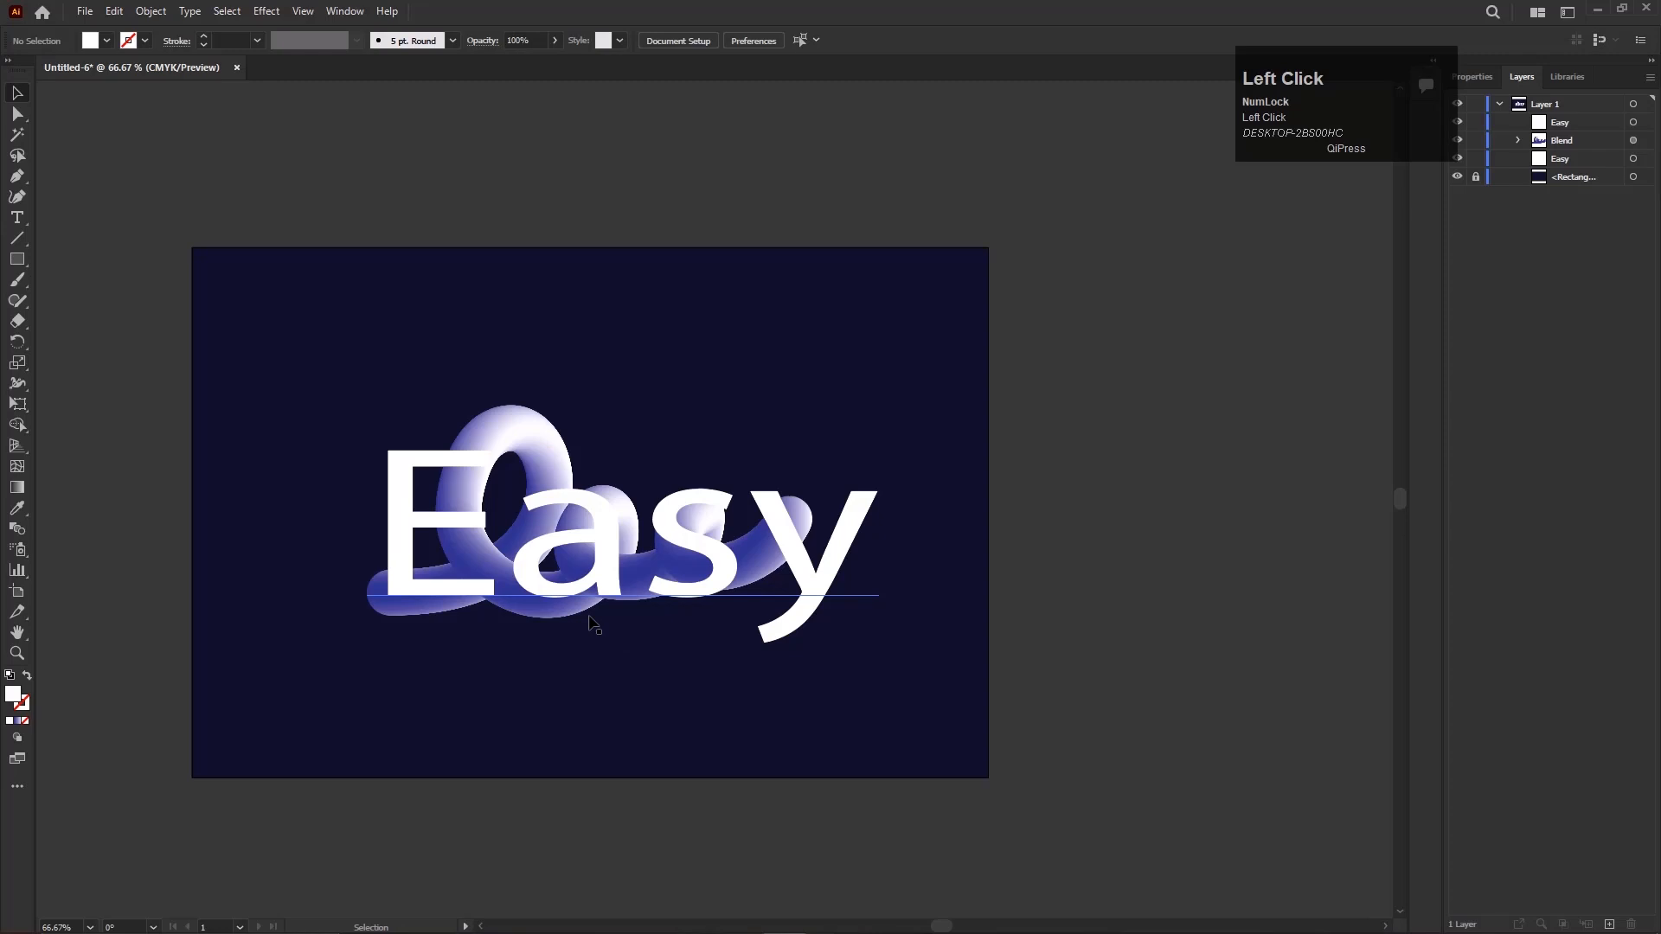
Step: Convert the front "Easy" text to outlines and deselect it
scroll(593, 625, "up", 1)
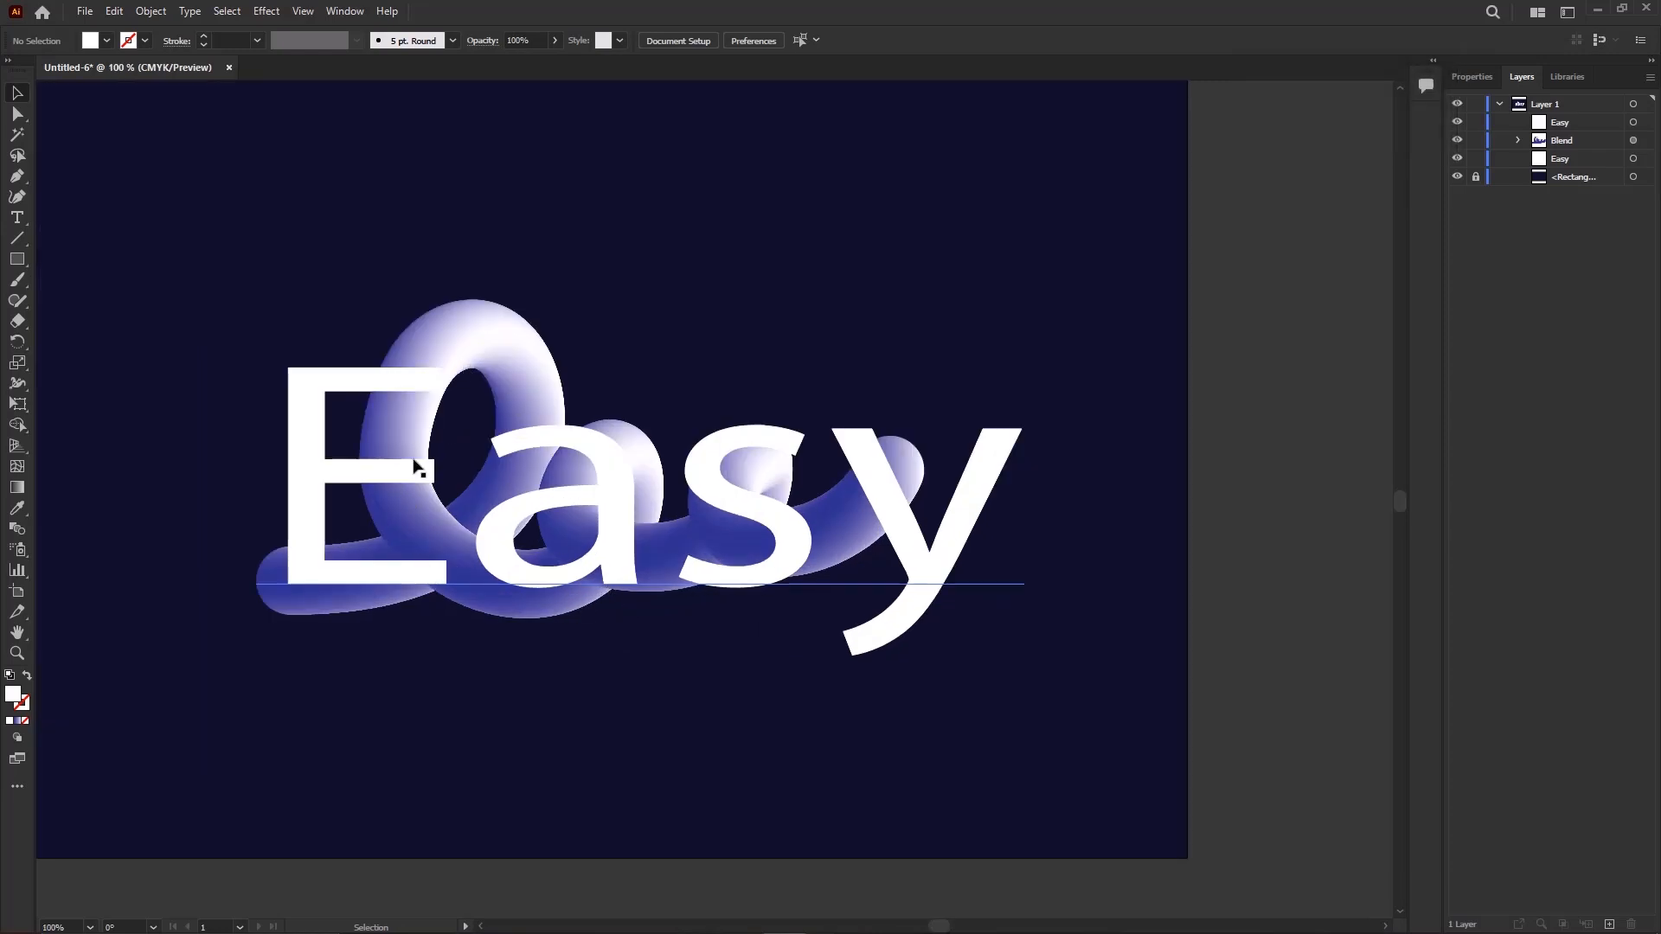
left_click(375, 460)
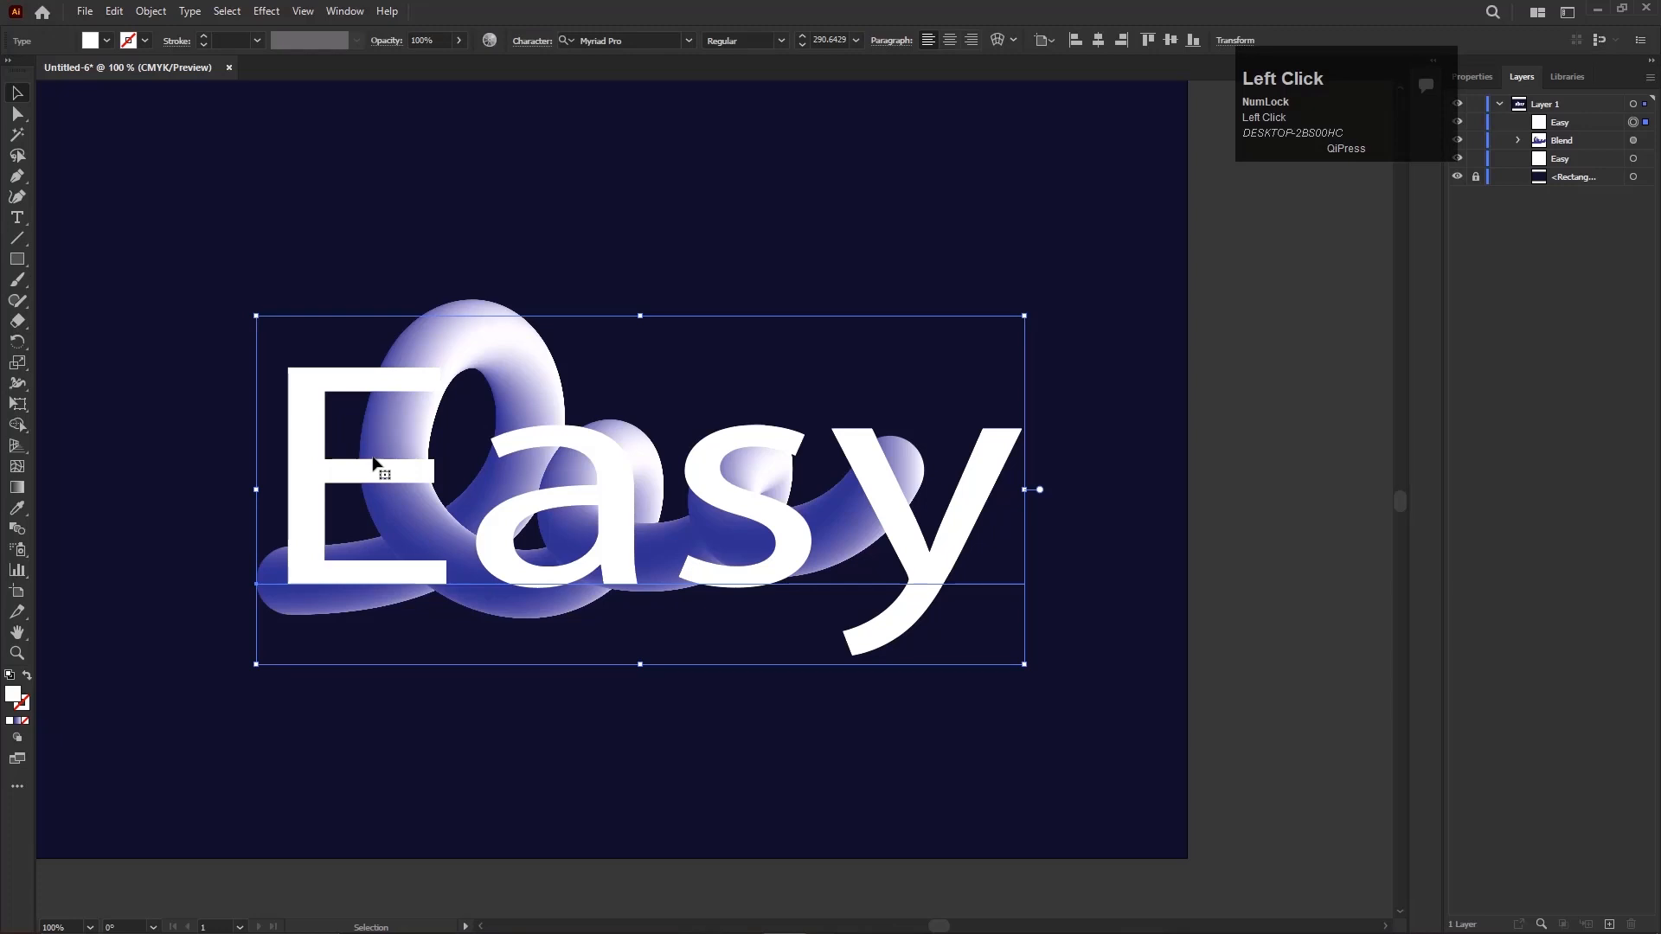
left_click(227, 253)
left_click(329, 391)
right_click(329, 391)
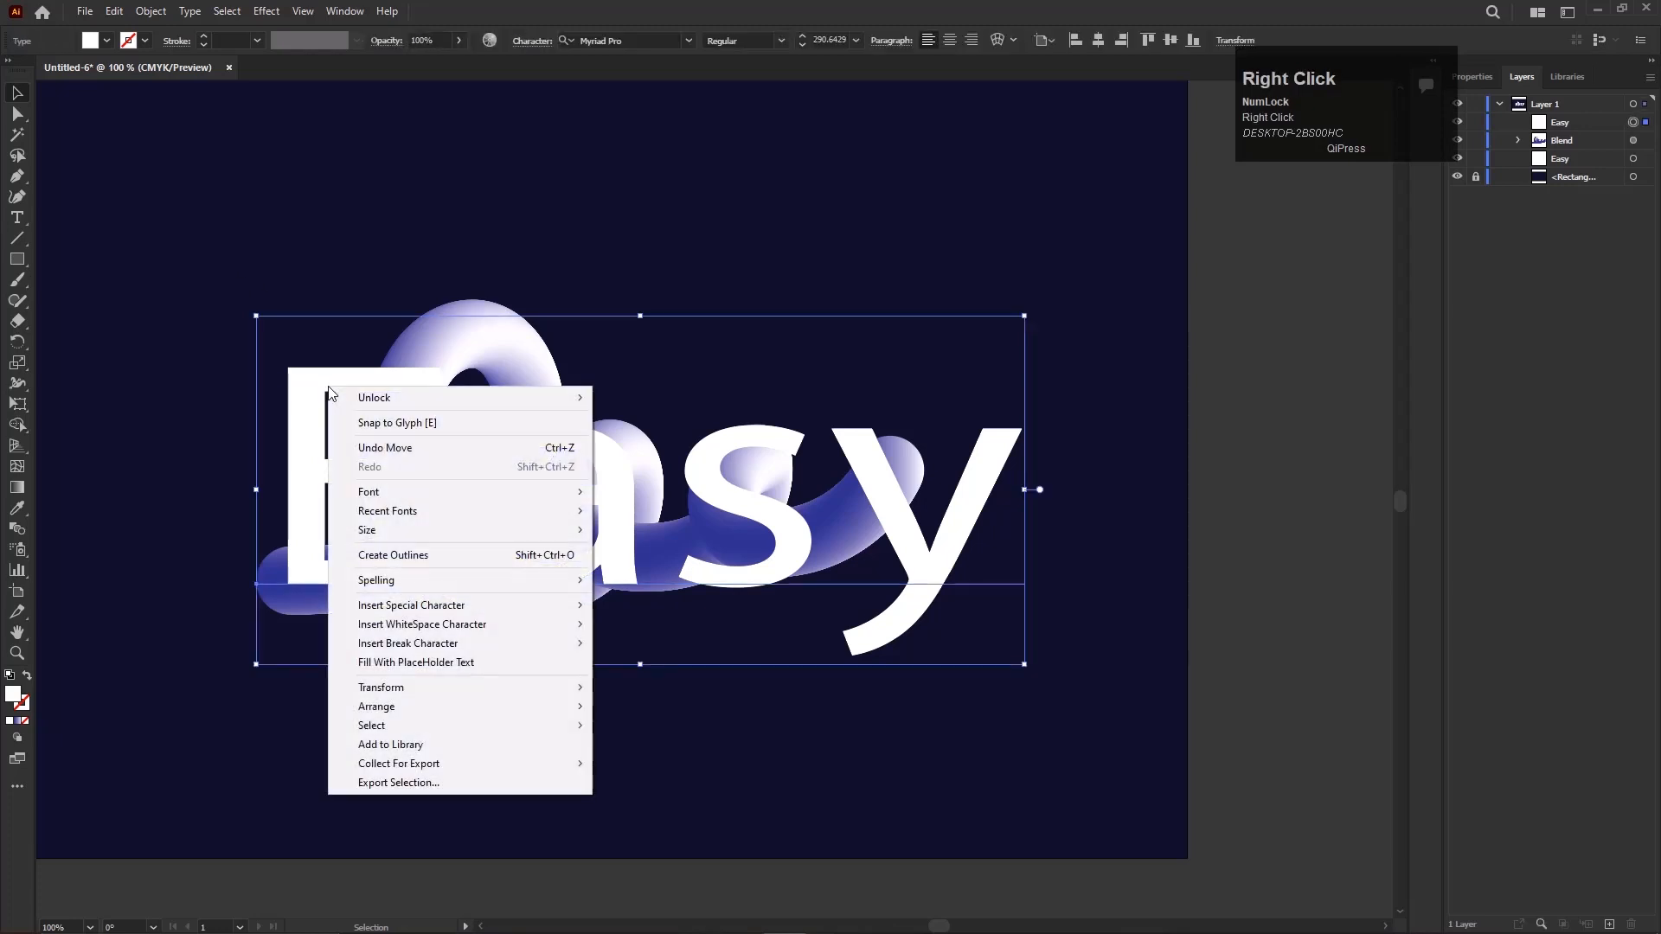
left_click(417, 557)
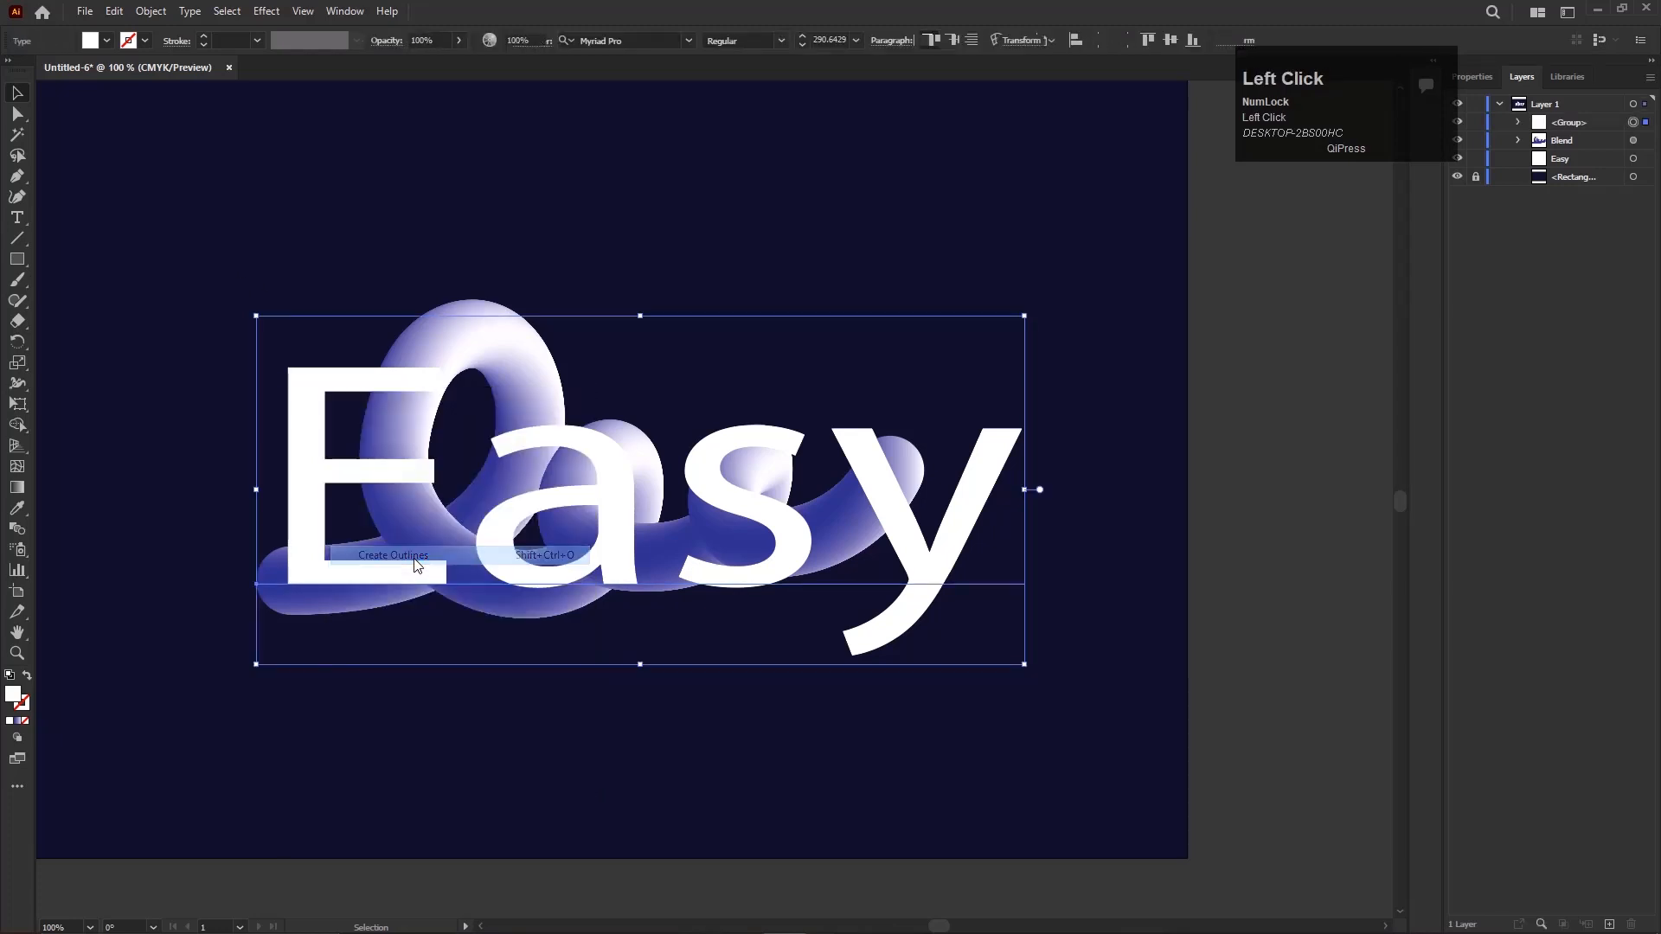
left_click(775, 717)
Step: With the Eraser tool, remove the outlined E's middle bar where the loop crosses it, undoing the trial erasure on the lower bar
left_click(623, 529)
left_click(19, 324)
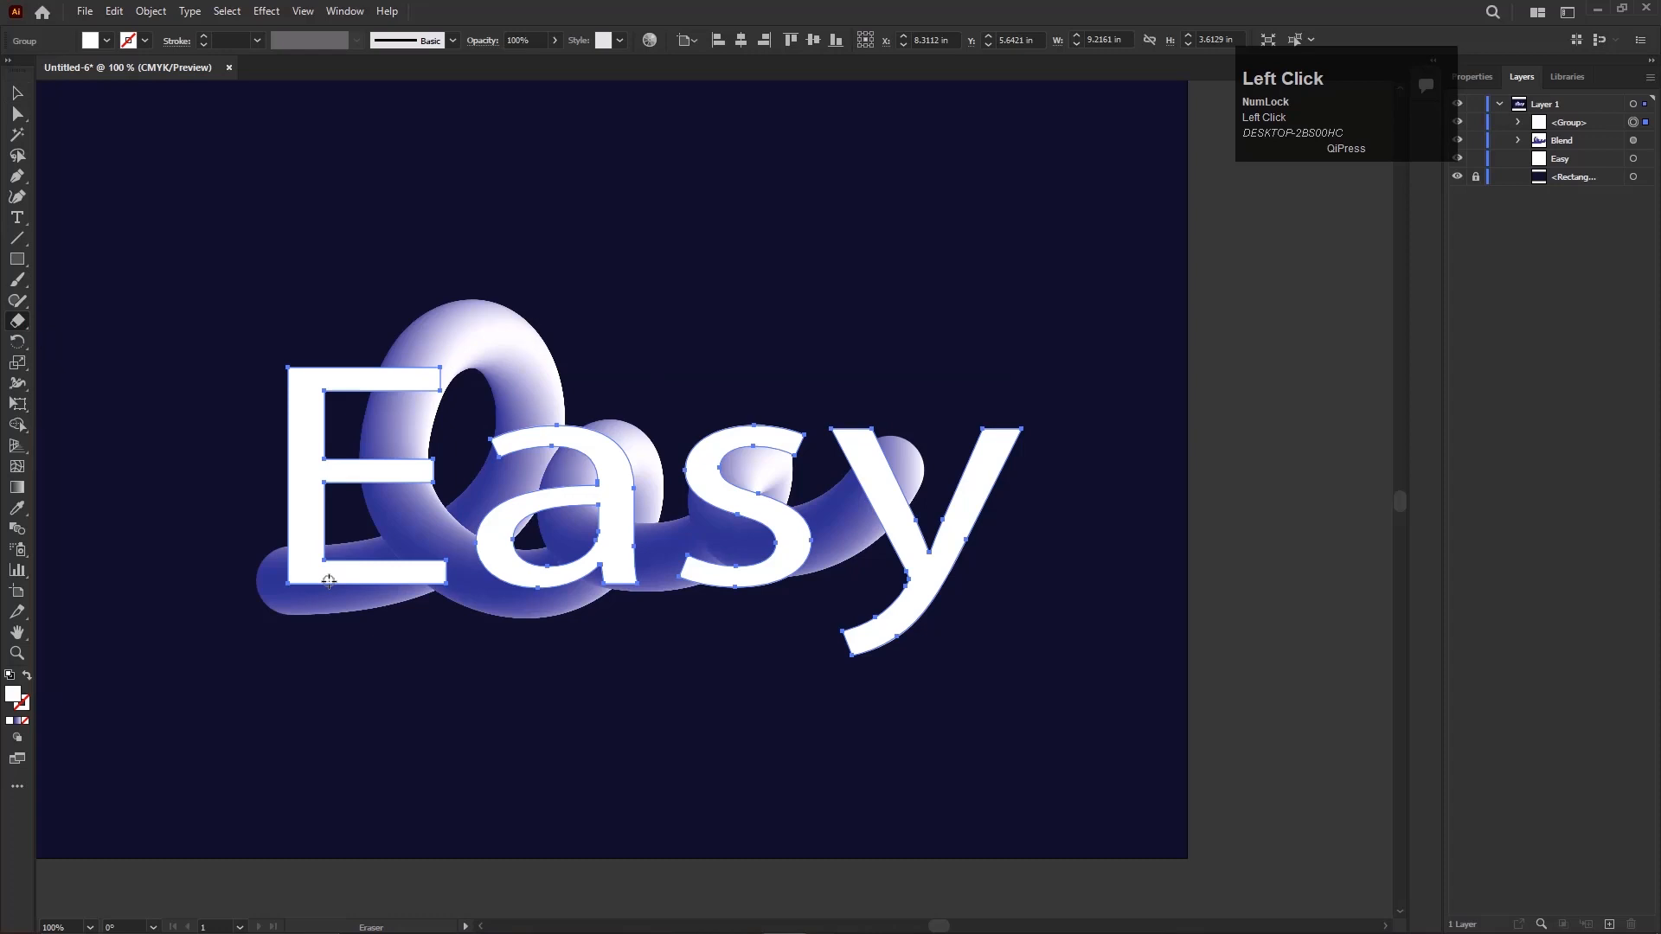
left_click_drag(372, 580, 418, 570)
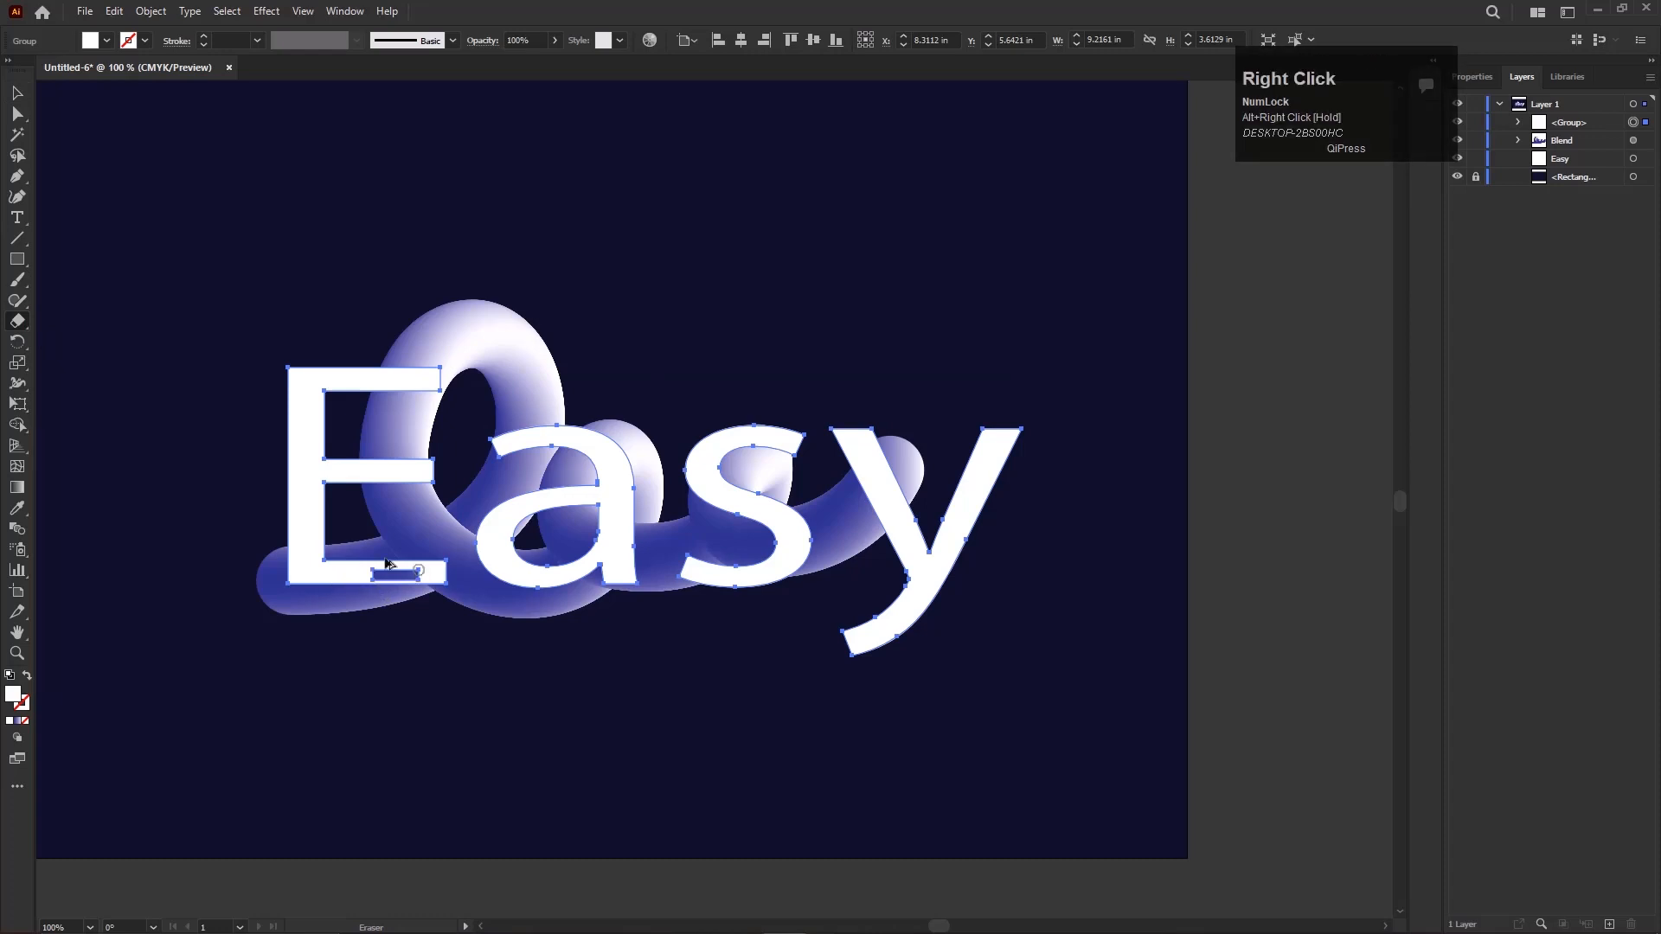
key("ctrl+z")
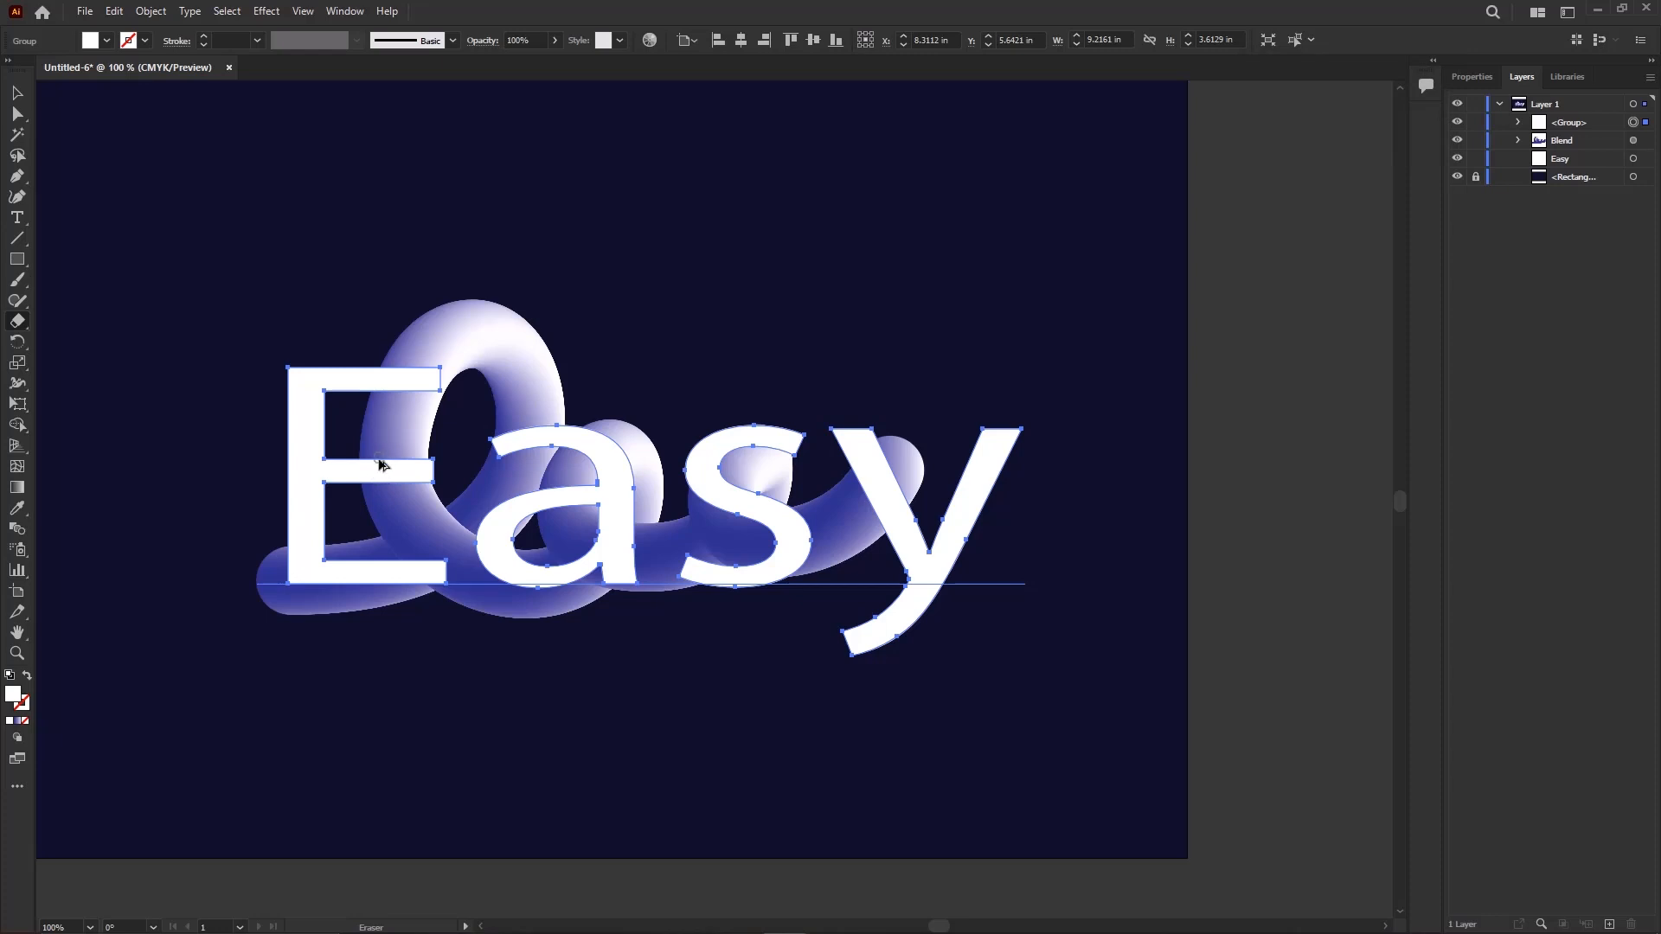
mouse_move(374, 459)
left_mouse_down()
mouse_move(379, 493)
mouse_move(382, 465)
mouse_move(415, 476)
left_mouse_up()
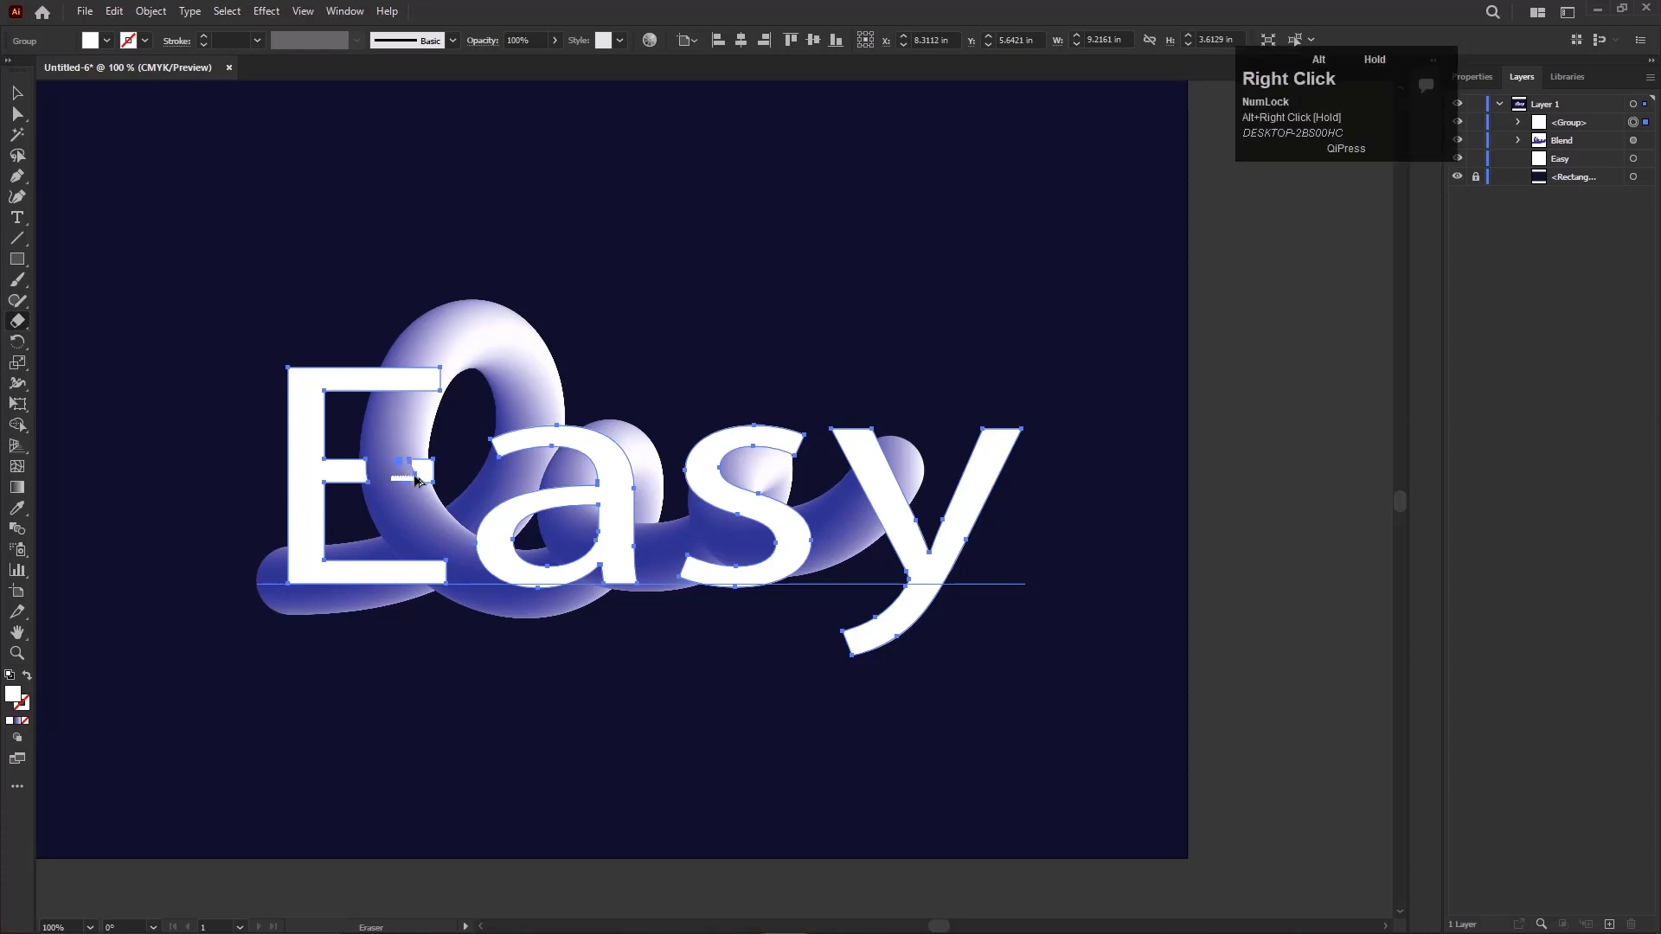
scroll(393, 461, "up", 3)
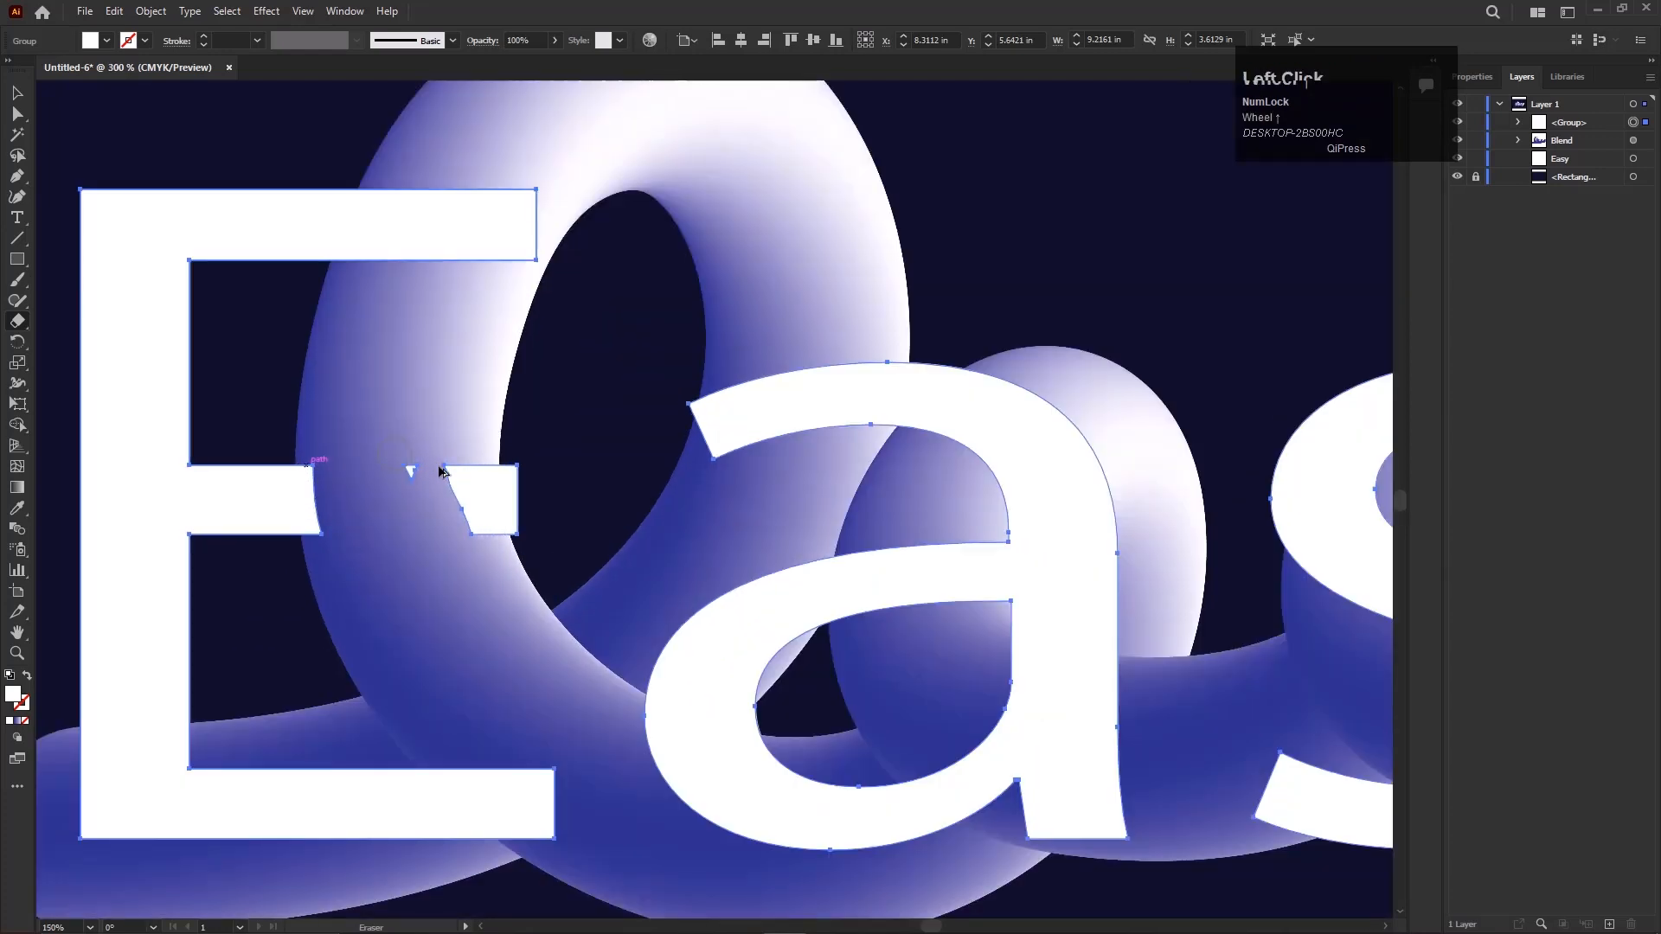
mouse_move(426, 453)
left_mouse_down()
mouse_move(458, 512)
mouse_move(480, 519)
mouse_move(489, 501)
mouse_move(489, 550)
left_mouse_up()
mouse_move(410, 466)
left_mouse_down()
mouse_move(421, 498)
mouse_move(459, 475)
left_mouse_up()
left_click_drag(307, 457, 351, 578)
mouse_move(312, 506)
left_mouse_down()
mouse_move(314, 467)
mouse_move(333, 545)
left_mouse_up()
Step: Erase the middle stroke of the outlined "a" where the small loop crosses it
scroll(432, 580, "down", 4)
key("space")
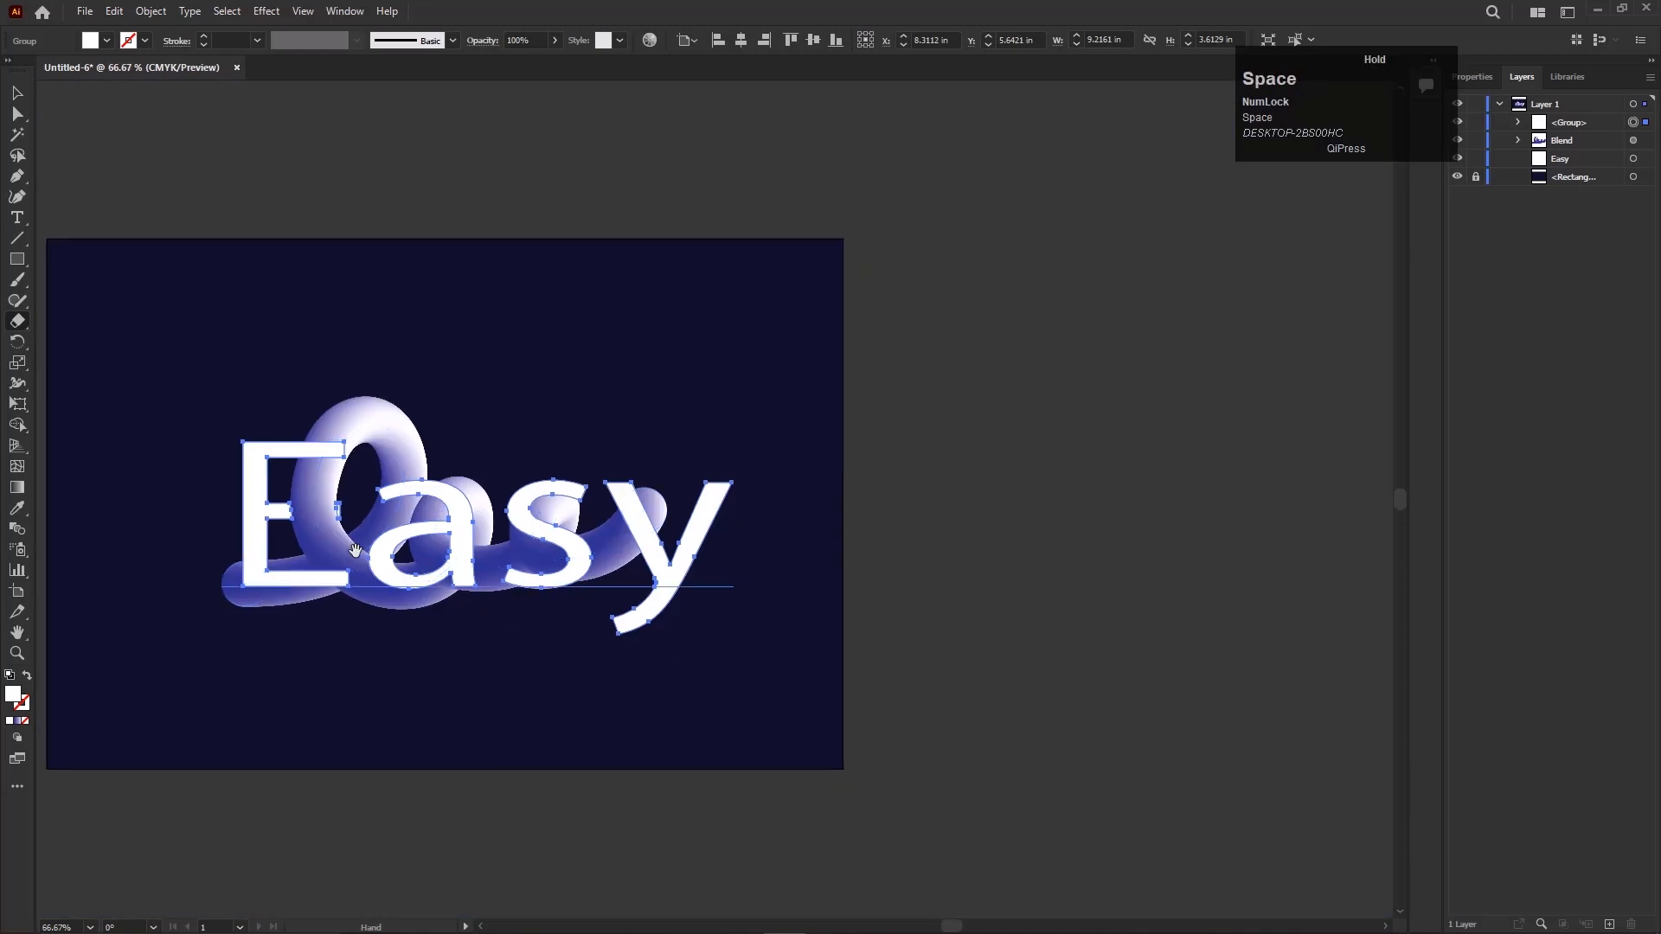
scroll(364, 550, "up", 1)
scroll(429, 551, "up", 1)
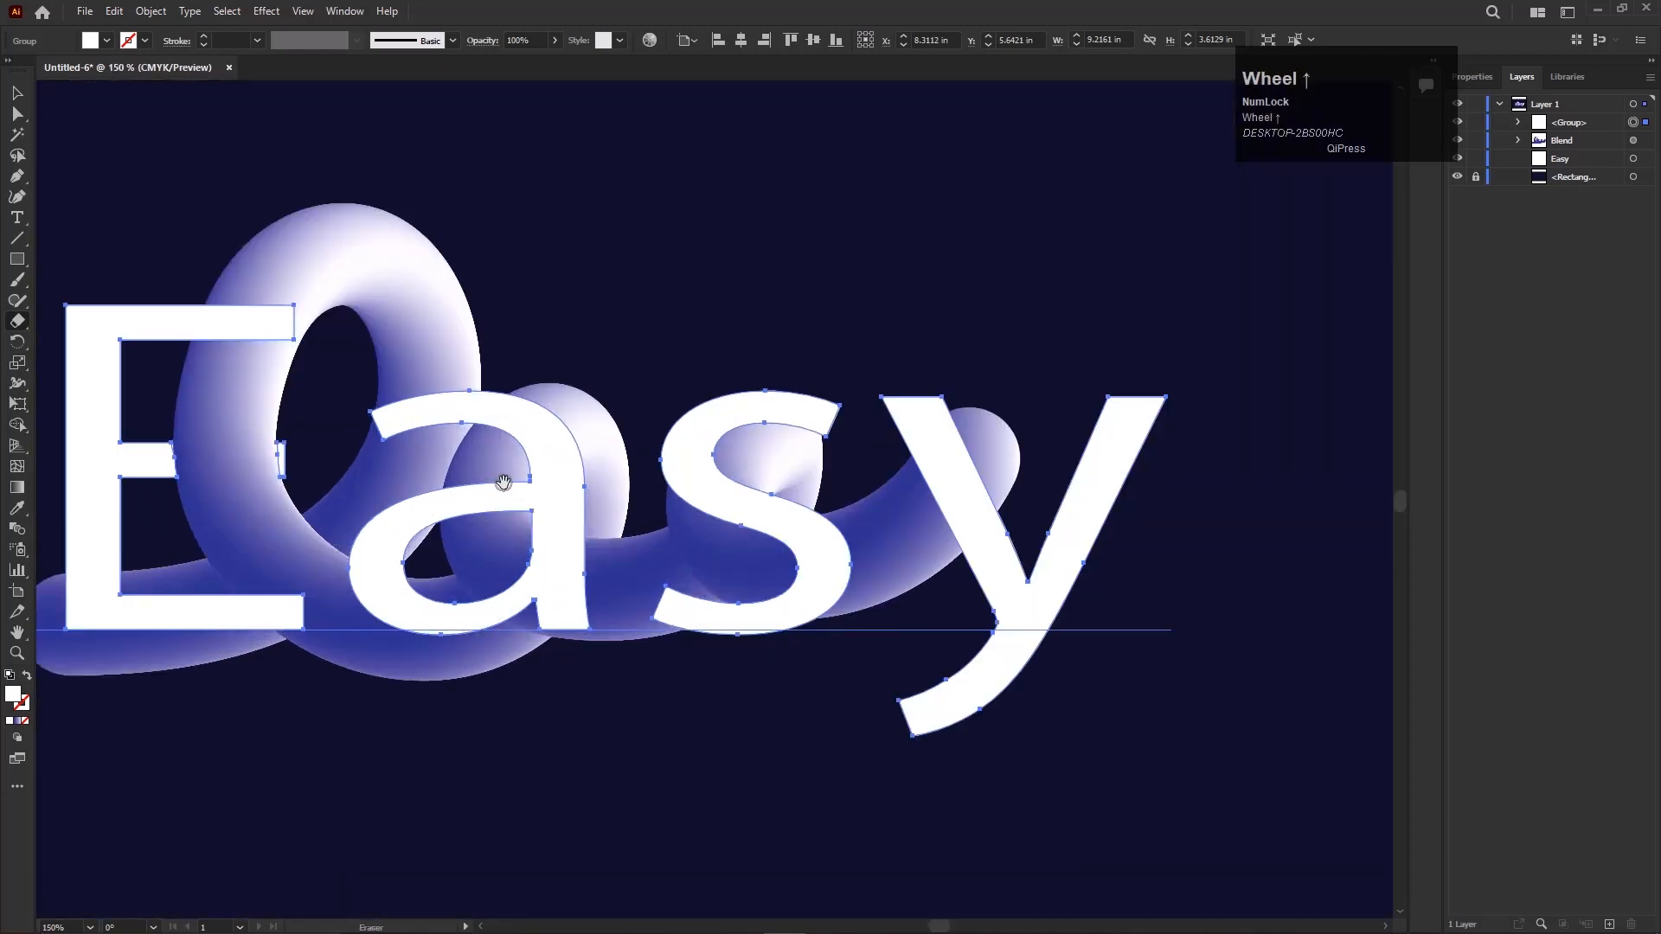
mouse_move(449, 485)
left_mouse_down()
mouse_move(477, 517)
mouse_move(485, 487)
mouse_move(517, 509)
mouse_move(523, 489)
mouse_move(453, 489)
mouse_move(446, 505)
mouse_move(488, 504)
mouse_move(455, 521)
left_mouse_up()
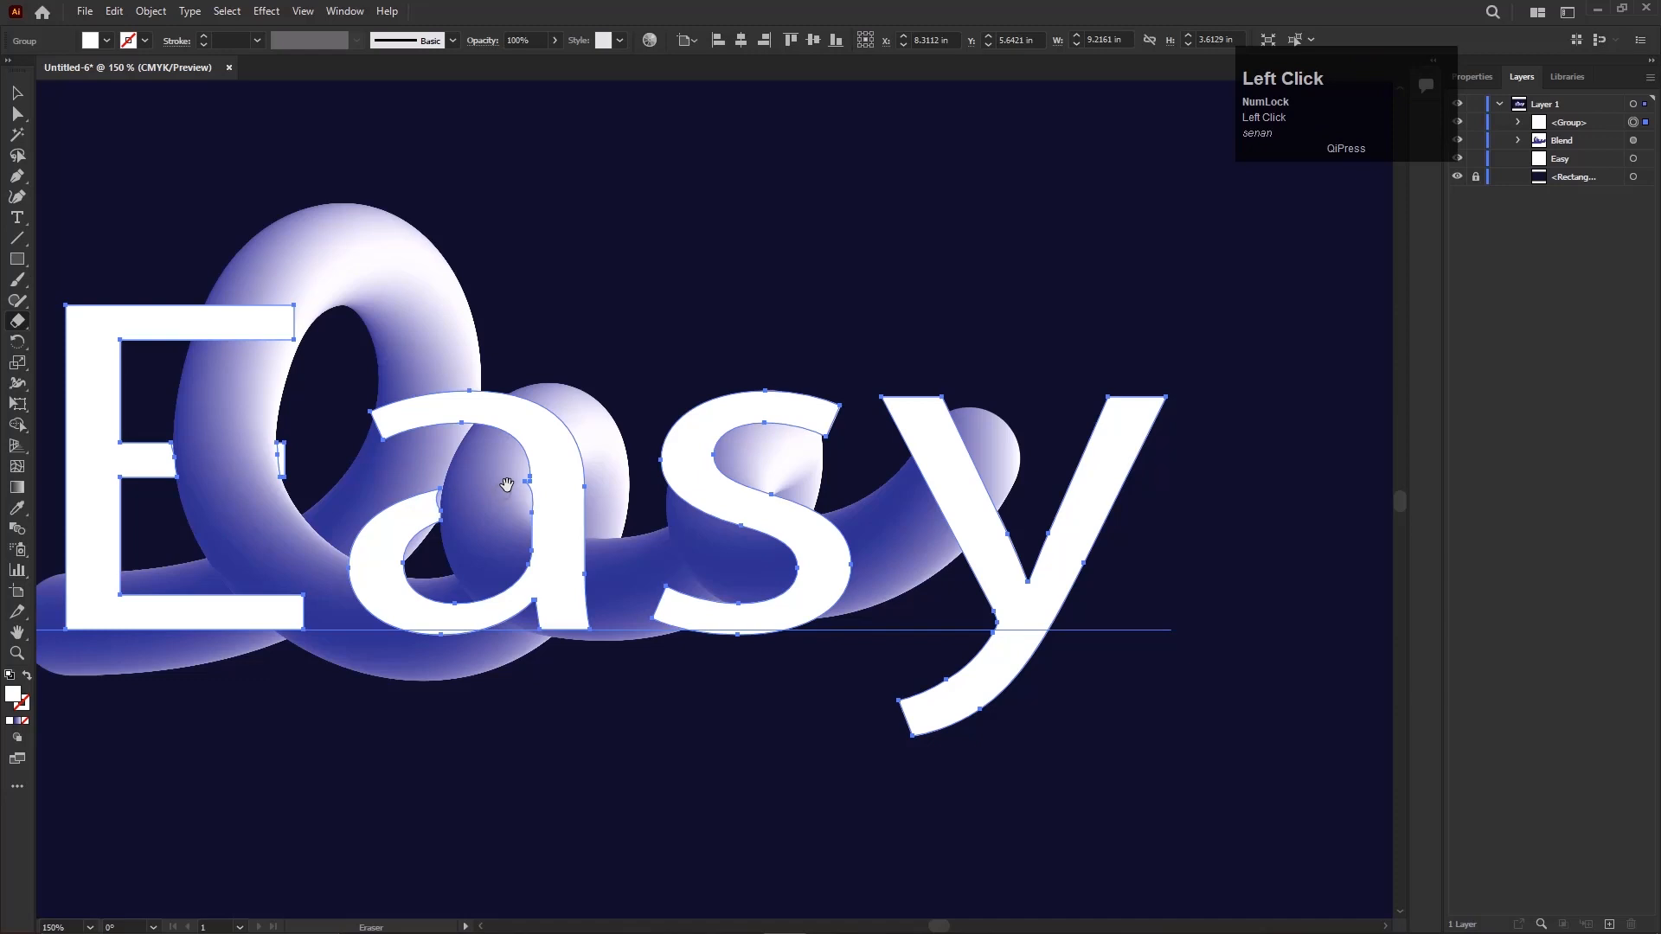
left_click_drag(524, 478, 519, 516)
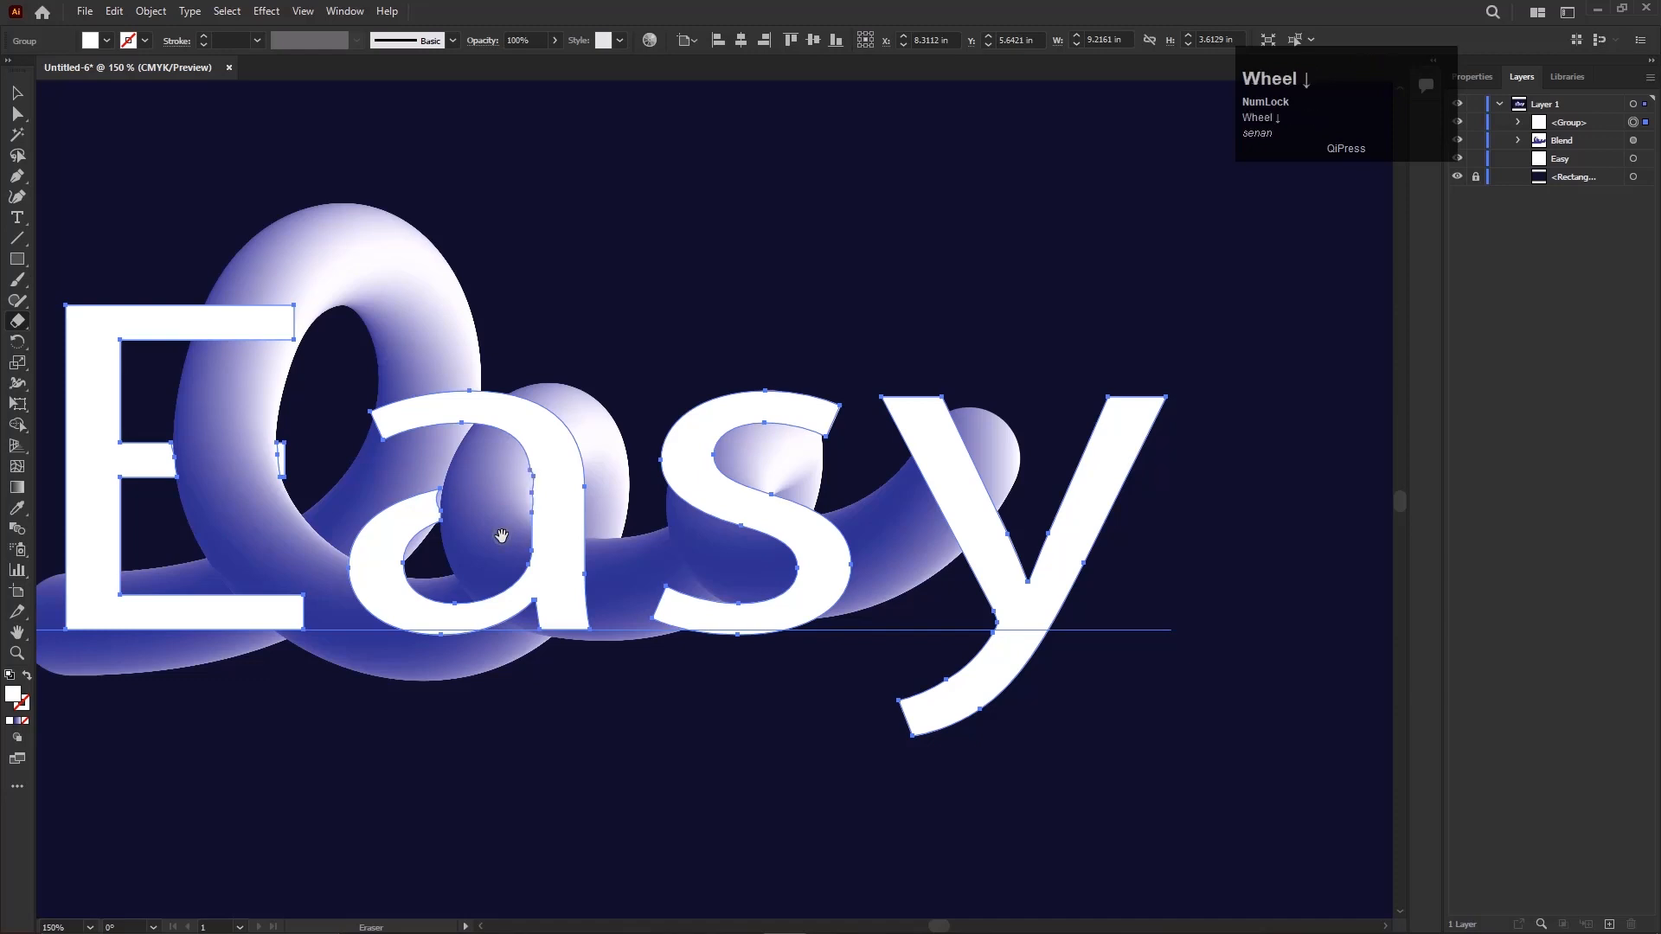
Step: Erase the diagonal middle section of the outlined "s" so the tube's curl passes in front of it
scroll(506, 533, "down", 1)
scroll(702, 542, "up", 1)
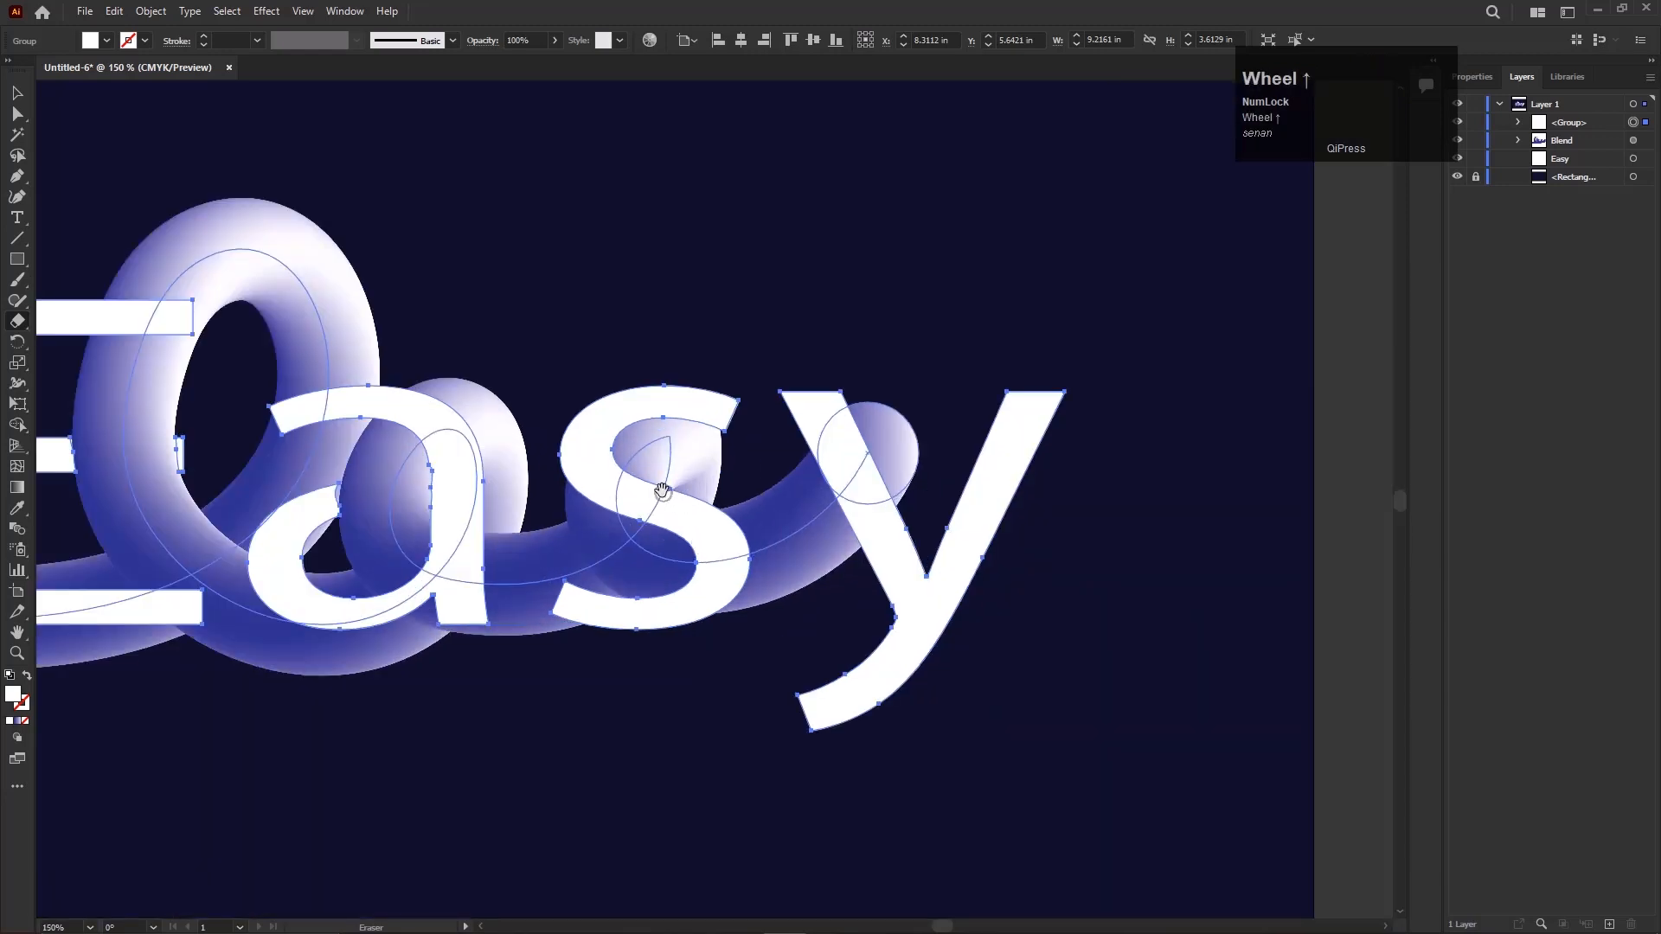
mouse_move(623, 452)
left_mouse_down()
mouse_move(594, 500)
mouse_move(612, 480)
mouse_move(618, 515)
mouse_move(653, 479)
mouse_move(631, 522)
mouse_move(589, 491)
left_mouse_up()
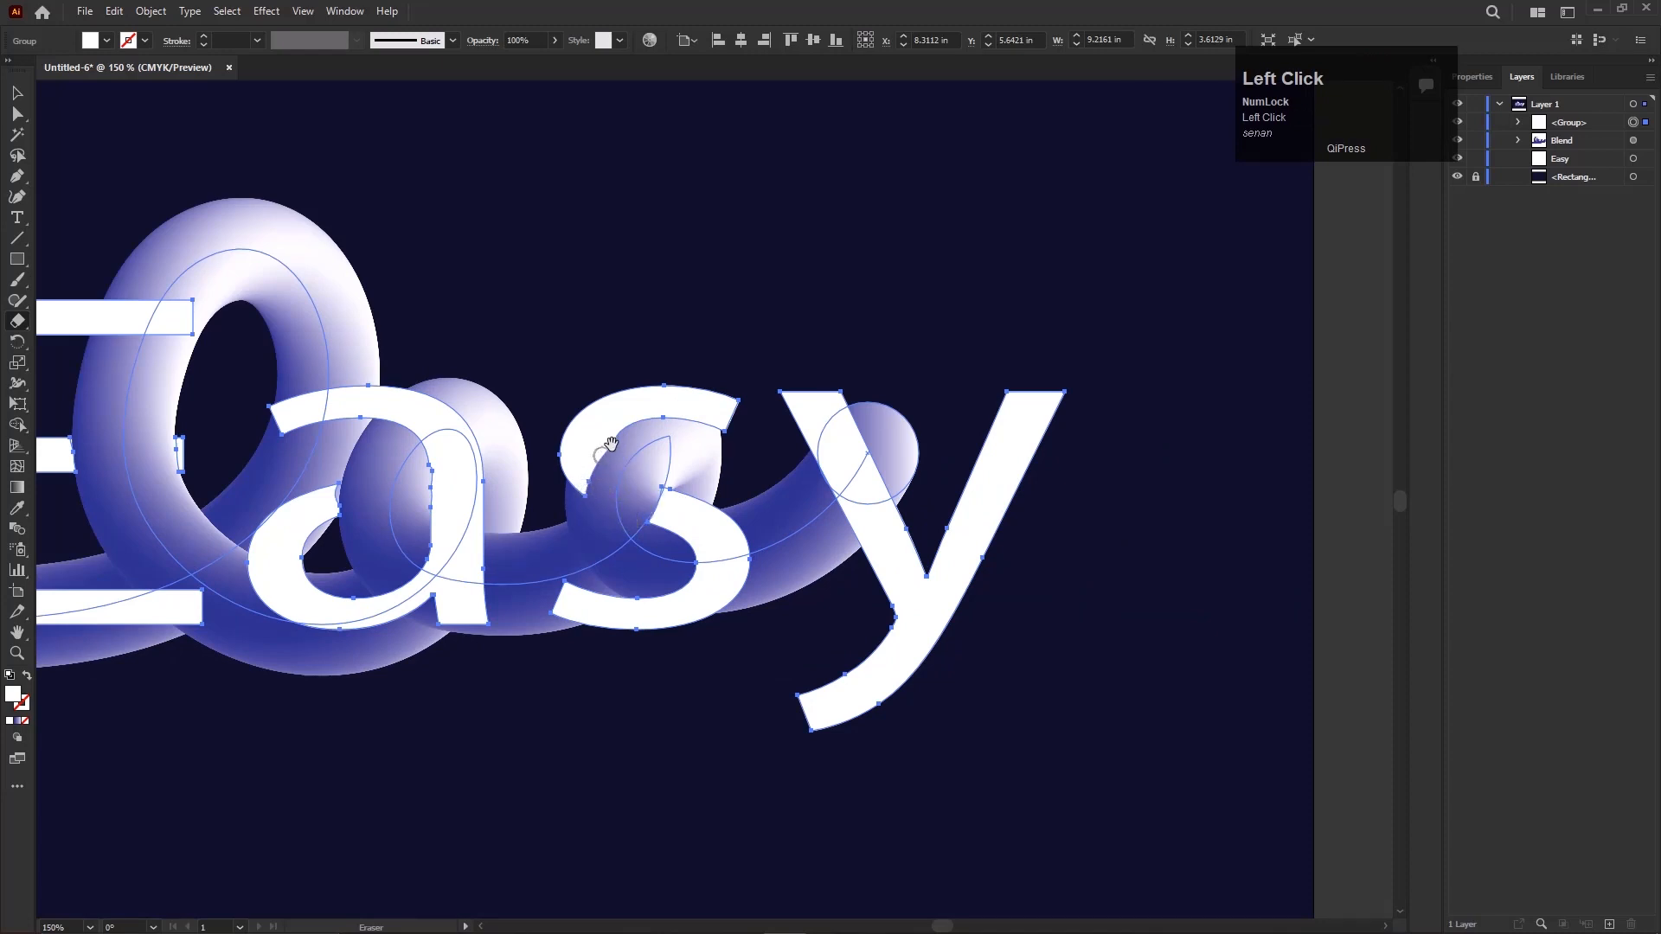
left_click_drag(625, 436, 615, 447)
left_click_drag(636, 432, 637, 436)
mouse_move(654, 485)
left_mouse_down()
mouse_move(650, 529)
mouse_move(666, 534)
mouse_move(651, 528)
left_mouse_up()
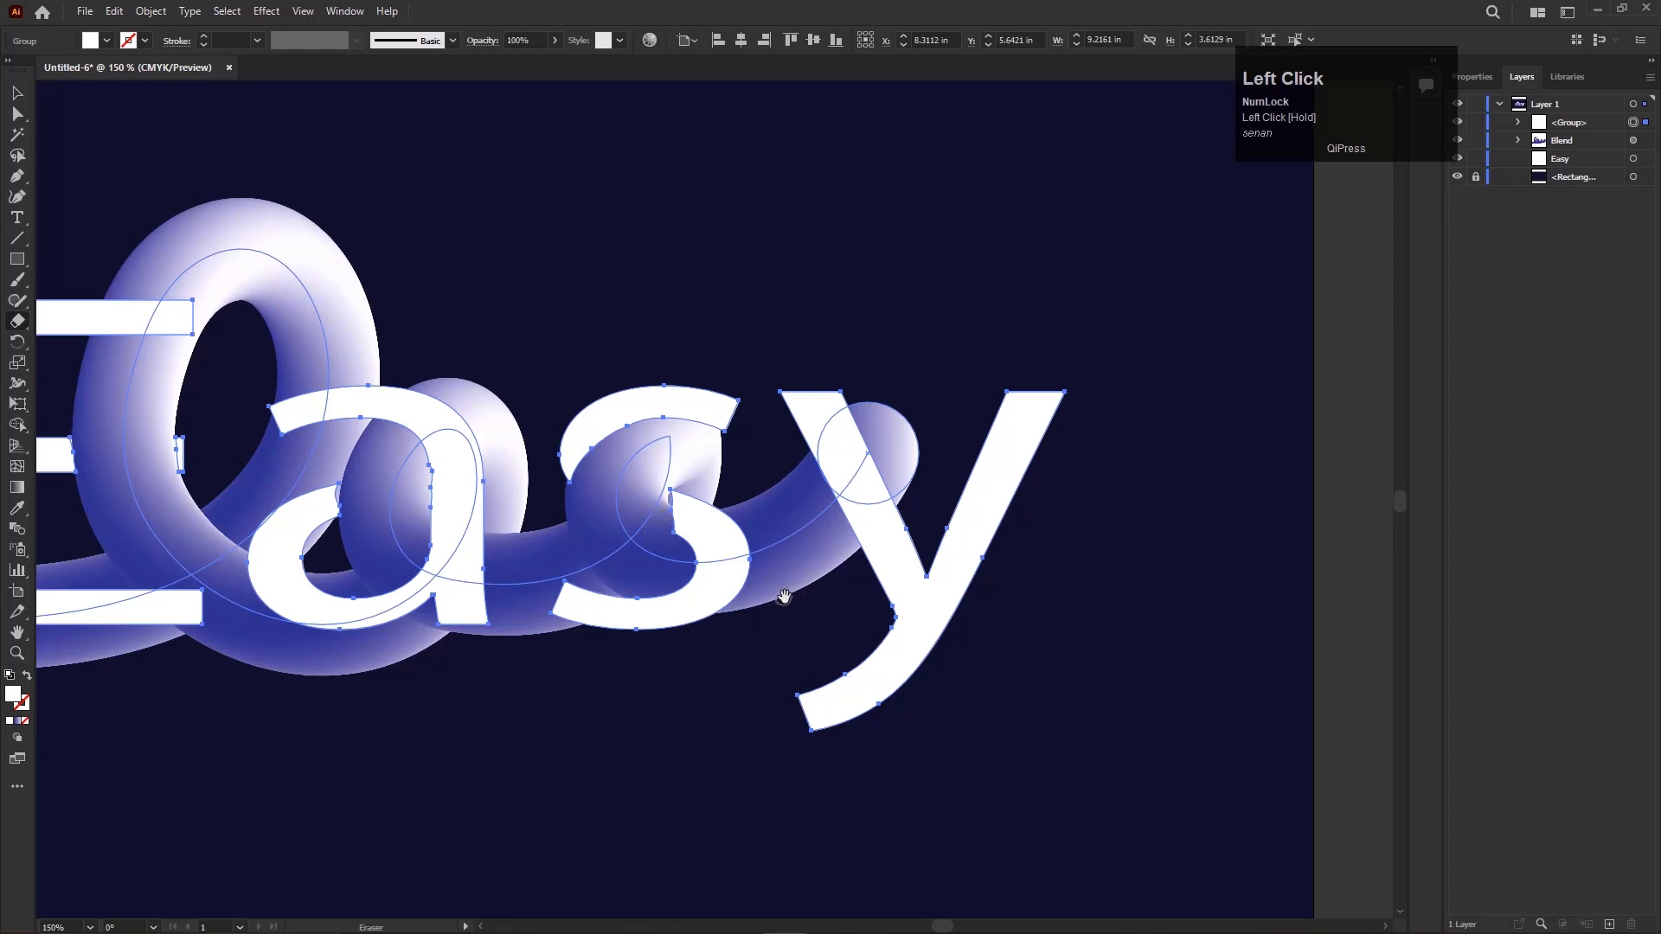
Step: Erase the left arm of the outlined "y" where the tube's end overlaps it, and deselect the lettering
mouse_move(856, 412)
left_mouse_down()
mouse_move(829, 437)
mouse_move(861, 428)
mouse_move(877, 488)
mouse_move(861, 540)
mouse_move(843, 500)
mouse_move(872, 488)
mouse_move(865, 523)
mouse_move(892, 493)
mouse_move(872, 448)
left_mouse_up()
scroll(822, 519, "down", 3)
scroll(625, 532, "up", 1)
left_click(17, 93)
scroll(727, 536, "up", 2)
key("space")
left_click_drag(920, 615, 794, 646)
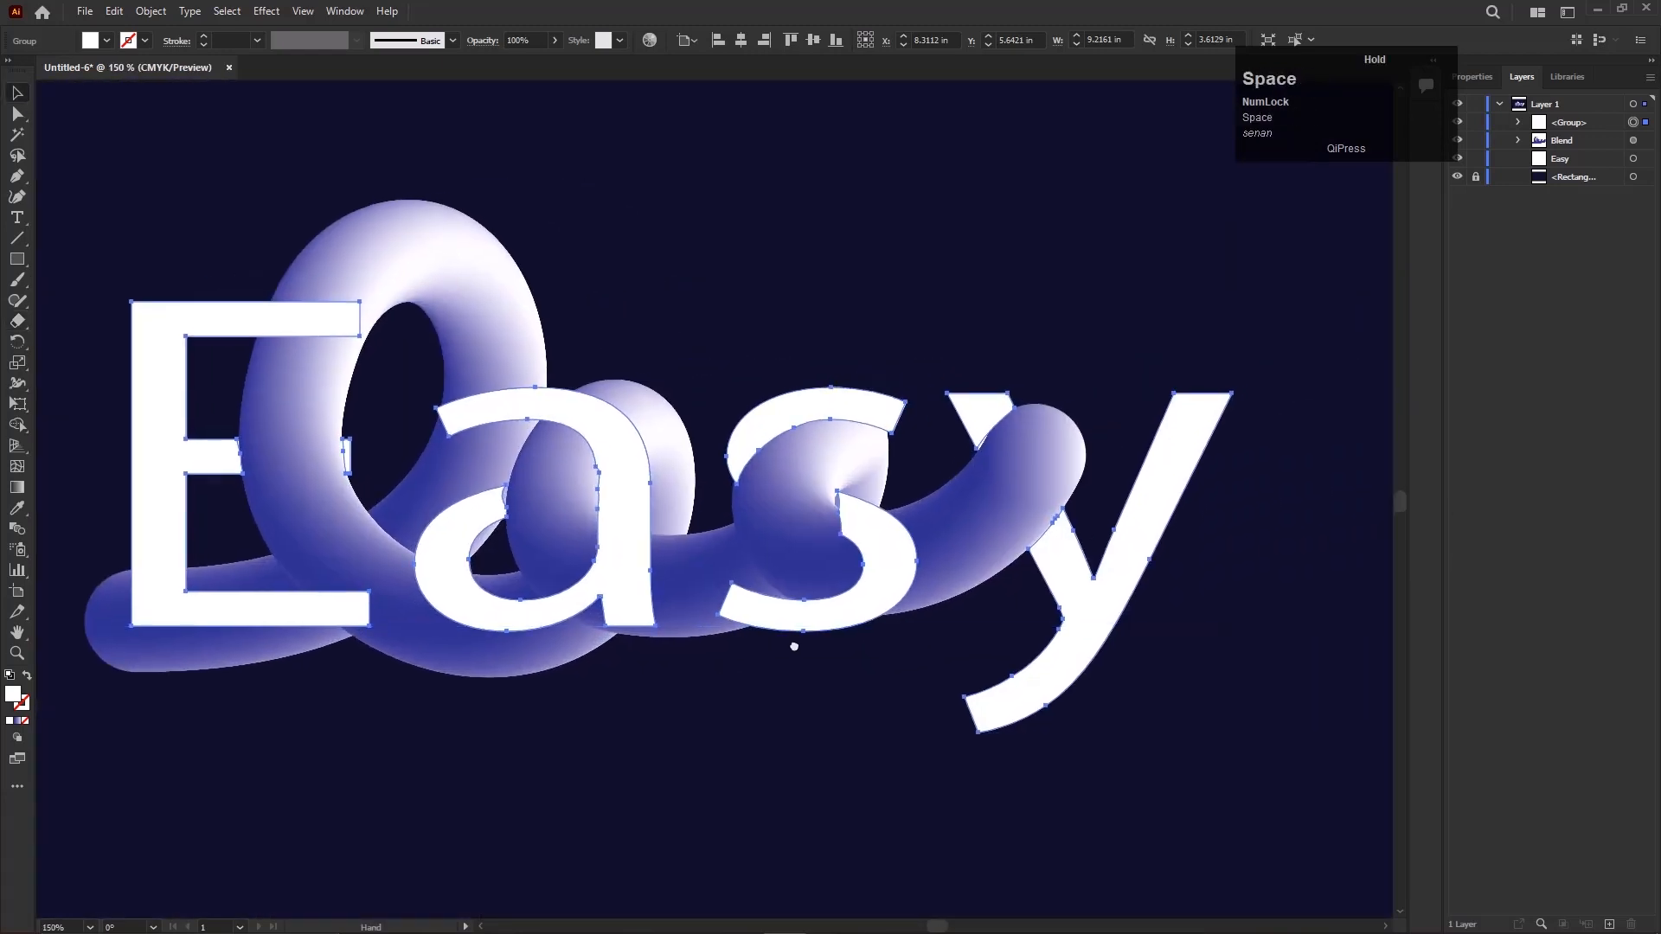
scroll(794, 646, "down", 3)
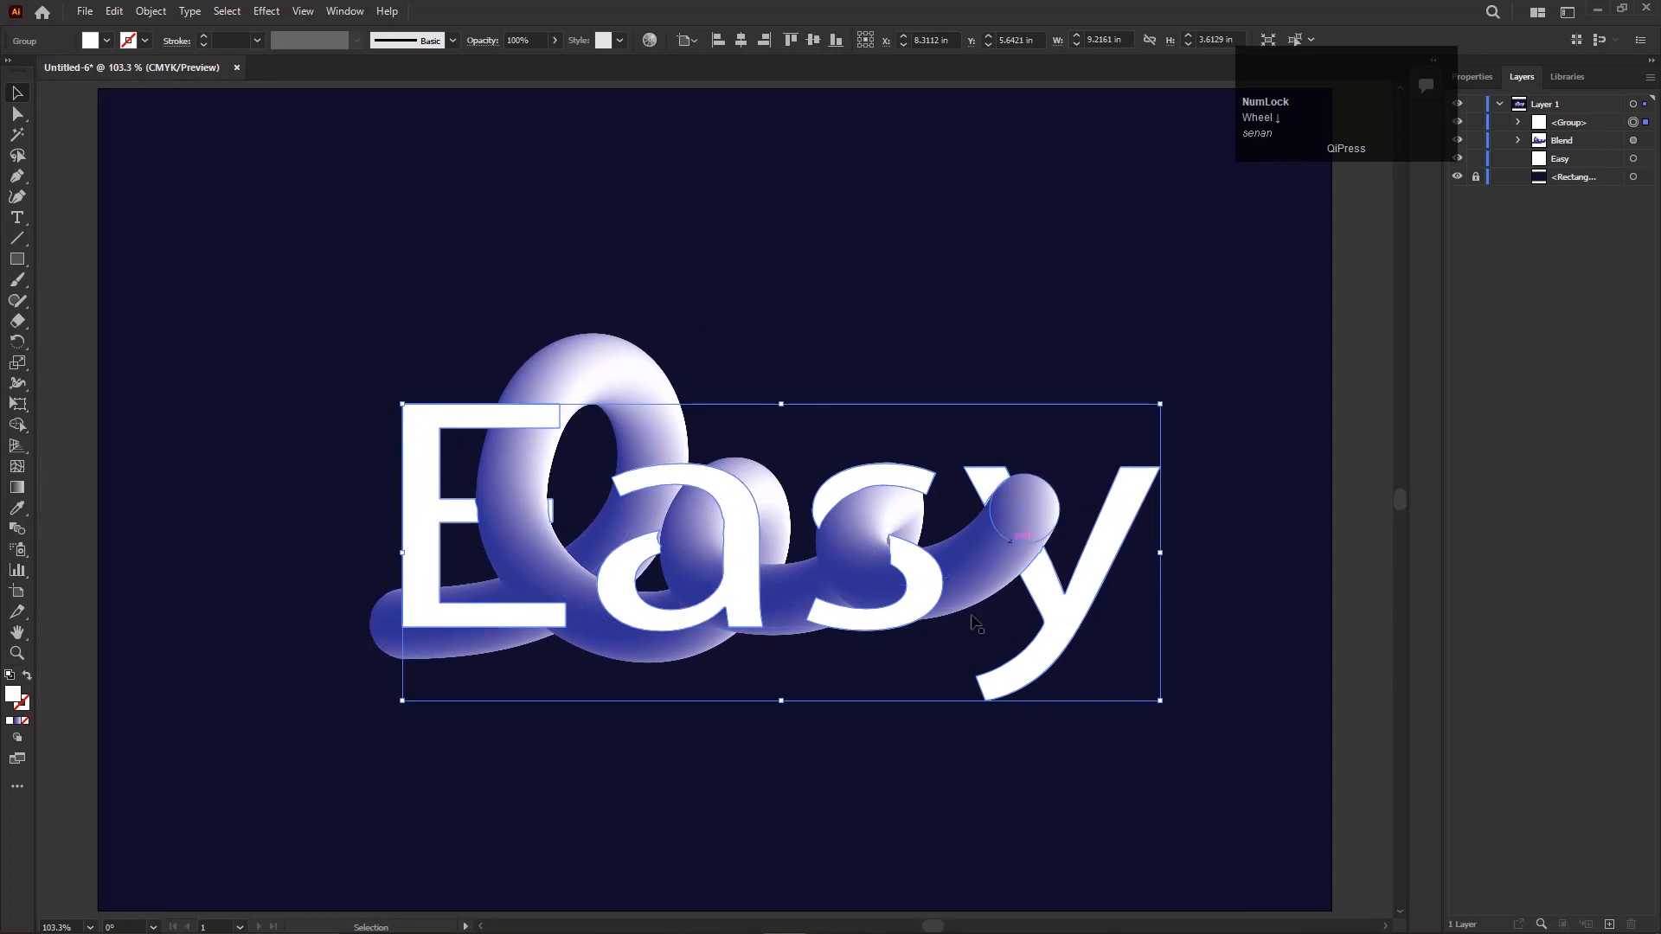
left_click(407, 298)
scroll(554, 484, "down", 1)
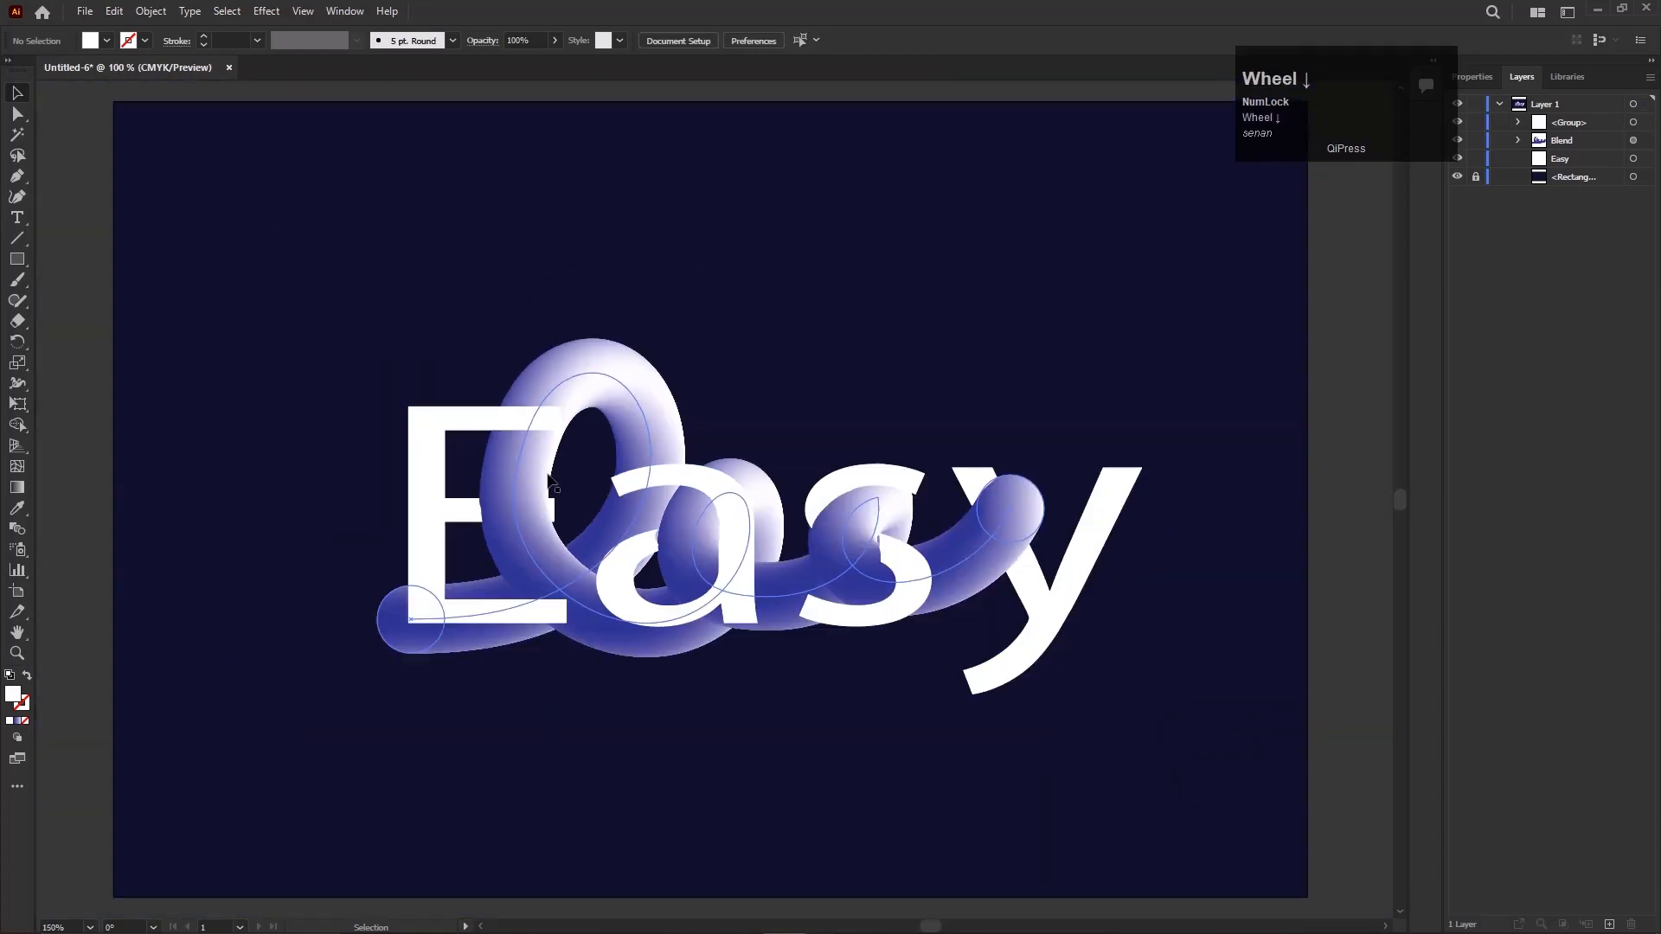
scroll(547, 474, "up", 1)
scroll(547, 474, "down", 1)
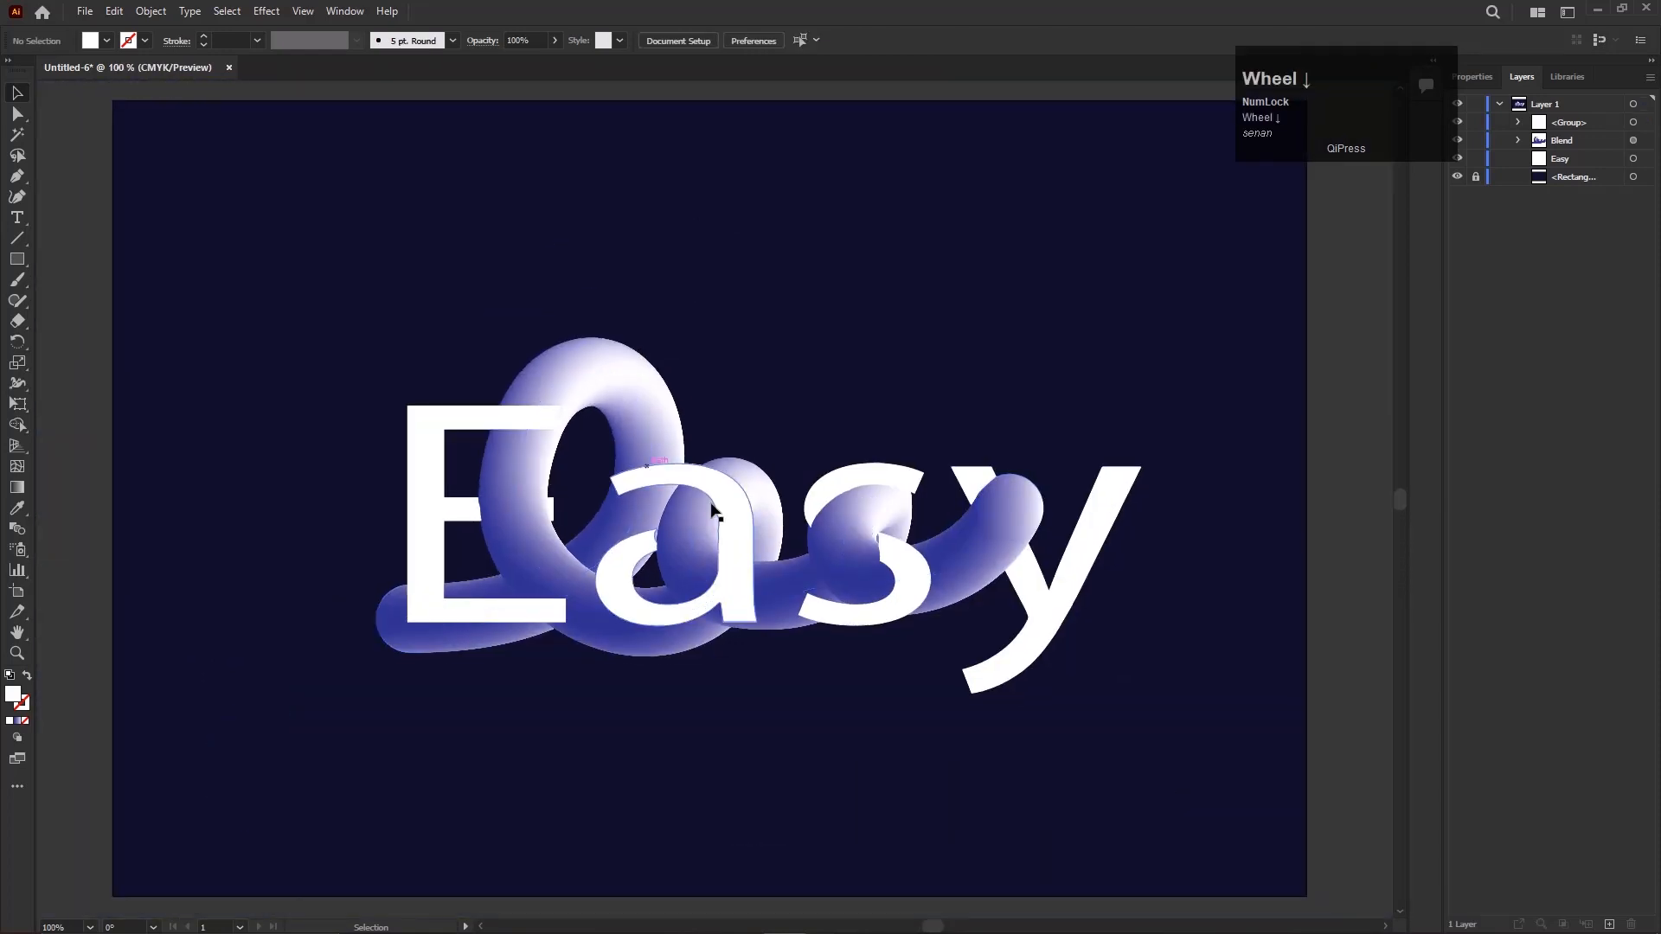
Step: Select the blend together with both "Easy" objects and shift them slightly up and left on the artboard
left_click_drag(295, 259, 1159, 761)
left_click_drag(1038, 625, 1013, 608)
left_click(1129, 713)
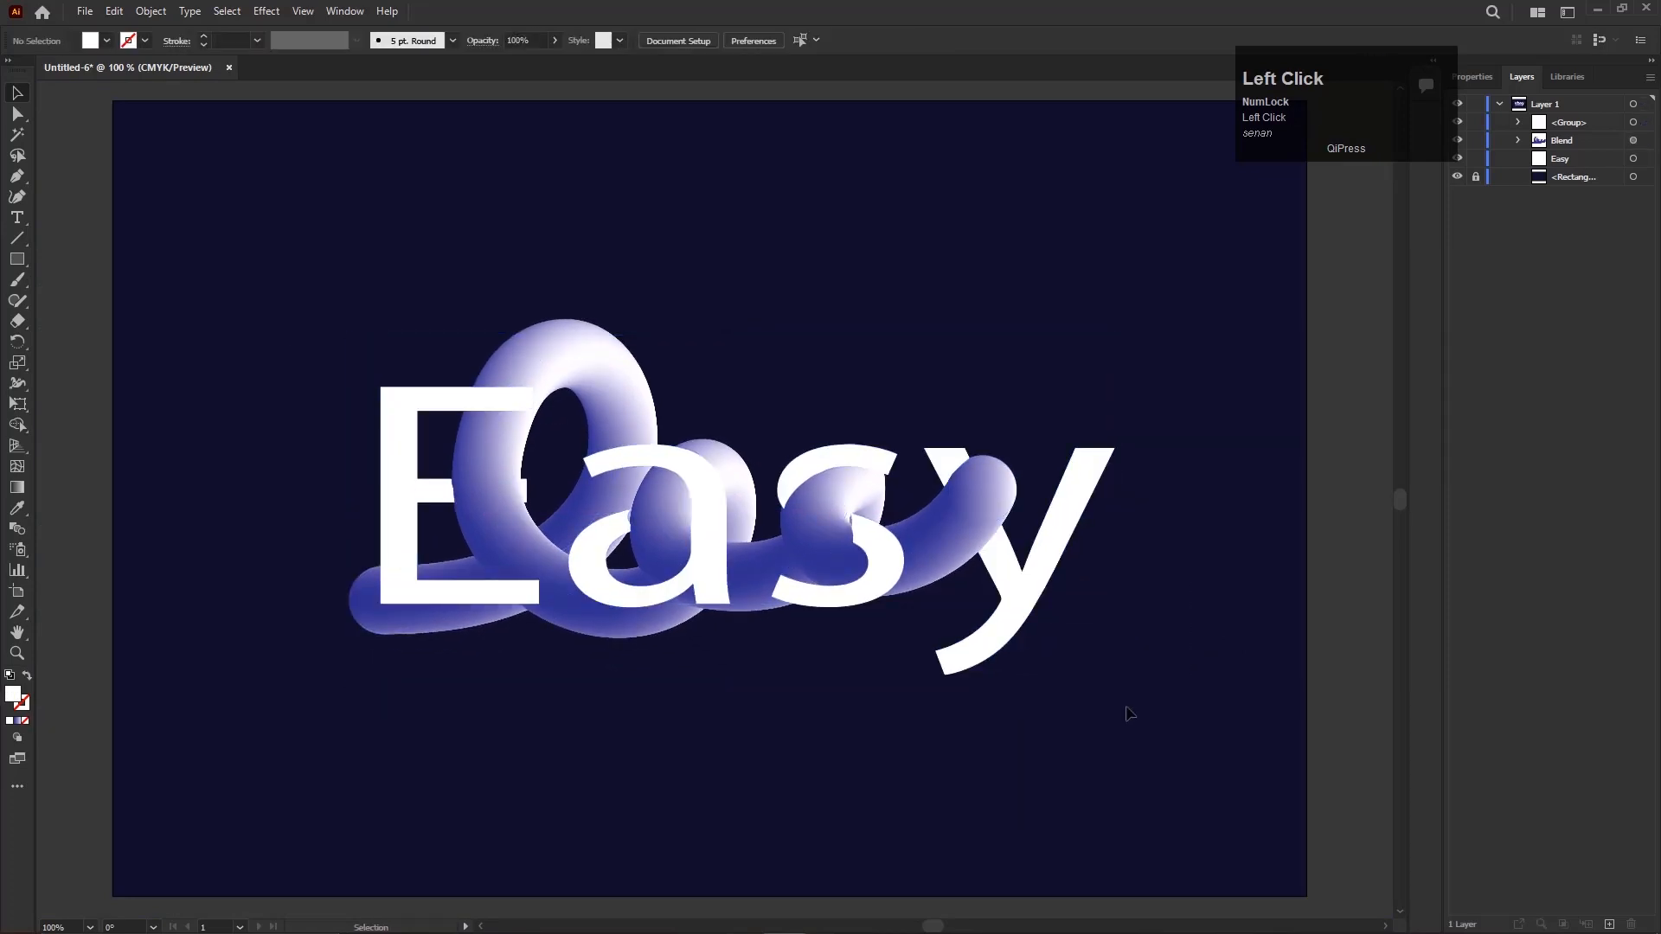
Step: Start a Drop Shadow effect on the blended tube, with its settings dialog moved clear of the artwork
left_click(1030, 657)
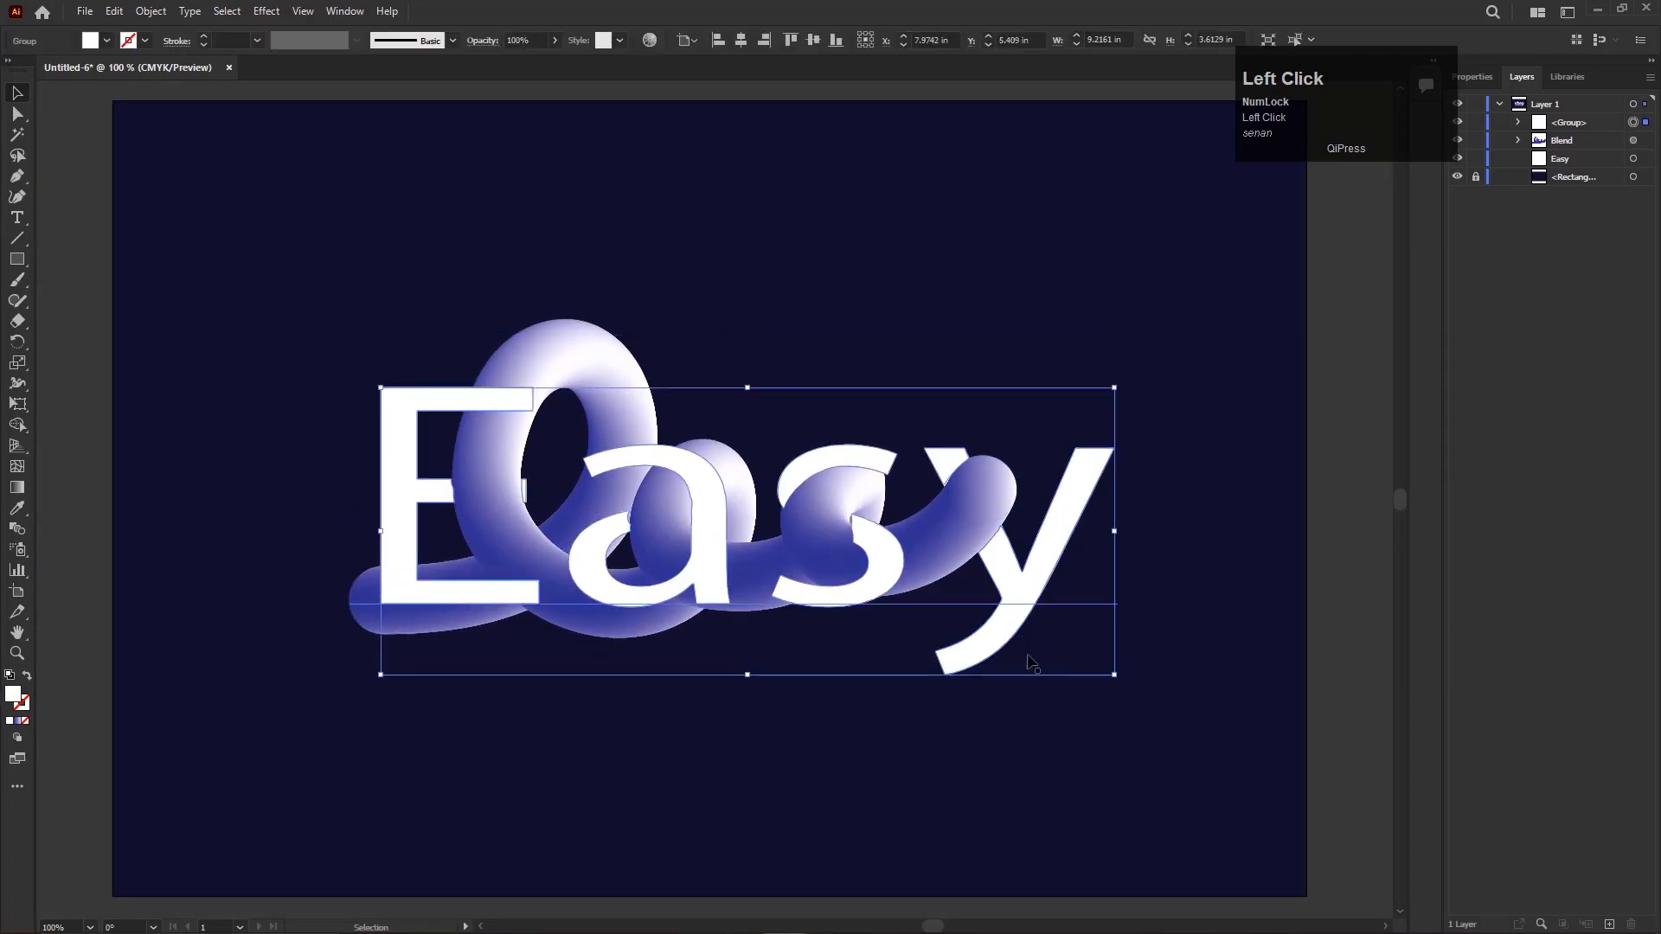
left_click(564, 355)
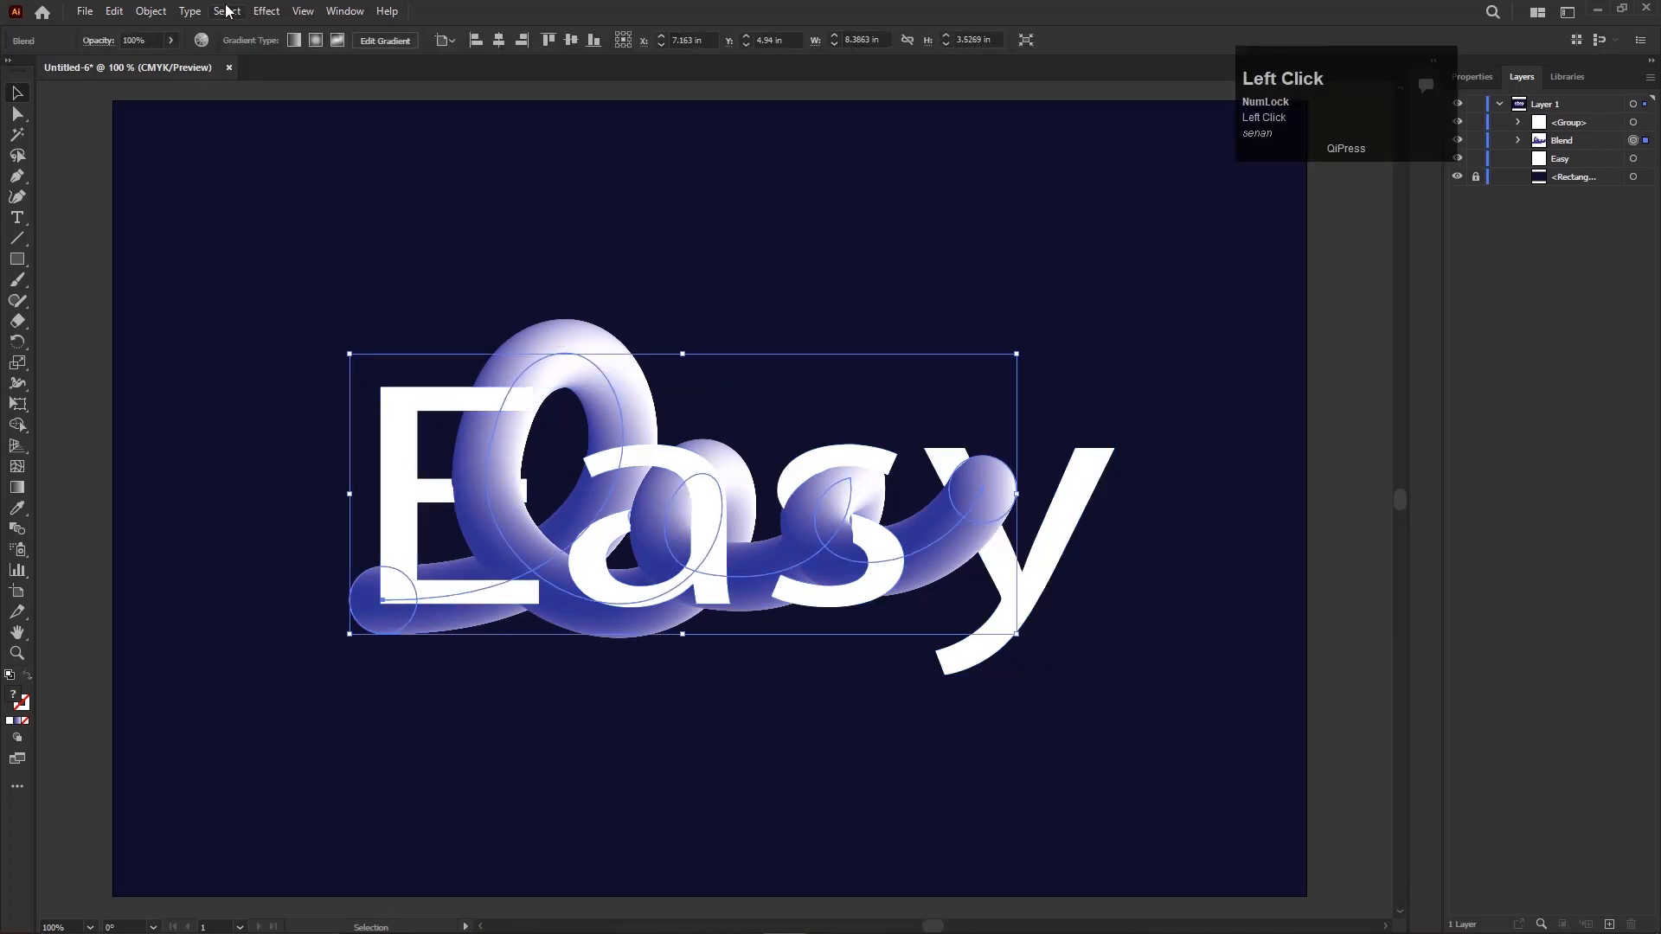
left_click(266, 10)
mouse_move(325, 300)
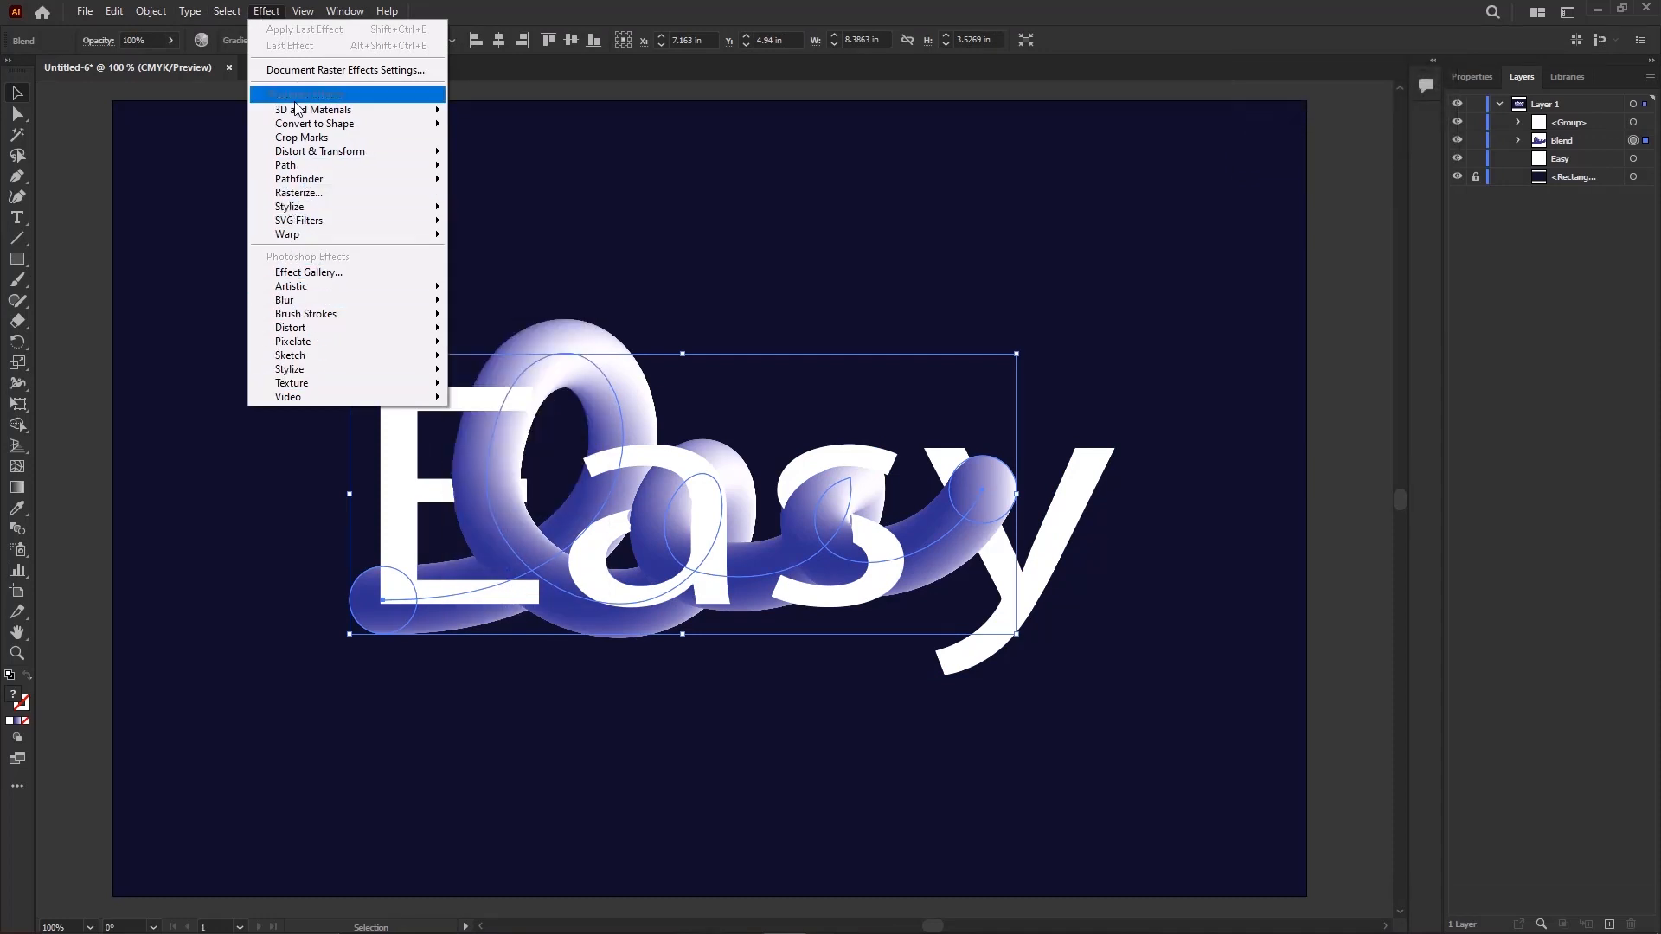
mouse_move(278, 156)
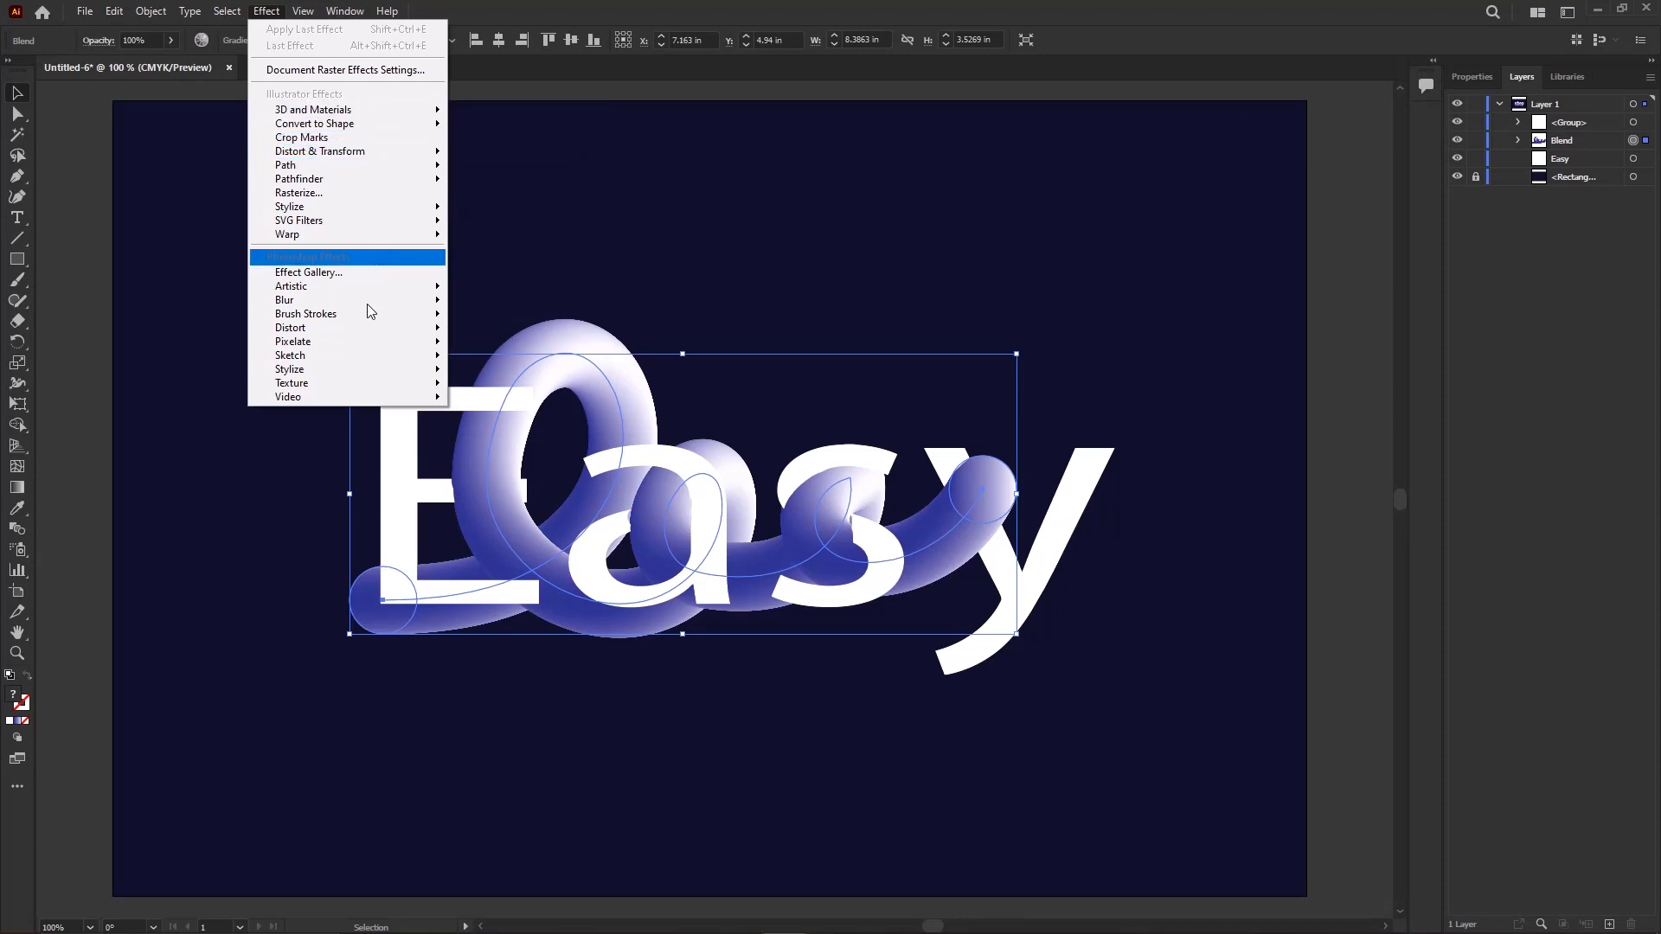
mouse_move(442, 370)
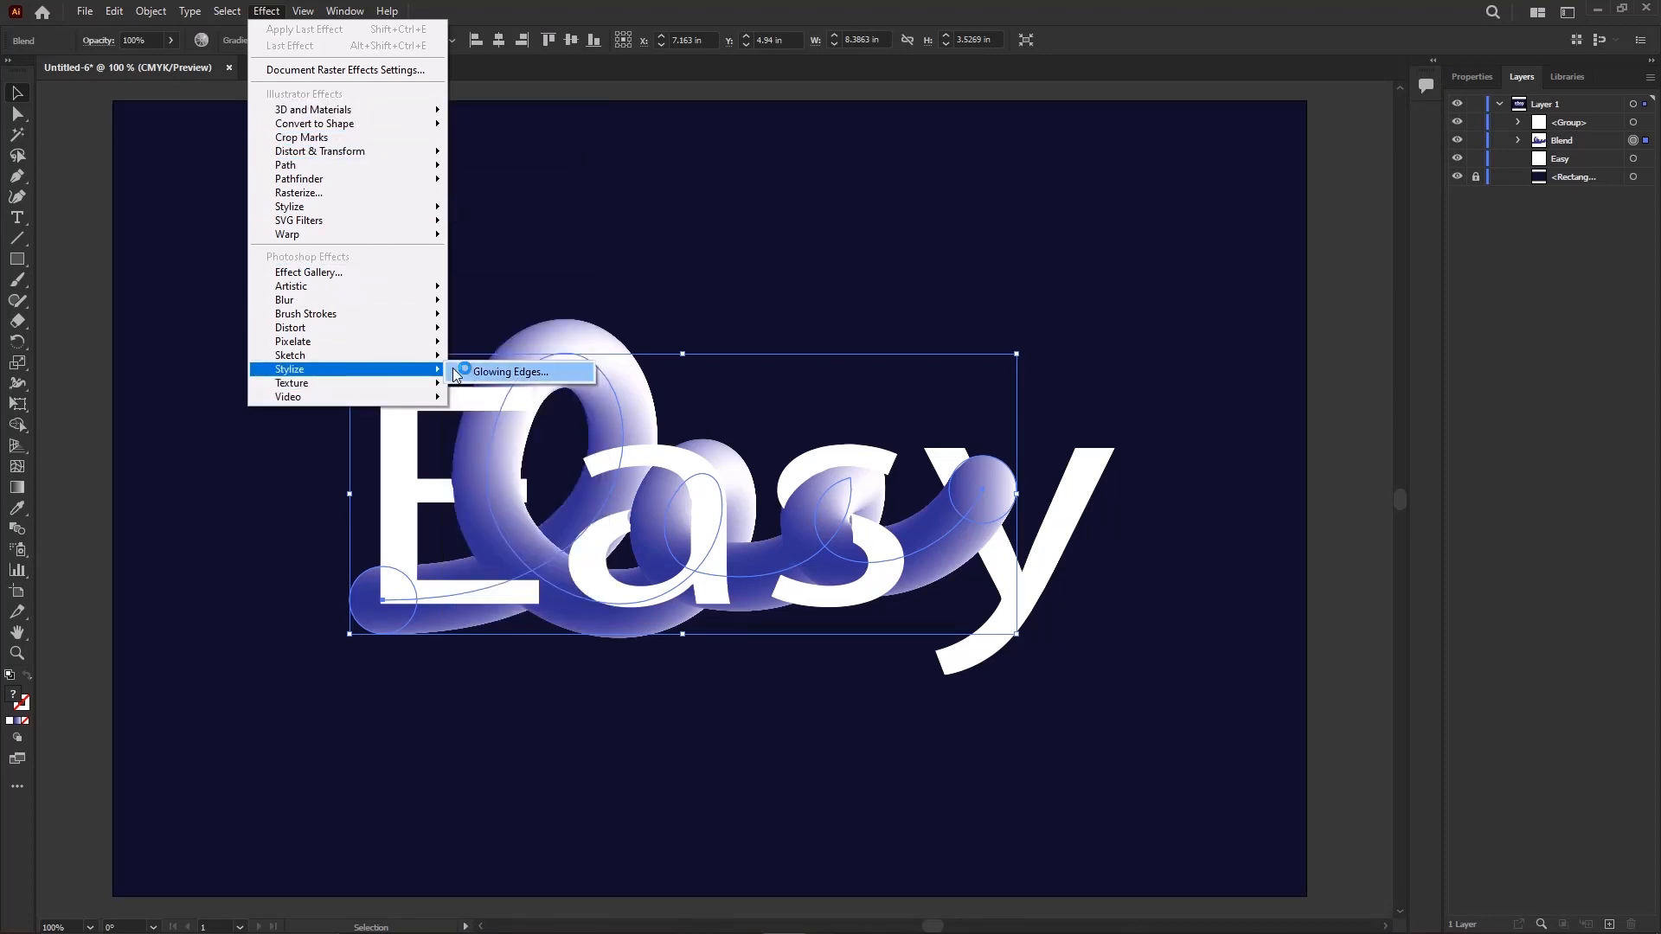
mouse_move(378, 294)
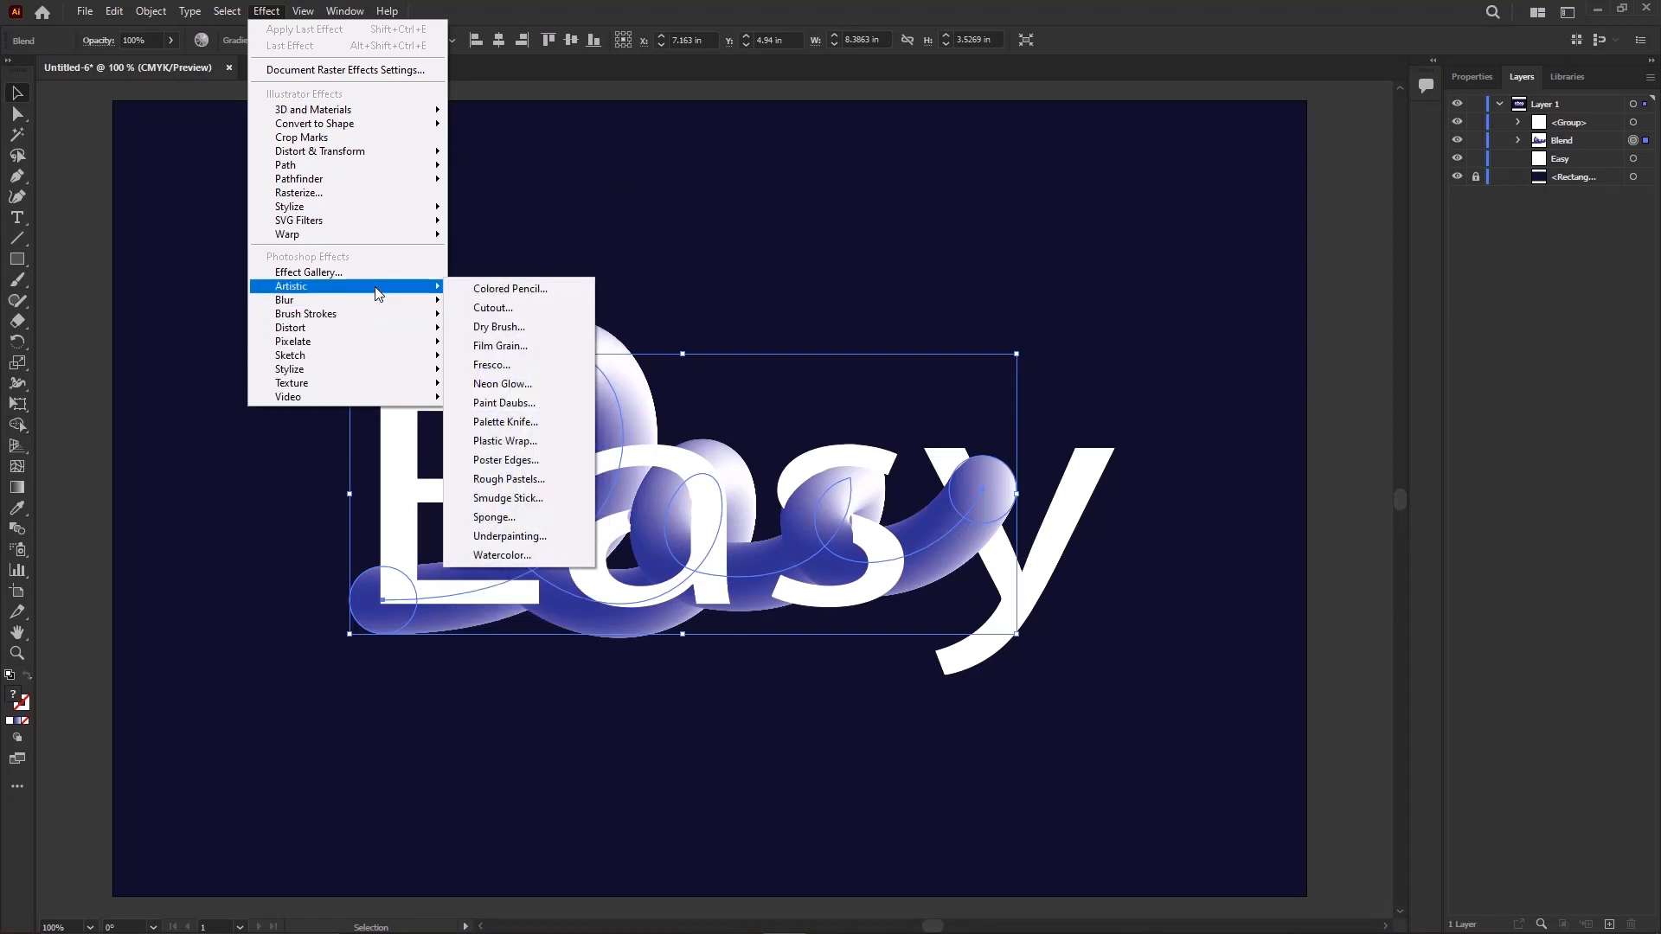
mouse_move(374, 188)
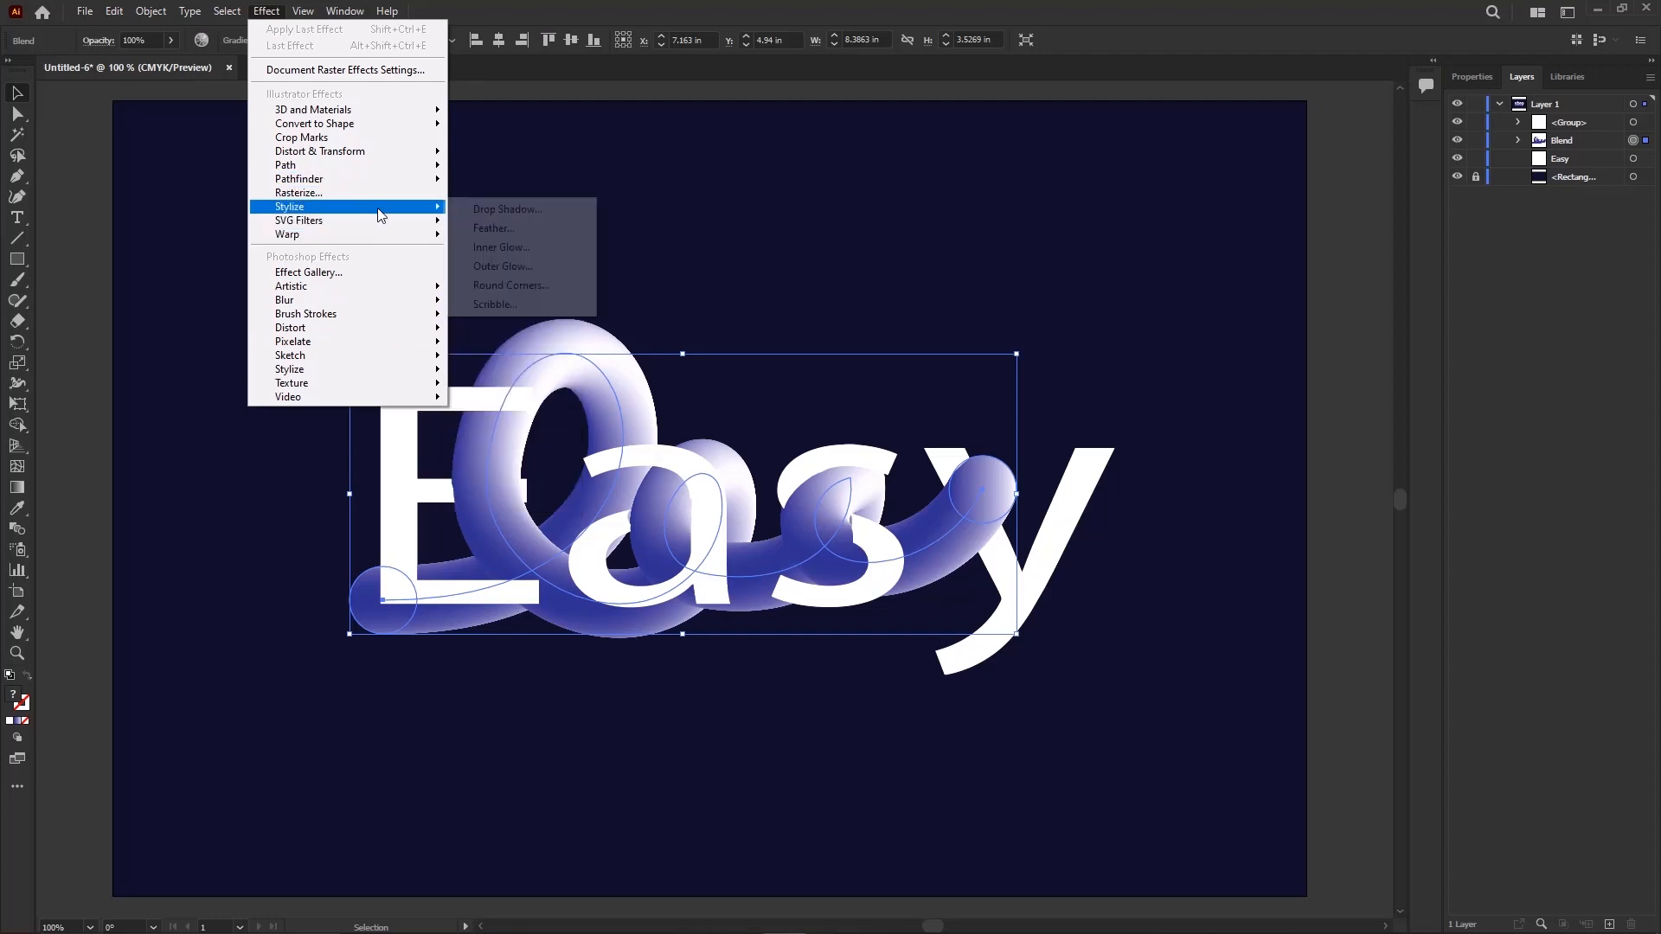
left_click(493, 214)
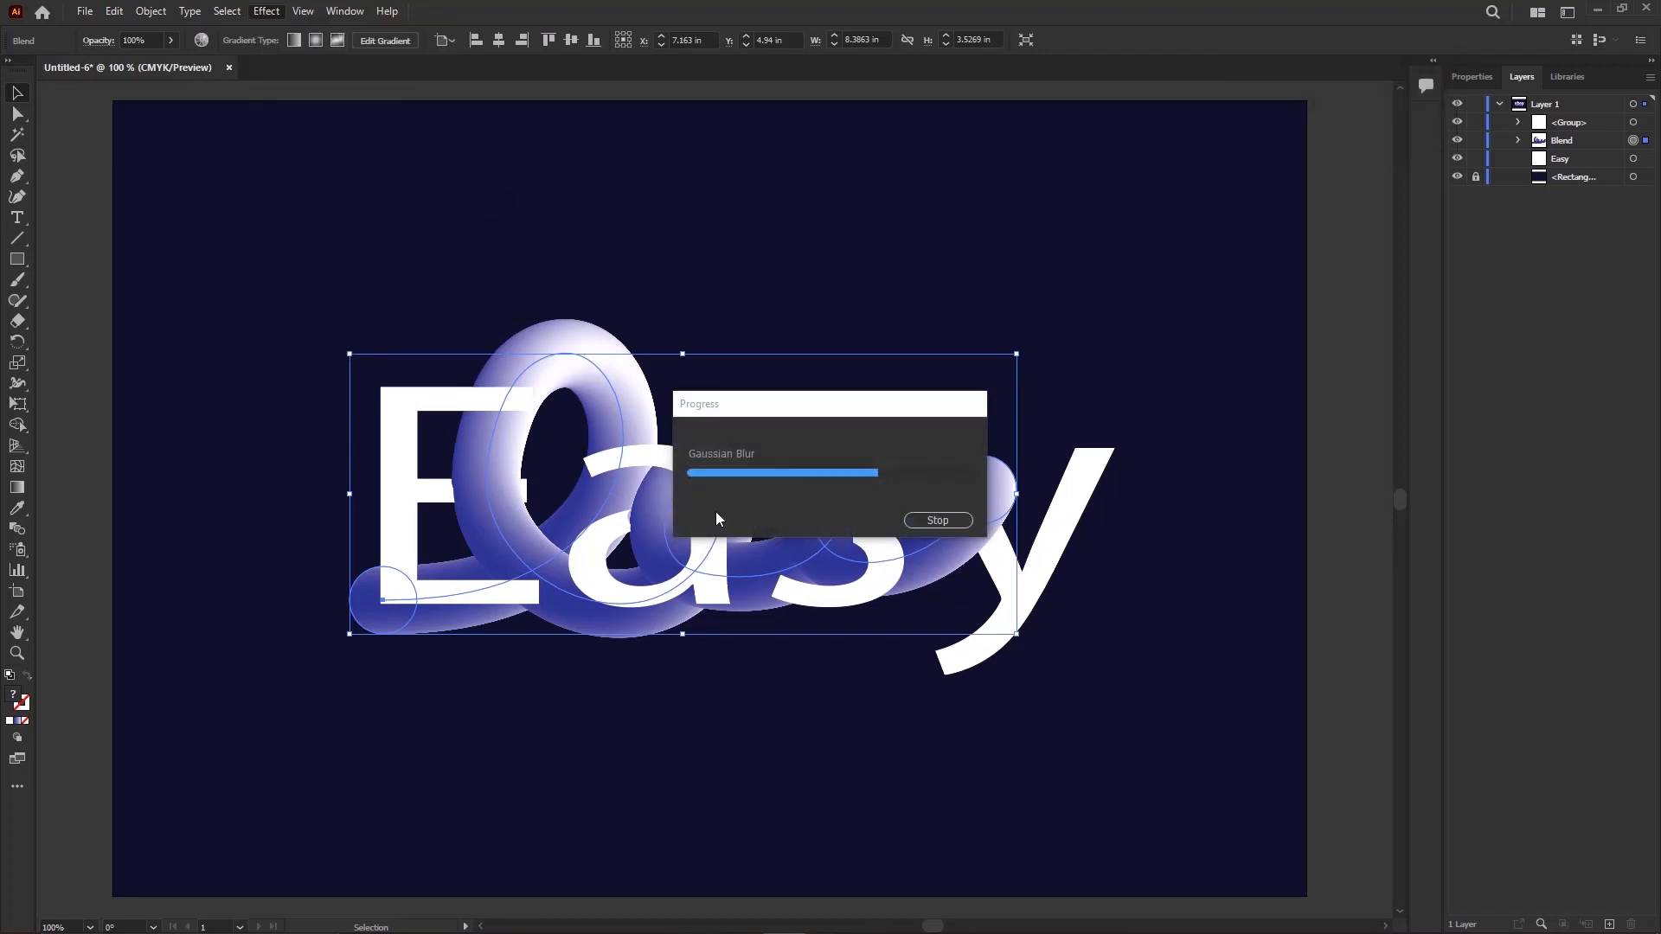
left_click_drag(1102, 347, 207, 294)
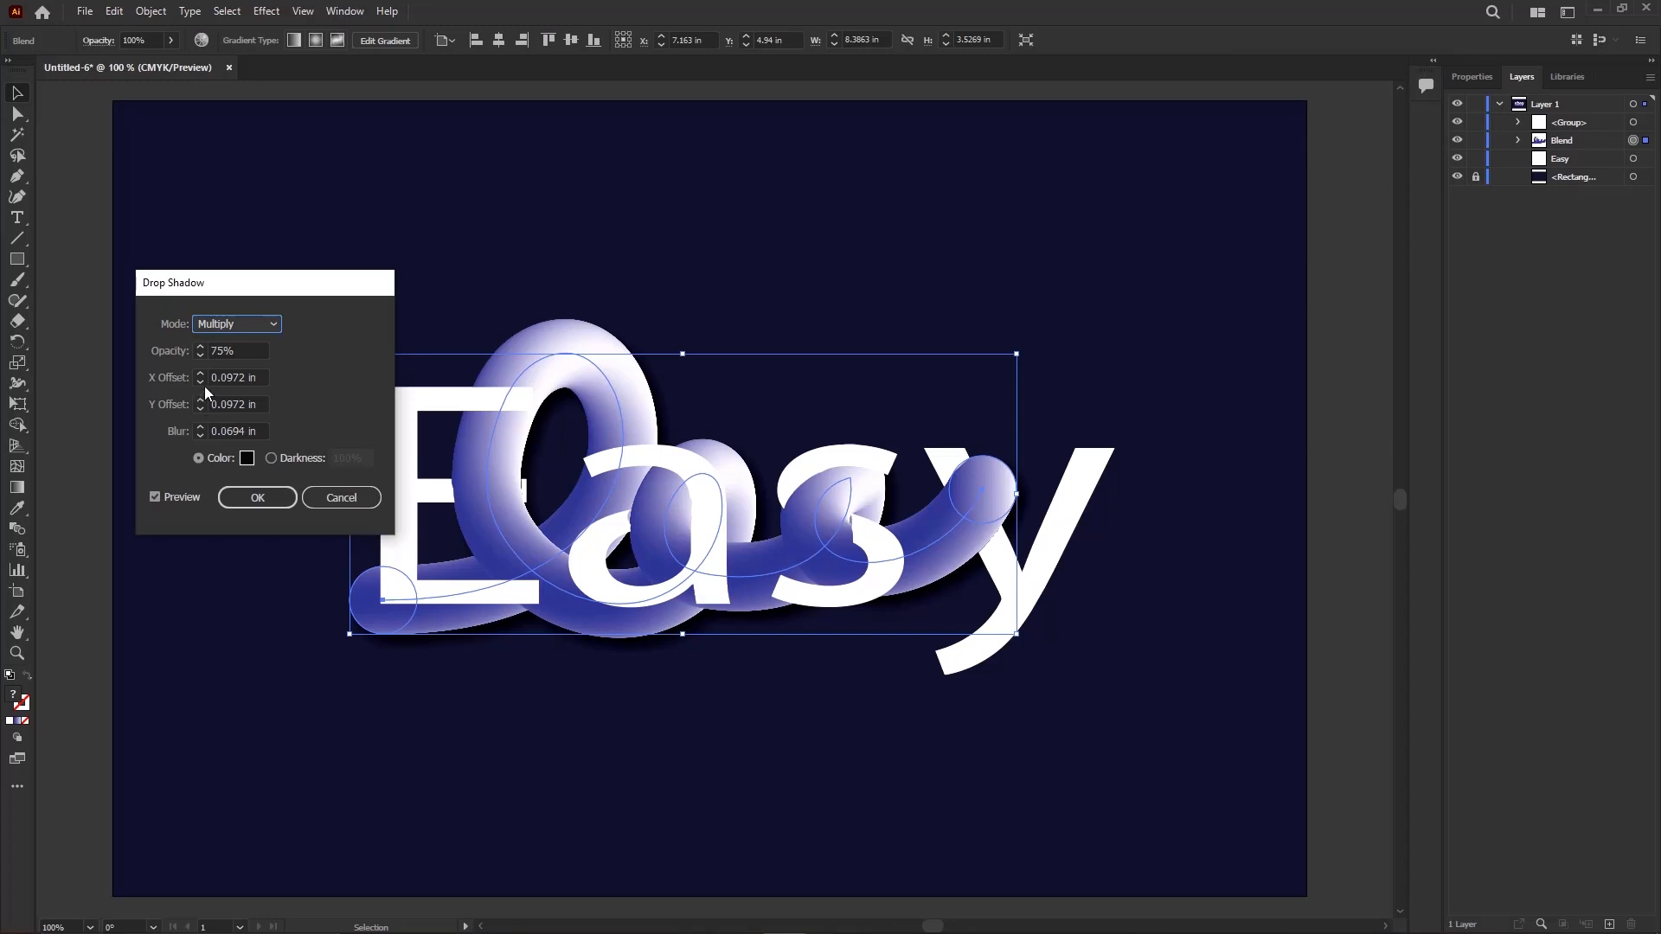
Step: Set the tube's drop shadow opacity to 78%, keep it colour-based rather than darkness-based, and apply the effect
left_click(271, 460)
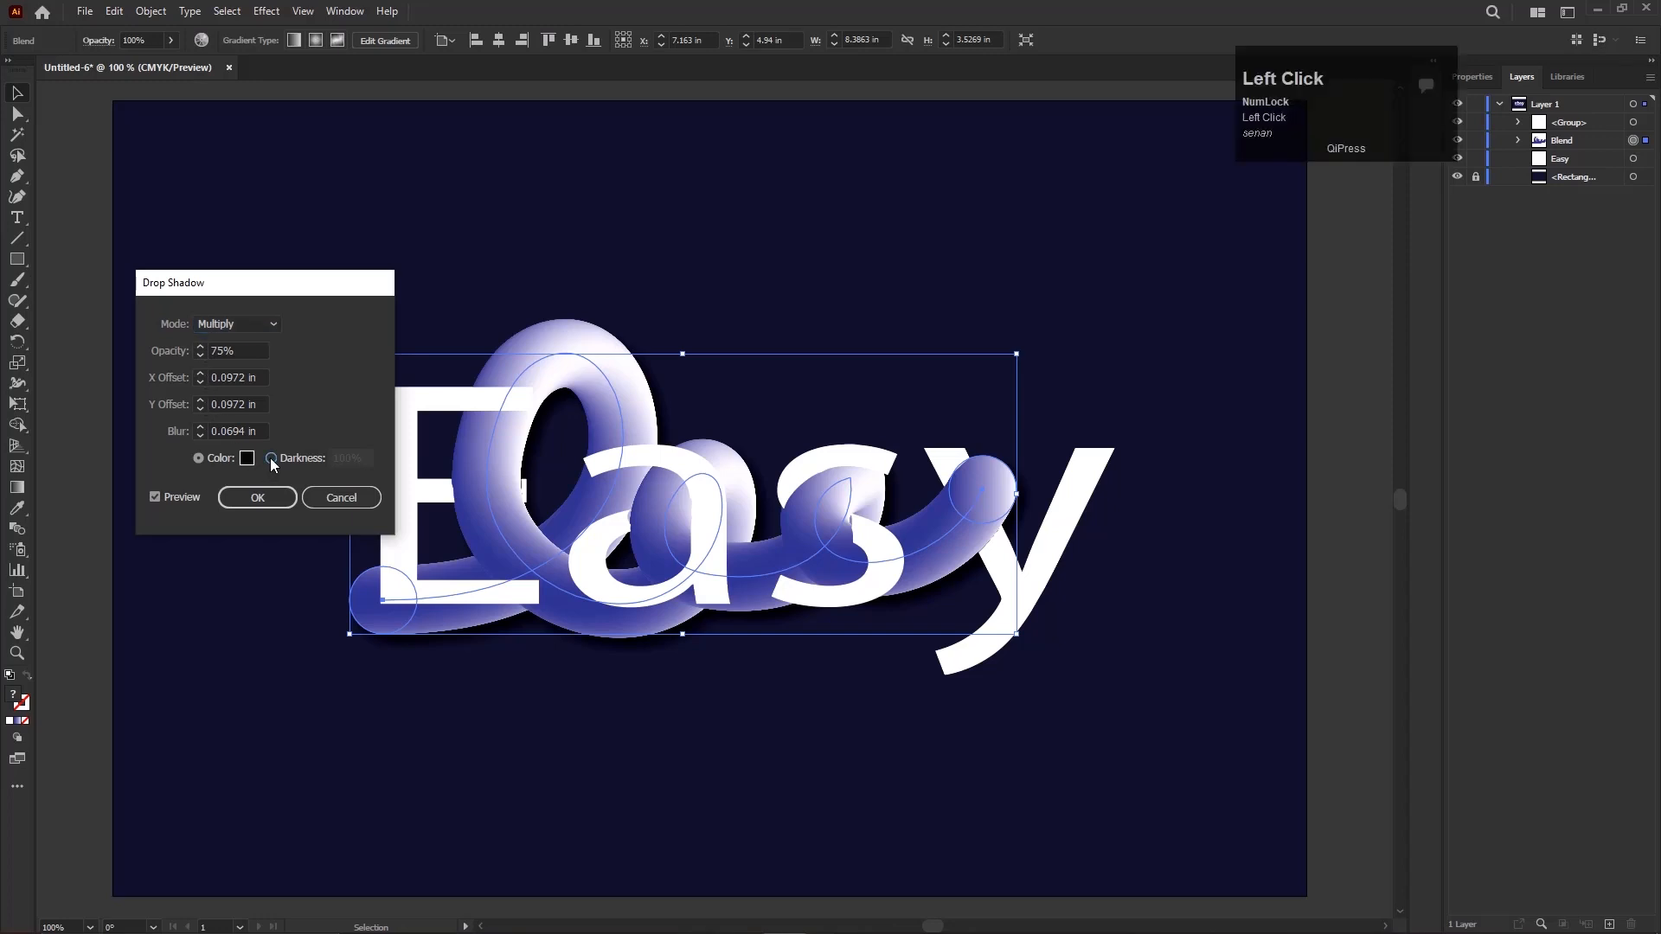
left_click(198, 461)
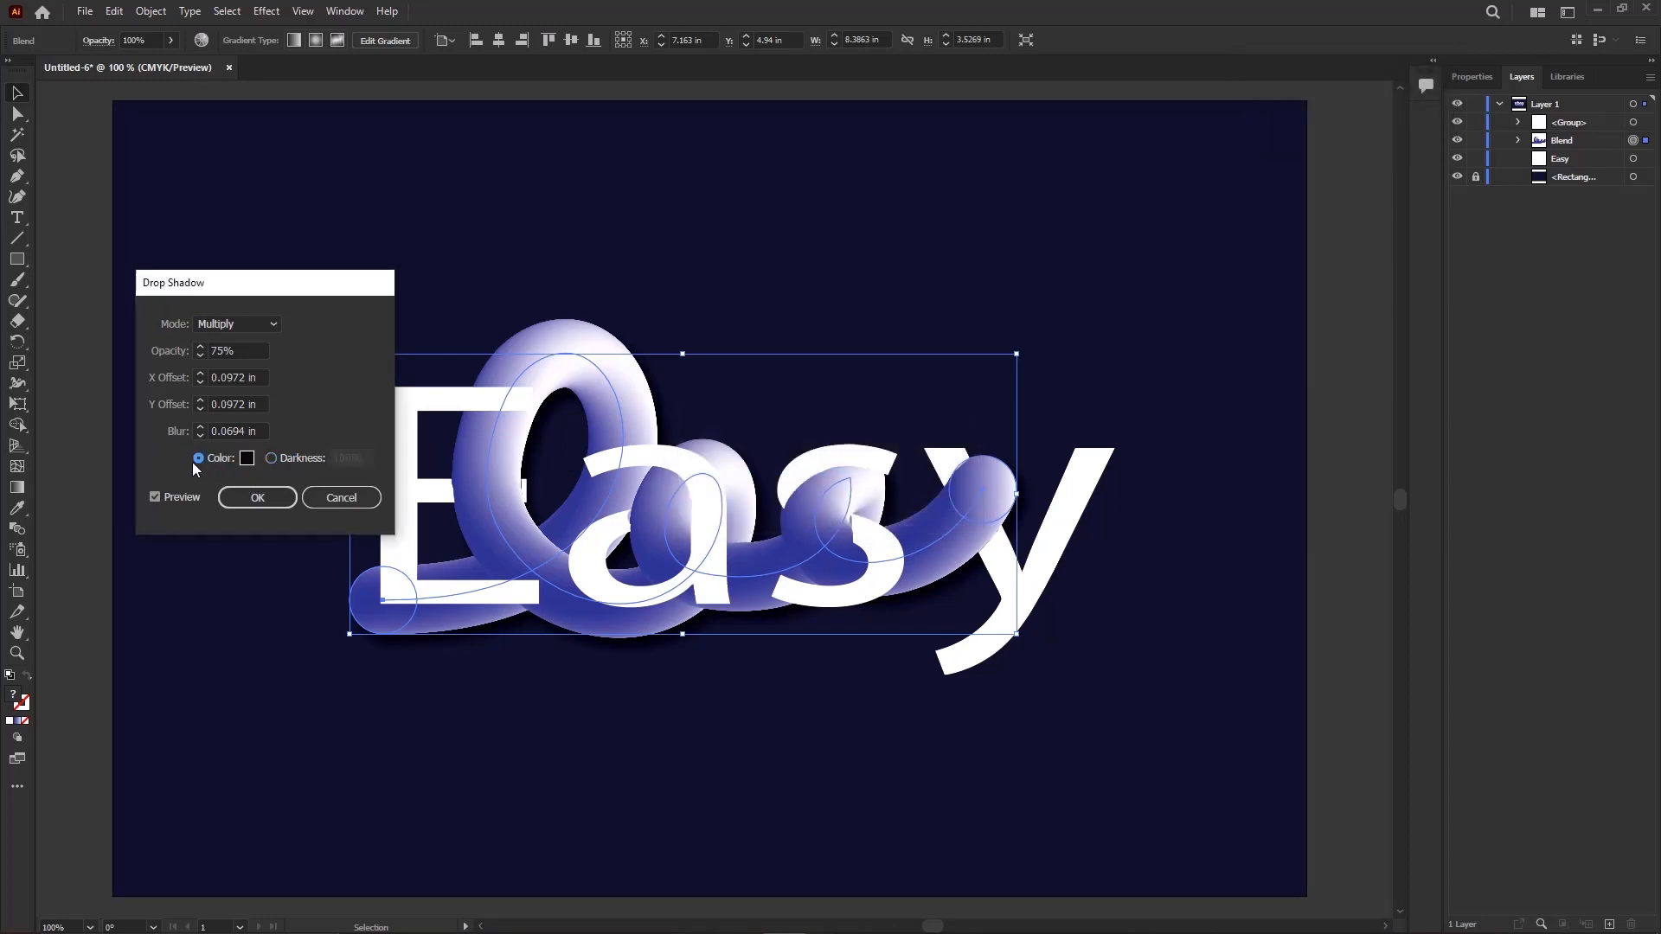
left_click(201, 349)
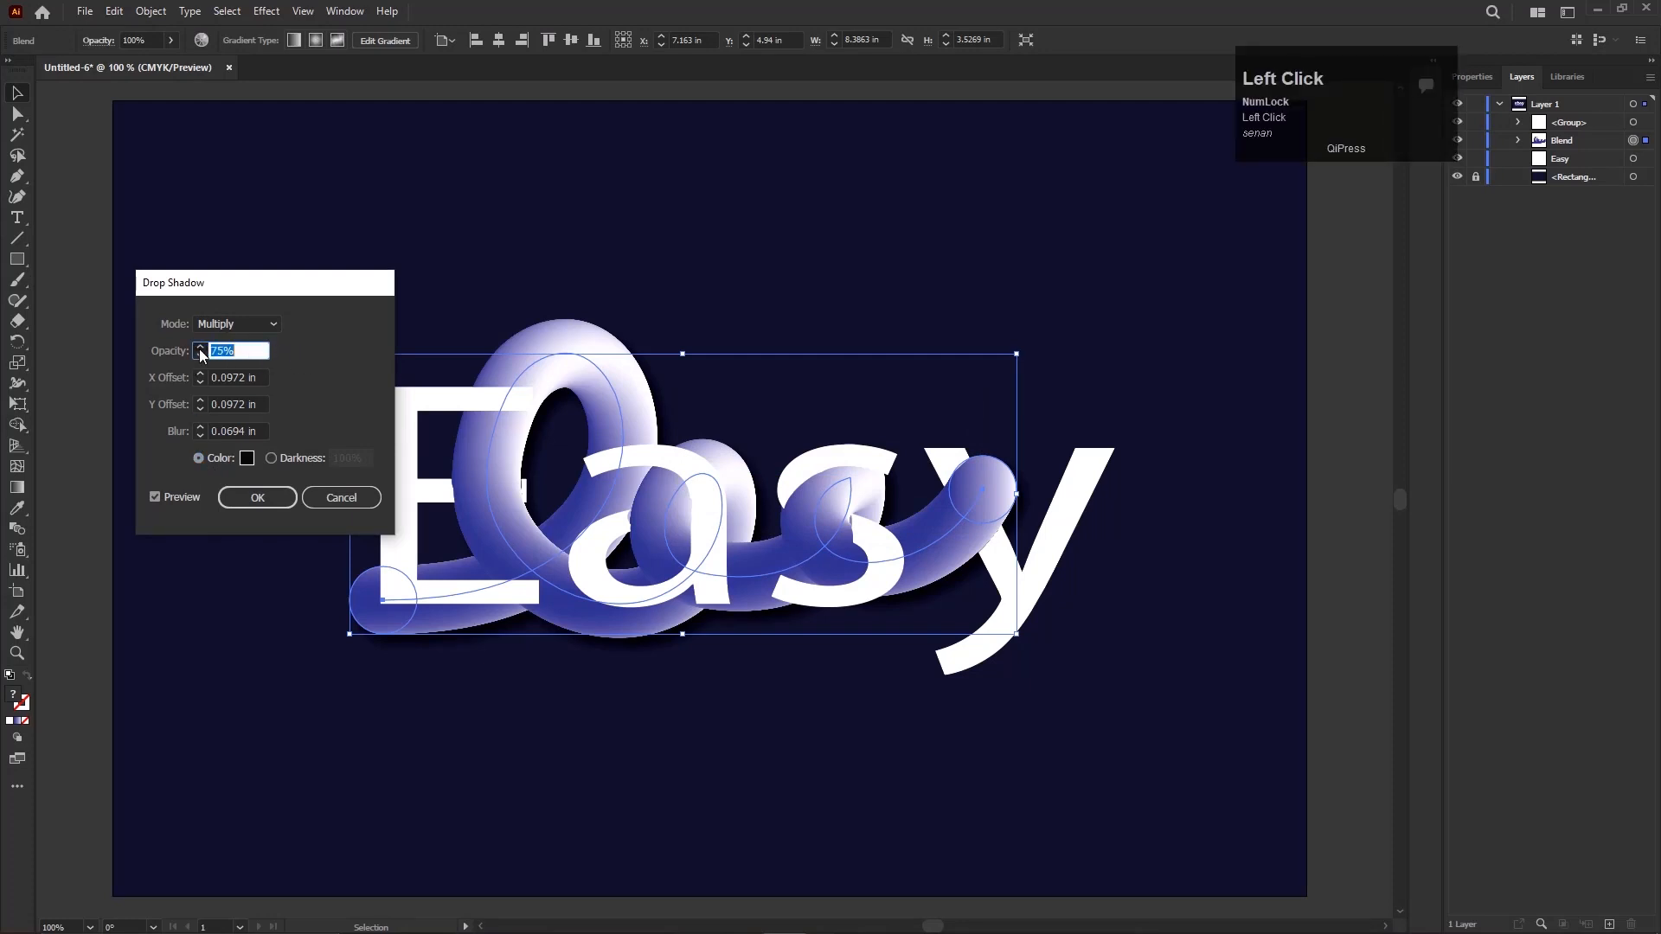
left_click(199, 347)
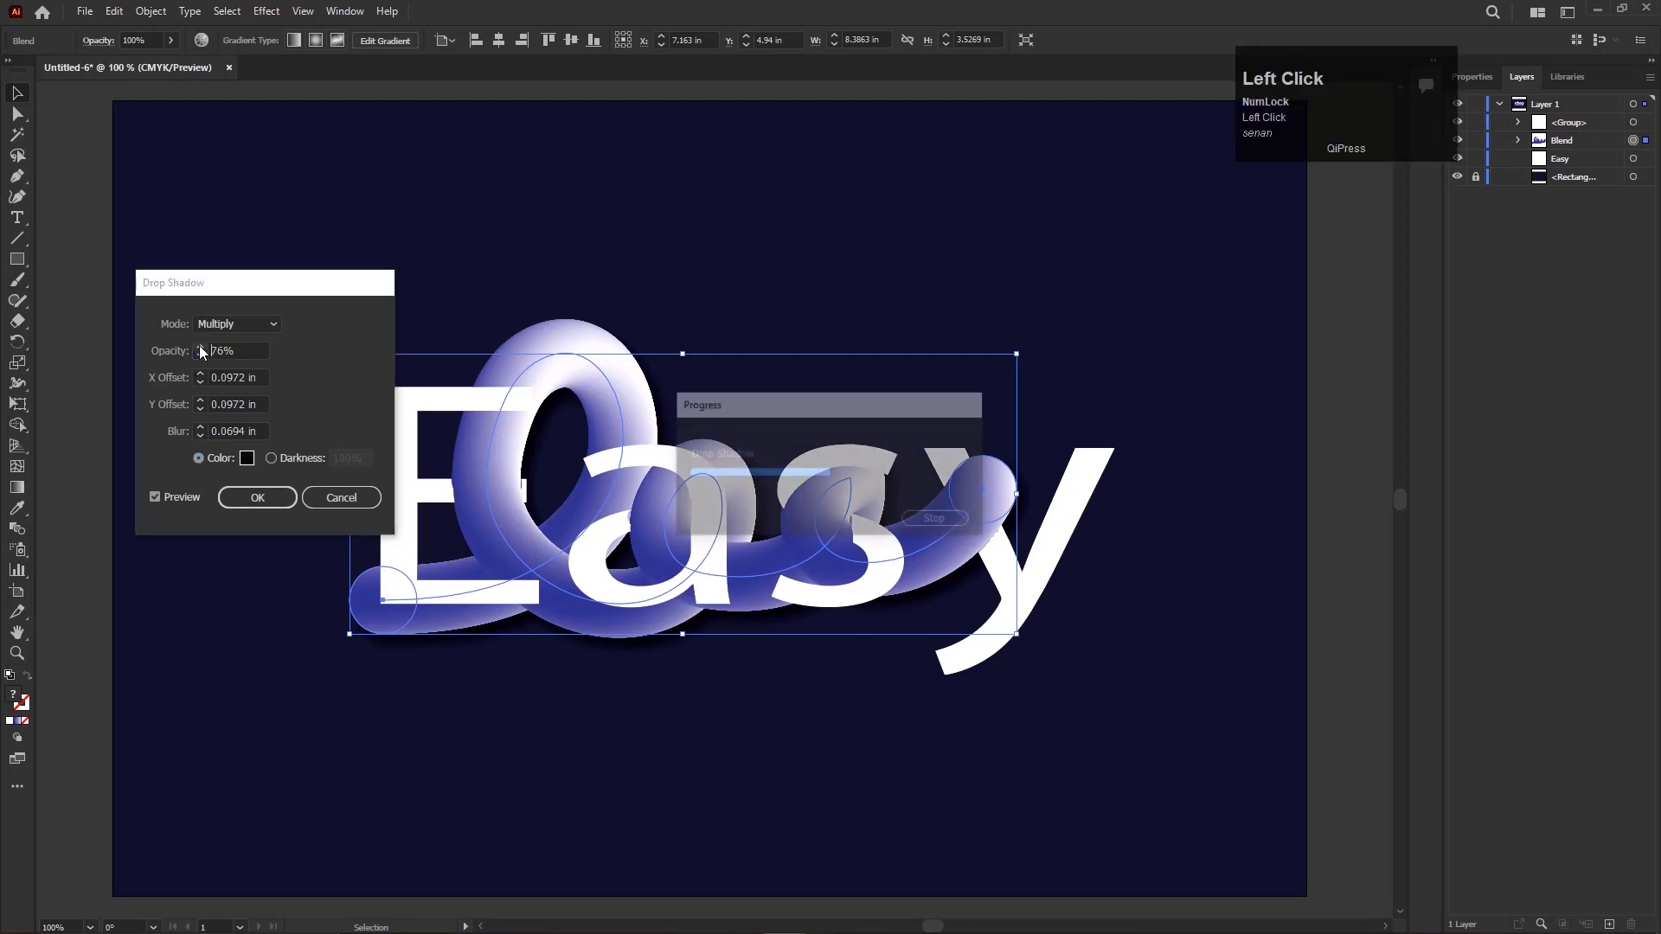
left_click(262, 499)
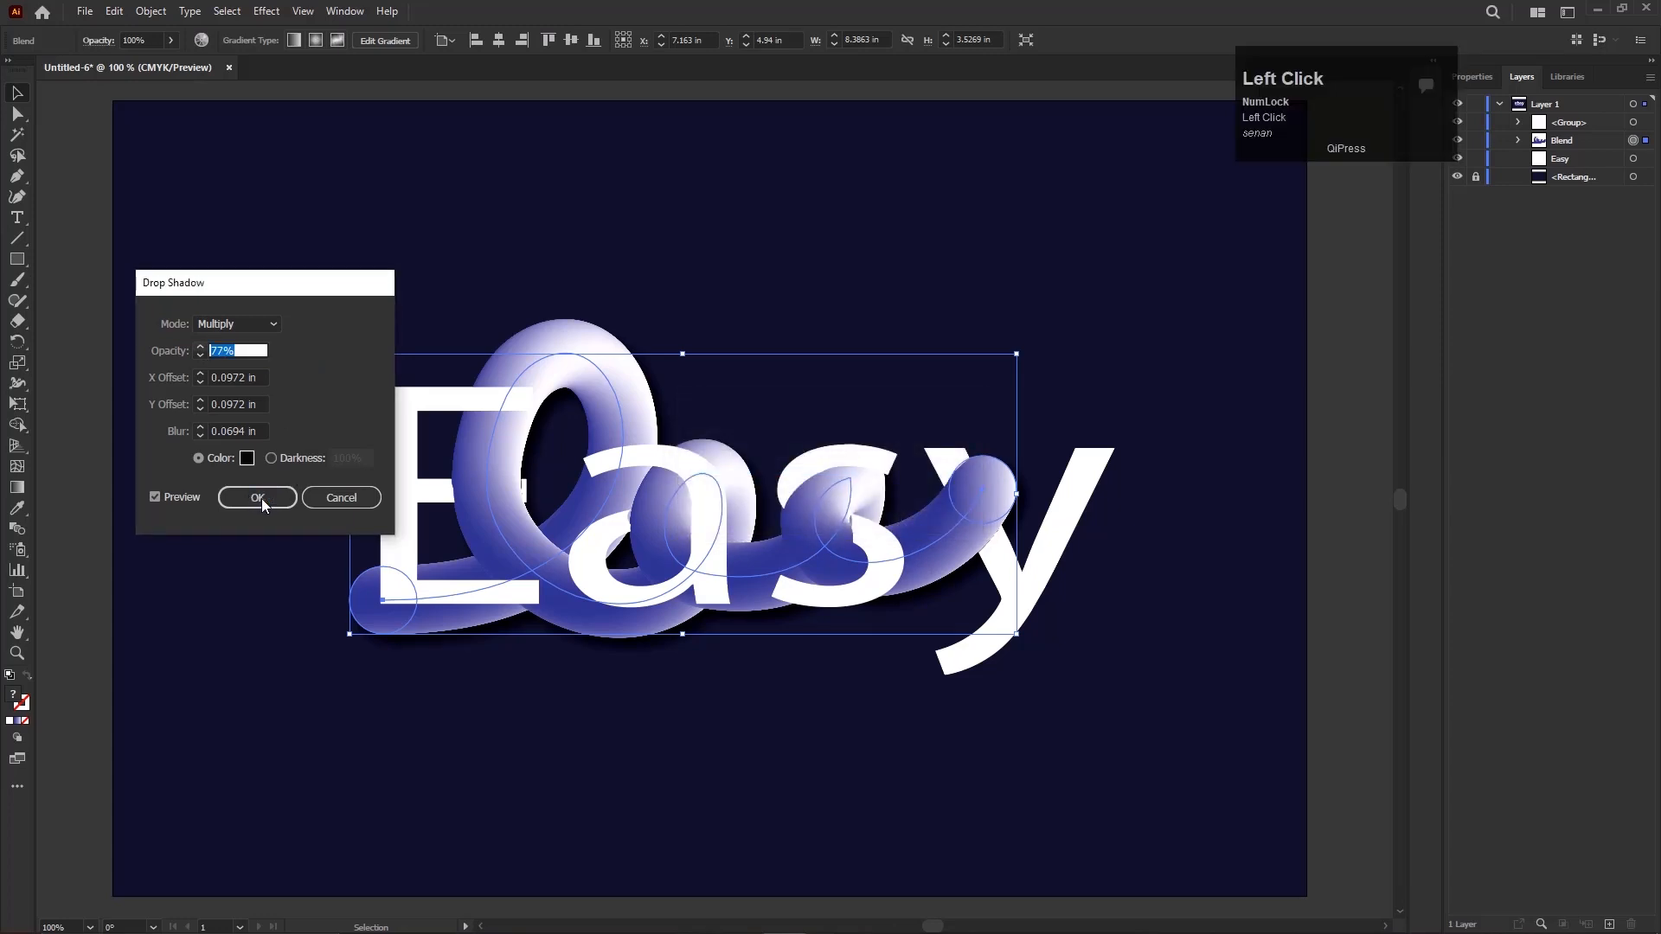
left_click(255, 497)
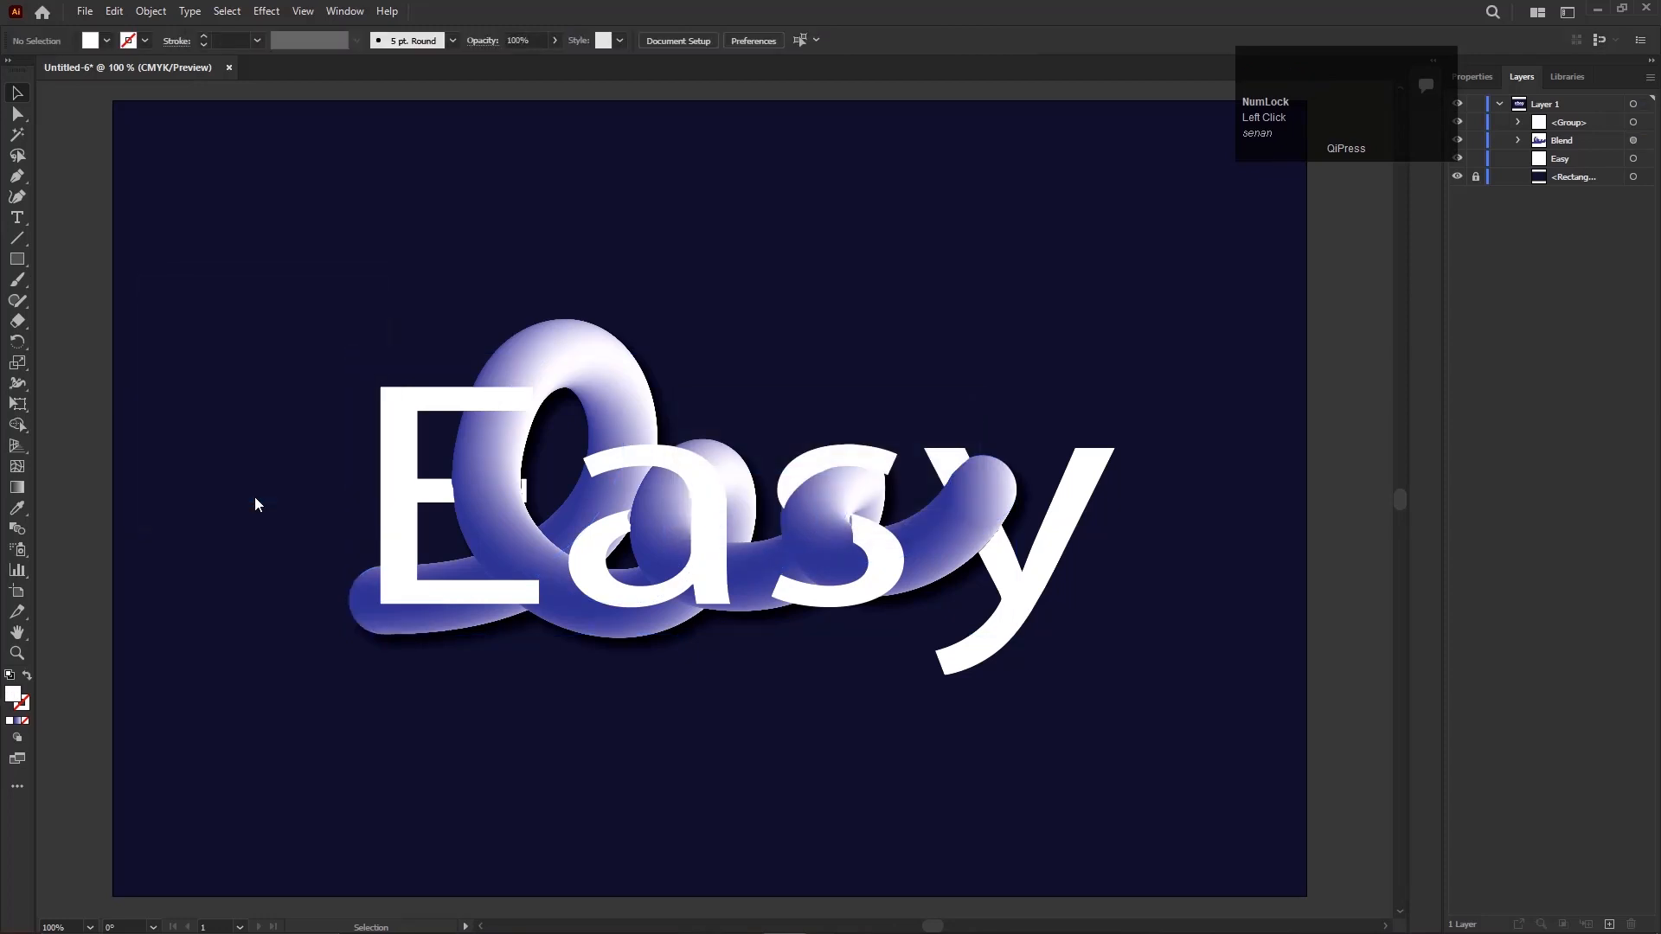
scroll(564, 588, "down", 1)
scroll(564, 585, "down", 2)
scroll(564, 585, "up", 1)
key("ctrl+0")
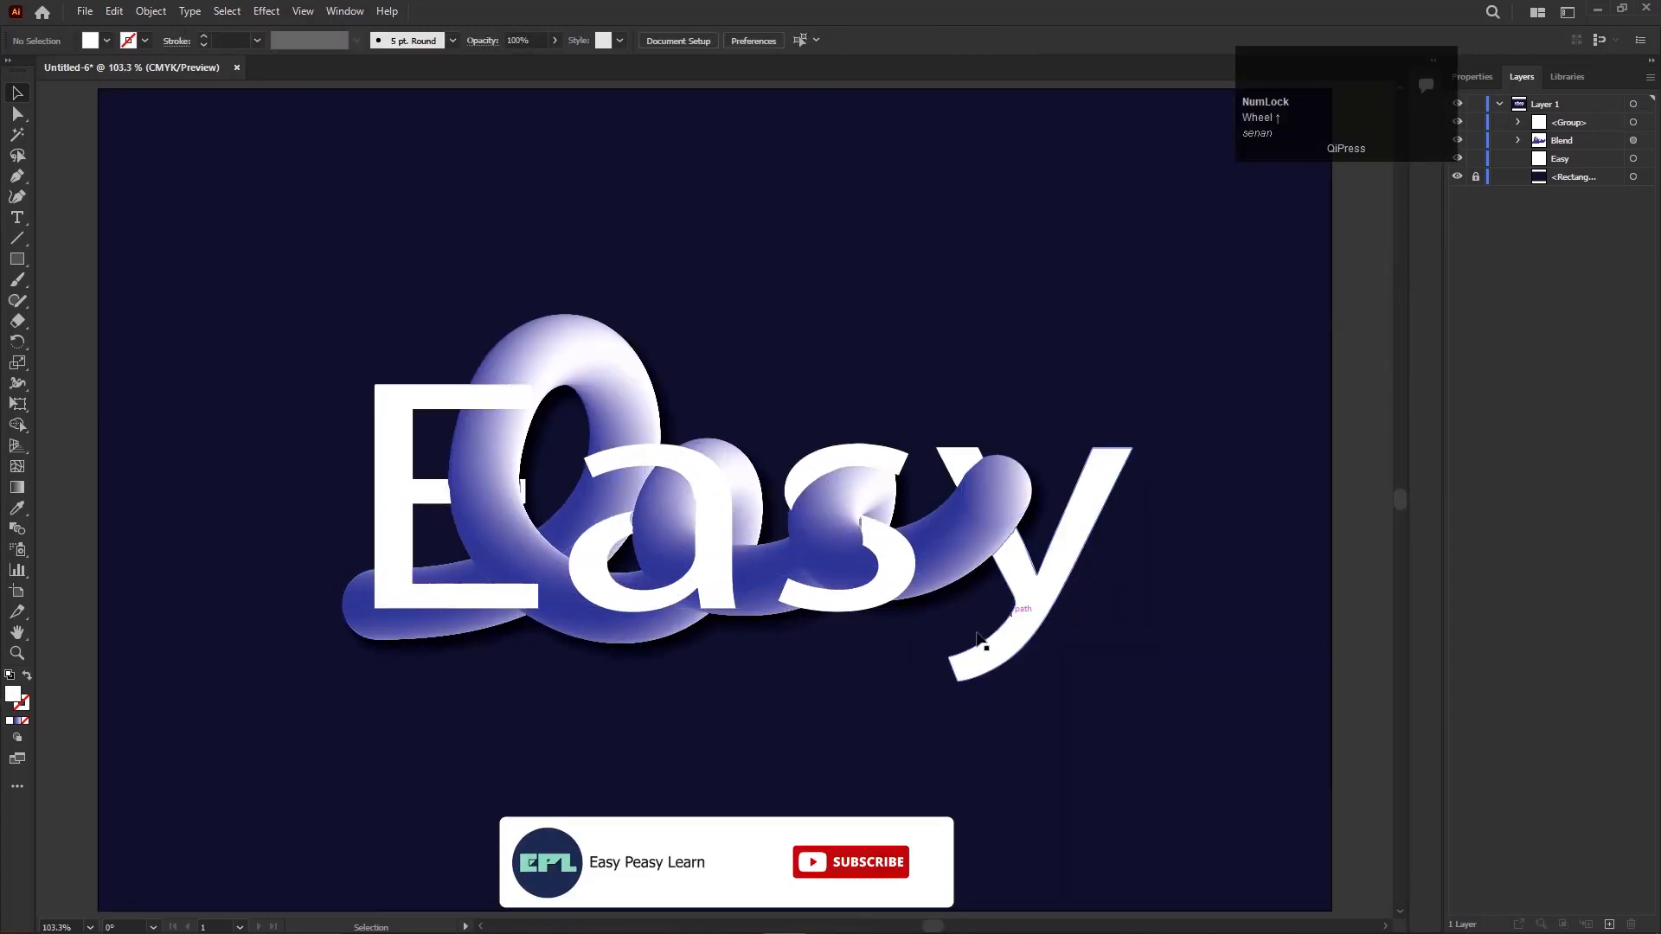
Step: Try a Drop Shadow with slightly reduced opacity on the outlined "Easy" lettering group, and undo it
left_click(1023, 637)
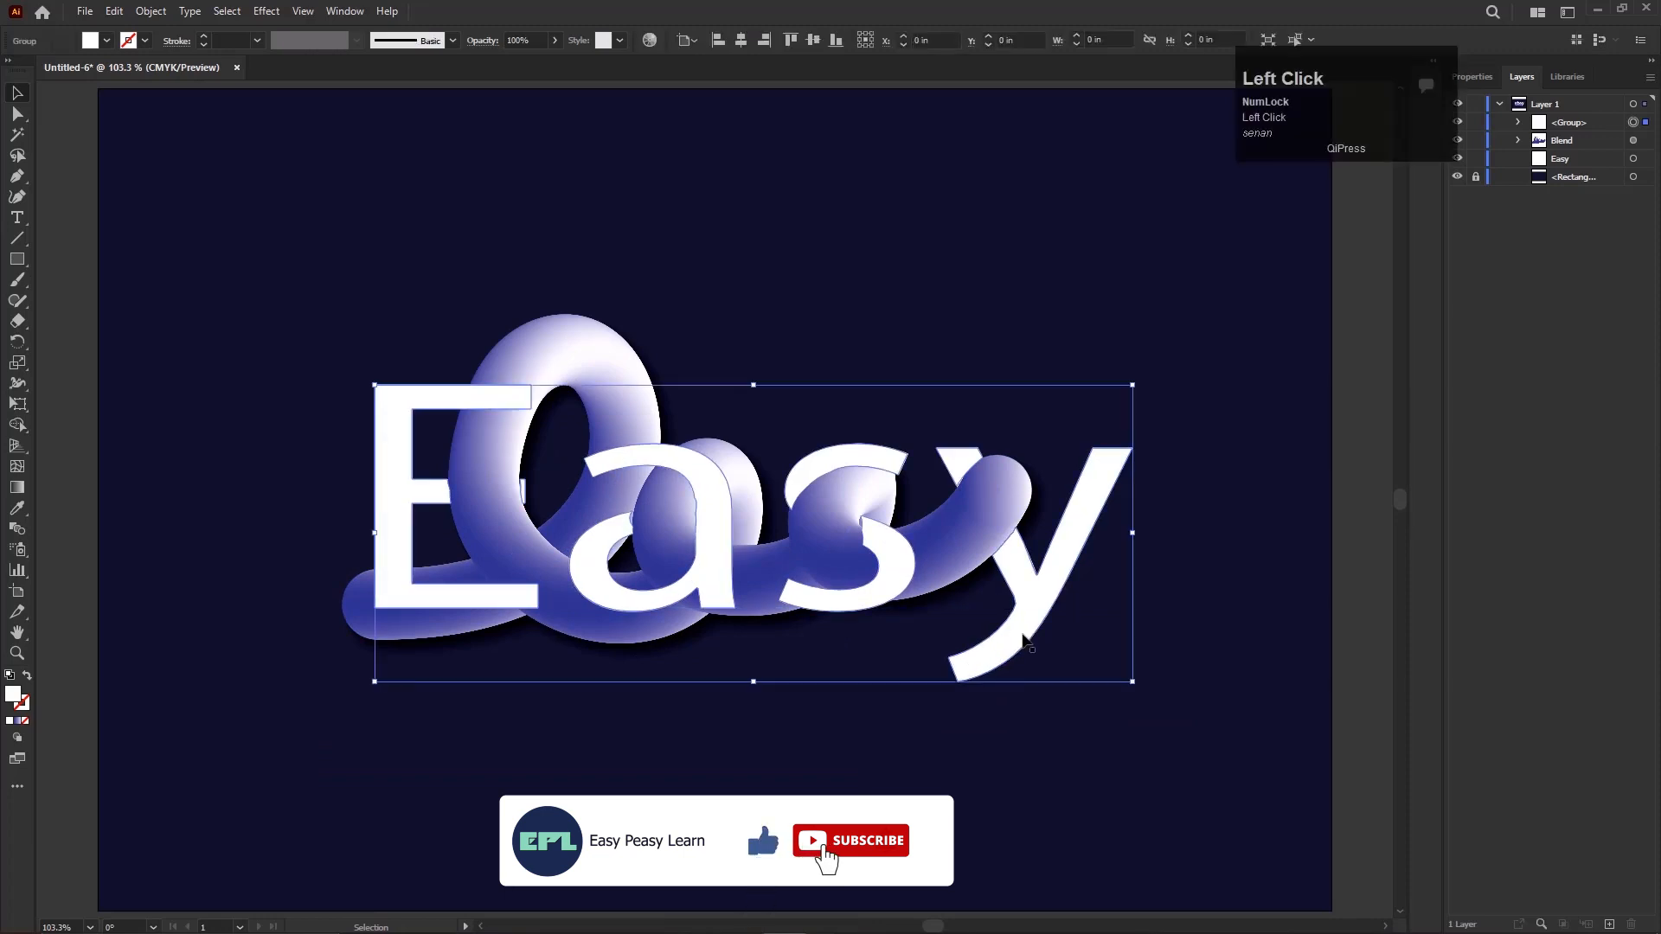
left_click(226, 11)
mouse_move(266, 12)
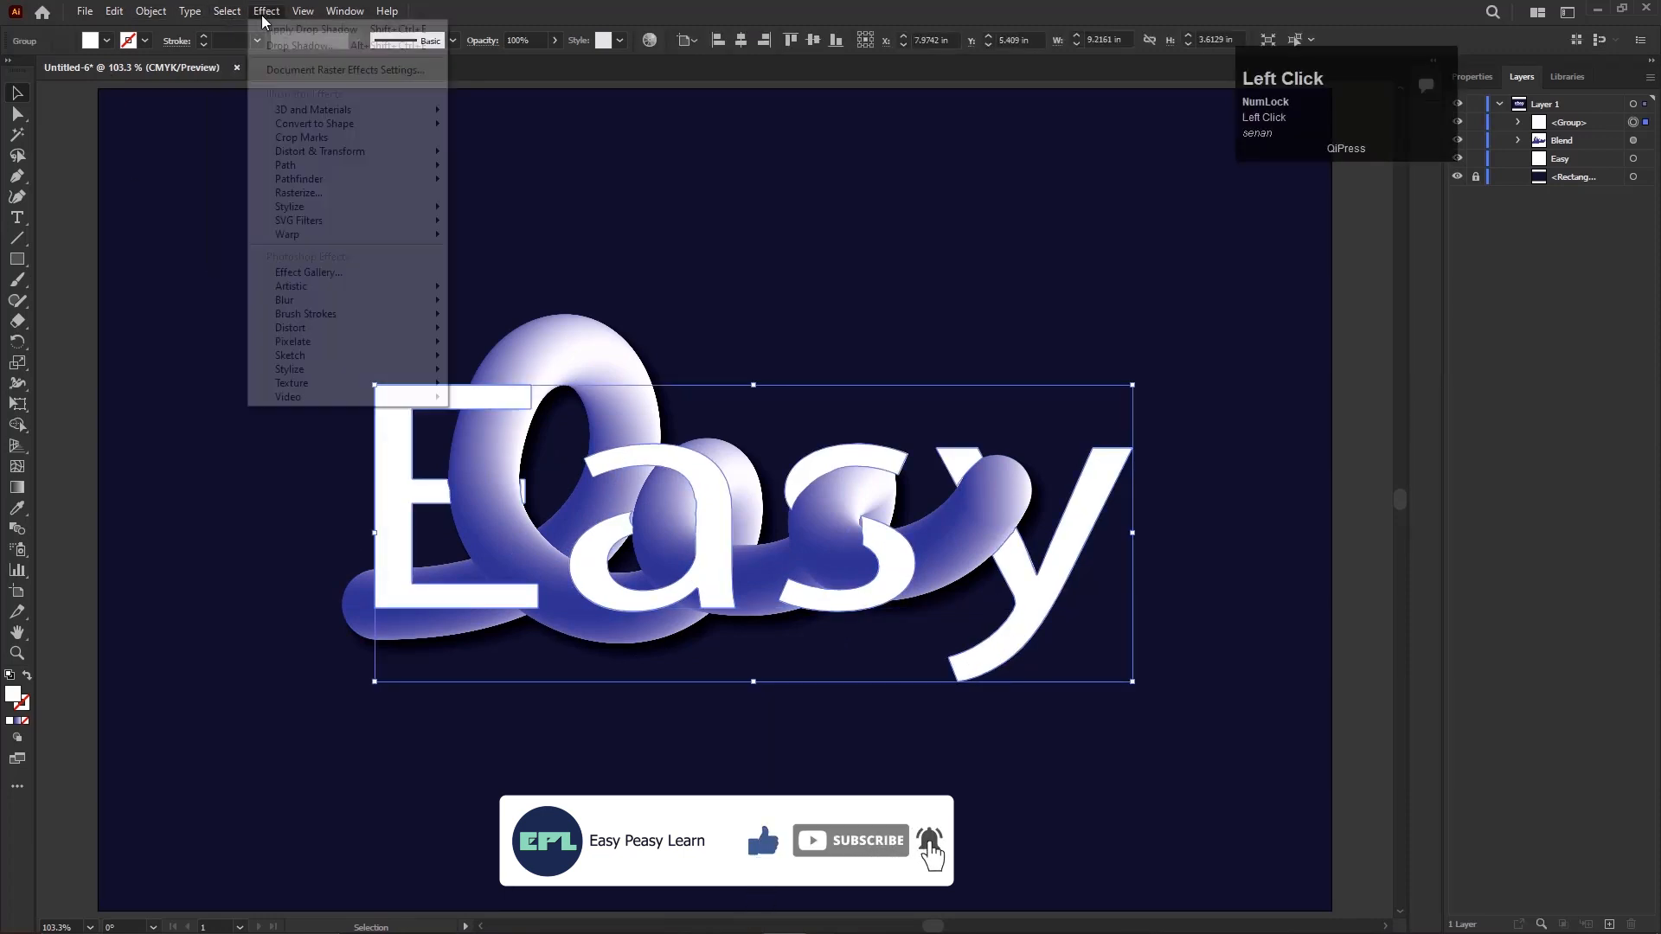
mouse_move(303, 208)
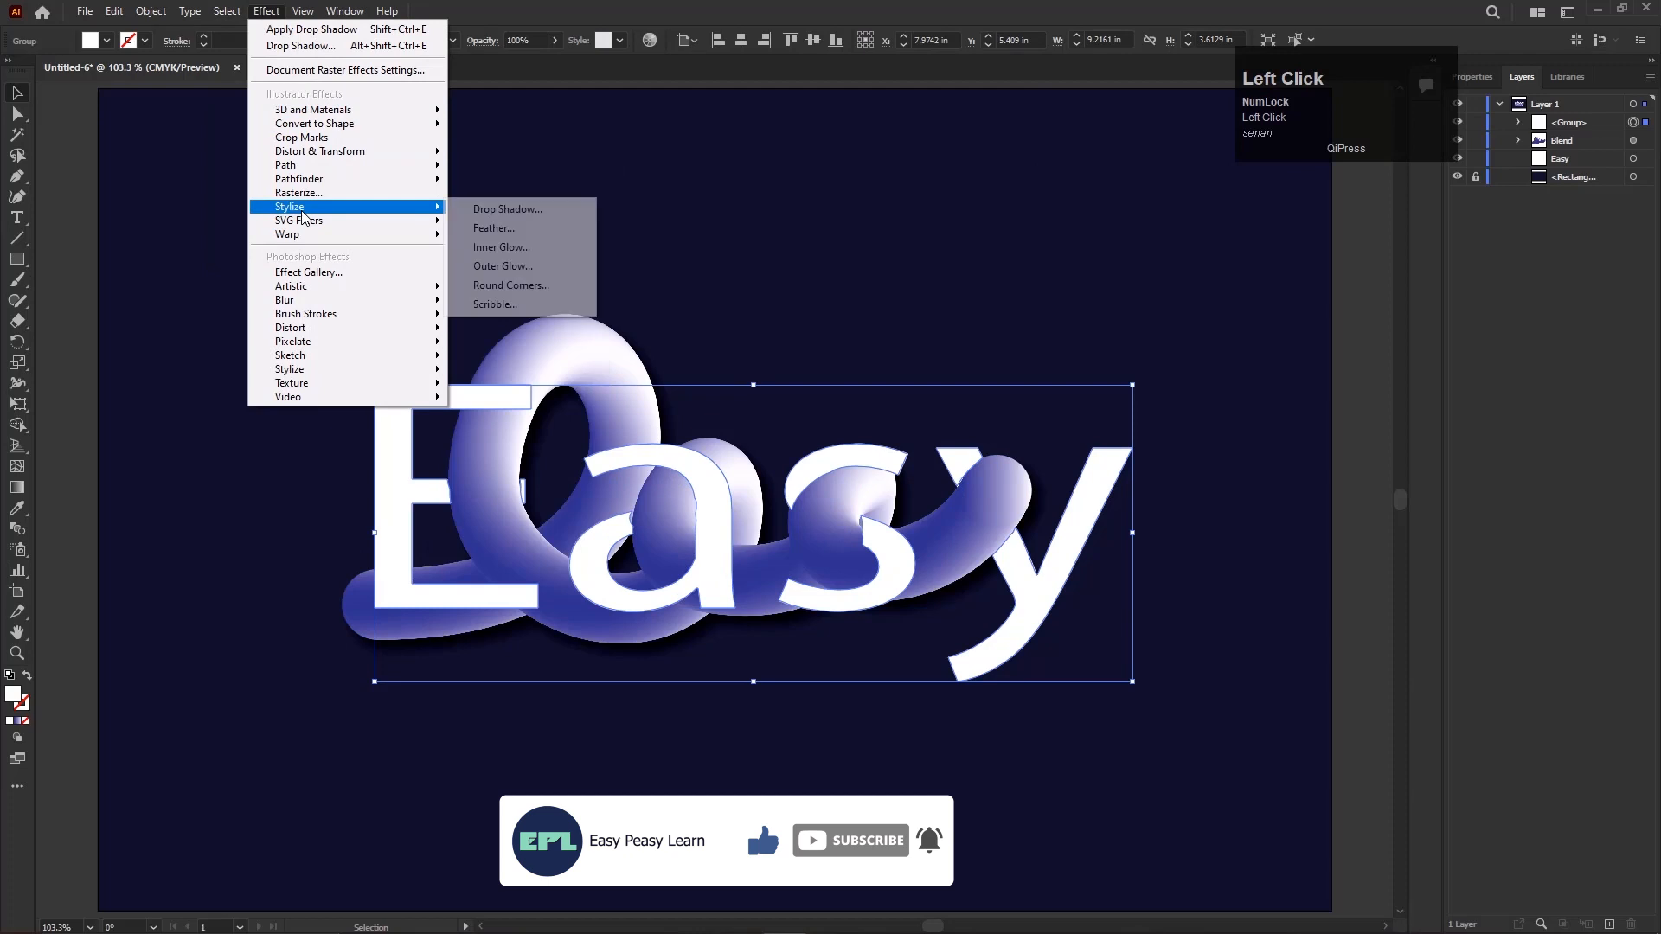
left_click(517, 210)
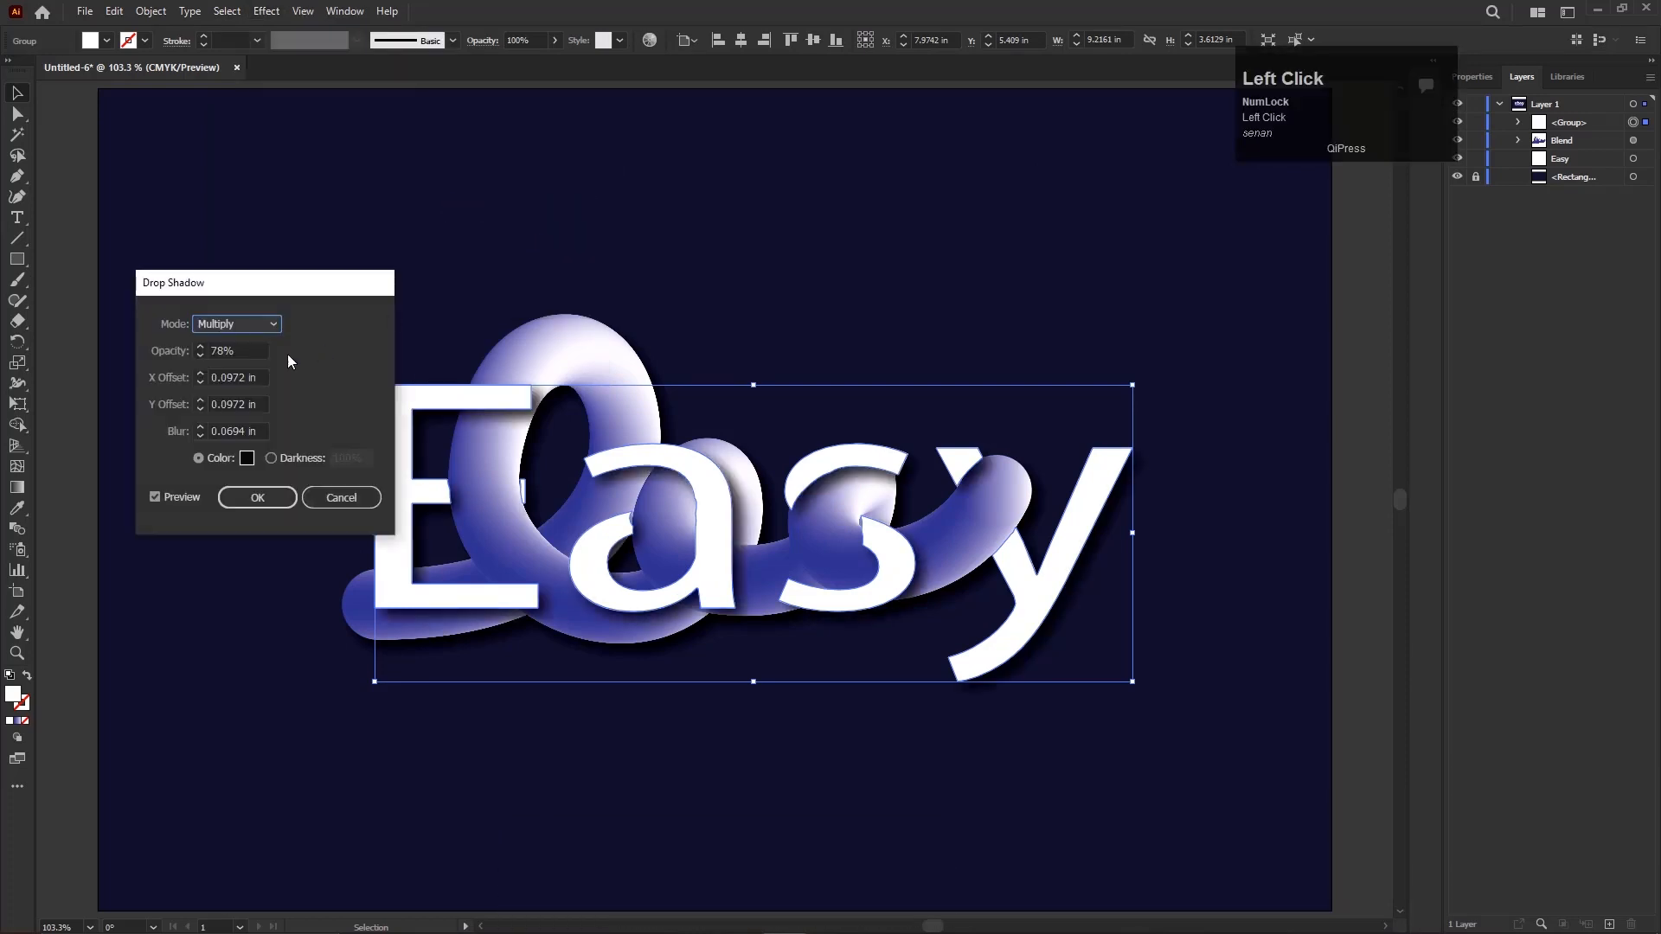
left_click(200, 355)
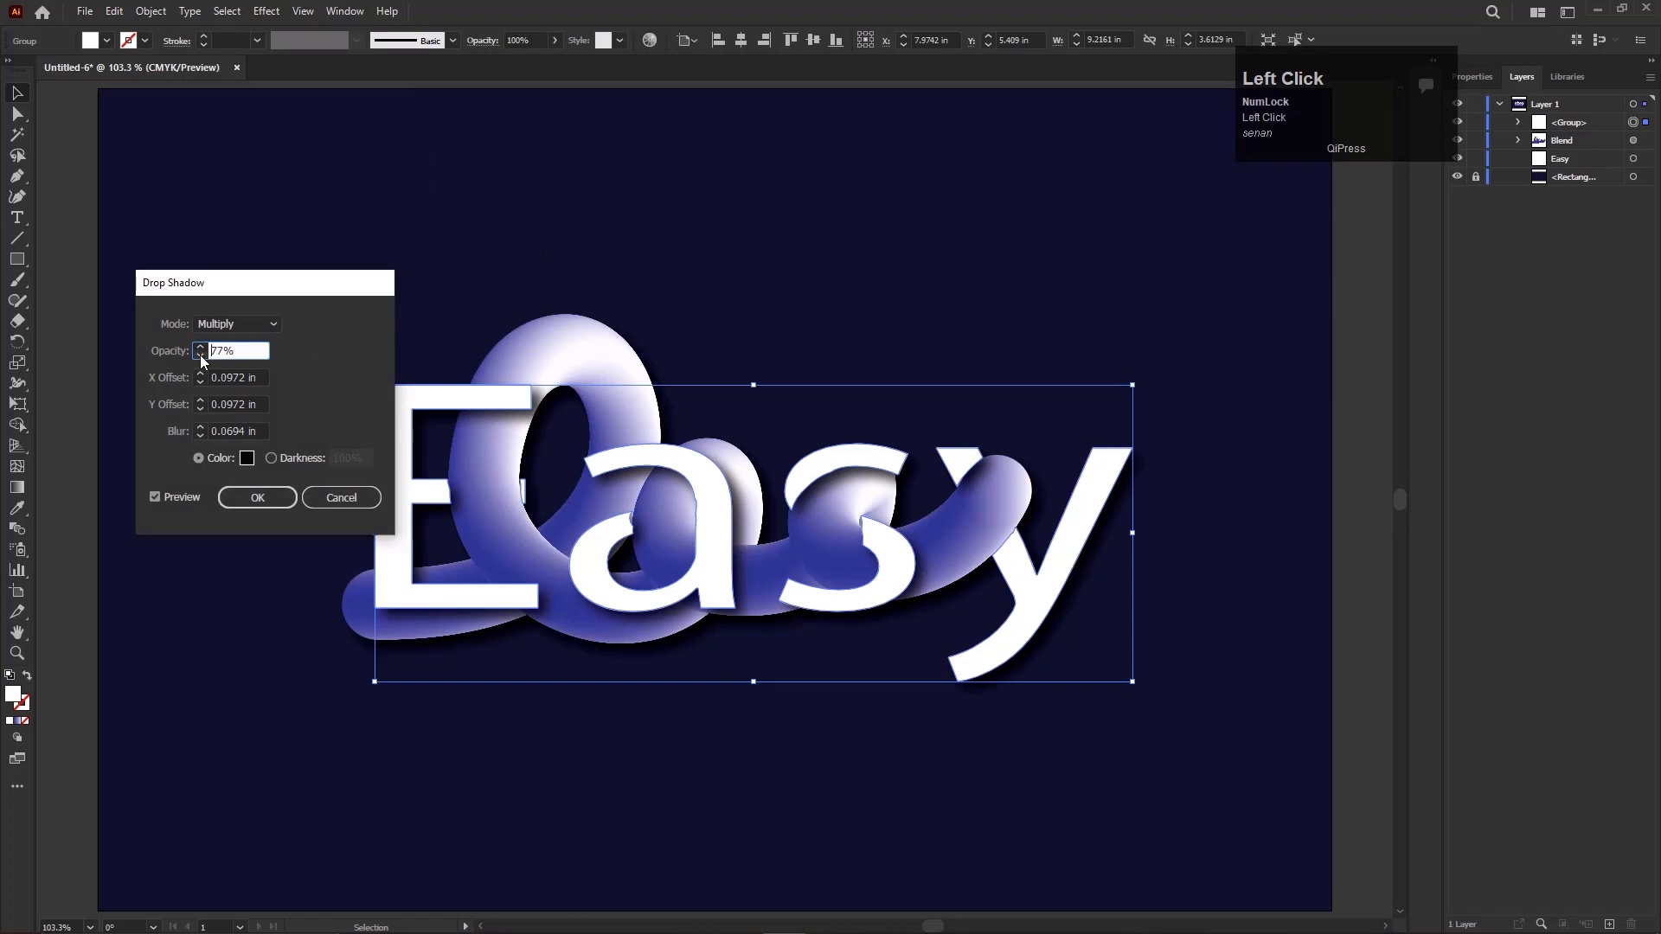
left_click(202, 362)
left_click(243, 498)
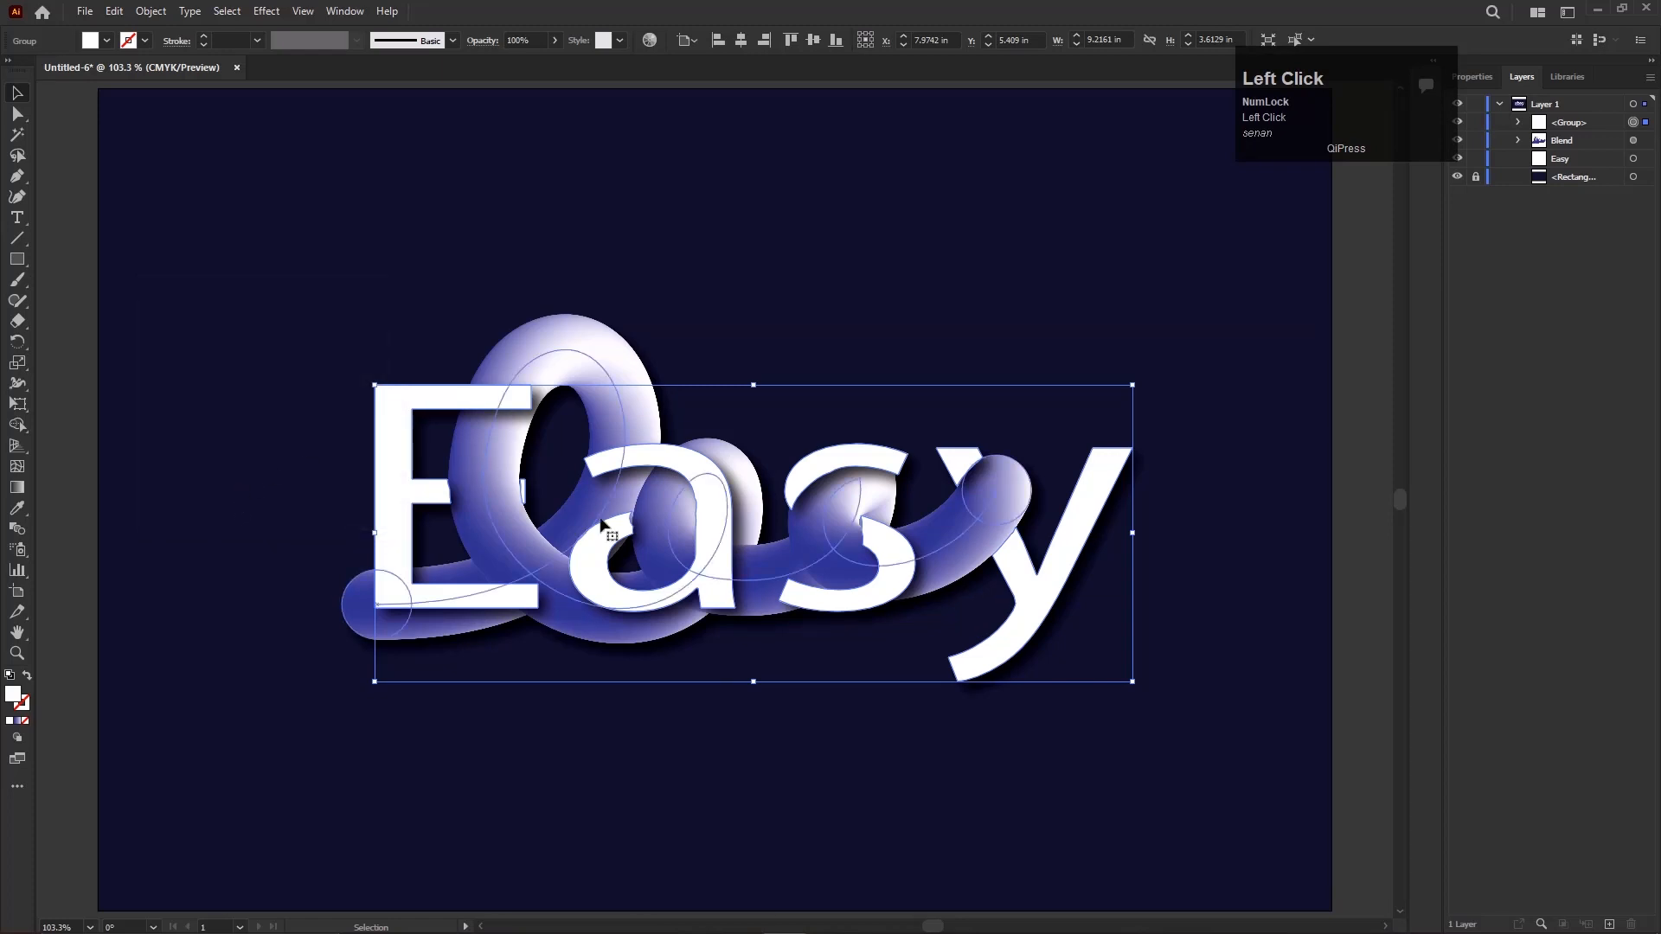
scroll(674, 650, "down", 1)
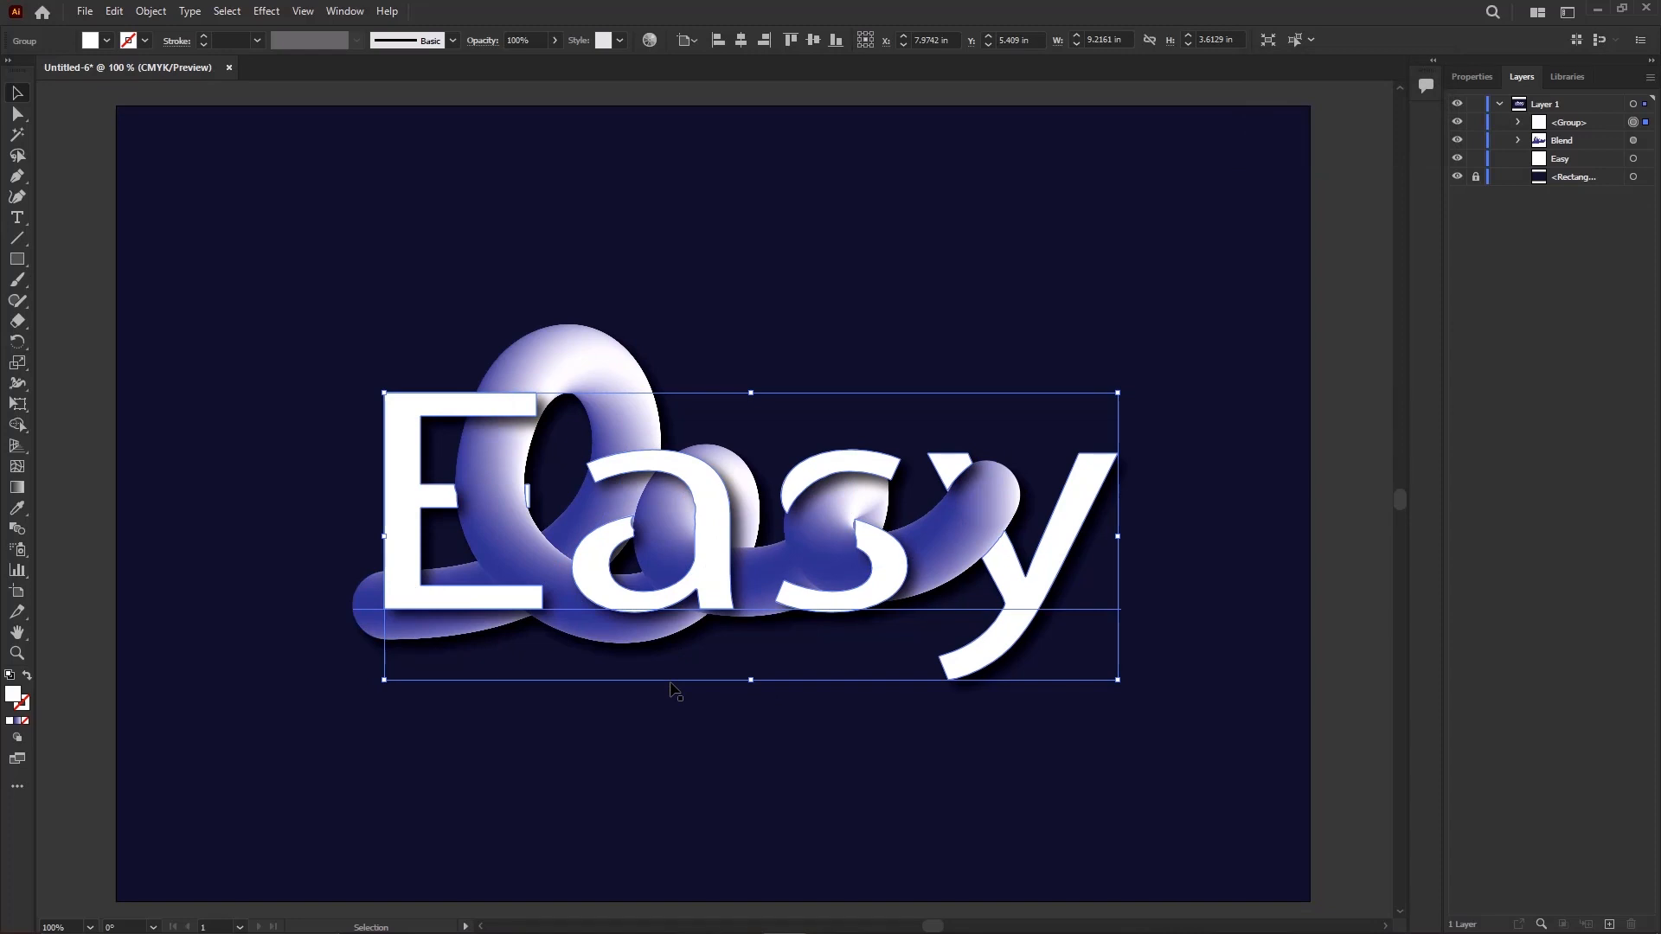
key("ctrl+z")
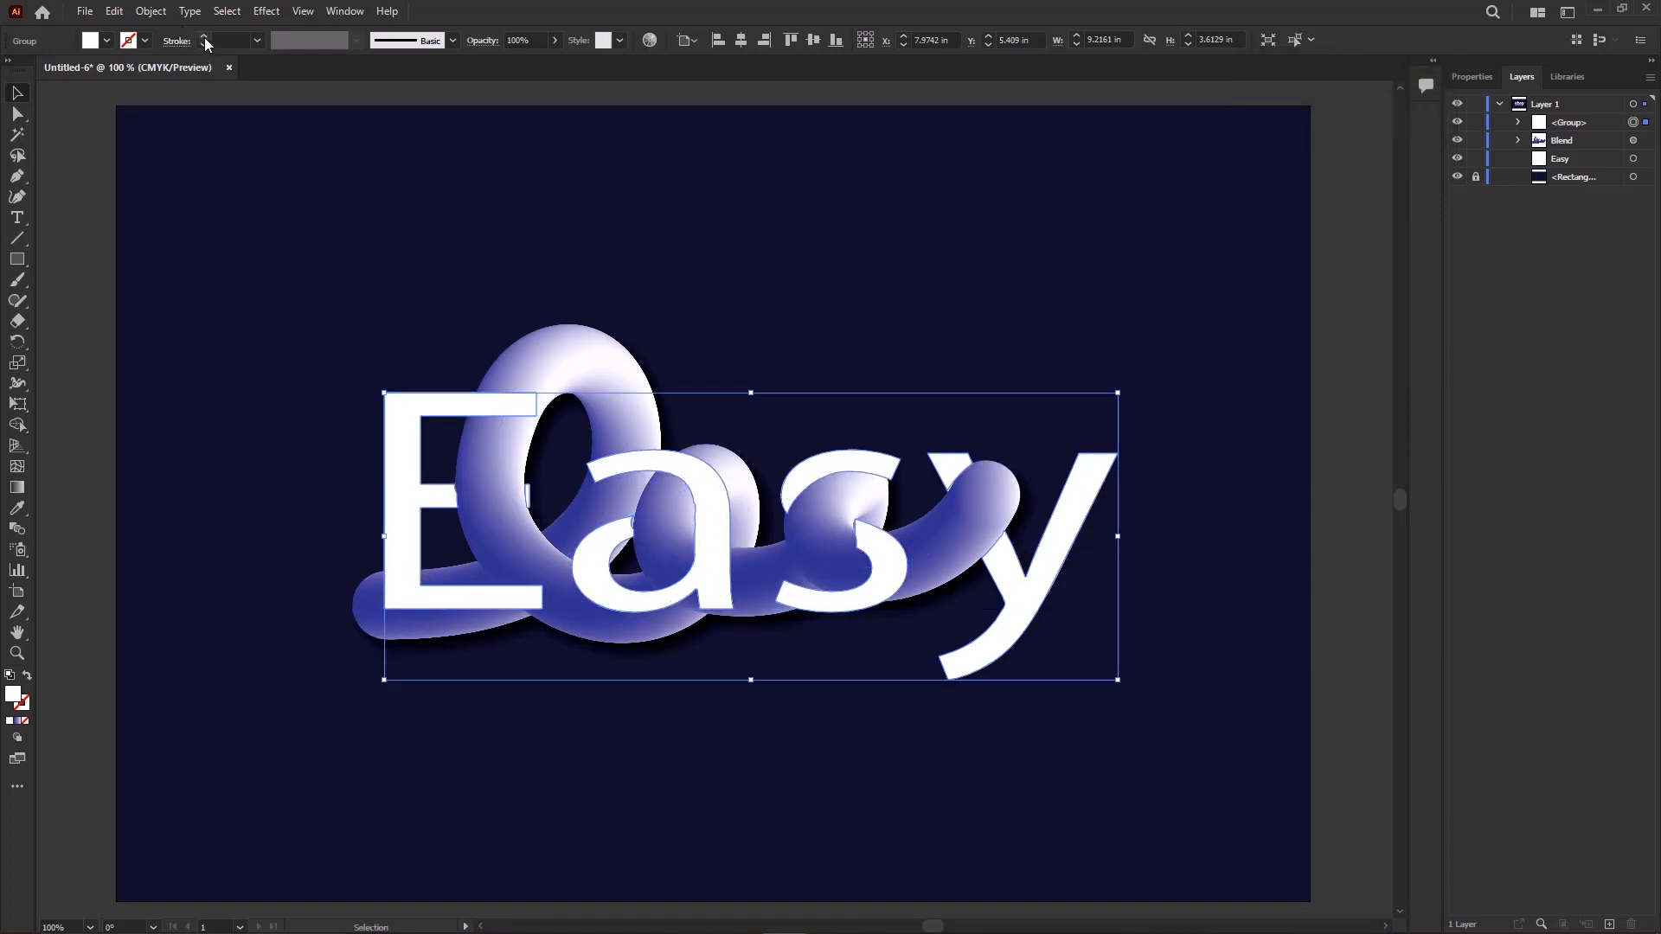
Step: Deselect the outlined lettering group and select the original "Easy" type object behind the tube
left_click(266, 11)
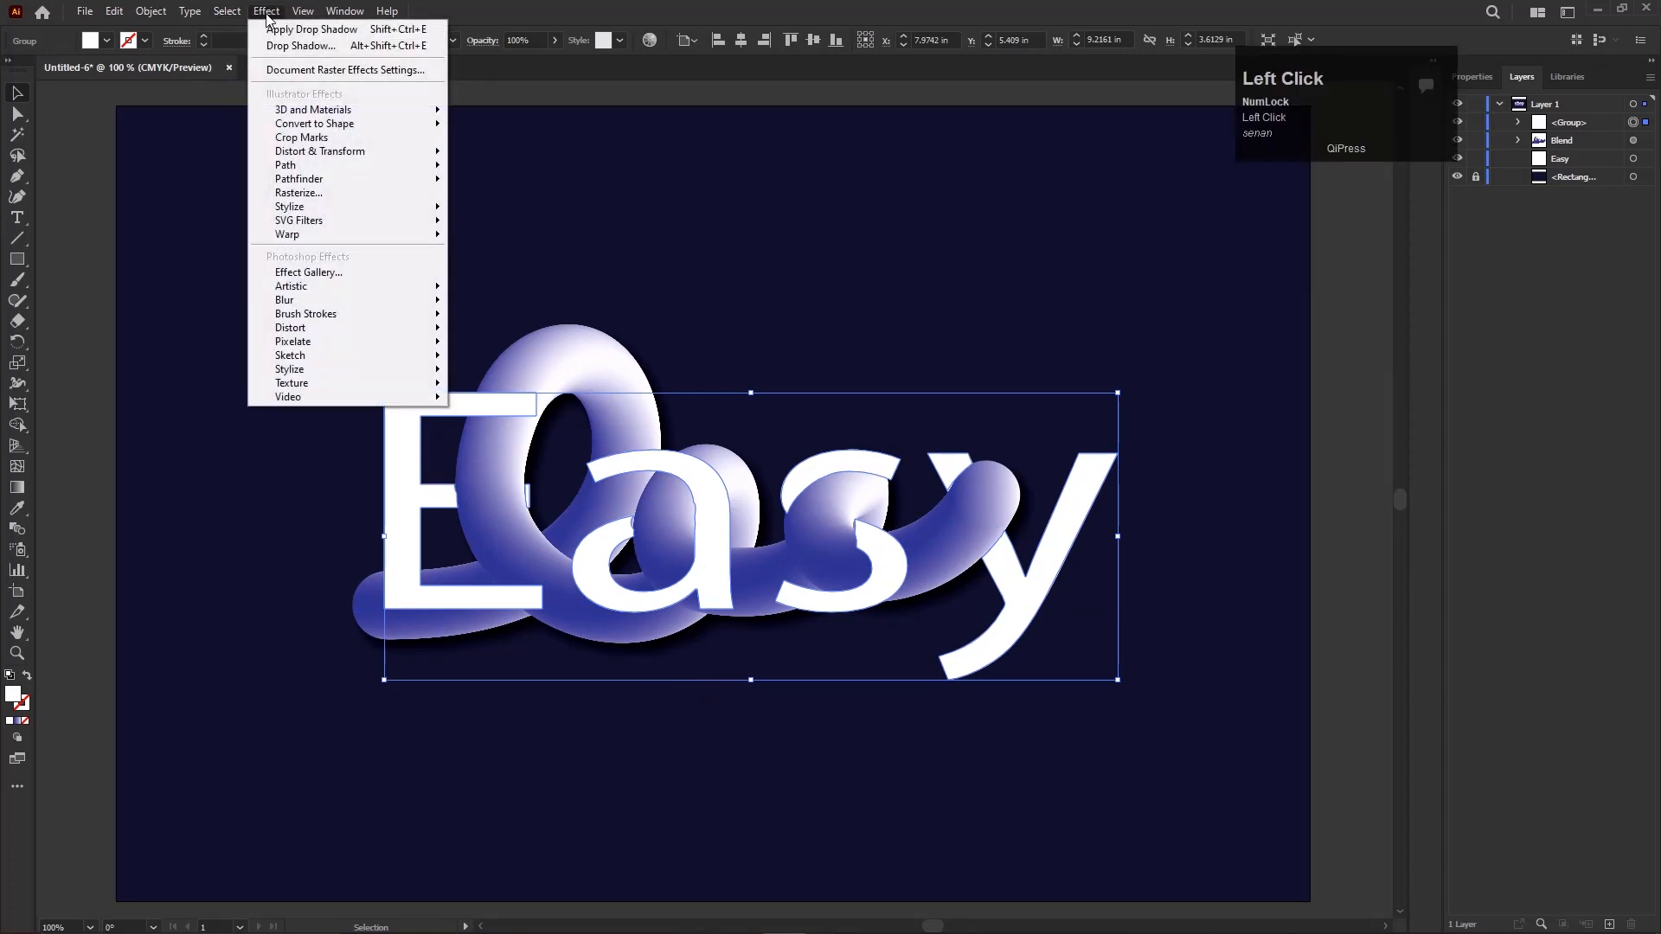
left_click(671, 221)
left_click(671, 222)
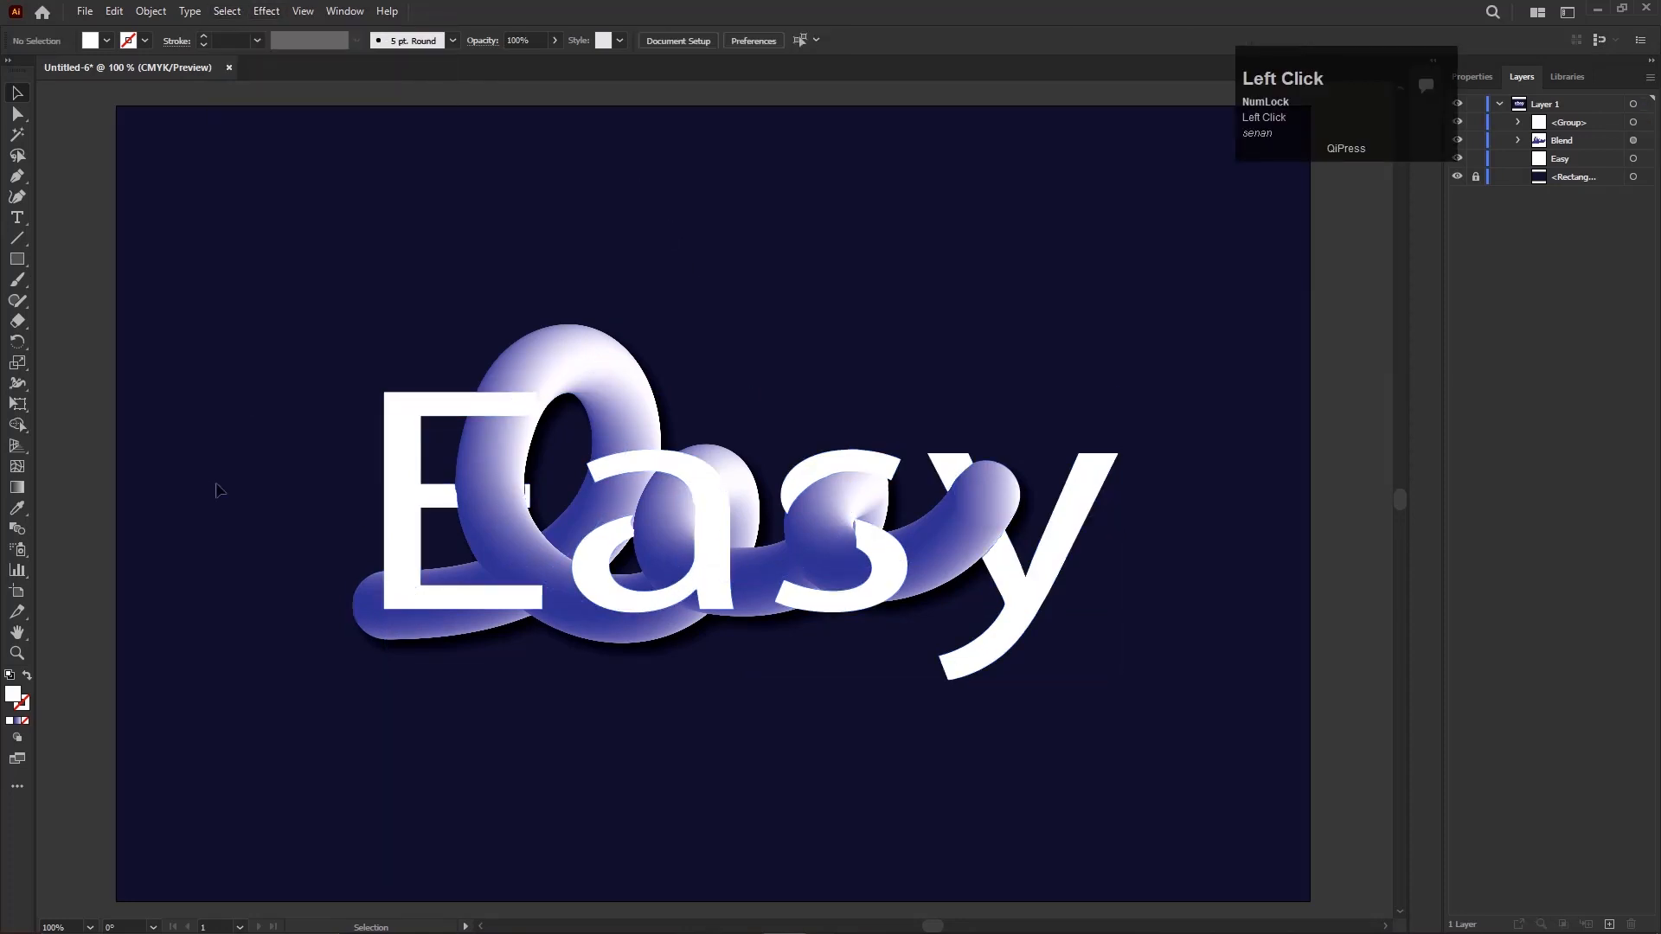
scroll(666, 632, "up", 1)
left_click(876, 413)
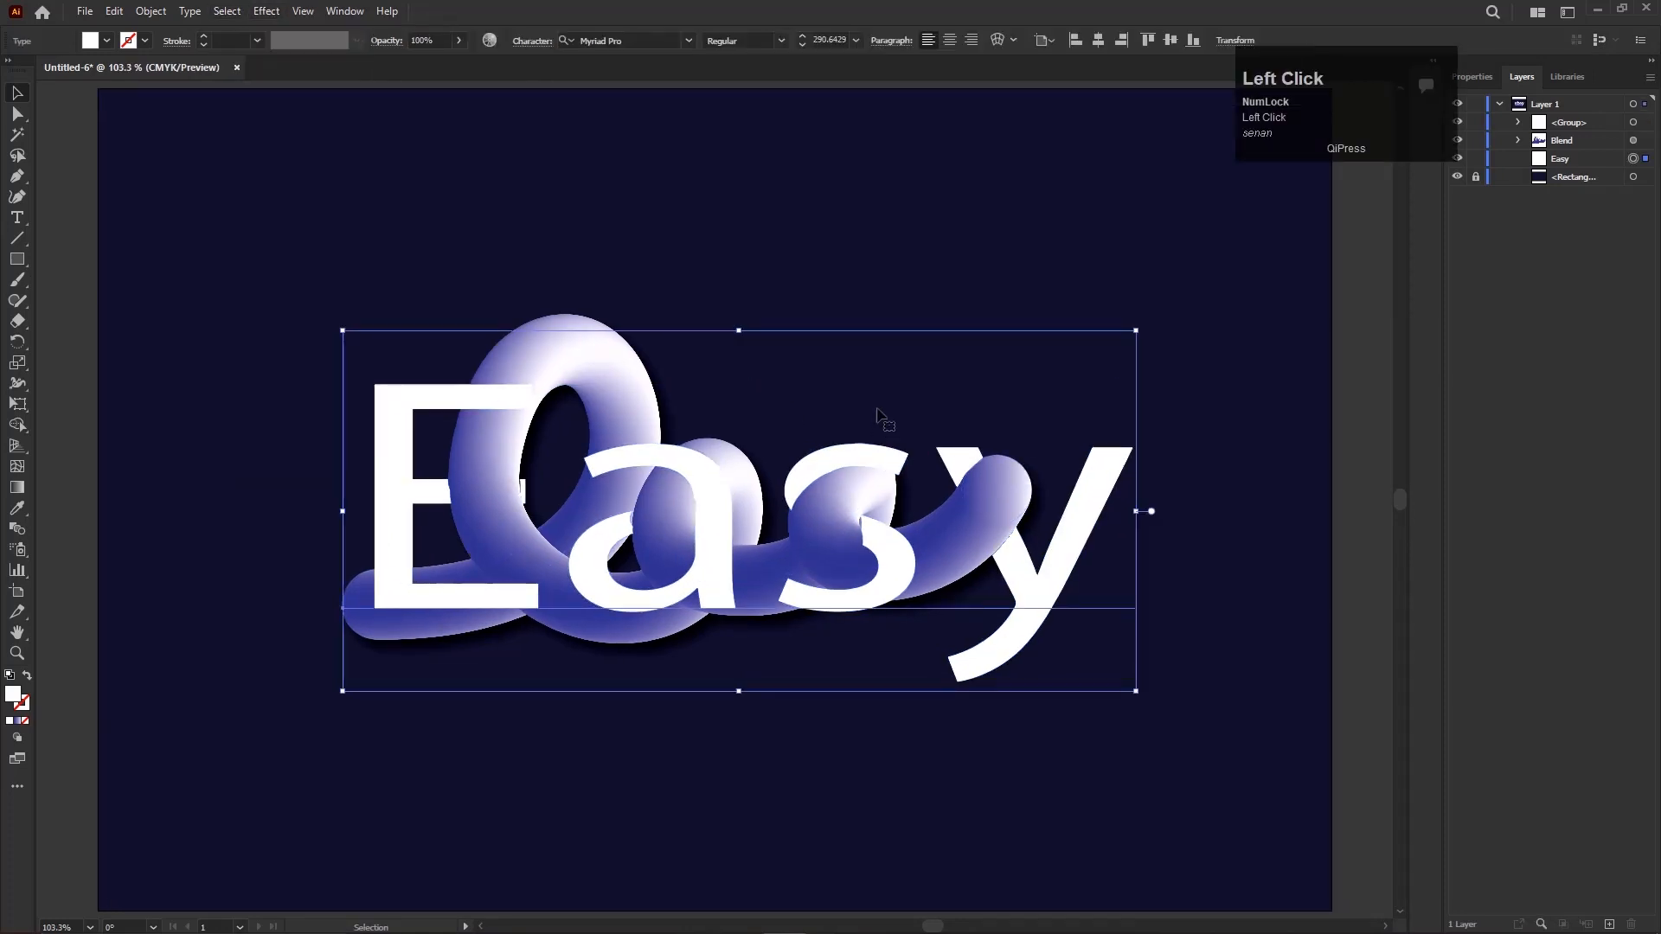